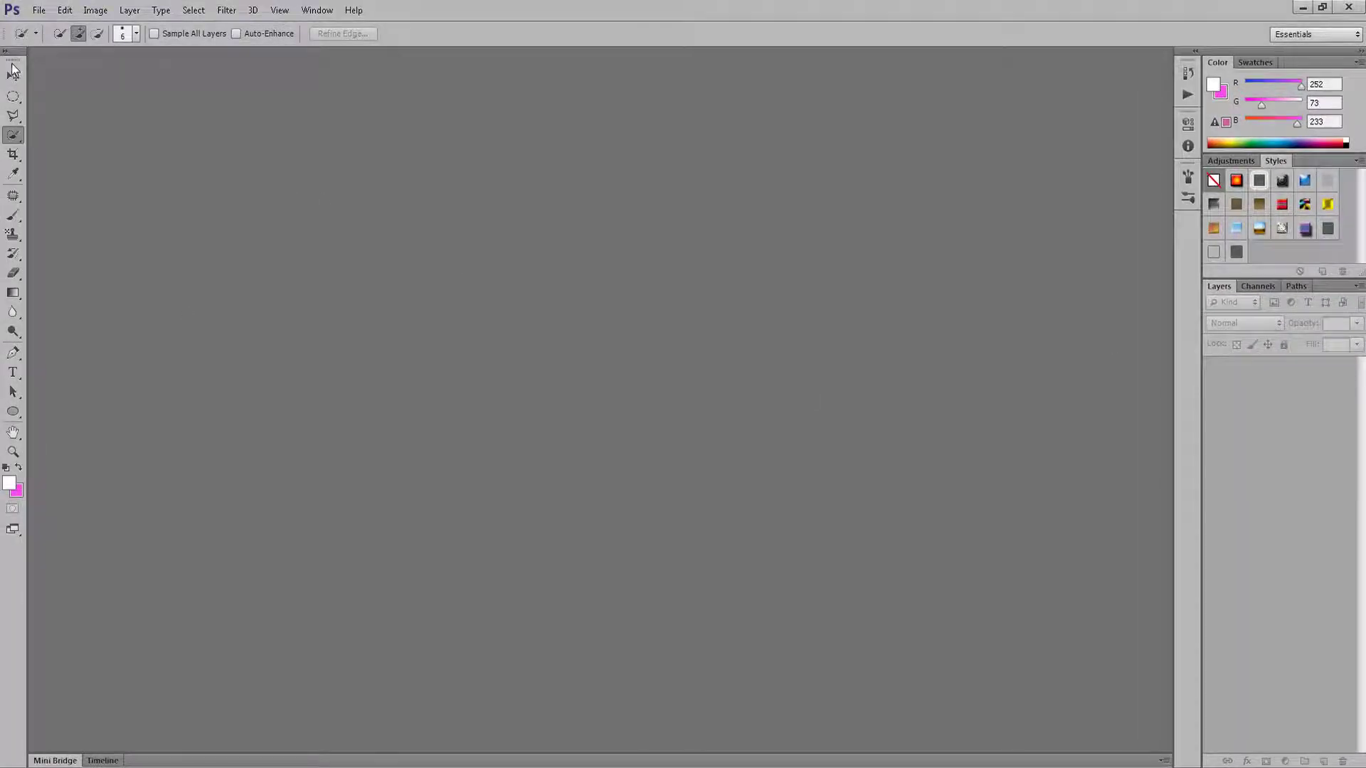
Keep Quick Selection active and browse File Explorer to phina (E:) > Photoshop learning.
click(17, 136)
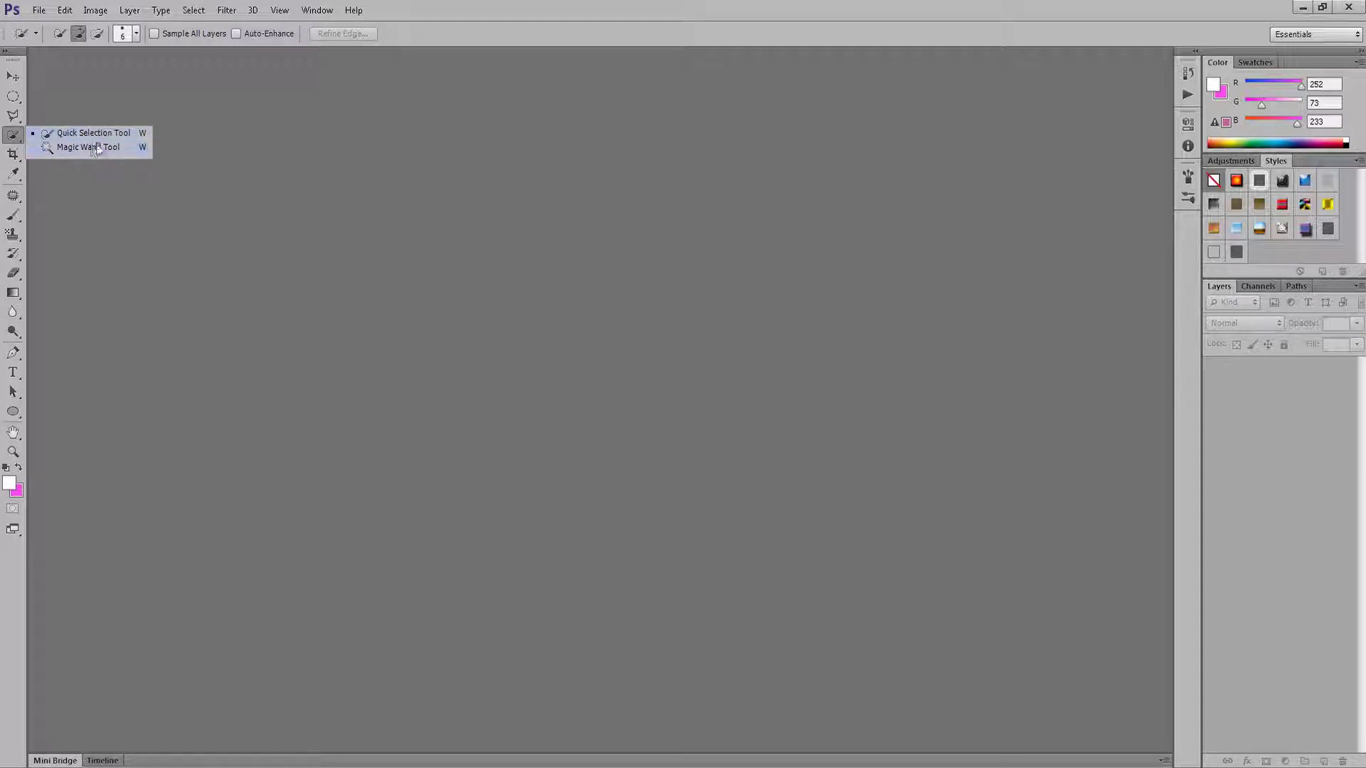
click(252, 95)
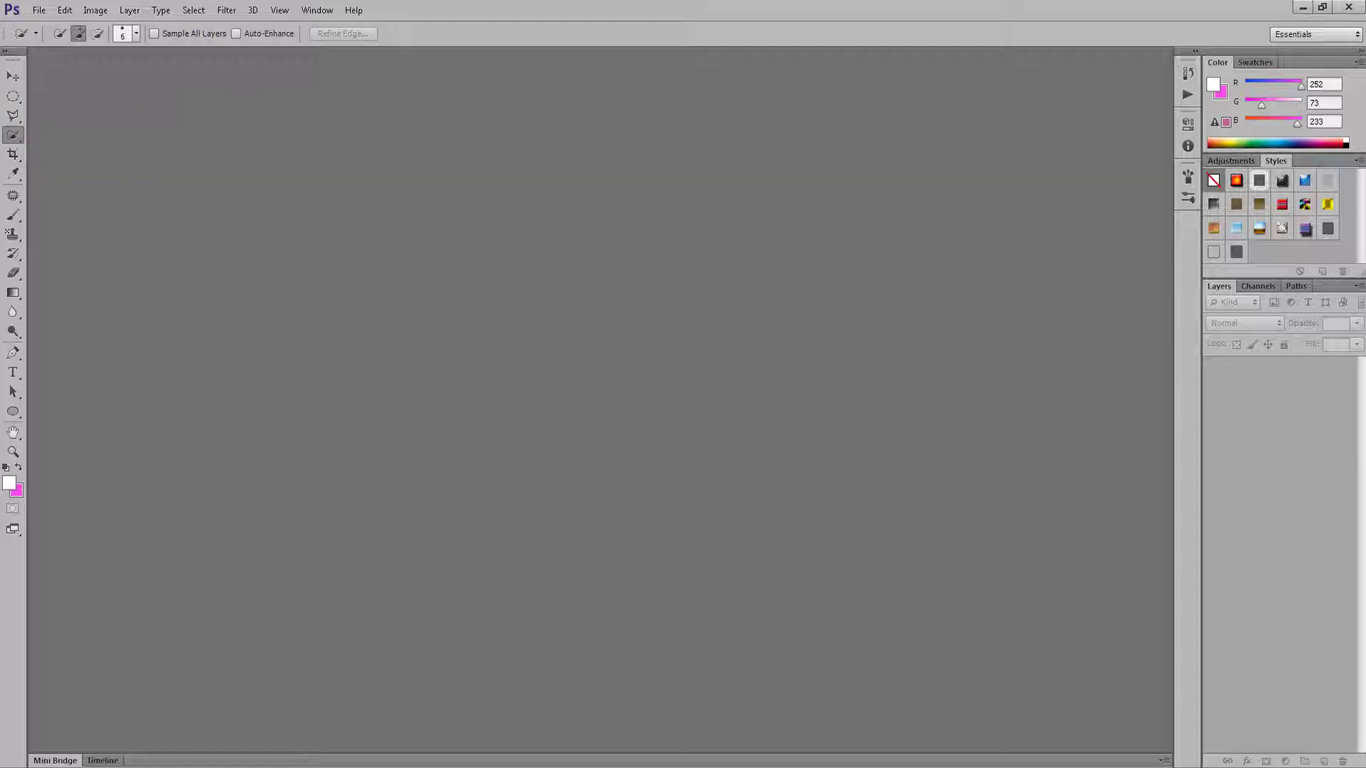
key(super+e)
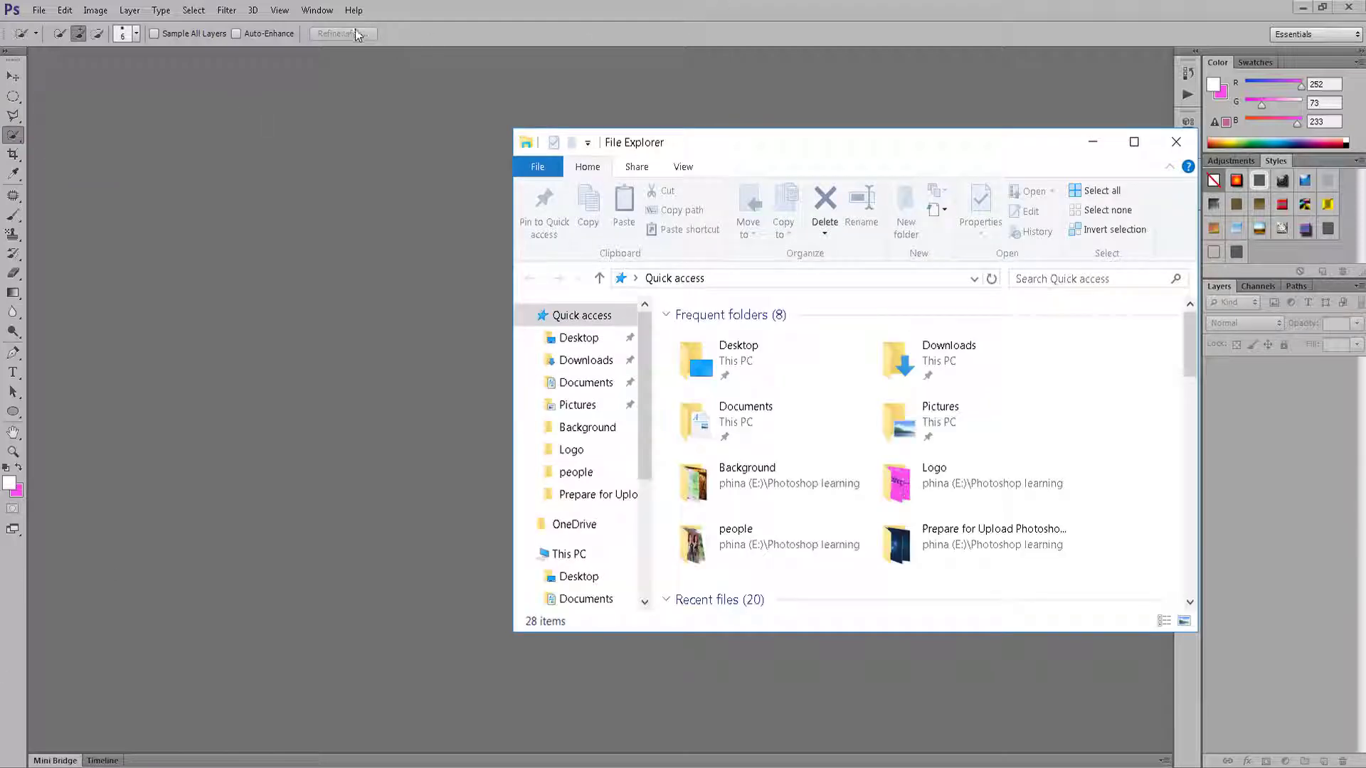
scroll(645, 398, down, 1)
scroll(642, 446, down, 2)
scroll(603, 527, down, 2)
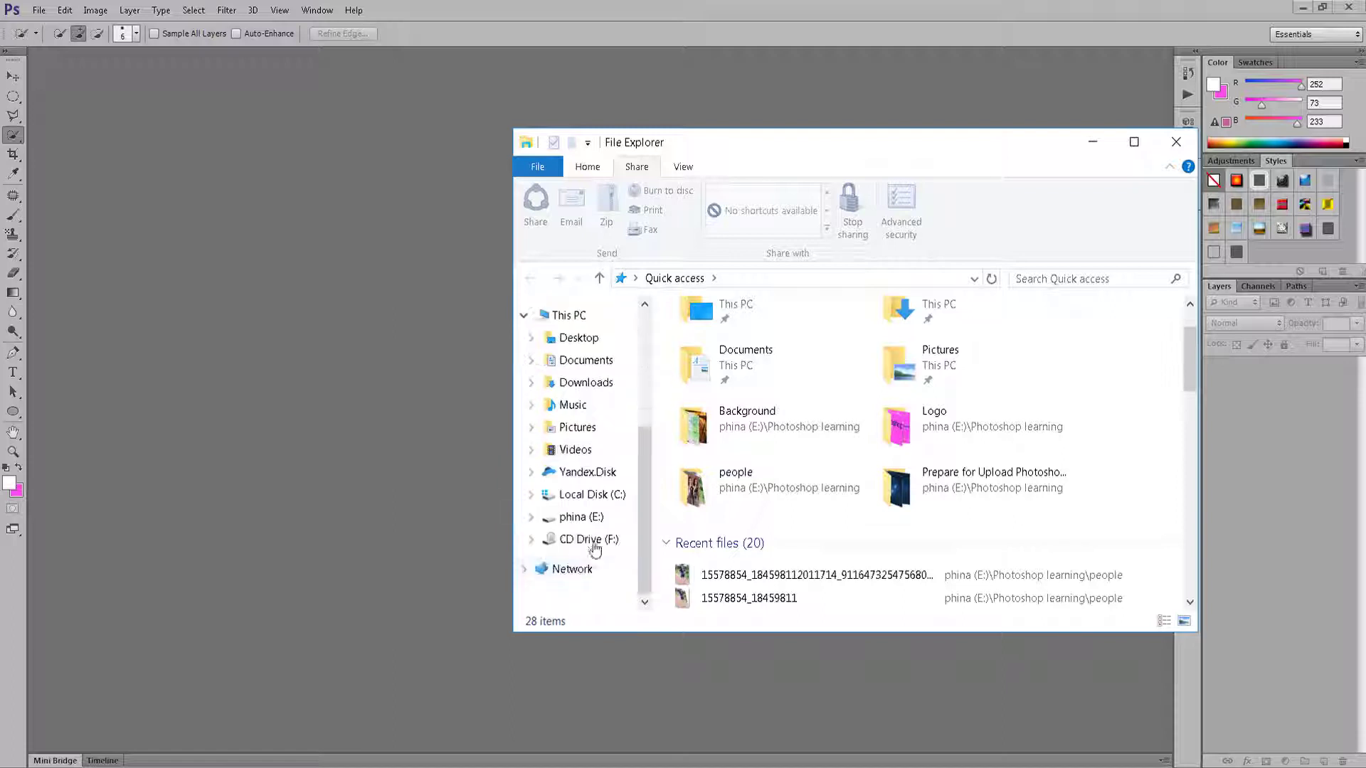
click(581, 517)
click(775, 512)
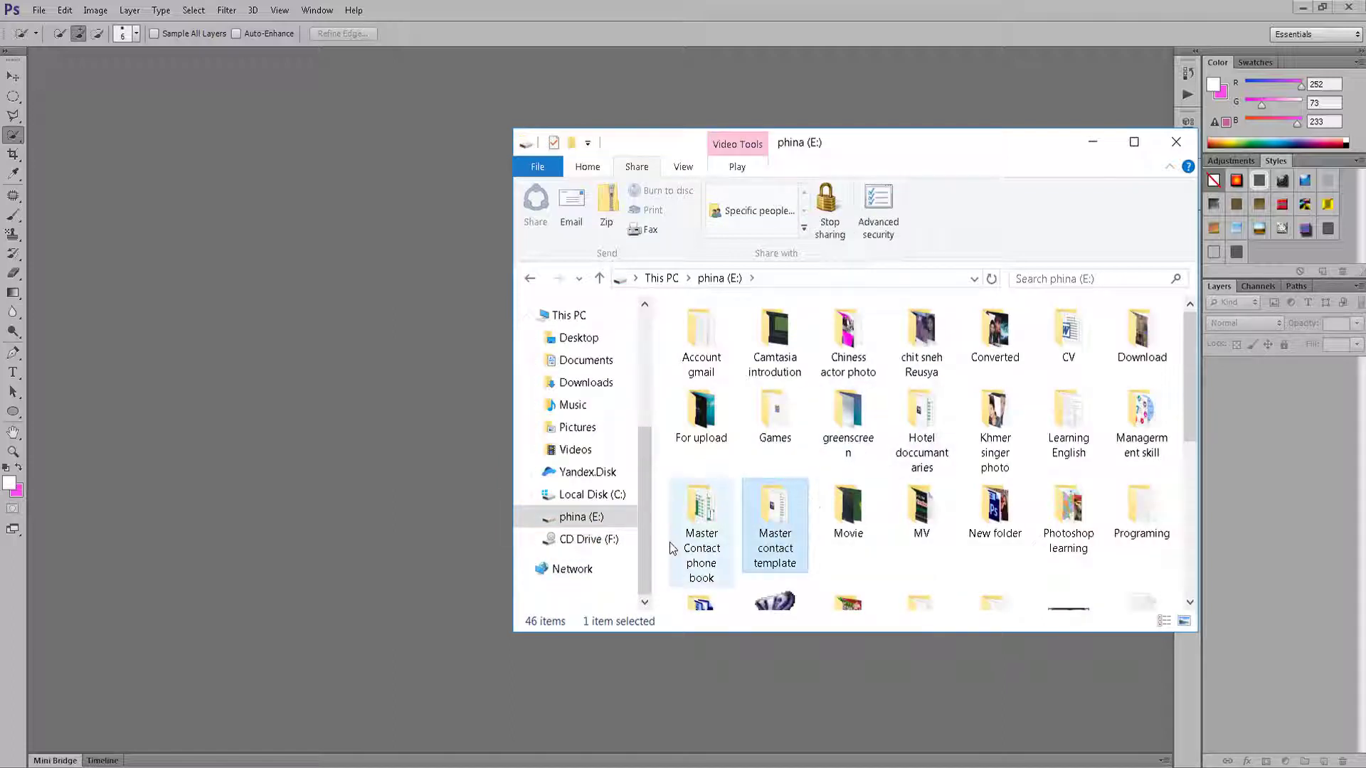
double_click(1080, 524)
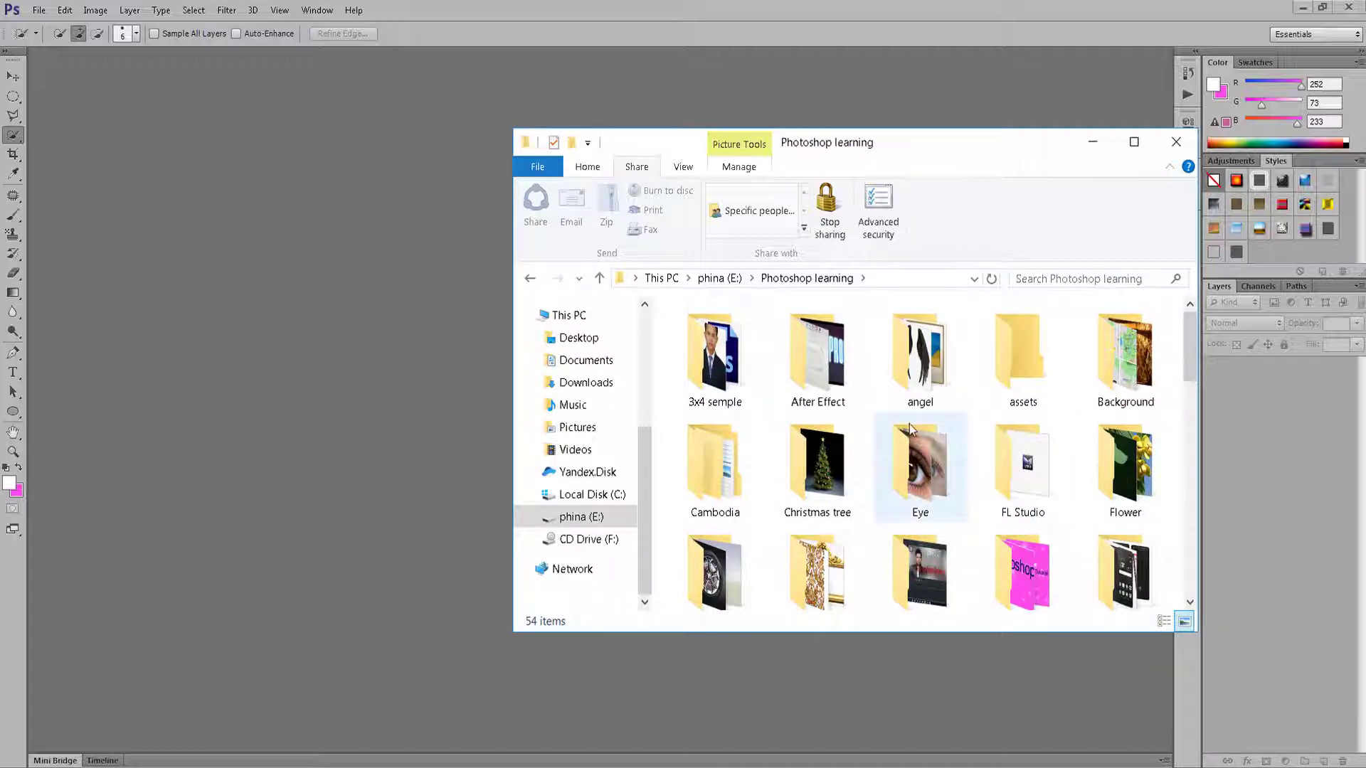
Open the people folder and look through its photos.
scroll(1192, 528, down, 1)
scroll(1024, 534, down, 4)
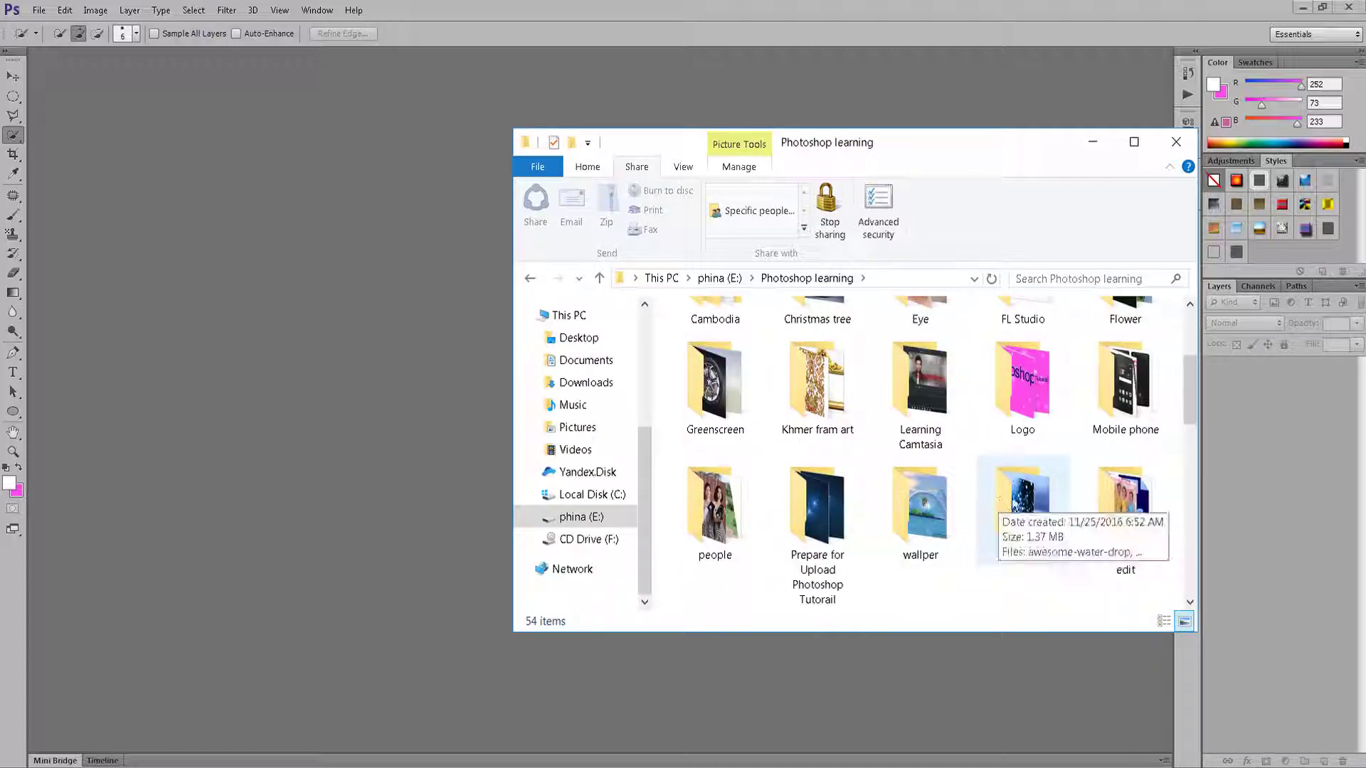
scroll(917, 427, up, 1)
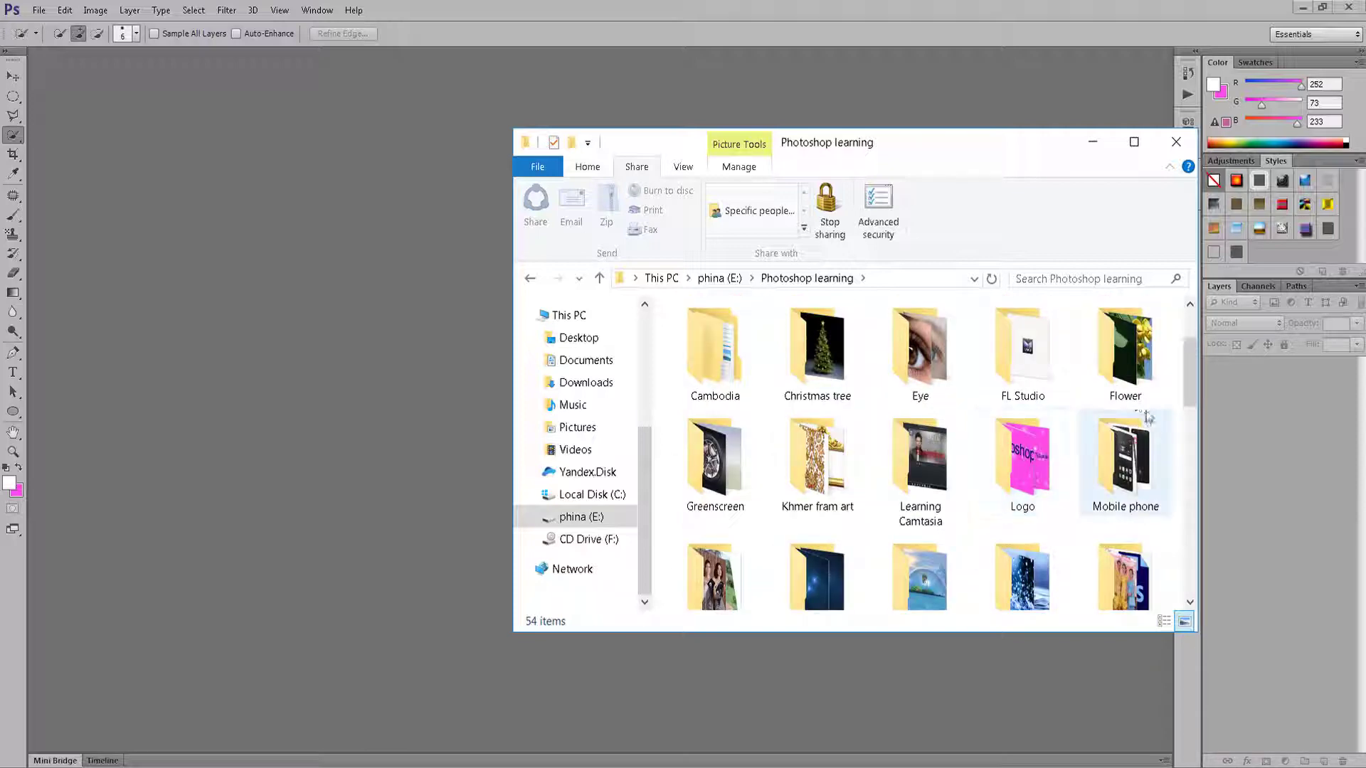
scroll(829, 403, down, 3)
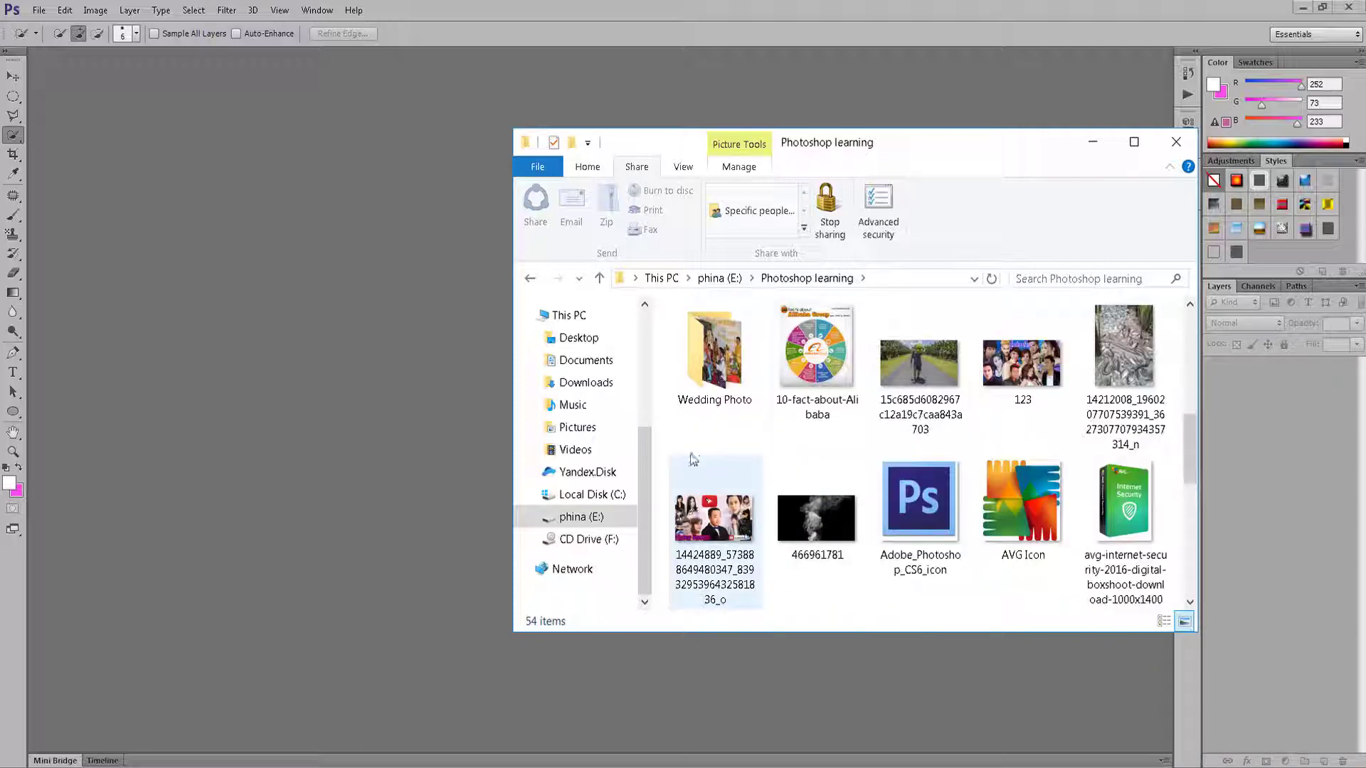
scroll(997, 441, up, 1)
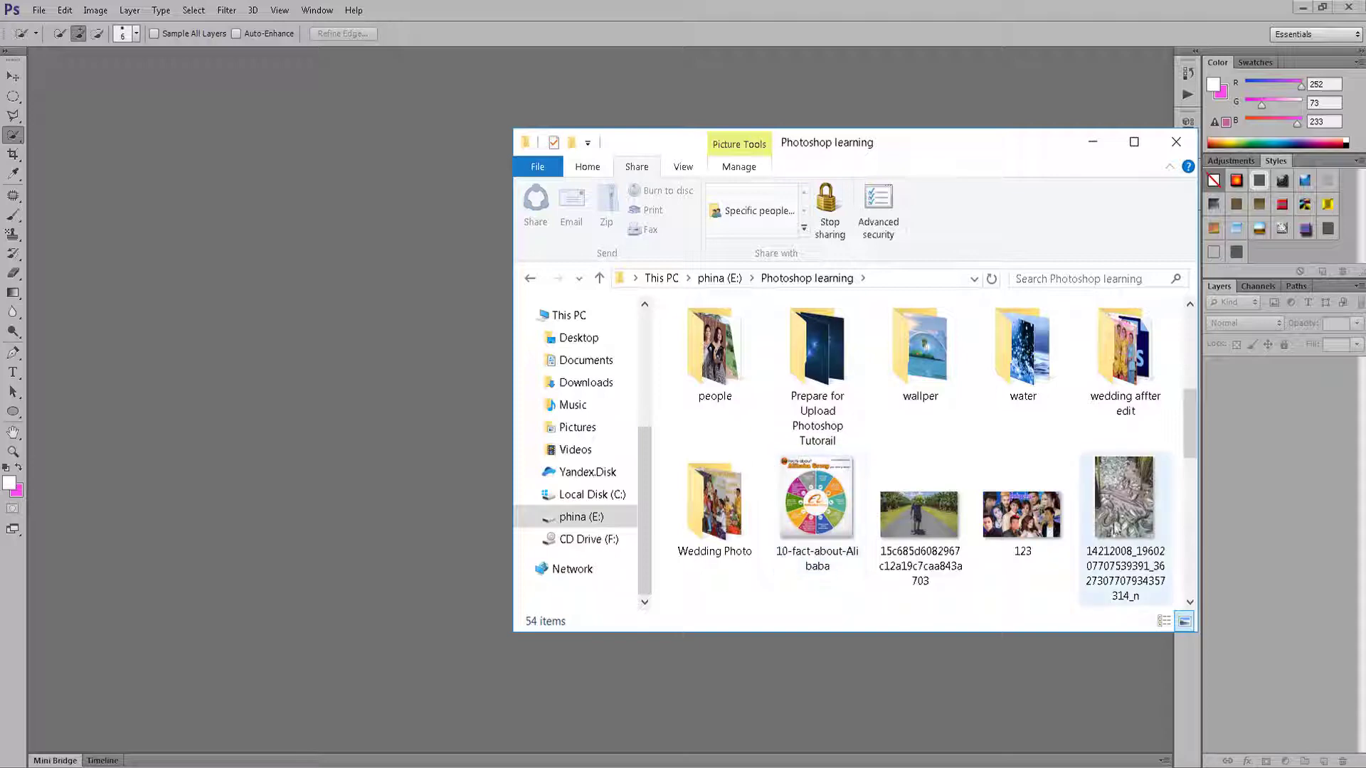
scroll(974, 450, up, 1)
scroll(825, 416, down, 1)
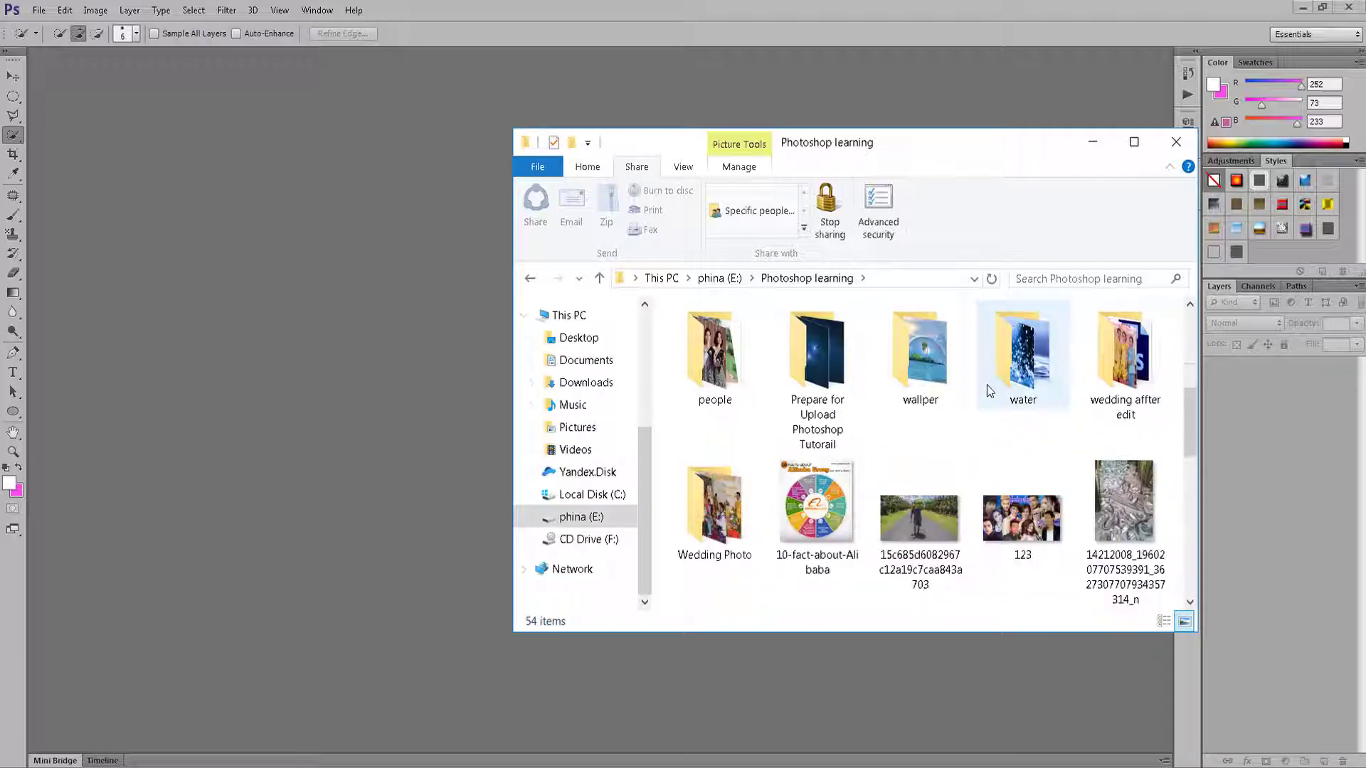
double_click(704, 402)
scroll(783, 441, down, 5)
scroll(889, 484, down, 5)
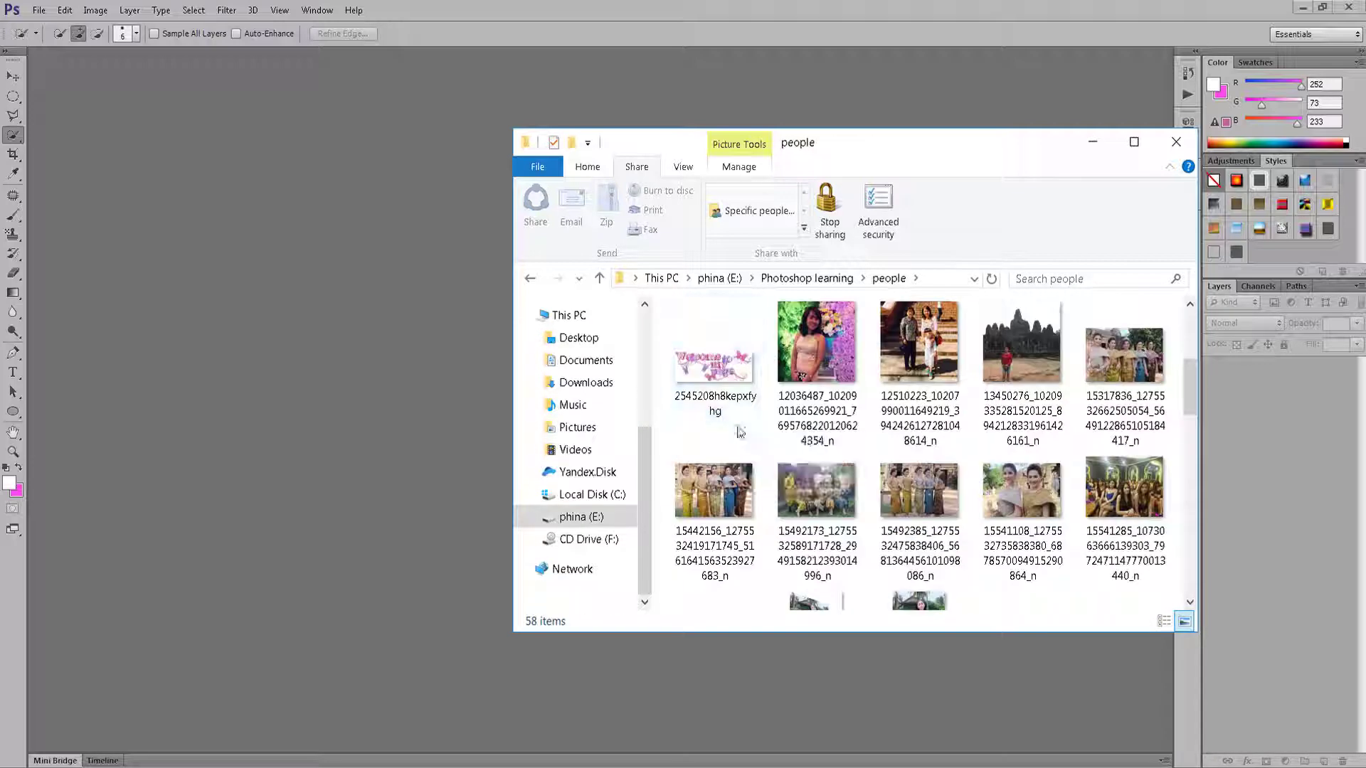
scroll(960, 512, down, 5)
scroll(980, 519, down, 3)
scroll(963, 510, down, 3)
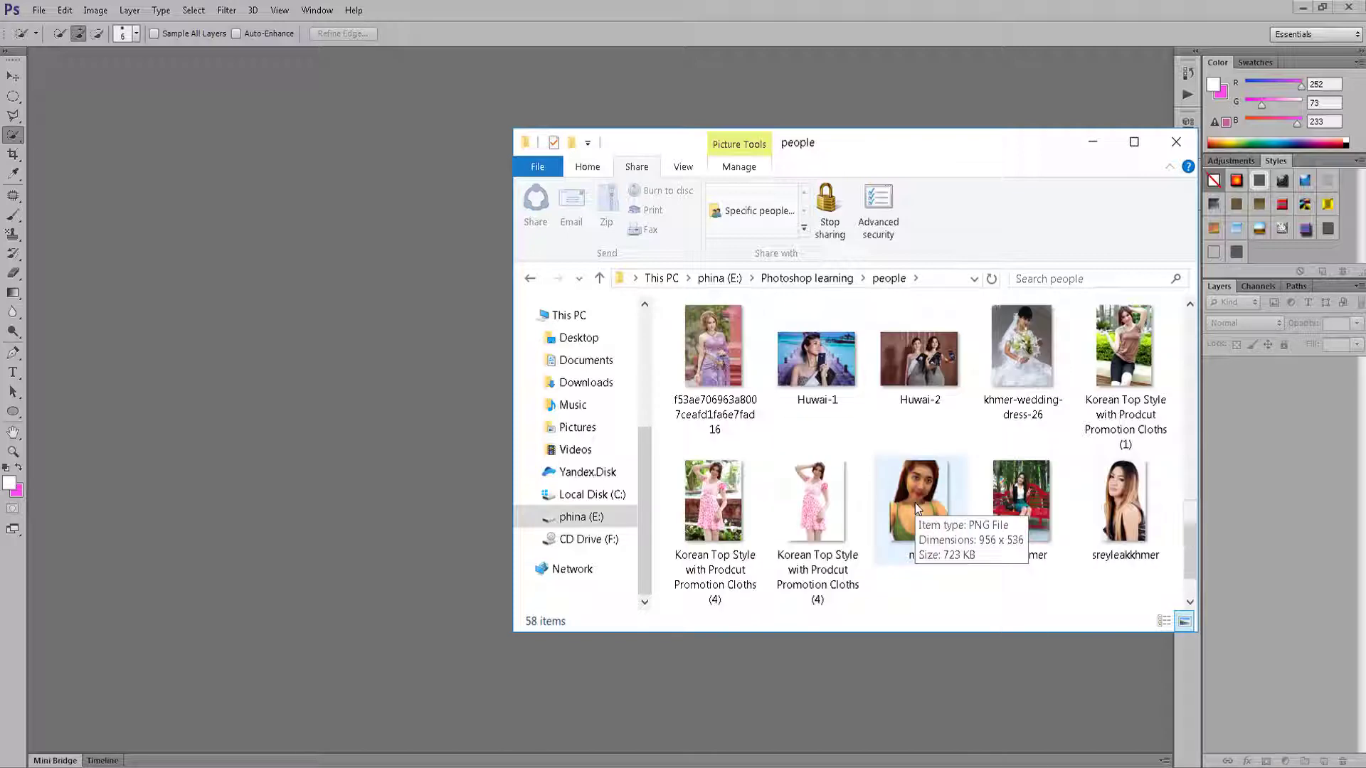
scroll(915, 502, down, 3)
scroll(855, 505, up, 3)
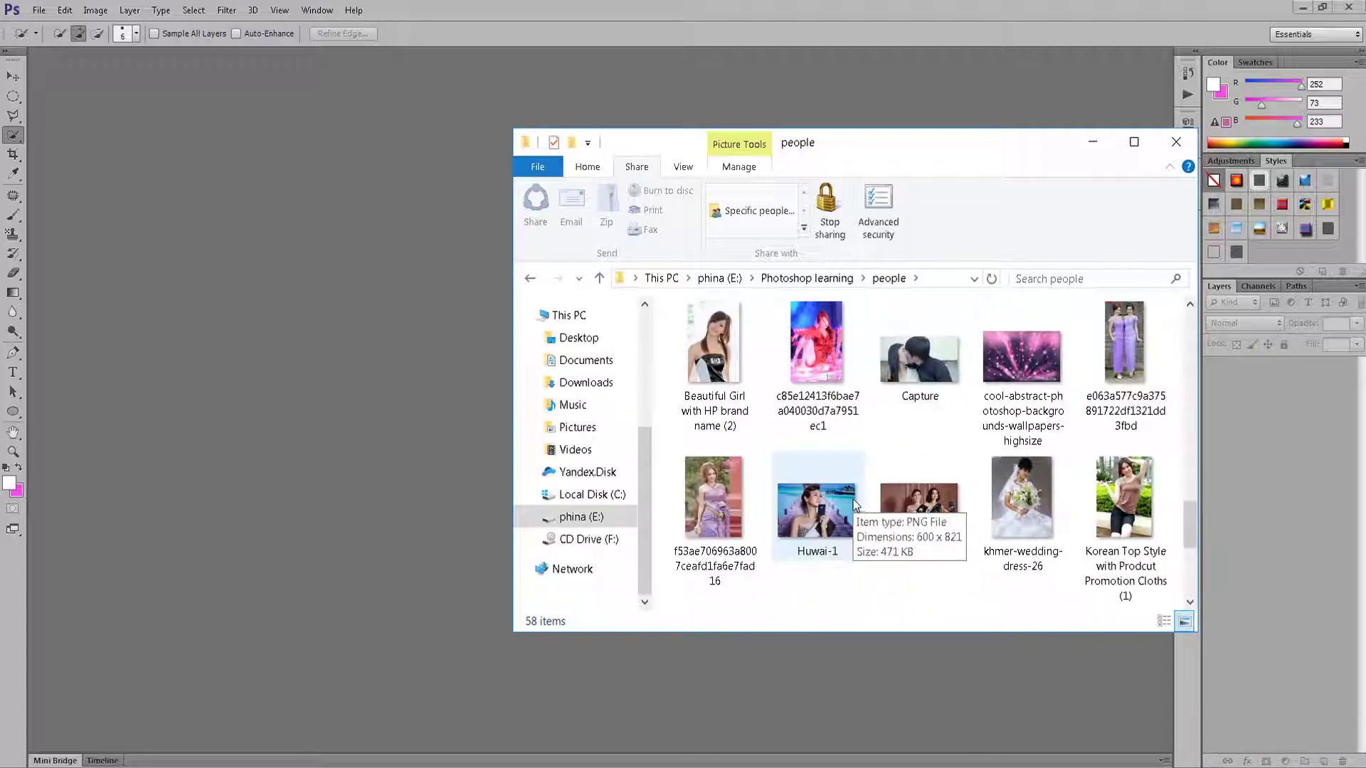
scroll(852, 499, up, 2)
scroll(853, 497, up, 2)
scroll(854, 497, up, 2)
scroll(853, 498, up, 2)
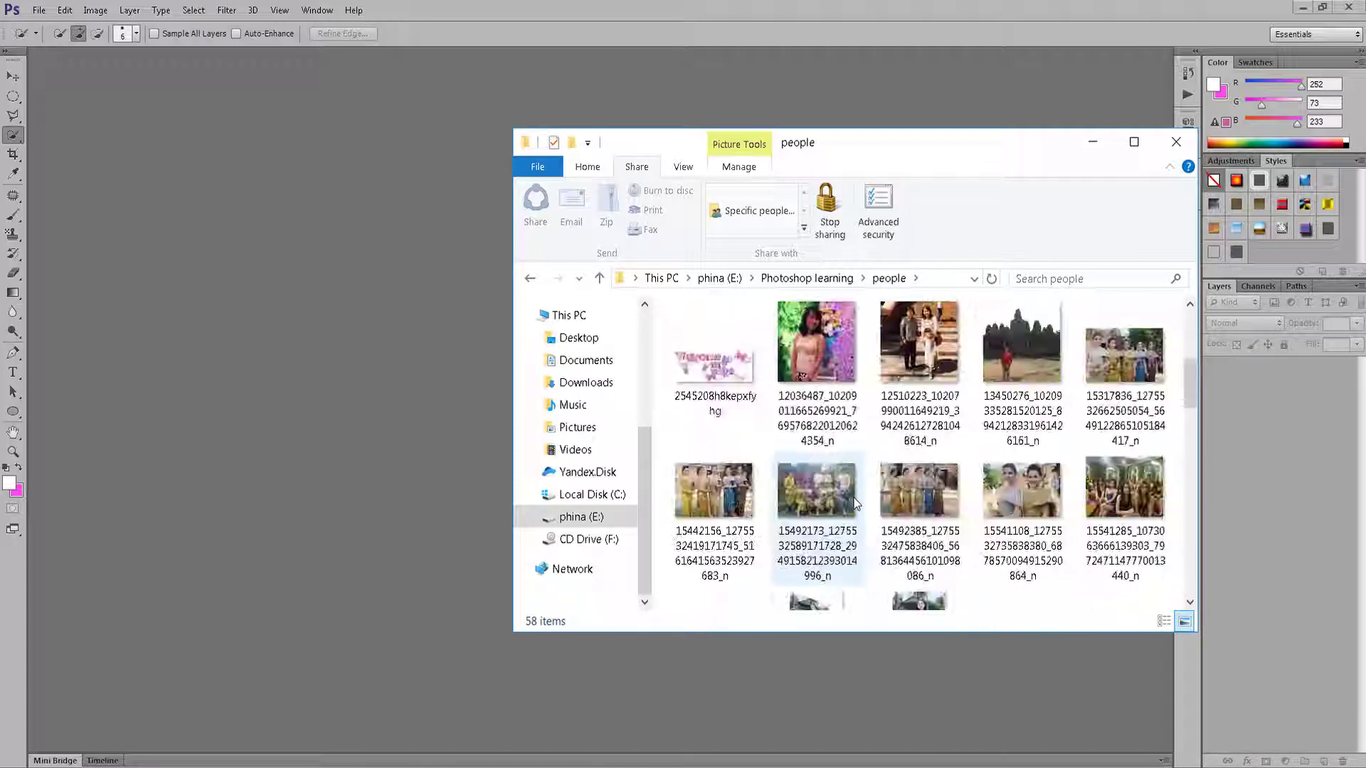
scroll(854, 502, down, 2)
Select three photos of the girl in the blue jersey and drag them into Photoshop.
click(836, 512)
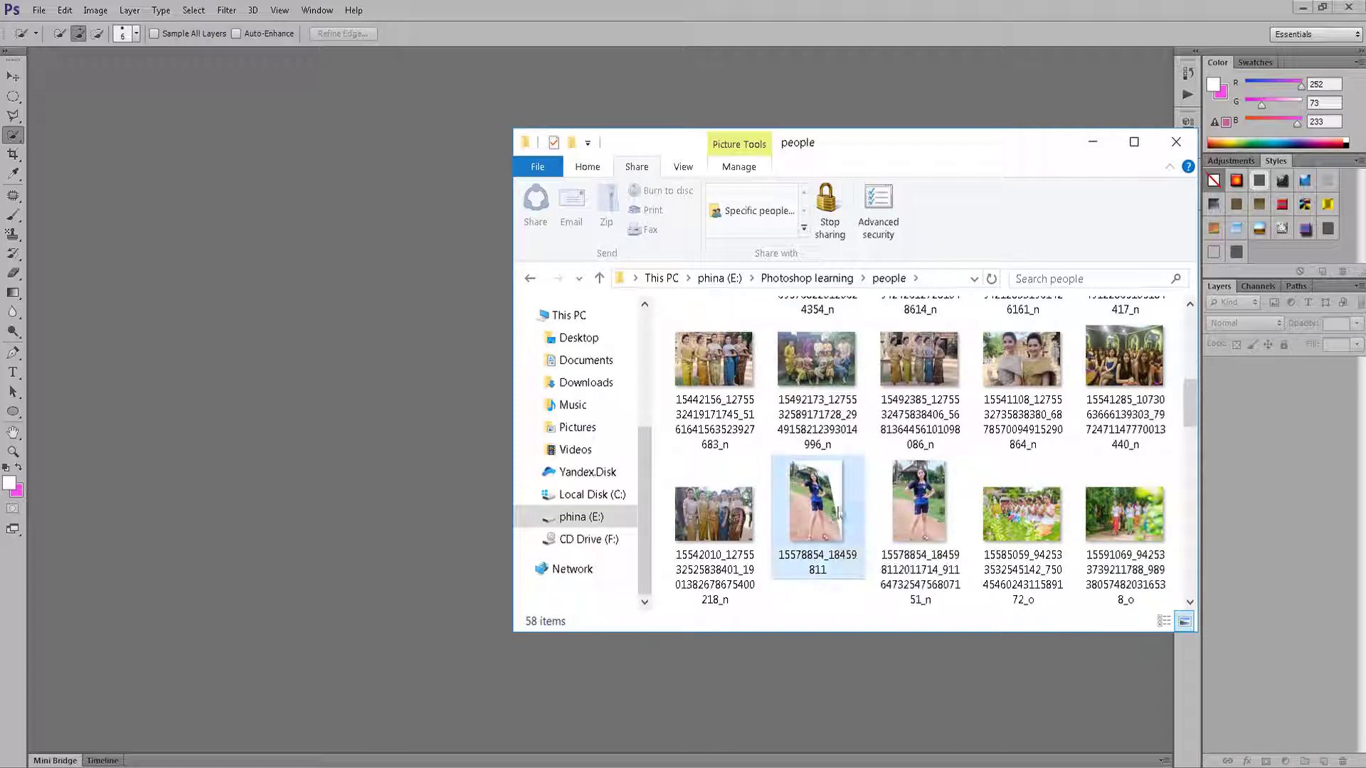
ctrl+click(956, 501)
scroll(956, 501, down, 3)
ctrl+click(1124, 505)
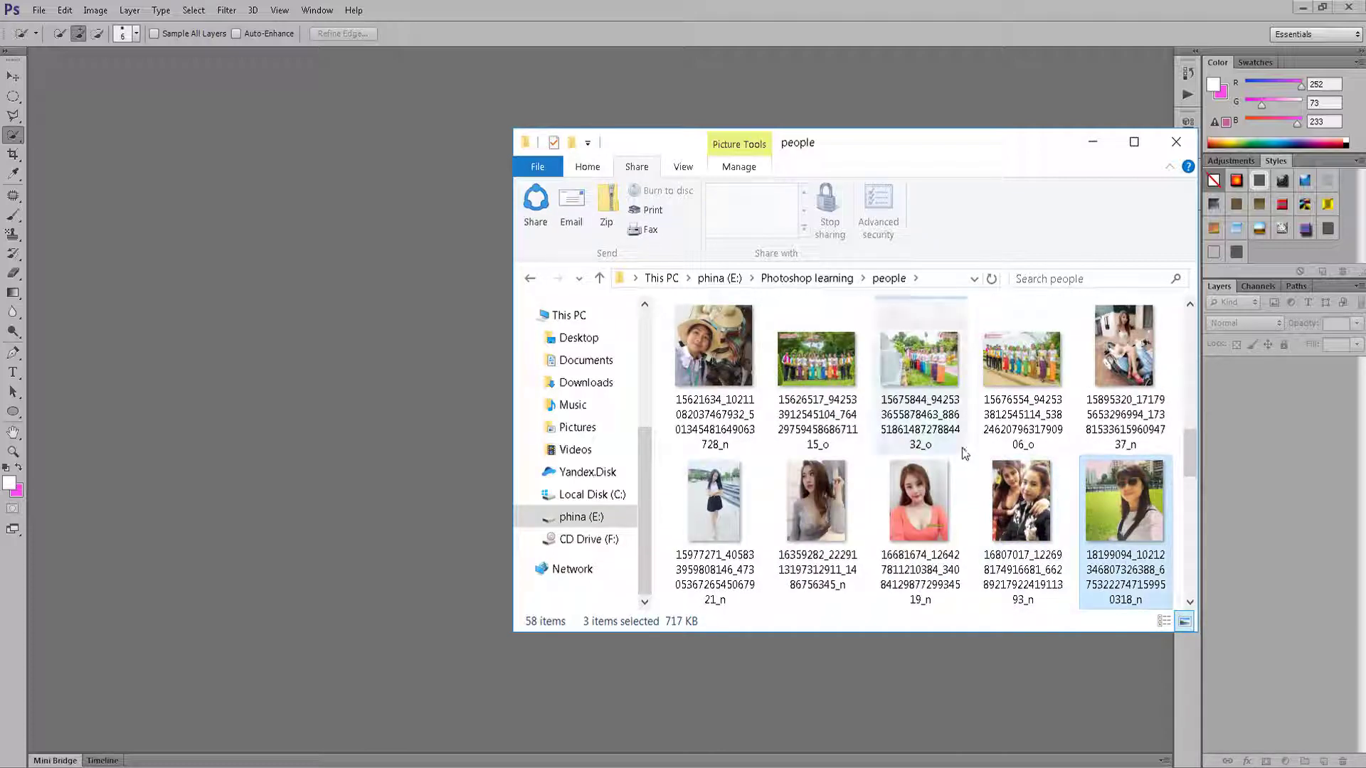
drag(1092, 491, 178, 242)
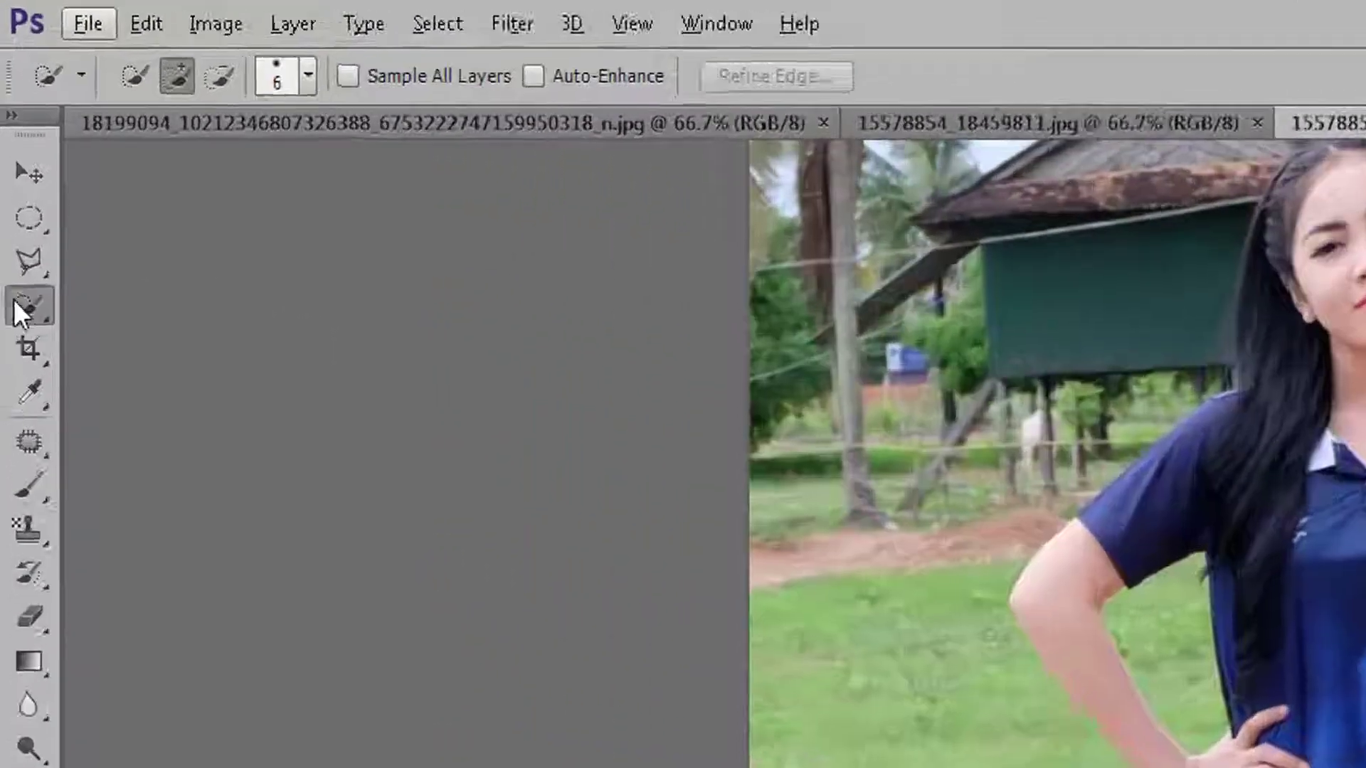
With the Quick Selection tool, select the girl from her head down to her shorts.
right_click(21, 307)
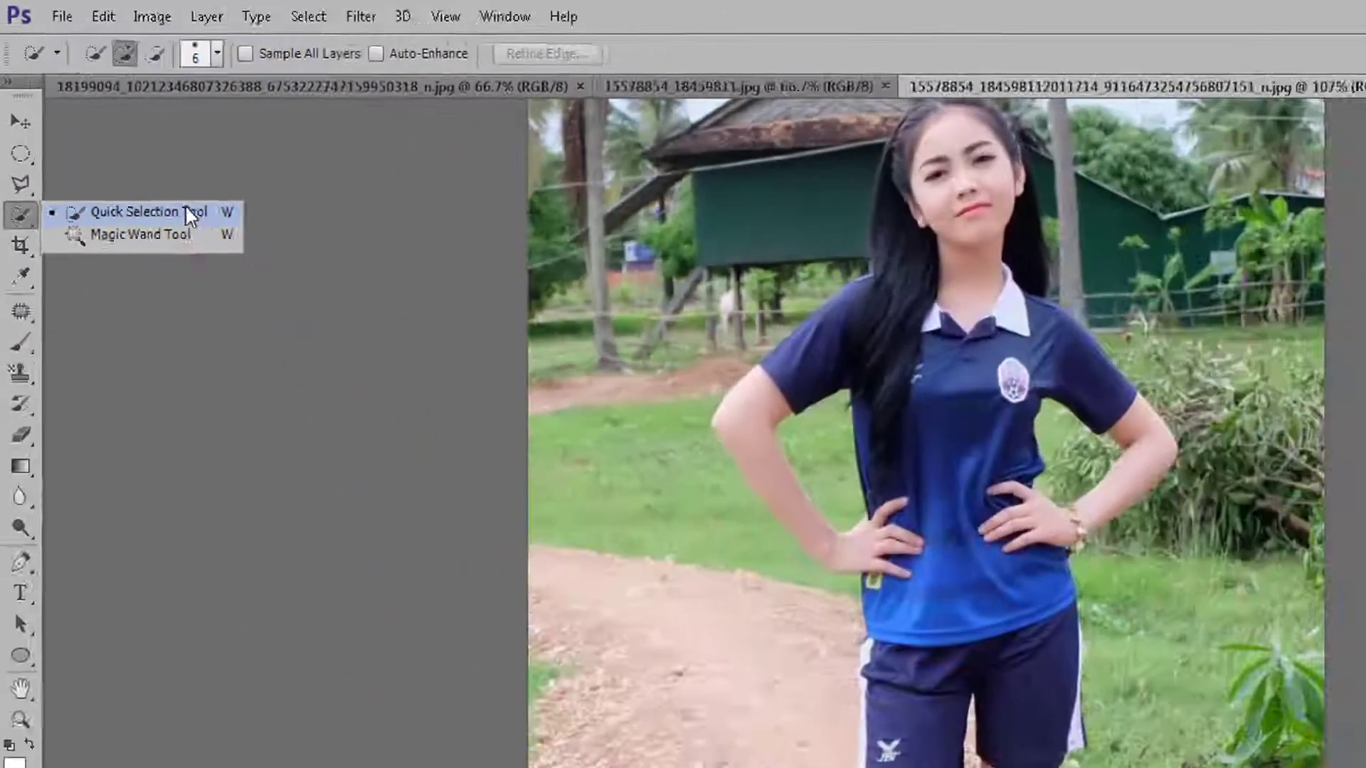
click(267, 379)
scroll(537, 155, up, 1)
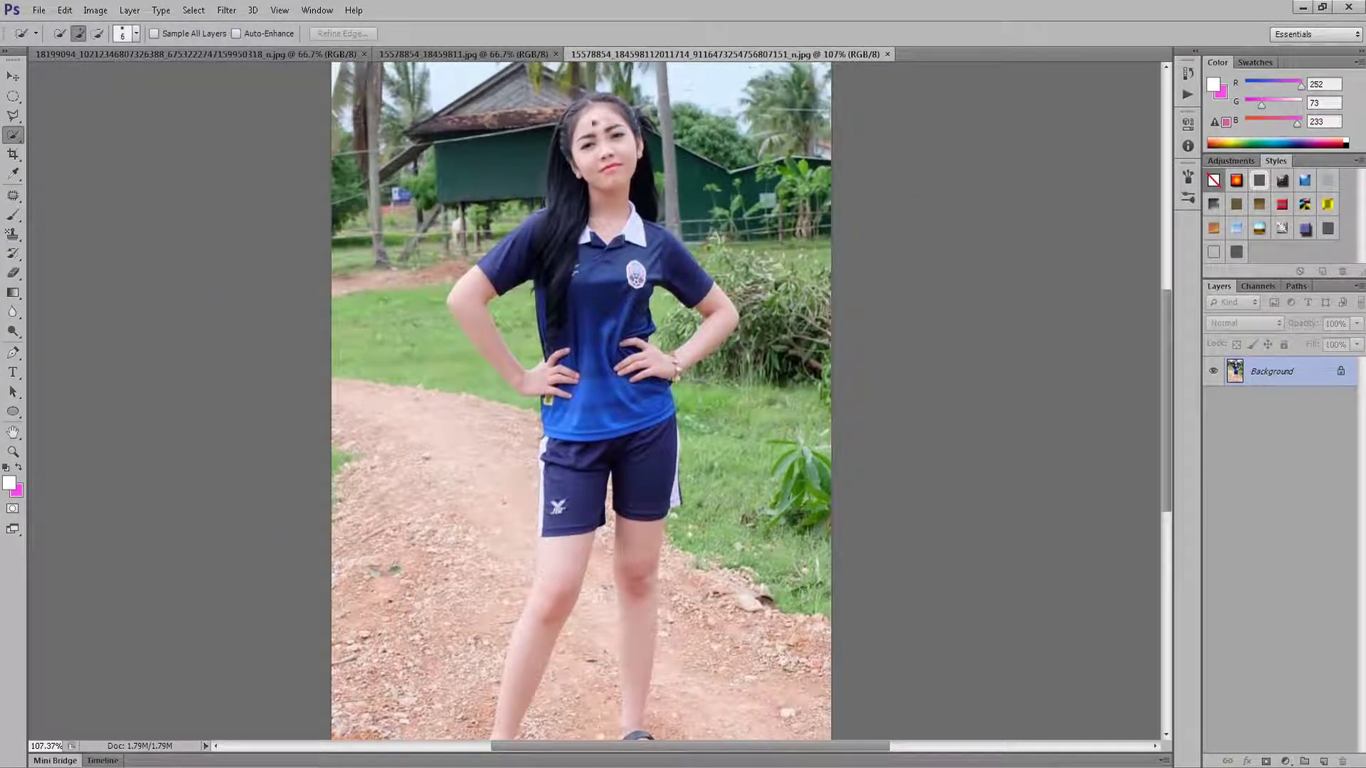
drag(571, 108, 588, 489)
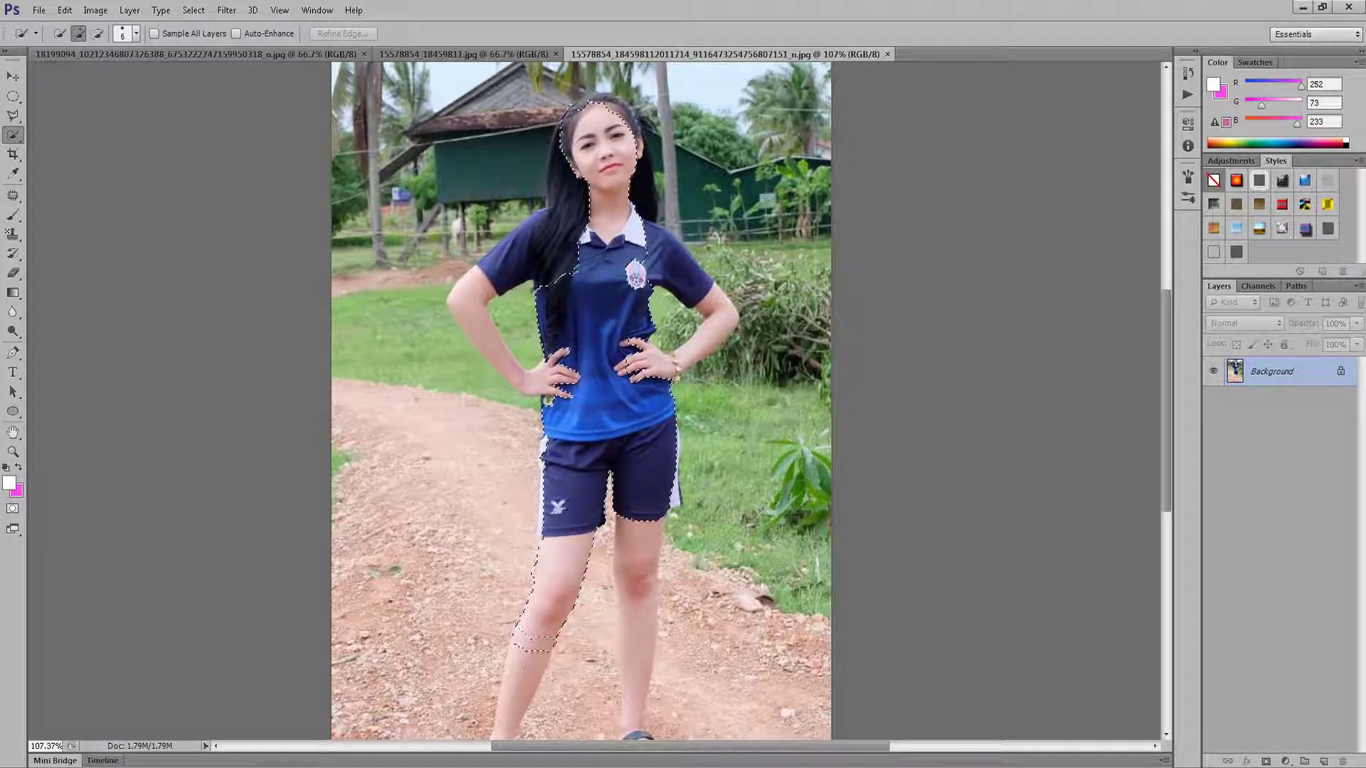
mouse_move(522, 665)
mouse_down()
mouse_move(494, 599)
mouse_move(489, 610)
mouse_up()
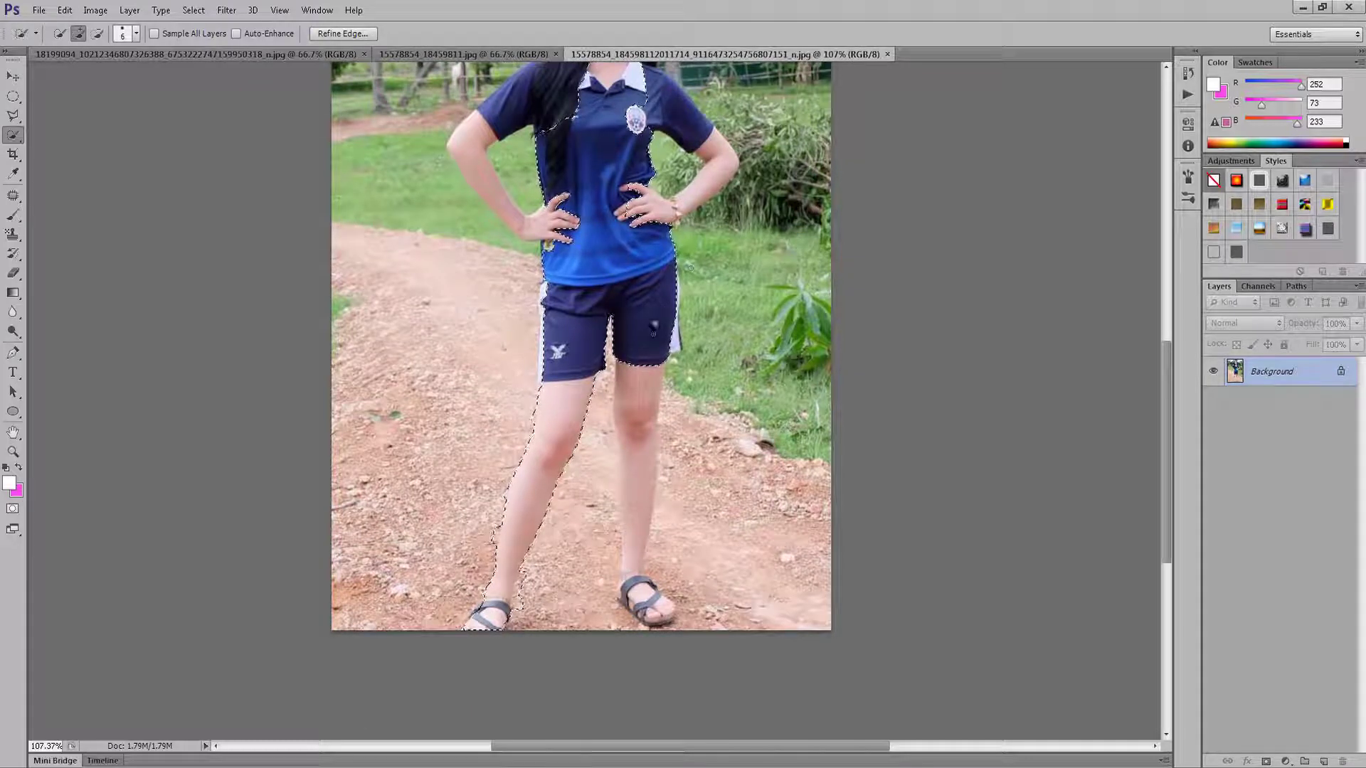
Add her right thigh, left arm, hair, right sleeve and upper arm to the selection.
drag(636, 413, 633, 554)
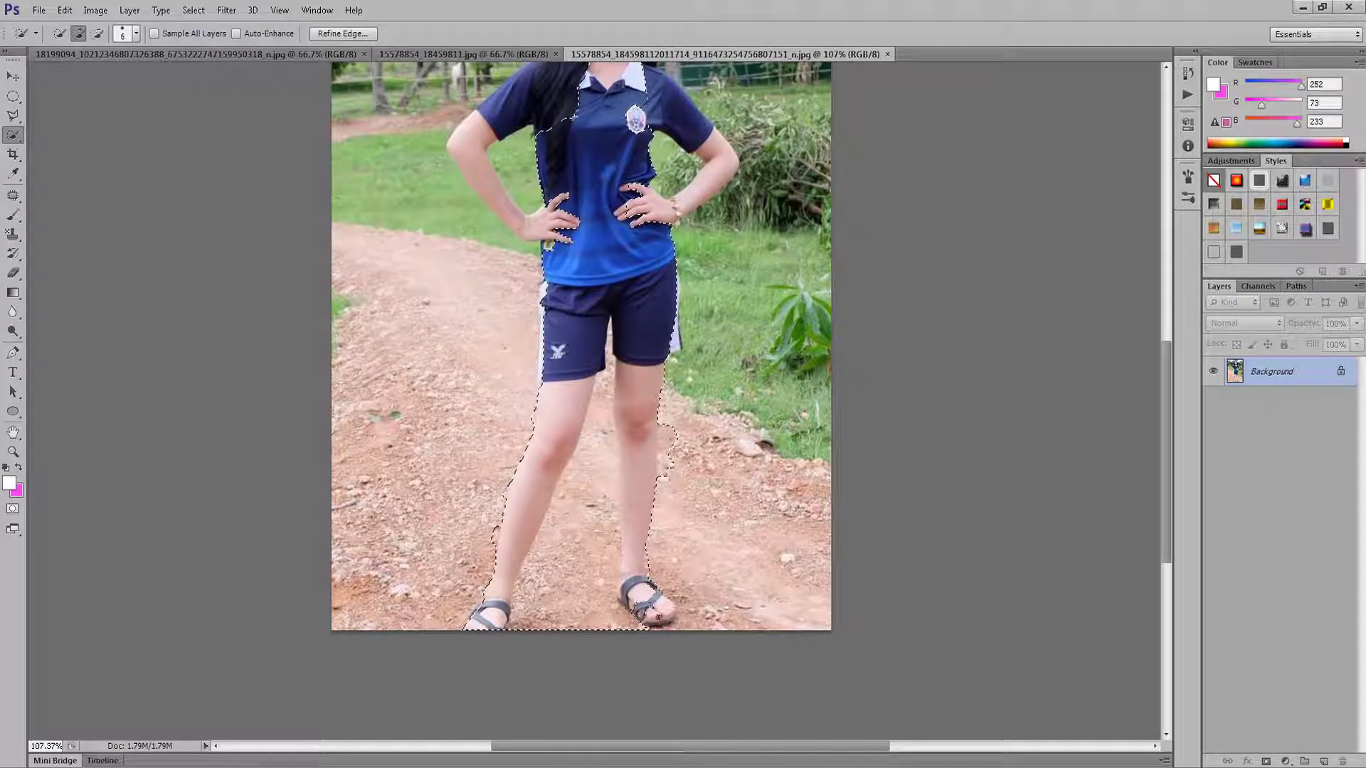
scroll(580, 398, up, 1)
scroll(580, 398, up, 2)
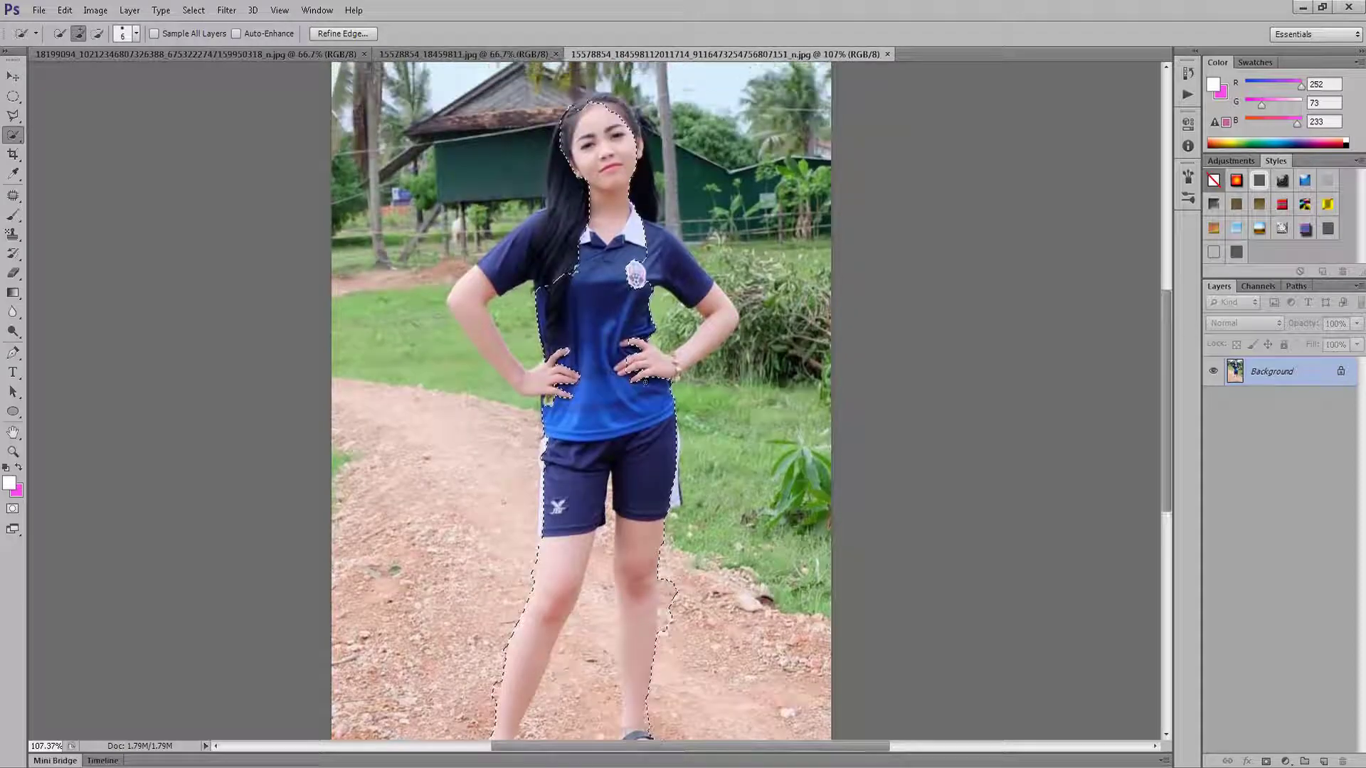
drag(668, 367, 708, 324)
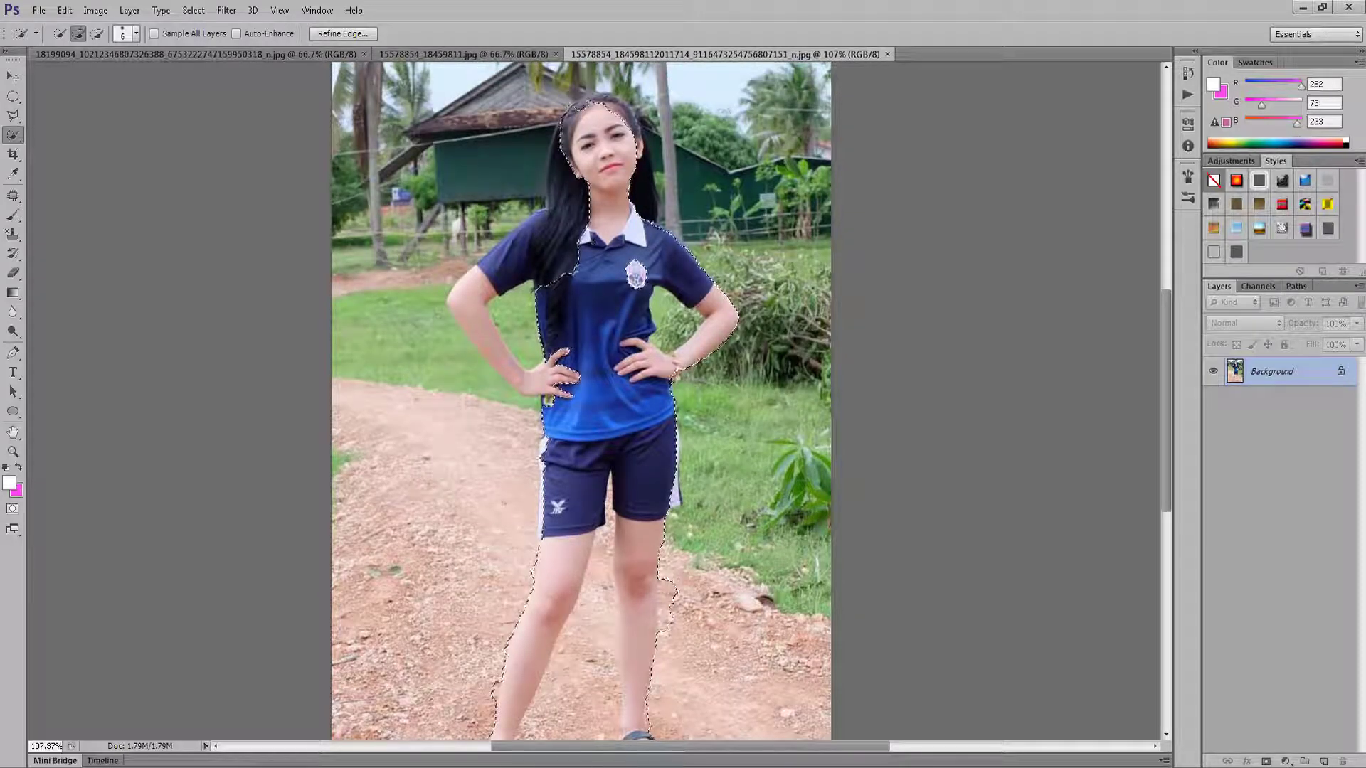
drag(559, 135, 509, 263)
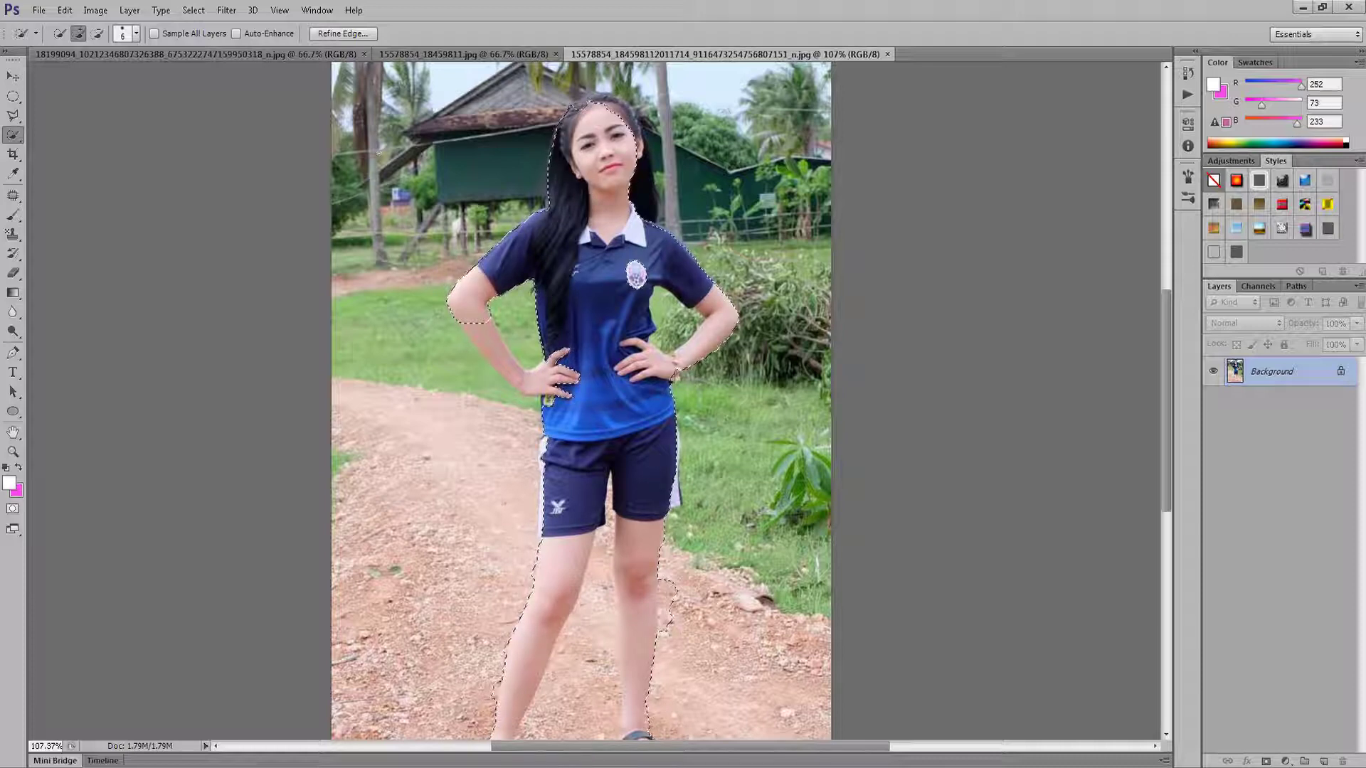
drag(475, 292, 548, 370)
scroll(616, 386, up, 2)
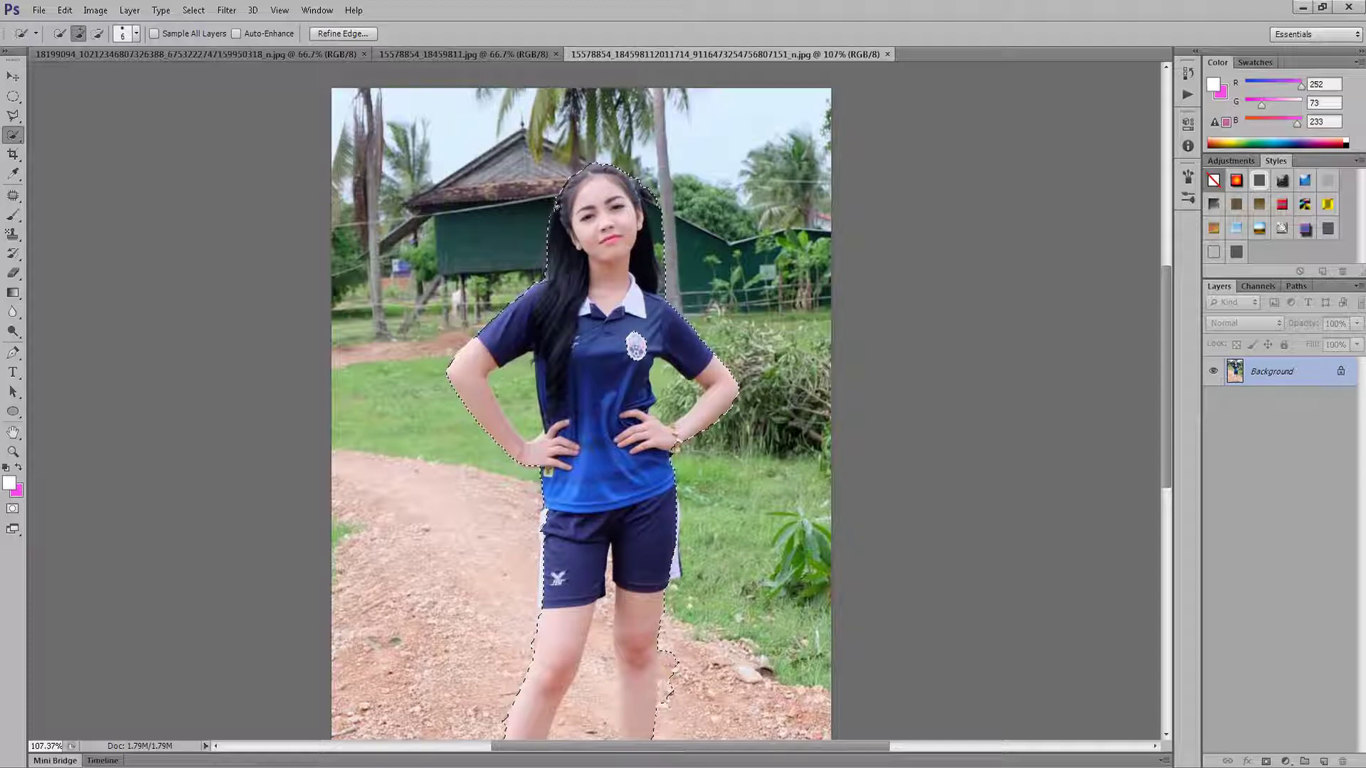
scroll(644, 225, down, 1)
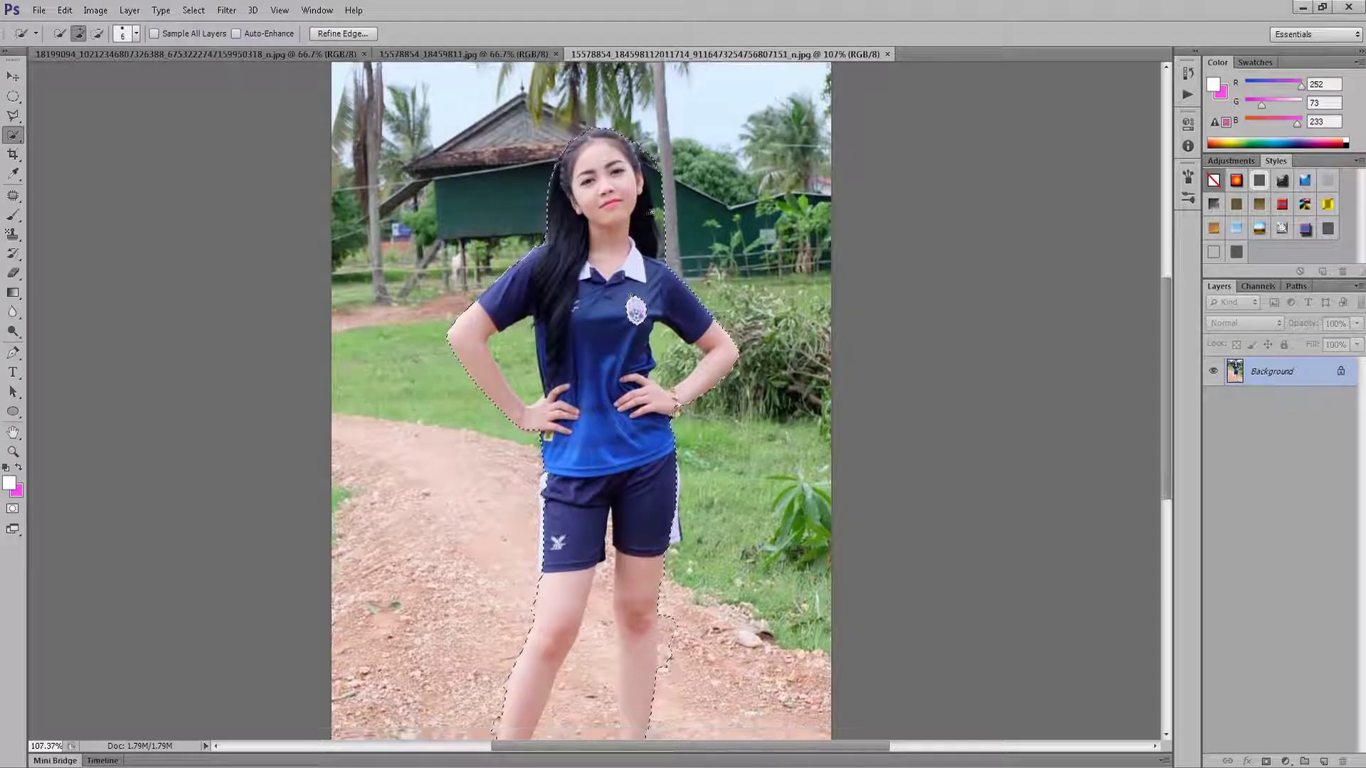
key(alt)
scroll(535, 191, up, 2)
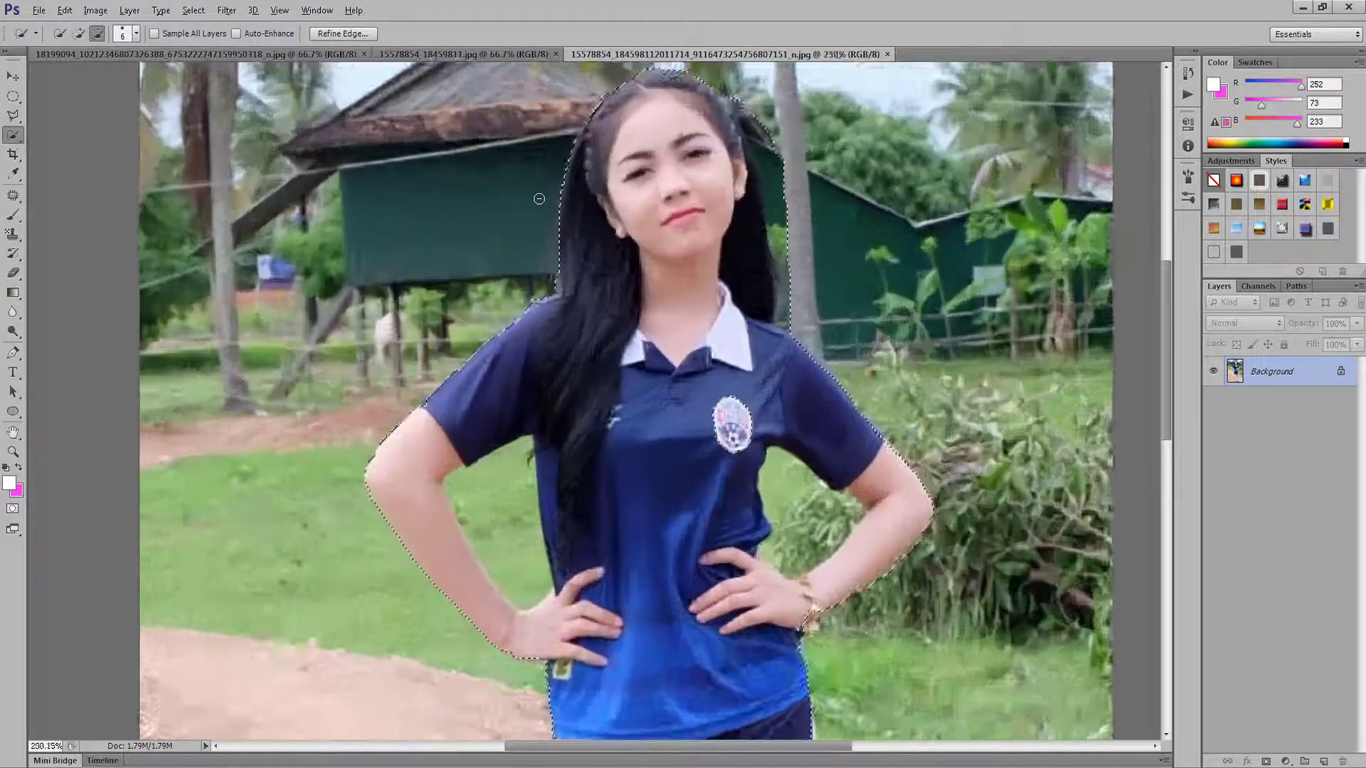
scroll(535, 191, up, 1)
scroll(536, 190, down, 3)
scroll(539, 217, up, 4)
scroll(538, 217, down, 3)
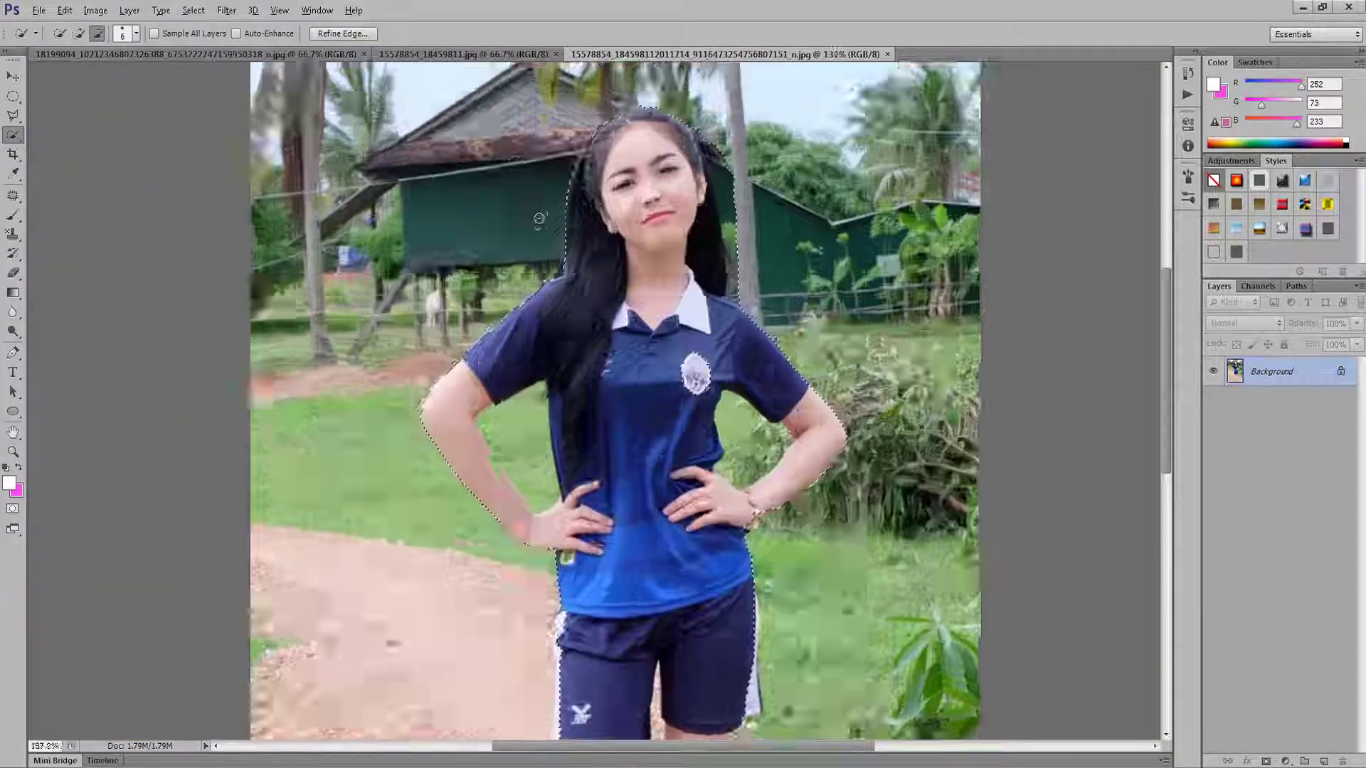
scroll(538, 214, up, 3)
scroll(539, 212, down, 4)
scroll(540, 212, up, 3)
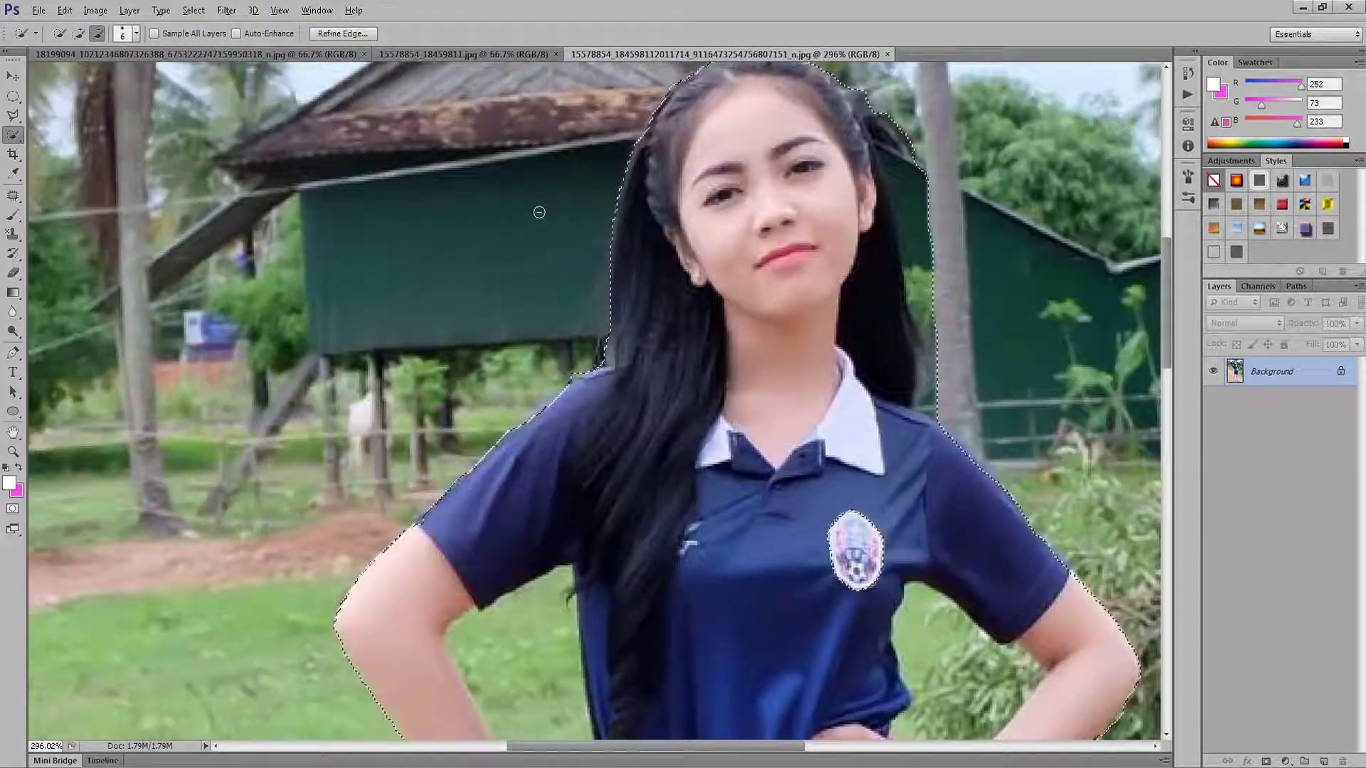
scroll(542, 207, down, 4)
scroll(546, 202, up, 1)
scroll(550, 198, up, 1)
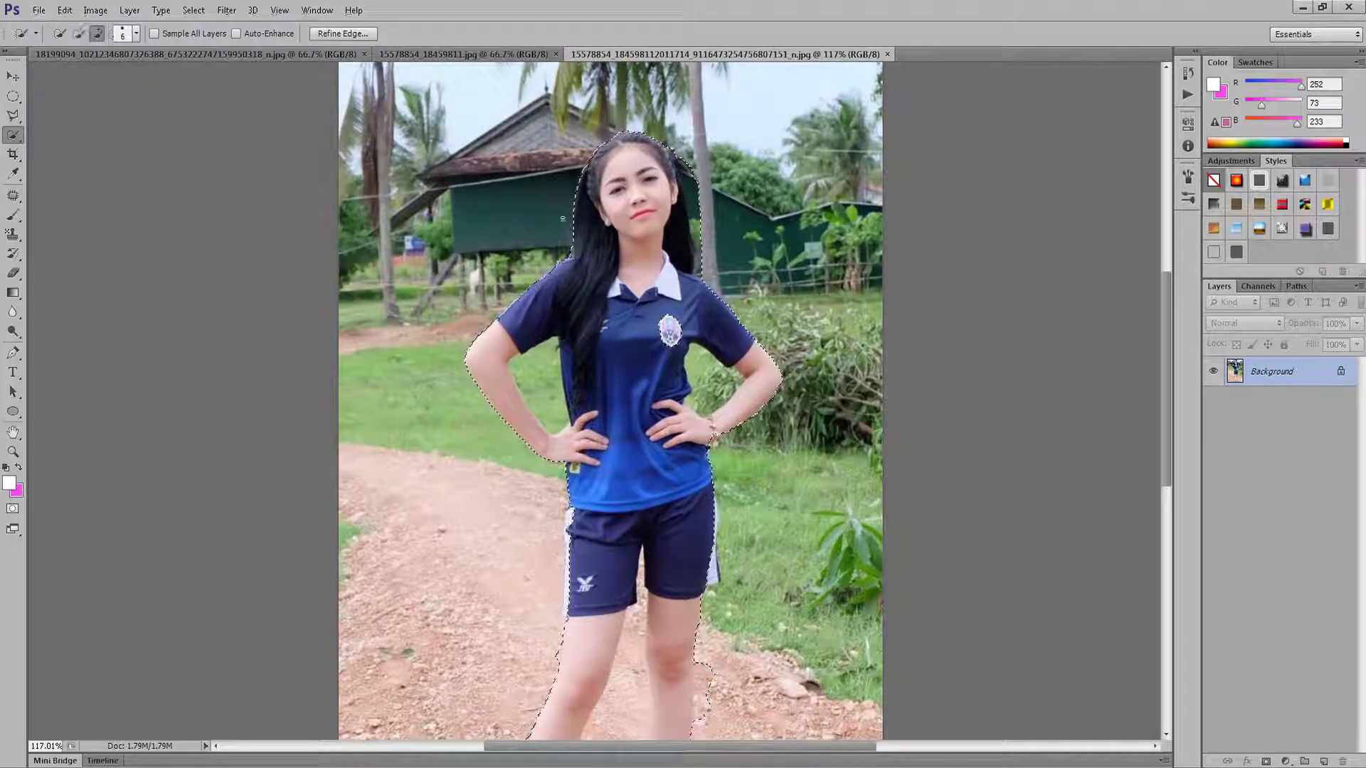
scroll(555, 213, down, 1)
scroll(562, 234, up, 3)
scroll(569, 252, down, 1)
scroll(569, 252, down, 1)
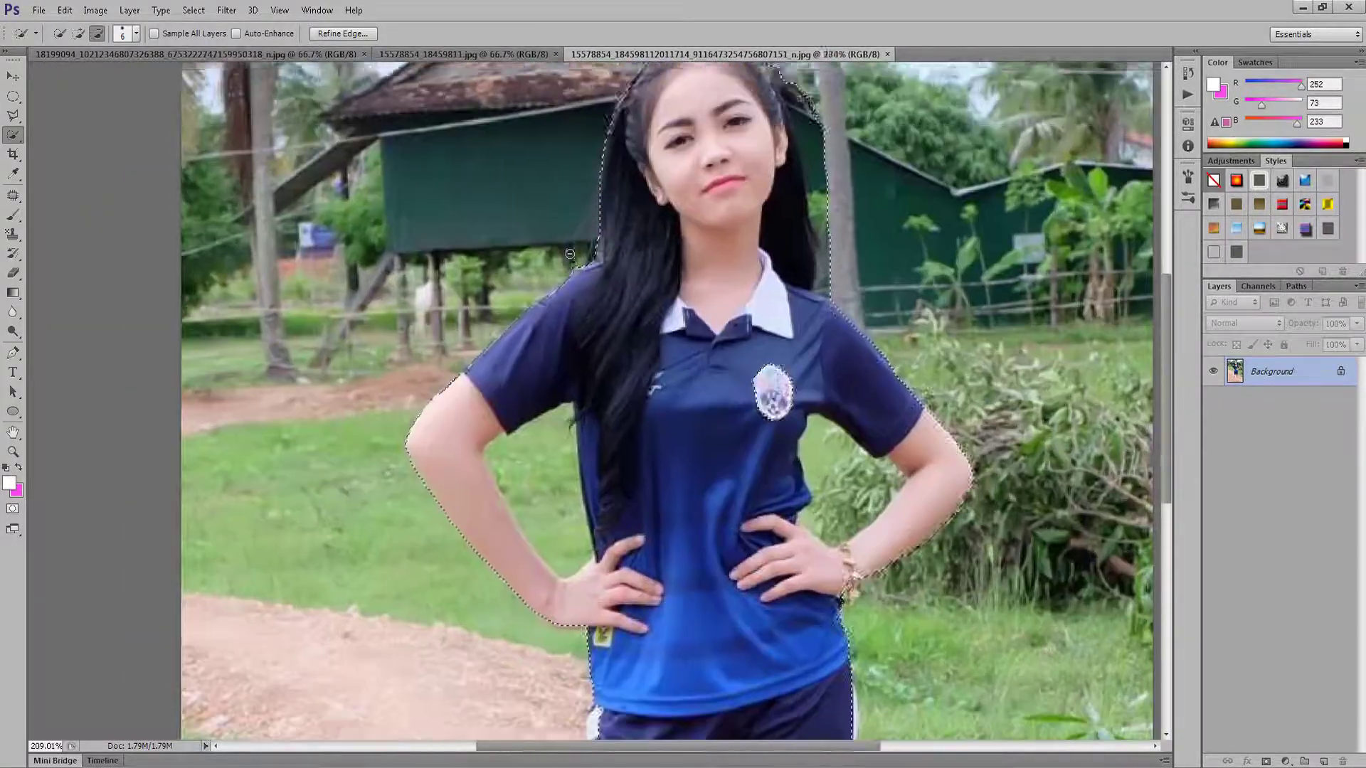
scroll(569, 250, up, 1)
scroll(569, 249, up, 2)
scroll(568, 244, down, 4)
scroll(569, 243, up, 3)
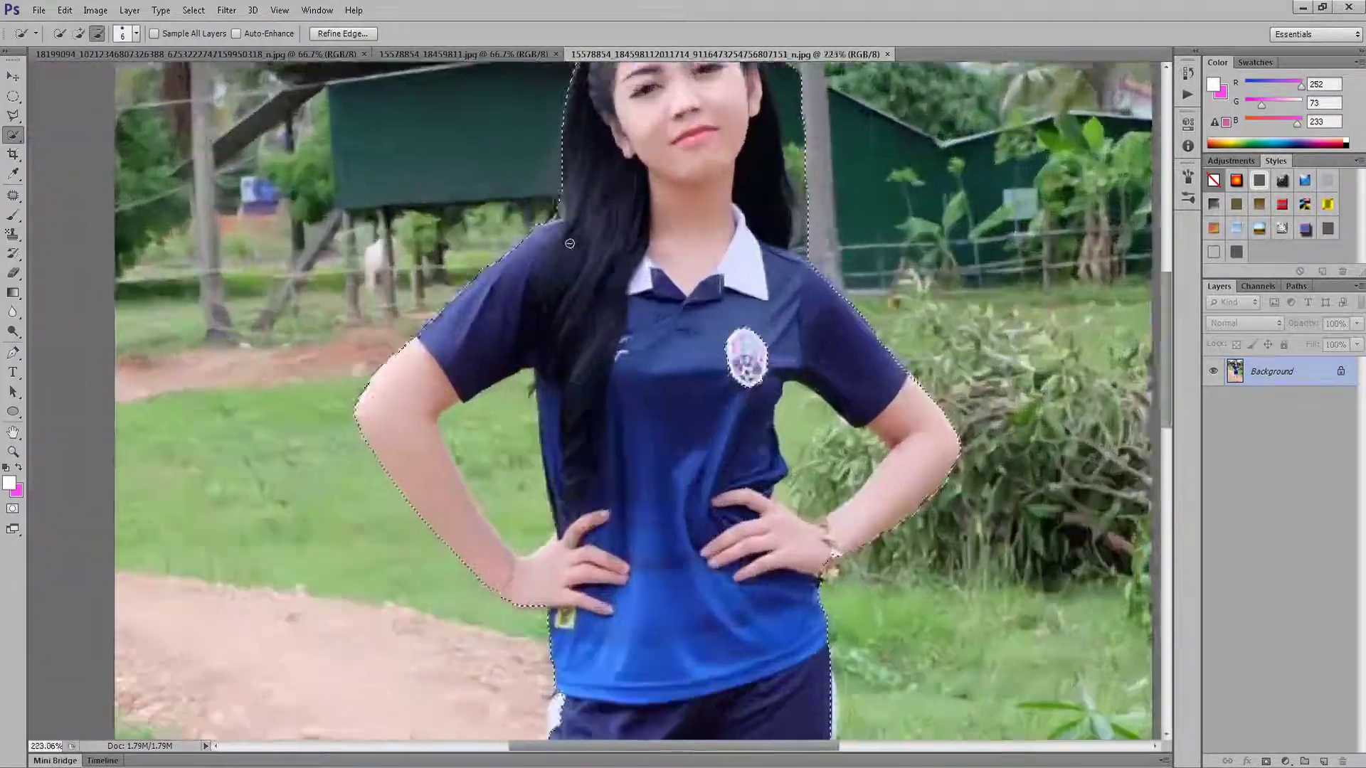
scroll(701, 377, up, 1)
scroll(701, 378, up, 2)
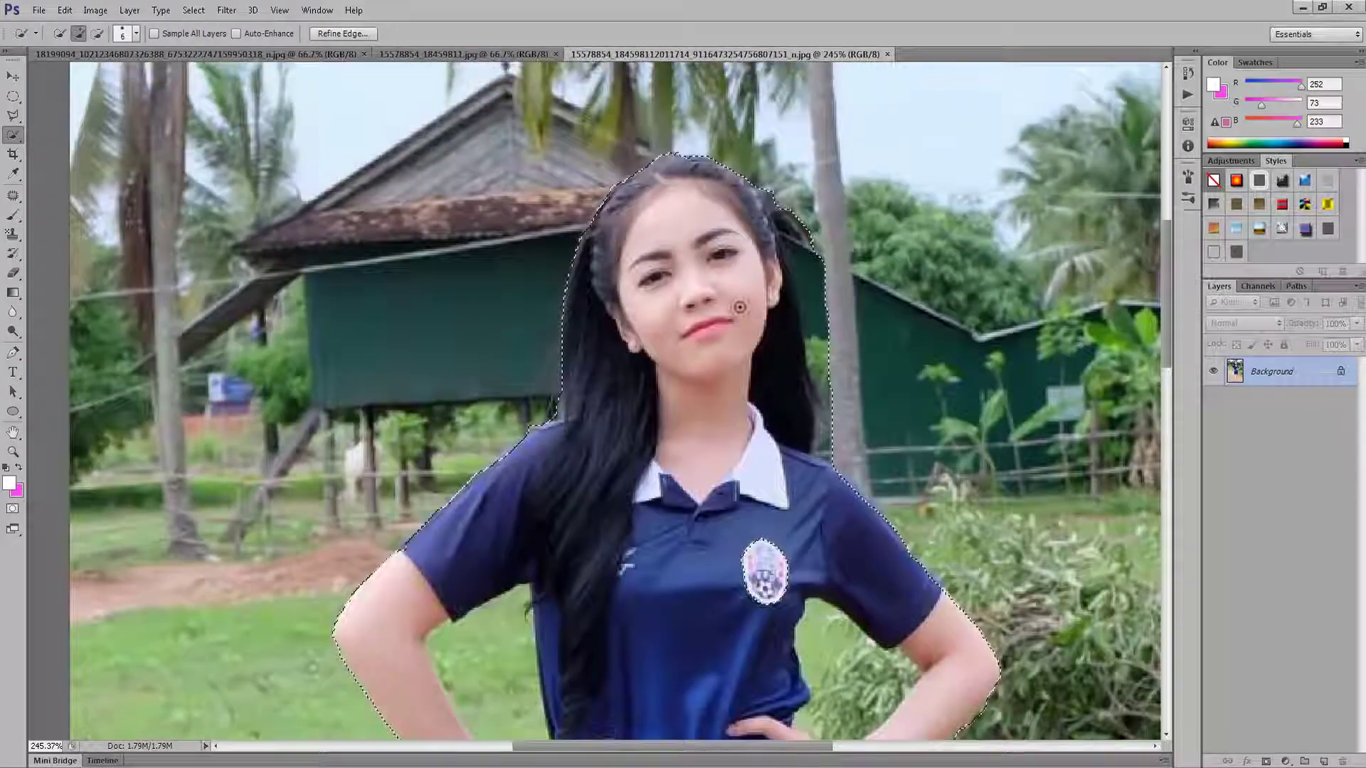
scroll(747, 299, up, 1)
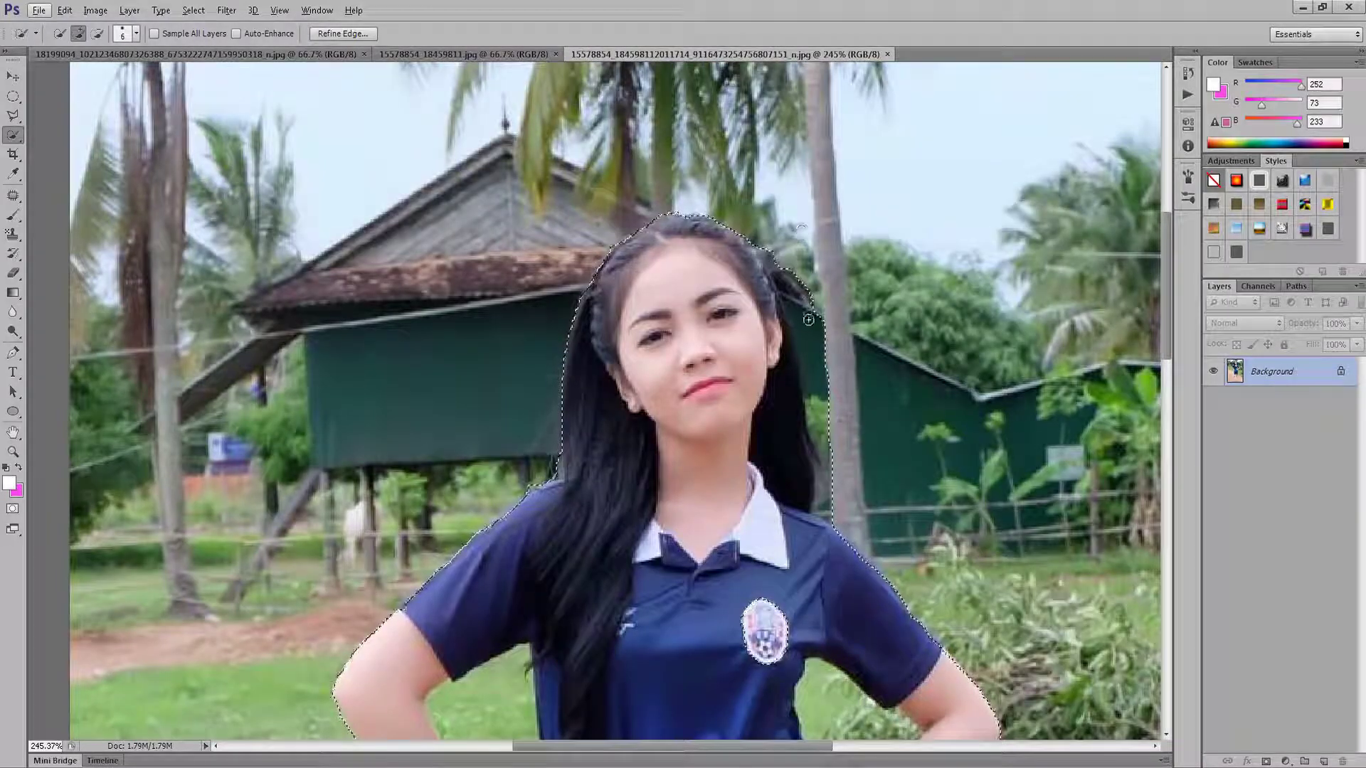
Extend the selection along her hair, then subtract the trees and background beside it.
drag(833, 340, 842, 346)
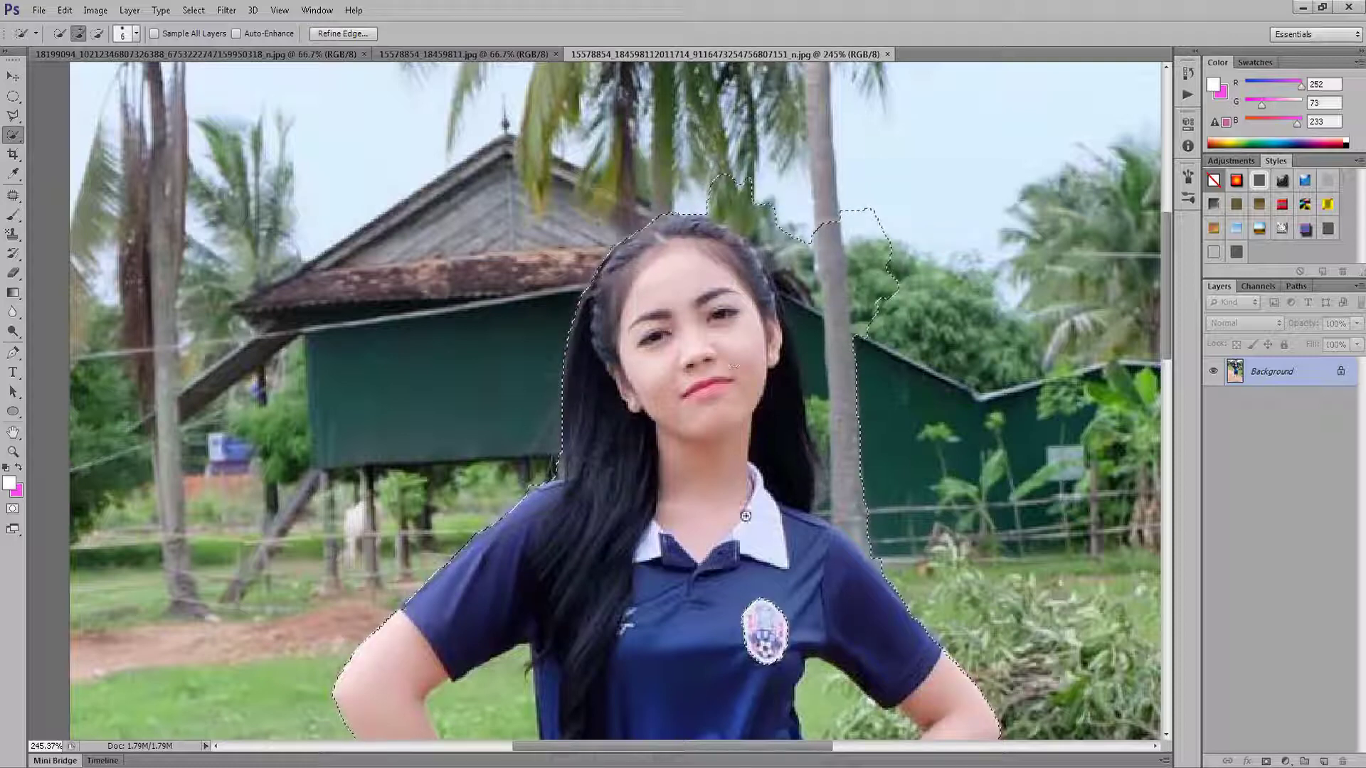
click(99, 34)
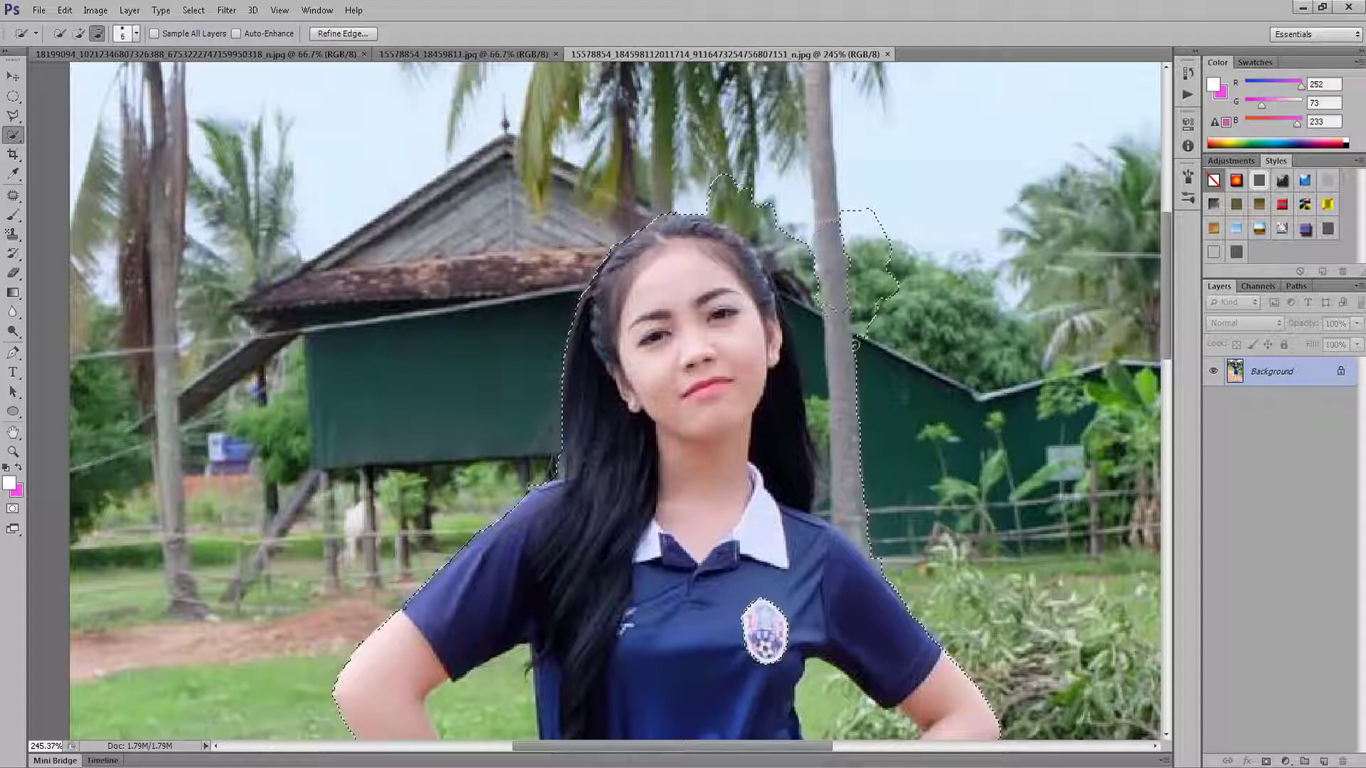
drag(896, 288, 881, 279)
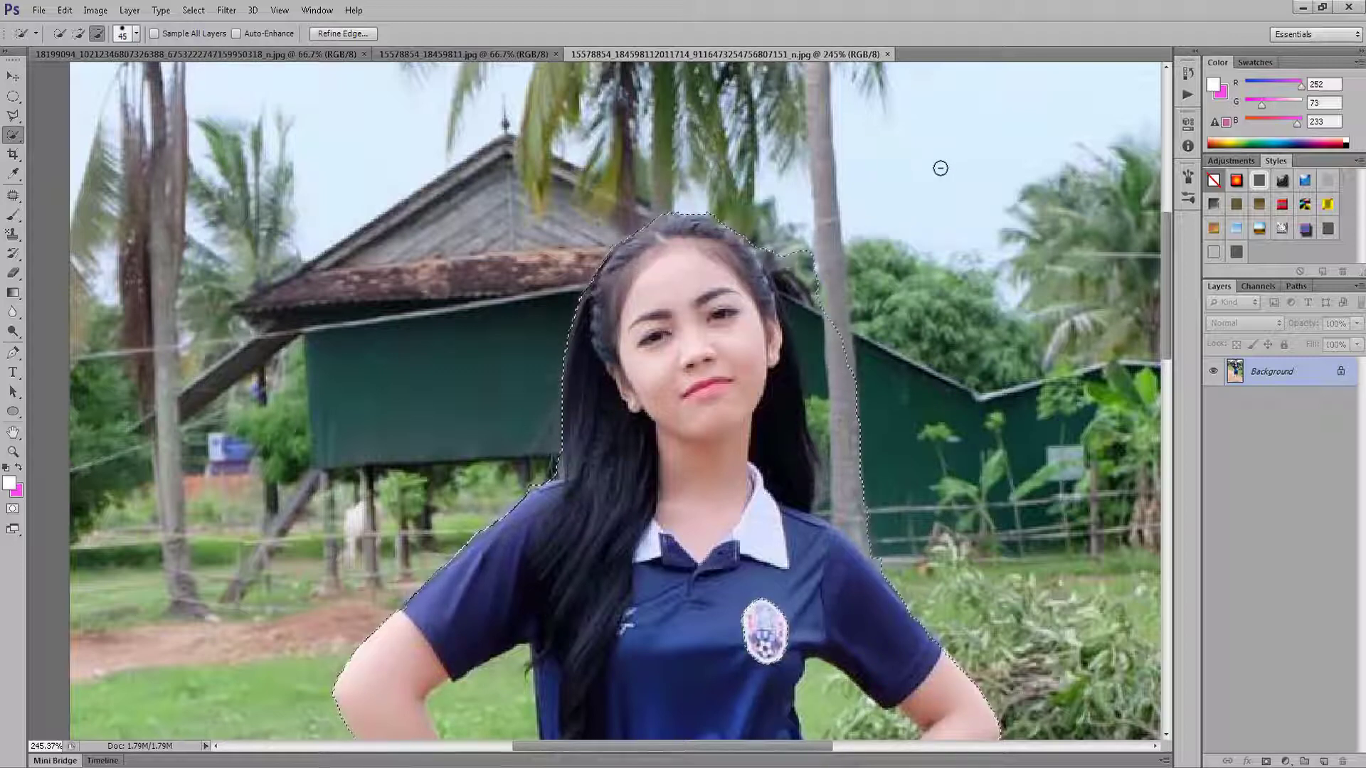
key(bracketright)
key(bracketright)
key(bracketright)
key(bracketright)
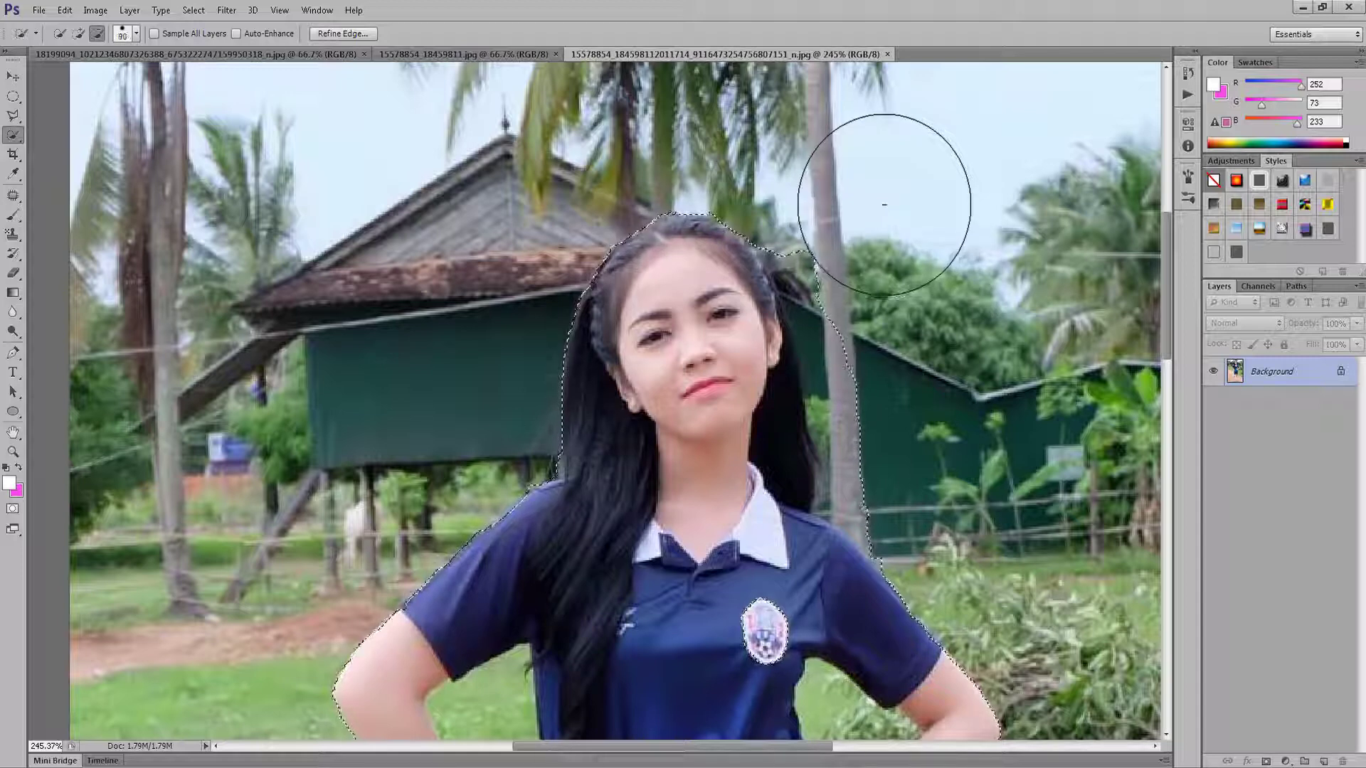
key(bracketleft)
key(bracketleft)
key(bracketleft)
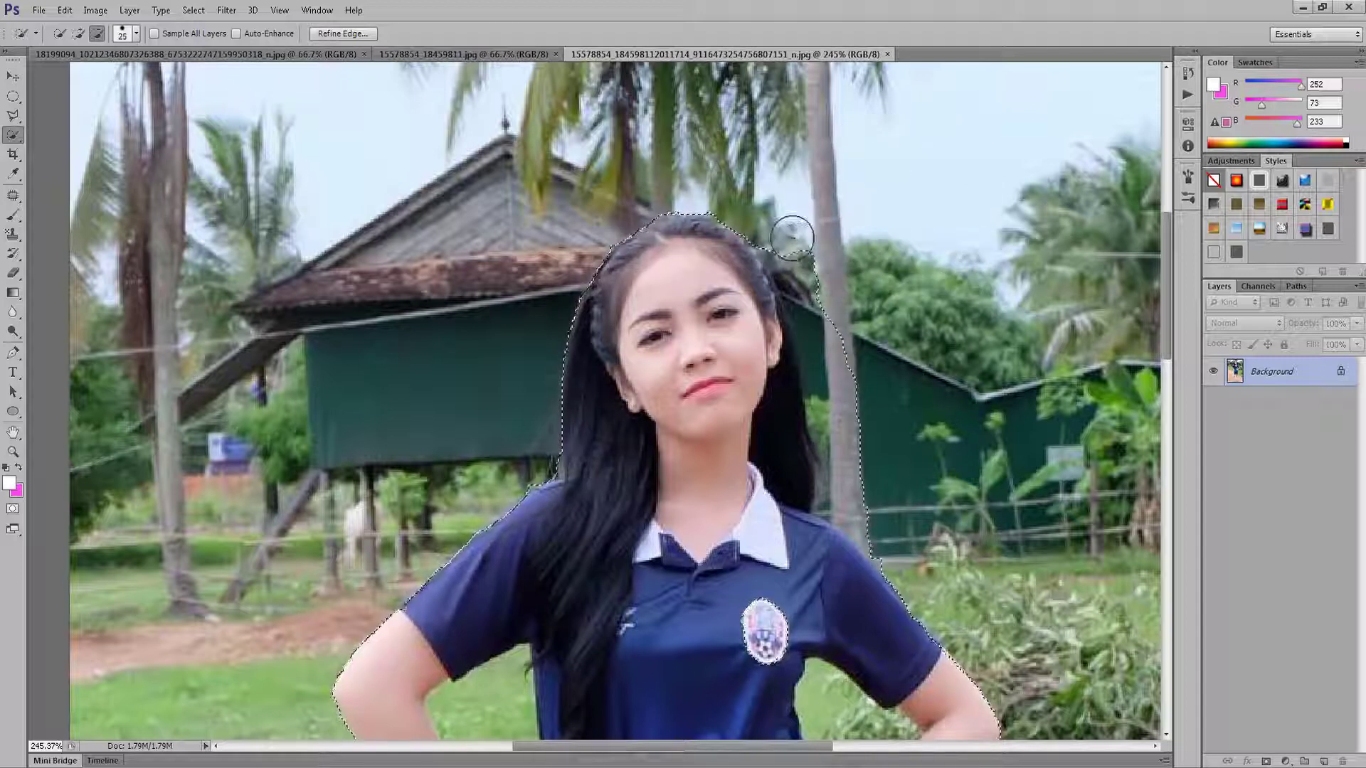
drag(835, 391, 848, 484)
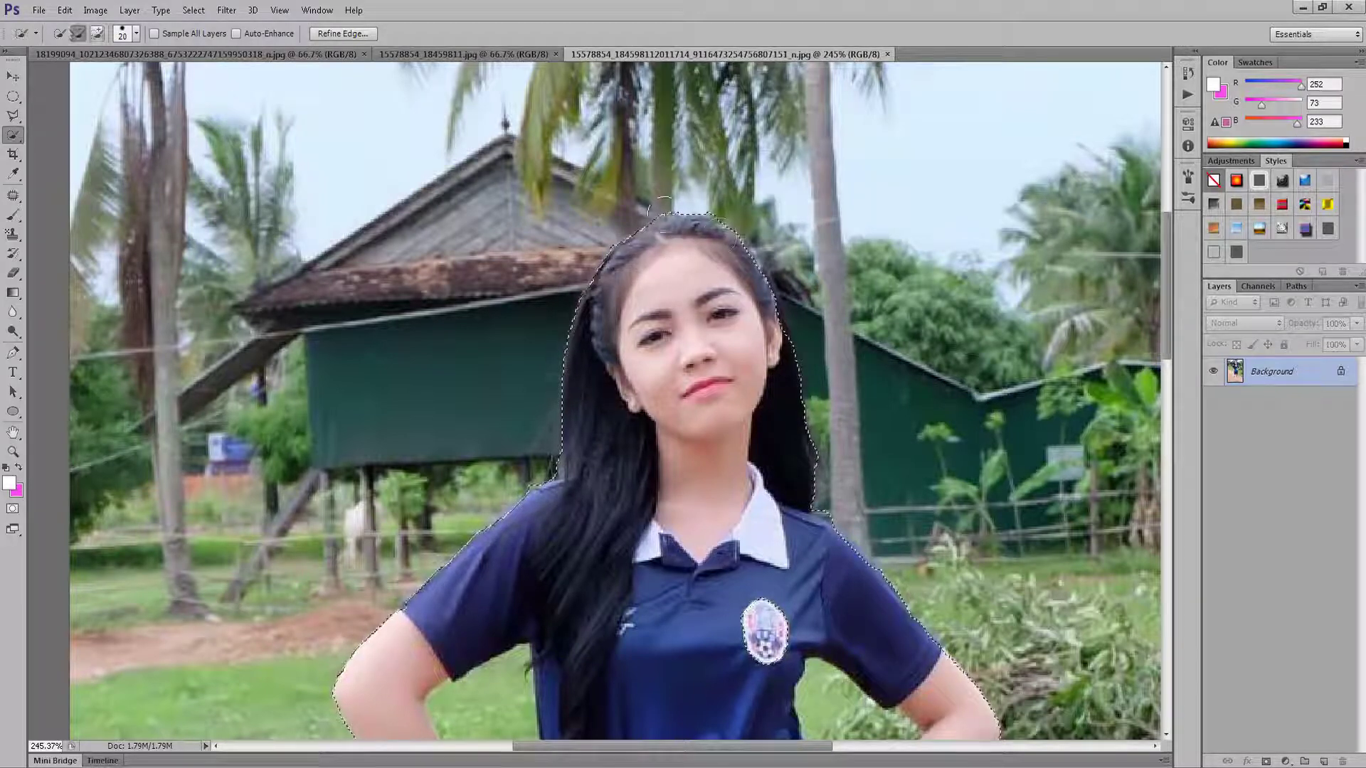
Subtract the grass gaps between both arms and her torso from the selection.
scroll(579, 234, down, 3)
scroll(509, 396, down, 5)
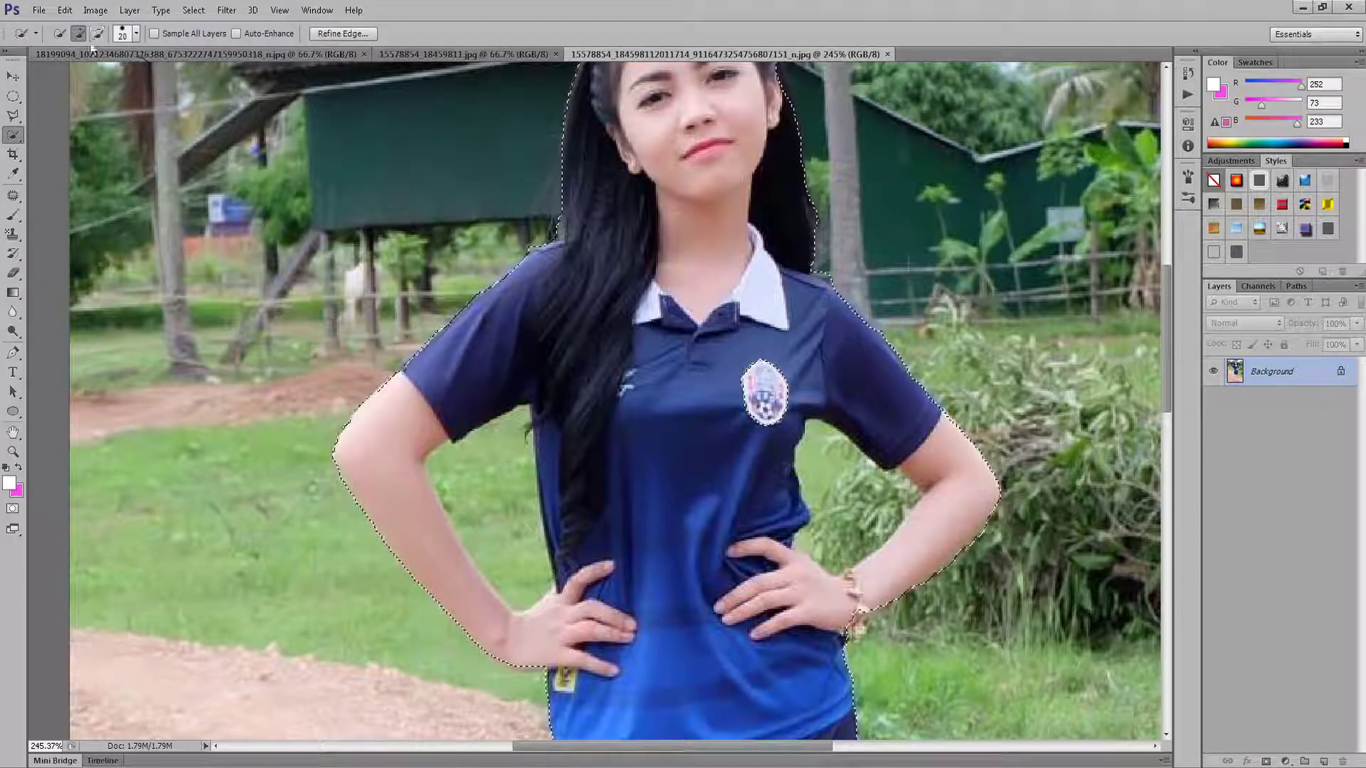
scroll(541, 488, down, 3)
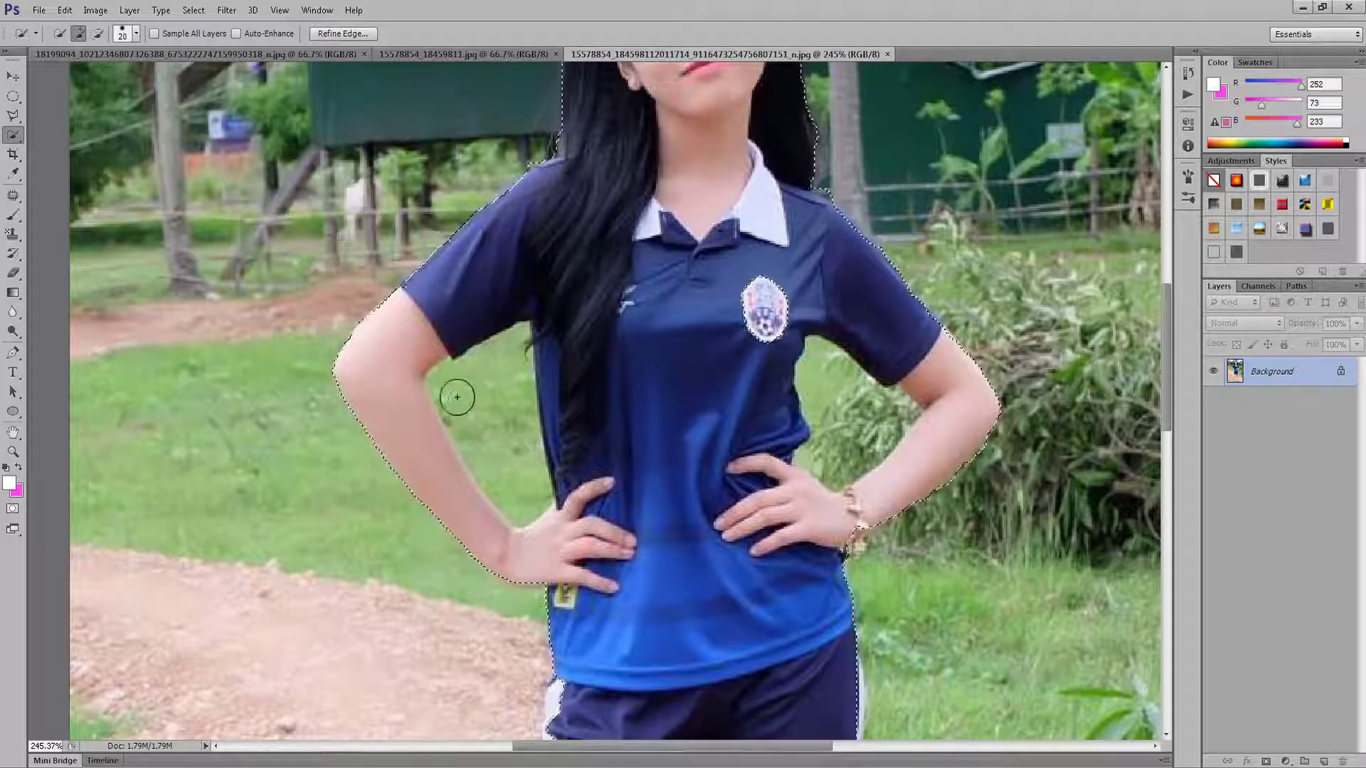
mouse_move(456, 397)
mouse_down()
mouse_move(501, 421)
mouse_move(502, 463)
mouse_up()
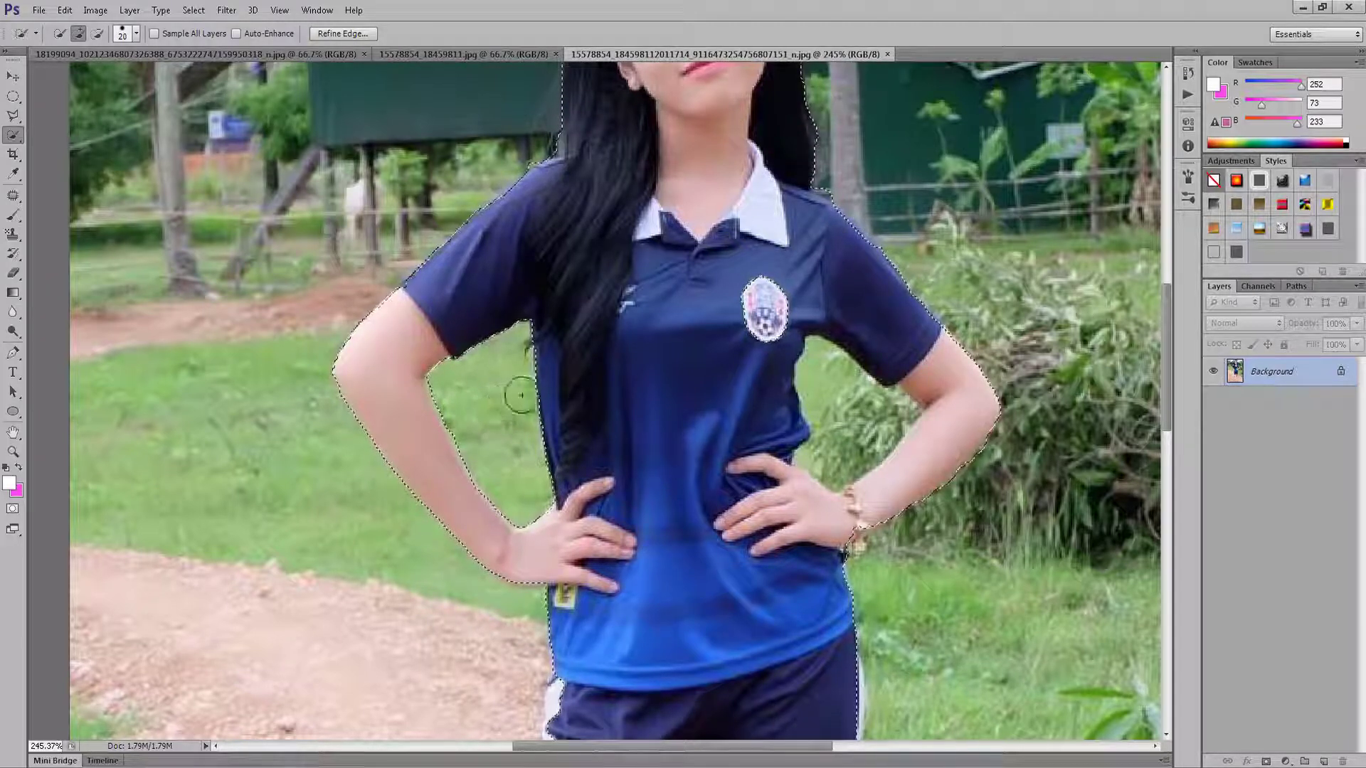
key(alt)
drag(822, 375, 889, 407)
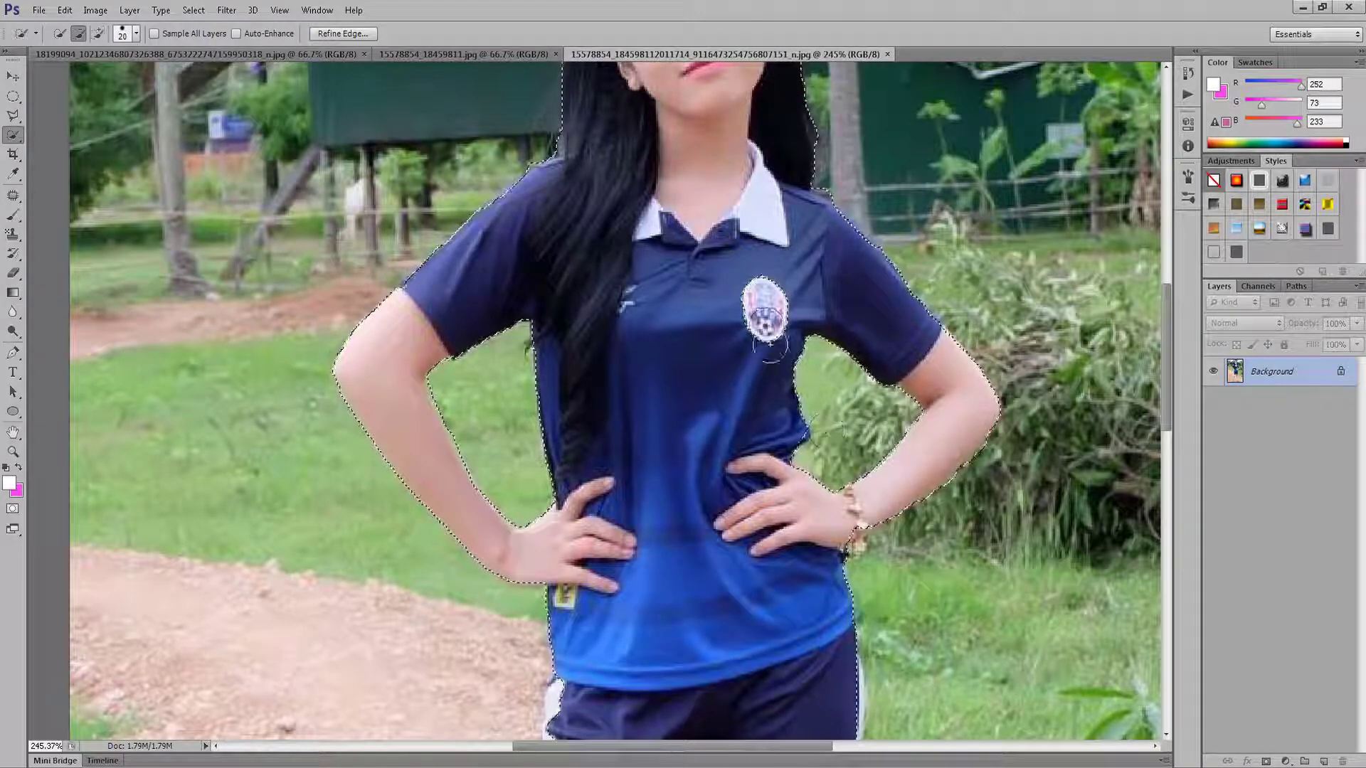
Add the shorts' white side stripe and smooth the selection edge along the left thigh.
scroll(685, 341, down, 3)
scroll(685, 341, down, 2)
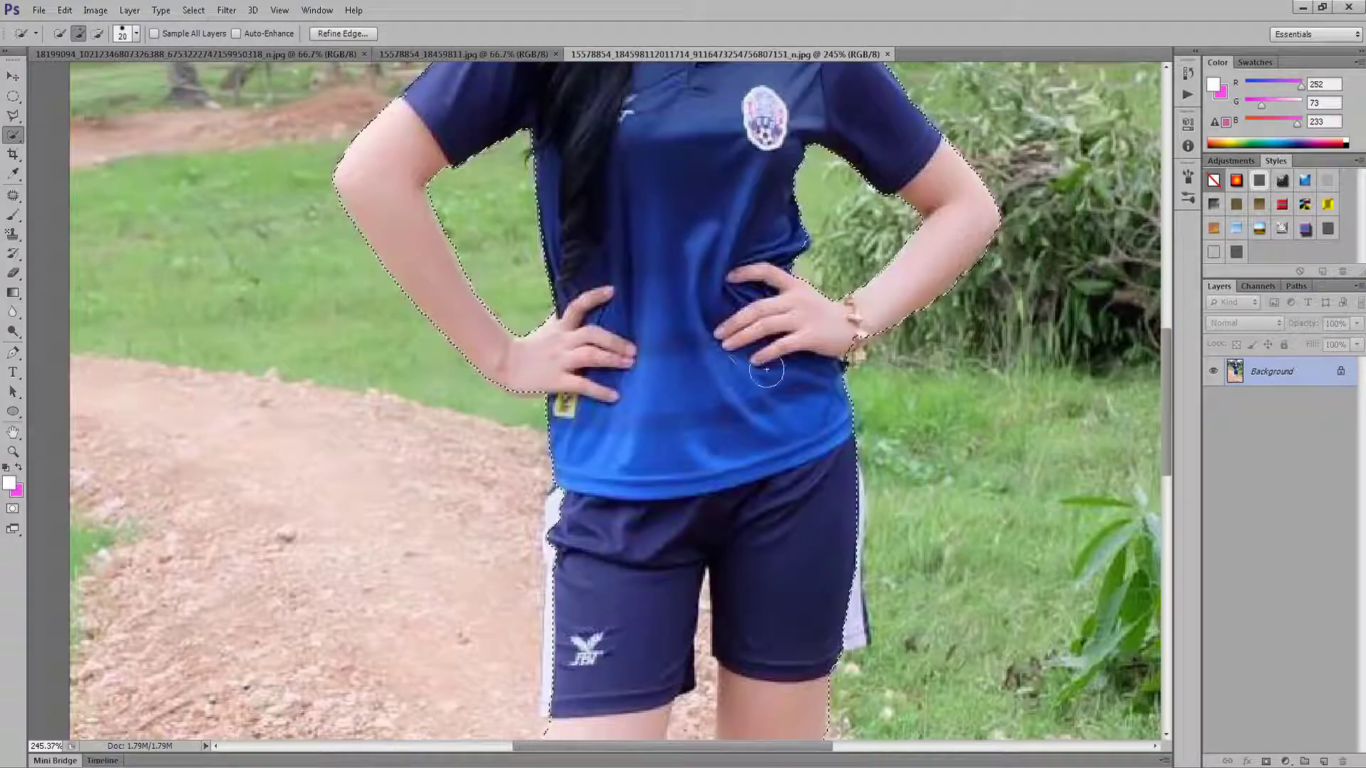
scroll(685, 341, down, 6)
drag(839, 315, 834, 436)
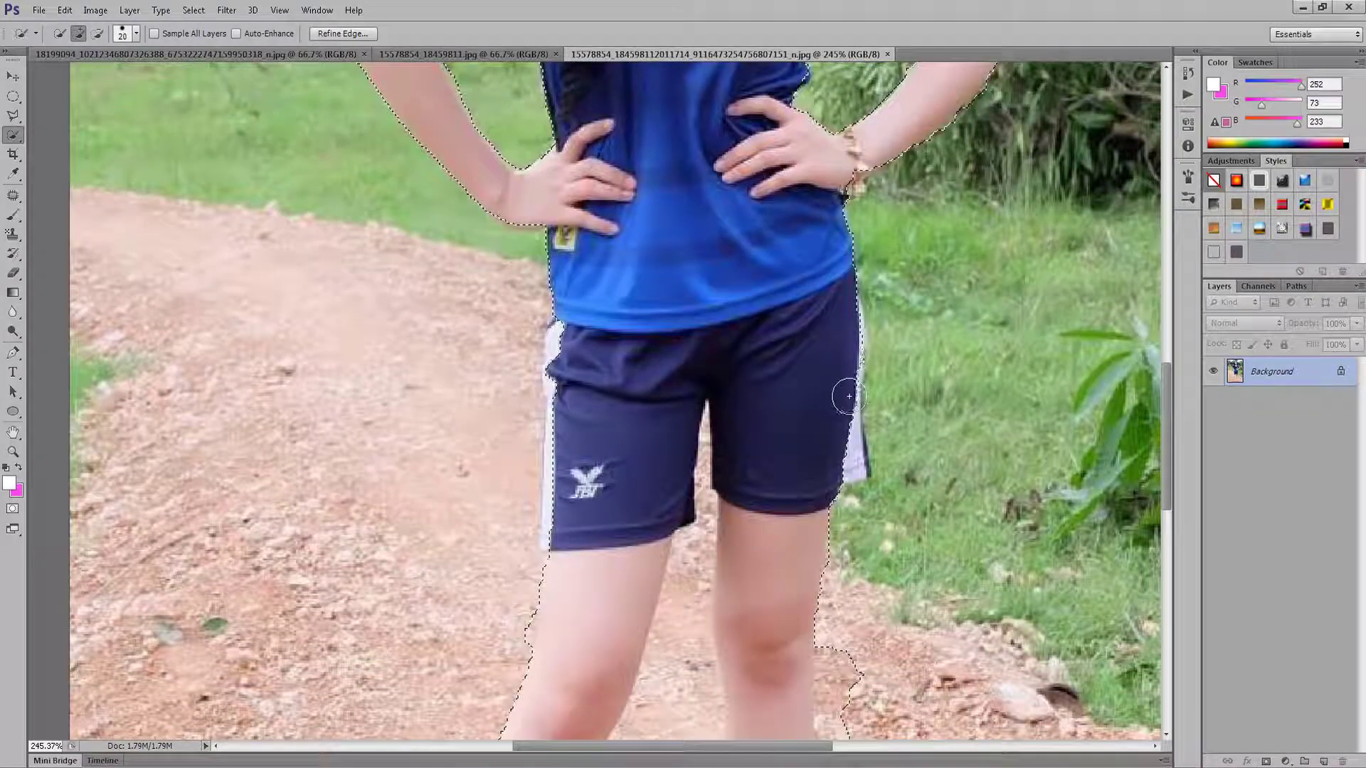
key(bracketleft)
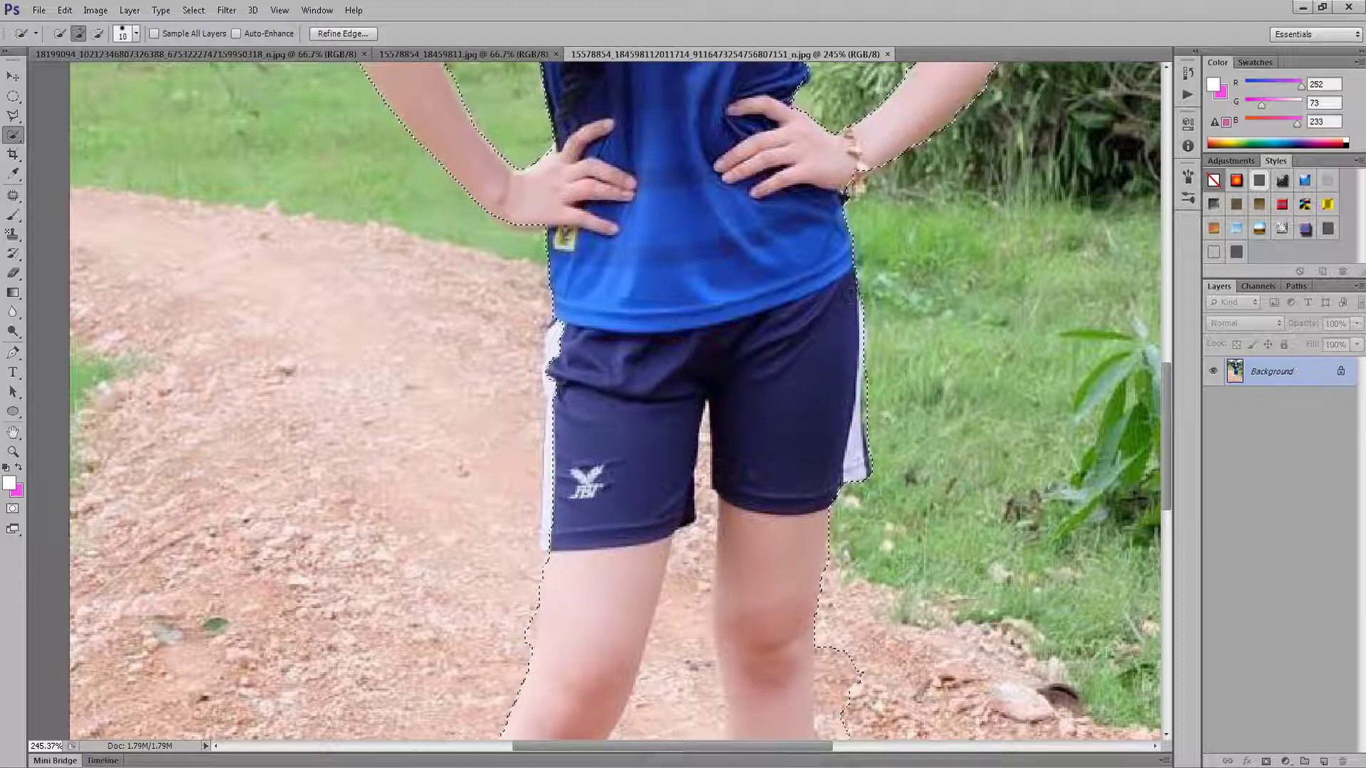
scroll(792, 426, down, 2)
drag(553, 230, 566, 242)
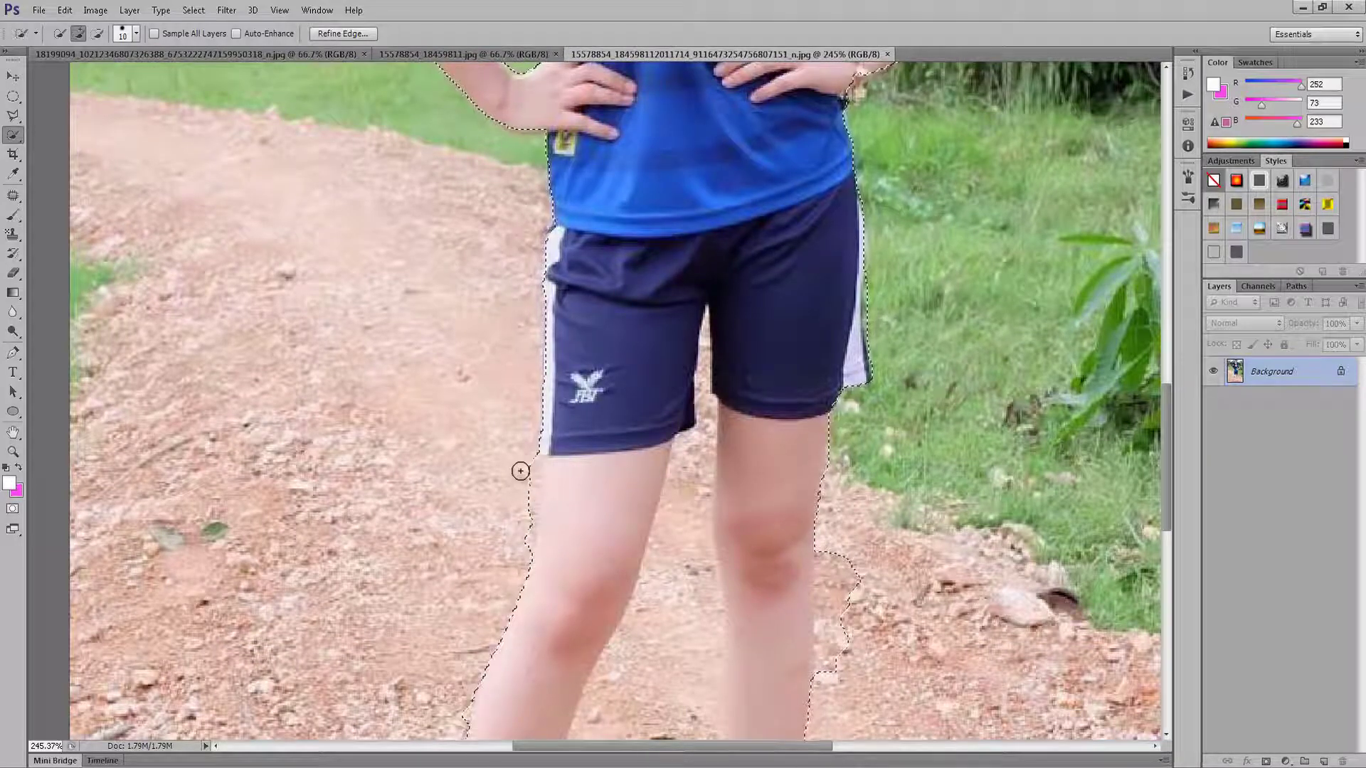
alt+click(530, 472)
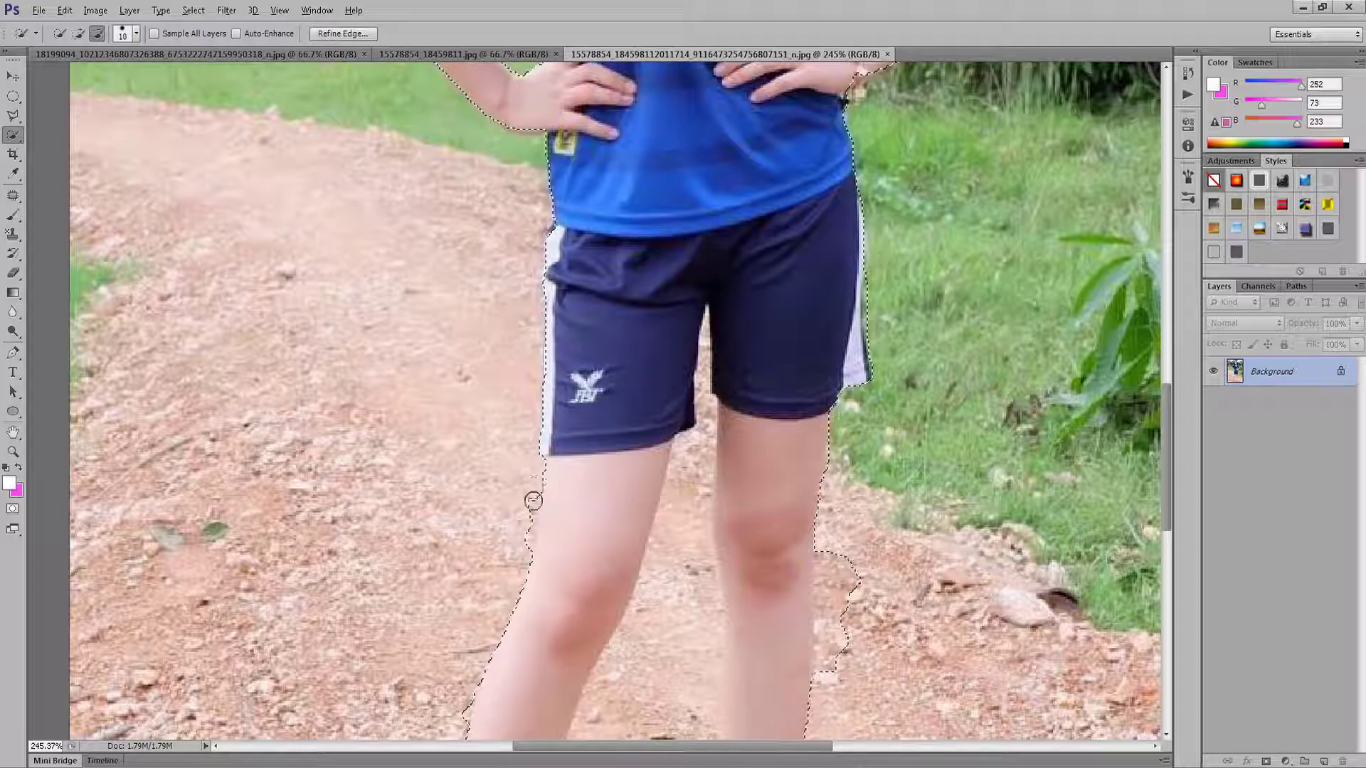
drag(520, 561, 548, 488)
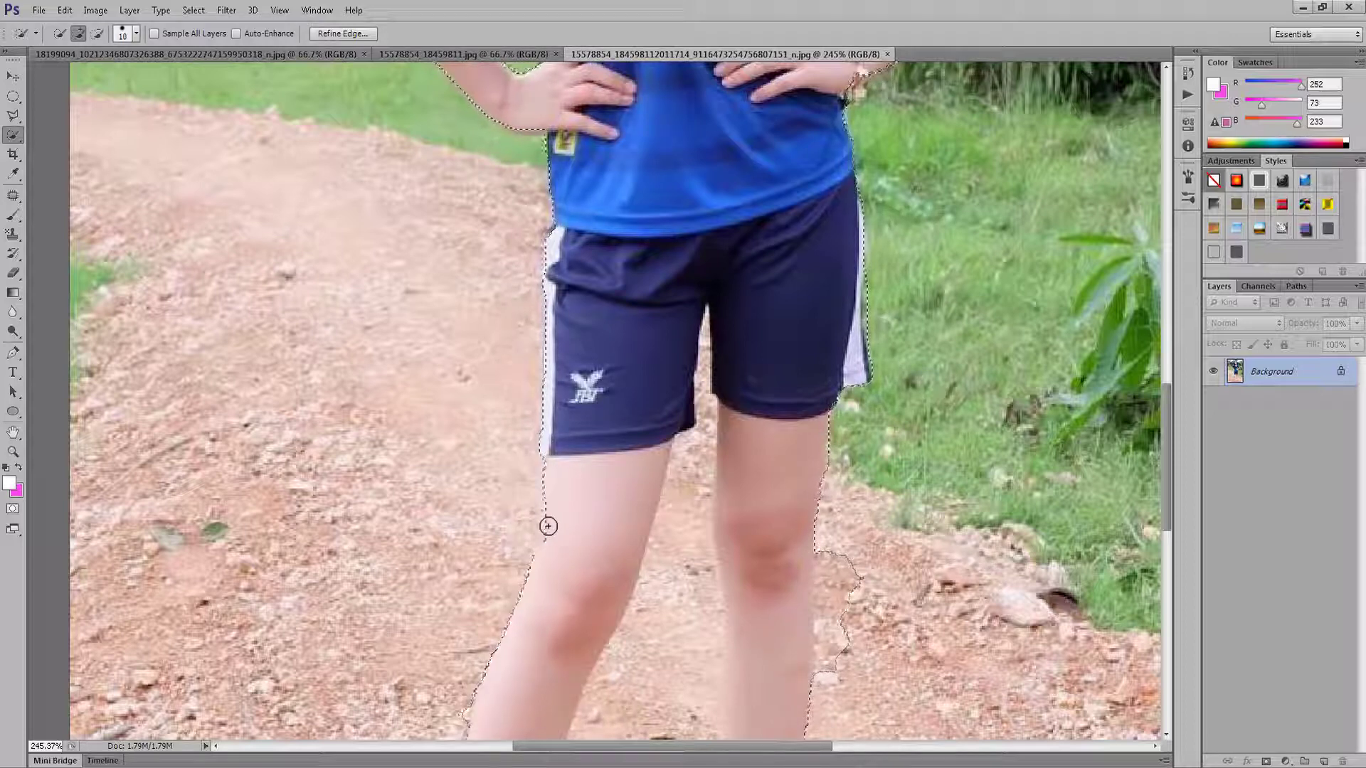
scroll(507, 500, down, 3)
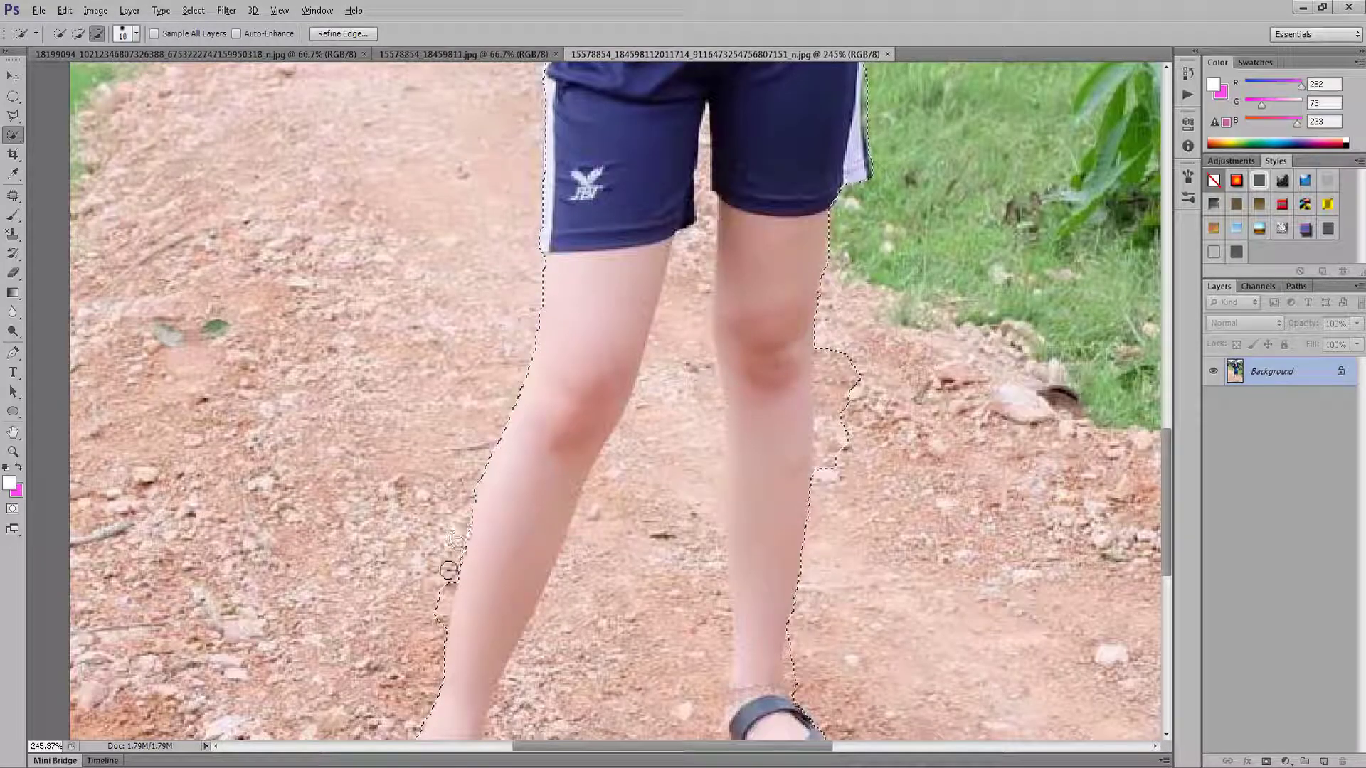
scroll(472, 552, down, 1)
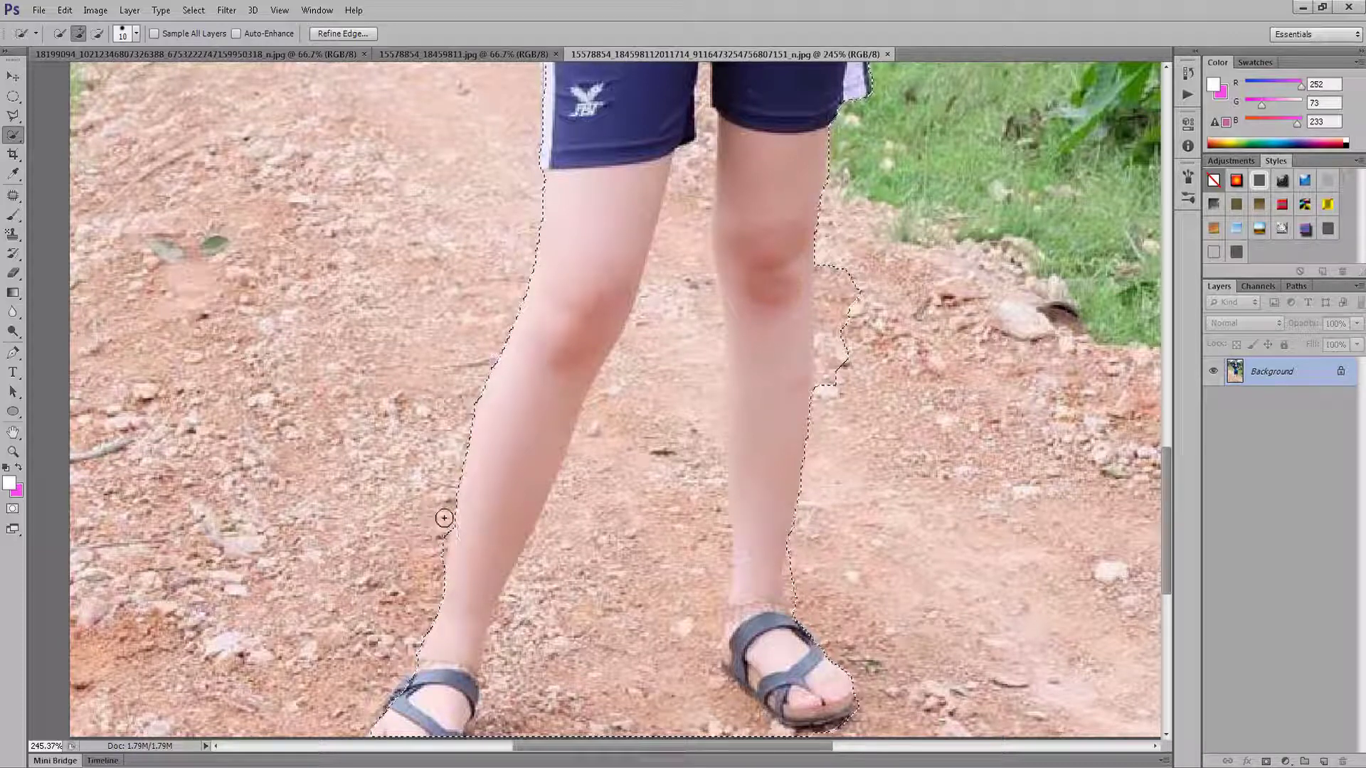
key(alt)
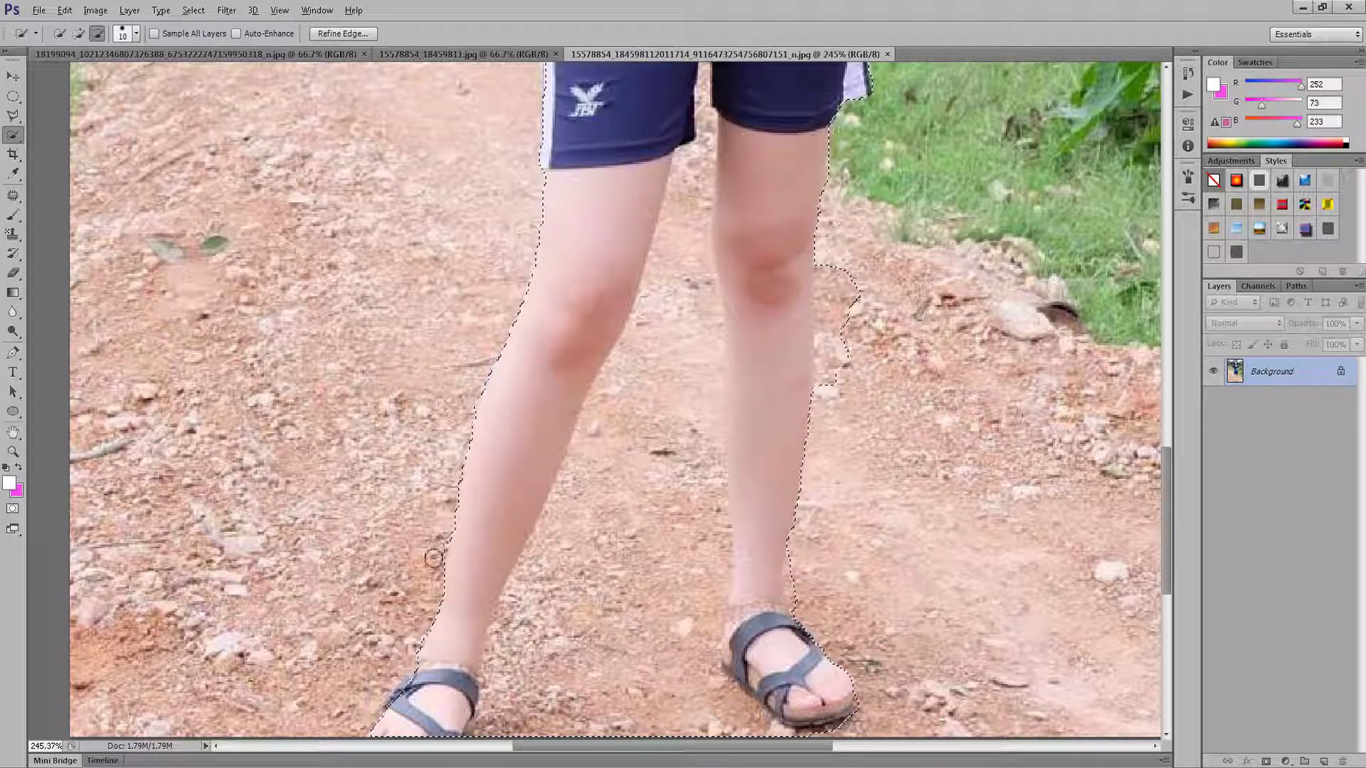
Tighten the selection edge beside the right leg in subtract mode.
scroll(474, 392, down, 1)
scroll(474, 392, down, 1)
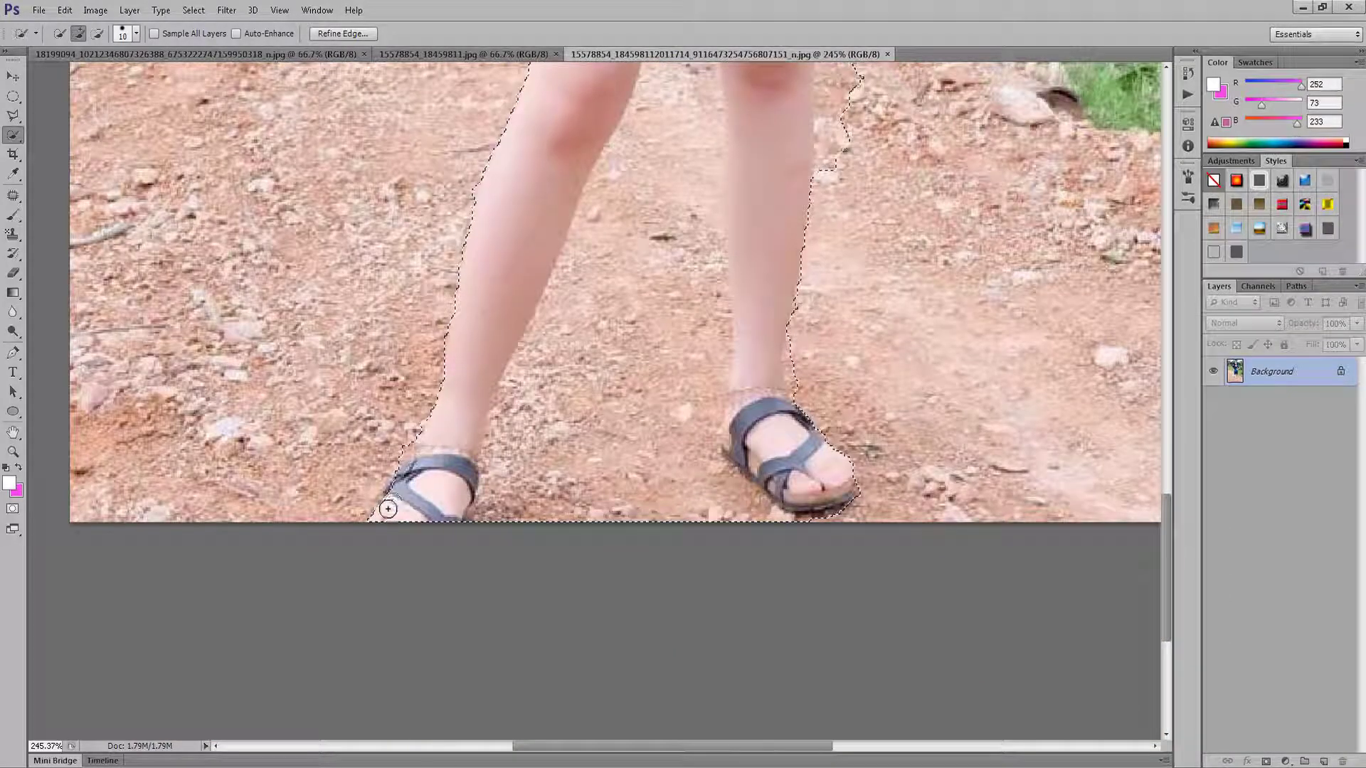
key(alt)
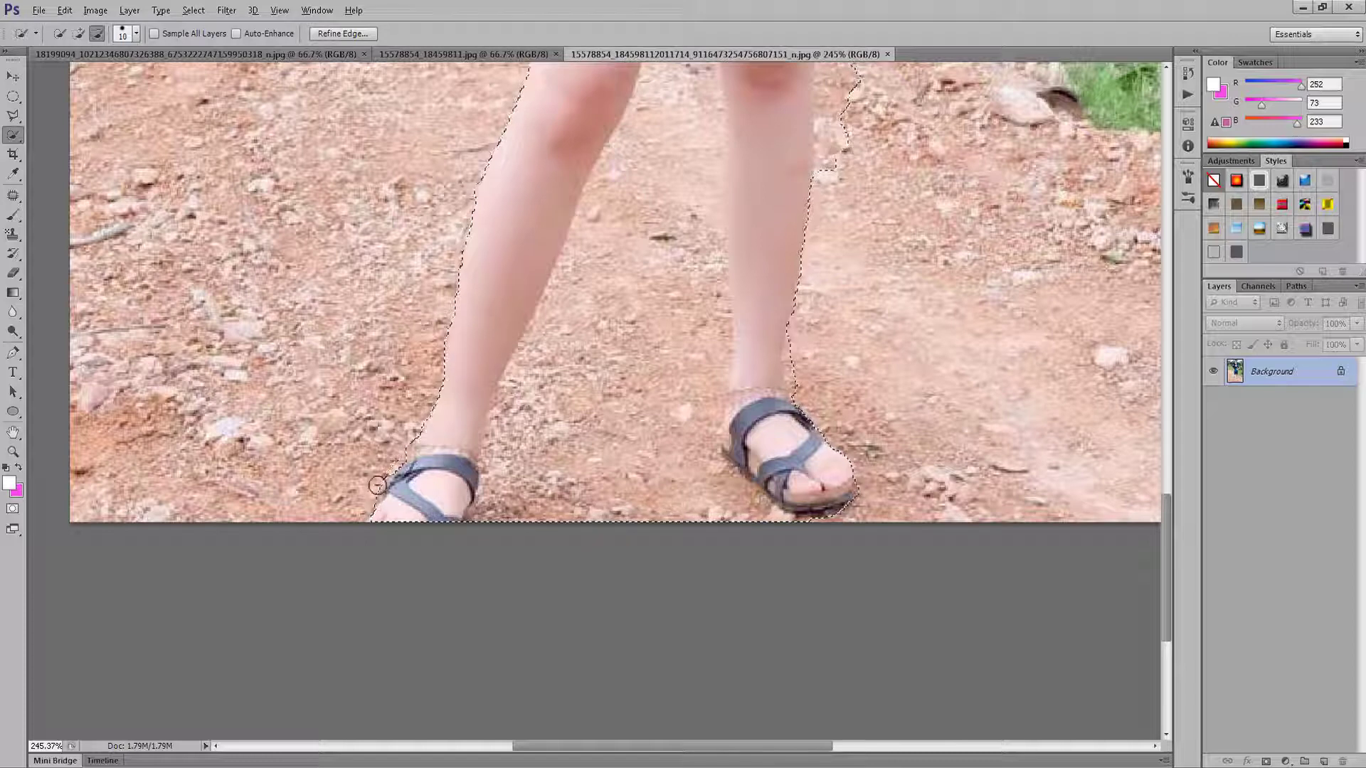
scroll(385, 473, down, 1)
scroll(796, 269, up, 1)
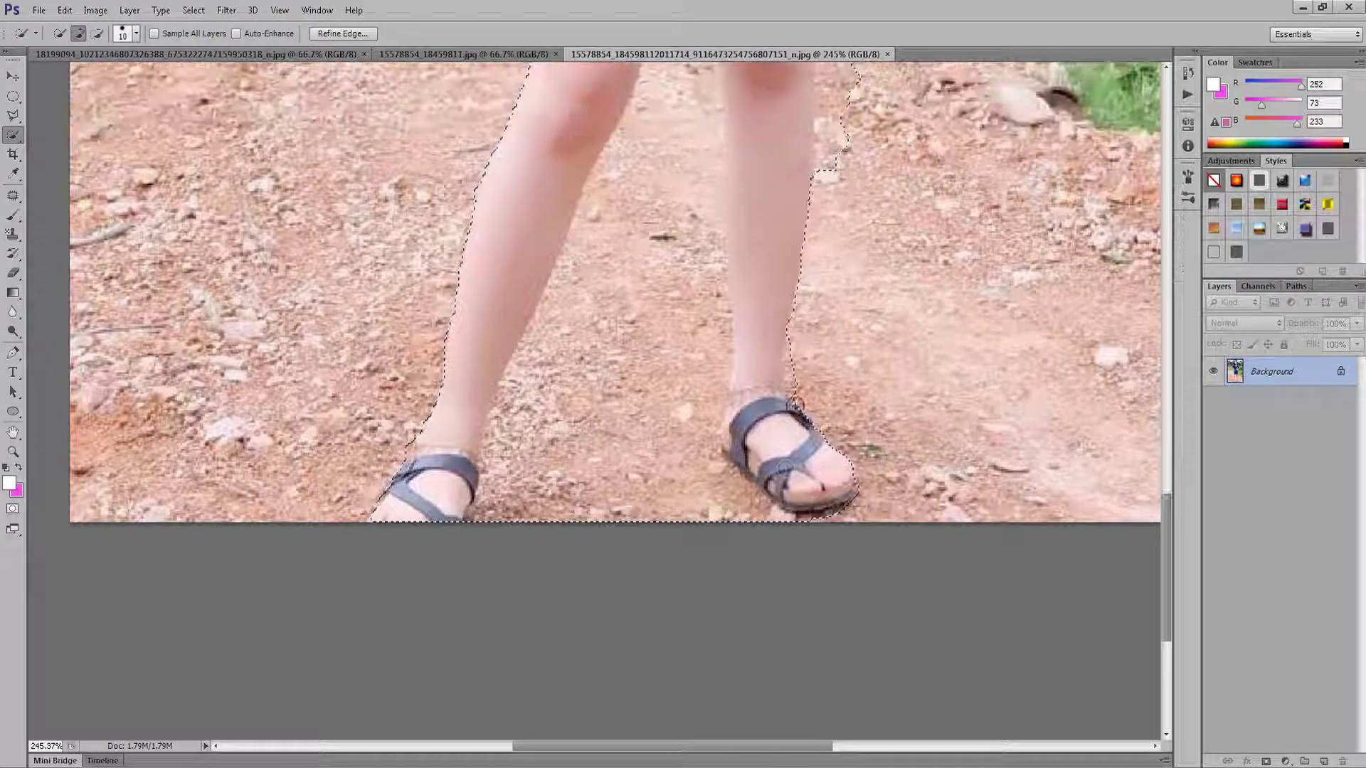
scroll(796, 268, up, 1)
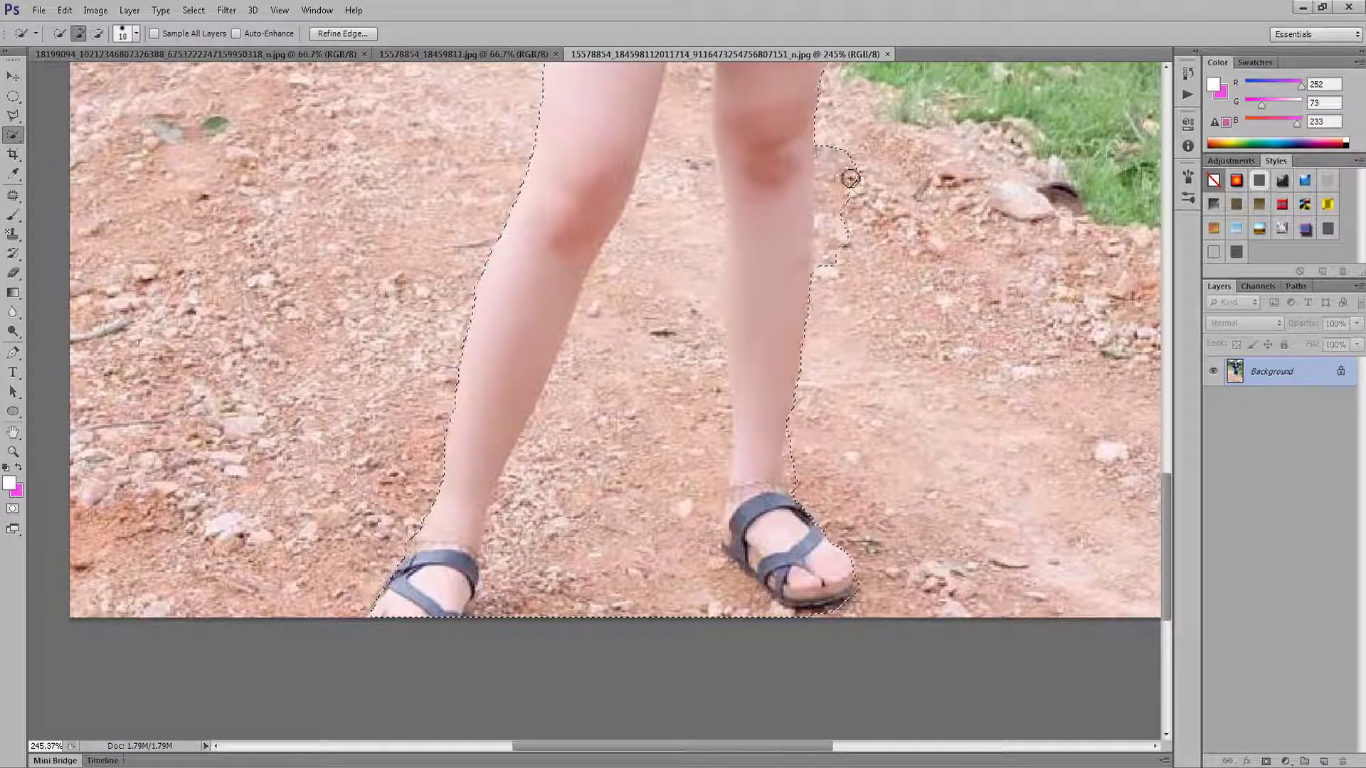
drag(860, 185, 827, 196)
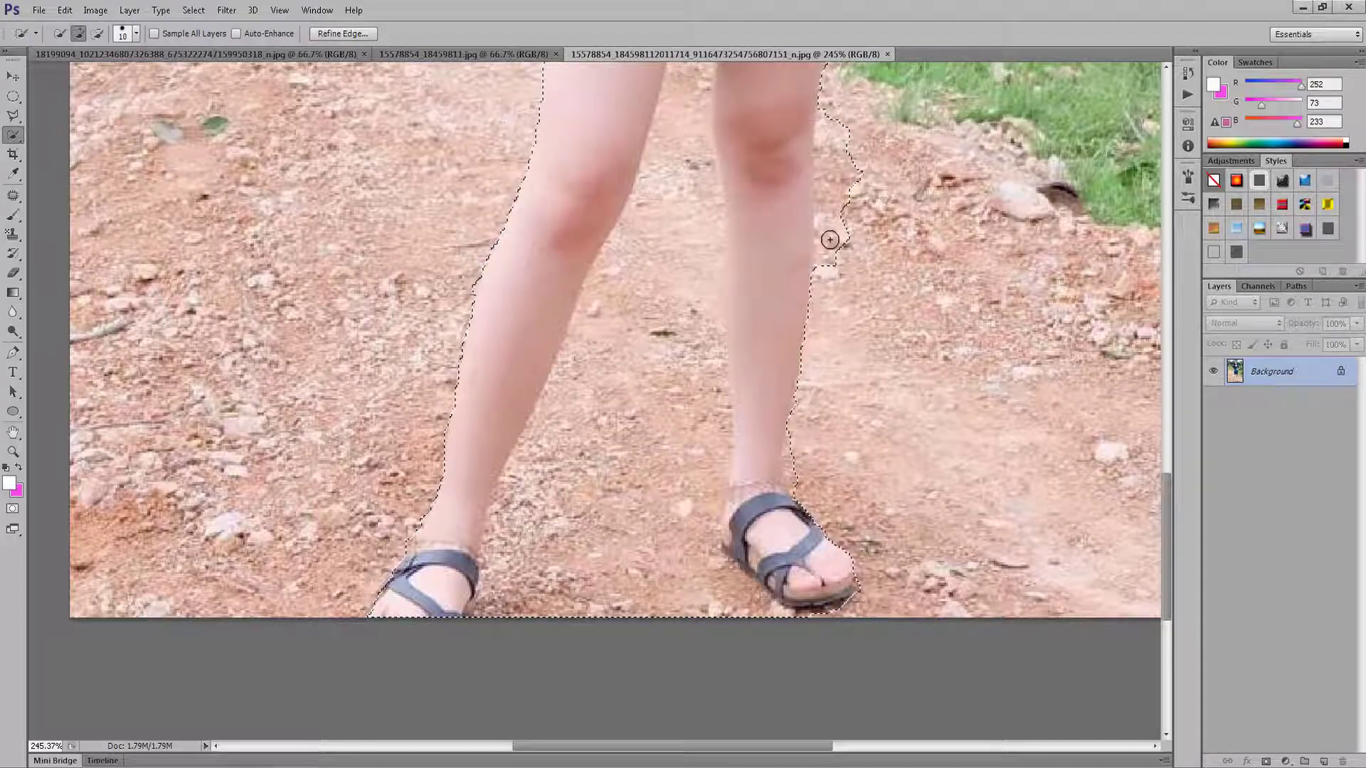
Remove the dirt patch between her legs from the selection and shrink the brush.
scroll(830, 239, up, 1)
scroll(839, 235, up, 1)
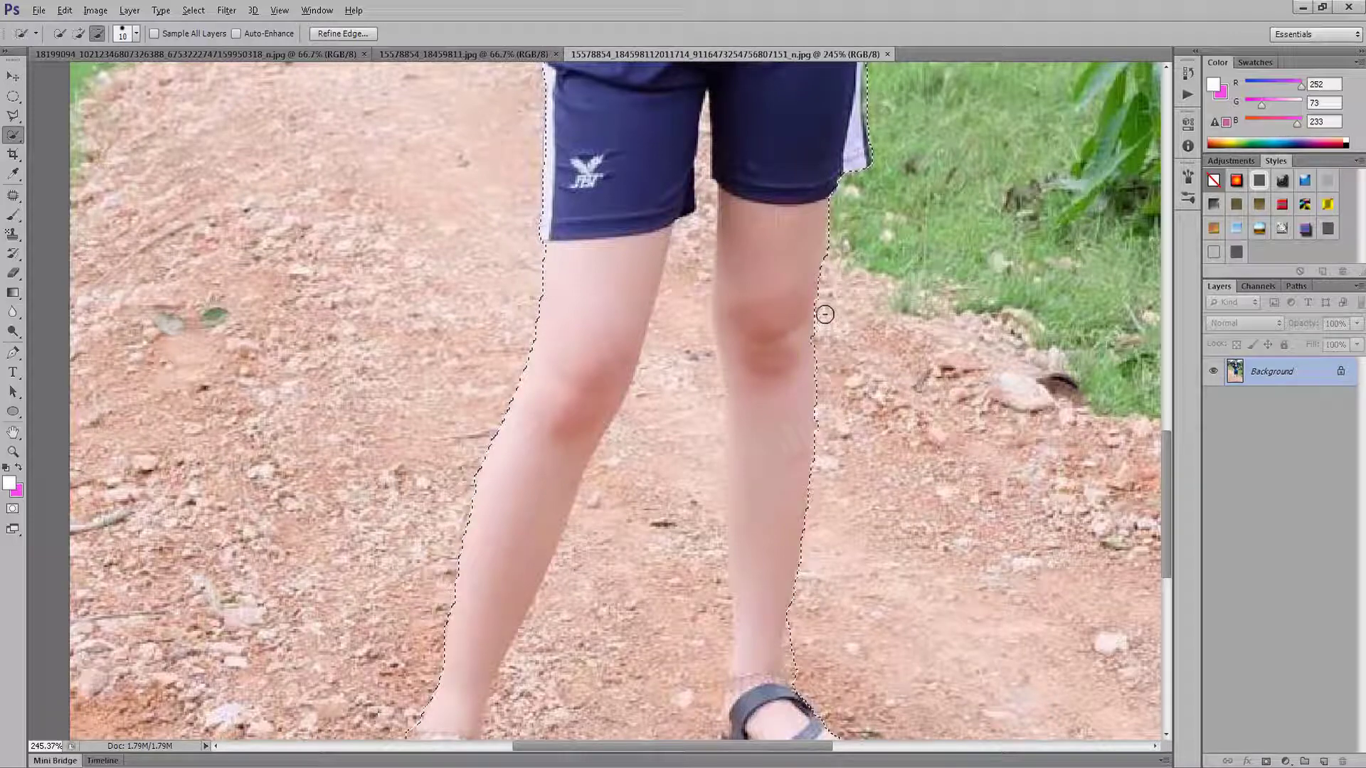
scroll(825, 427, down, 1)
scroll(824, 427, down, 2)
scroll(790, 424, up, 2)
scroll(746, 406, up, 3)
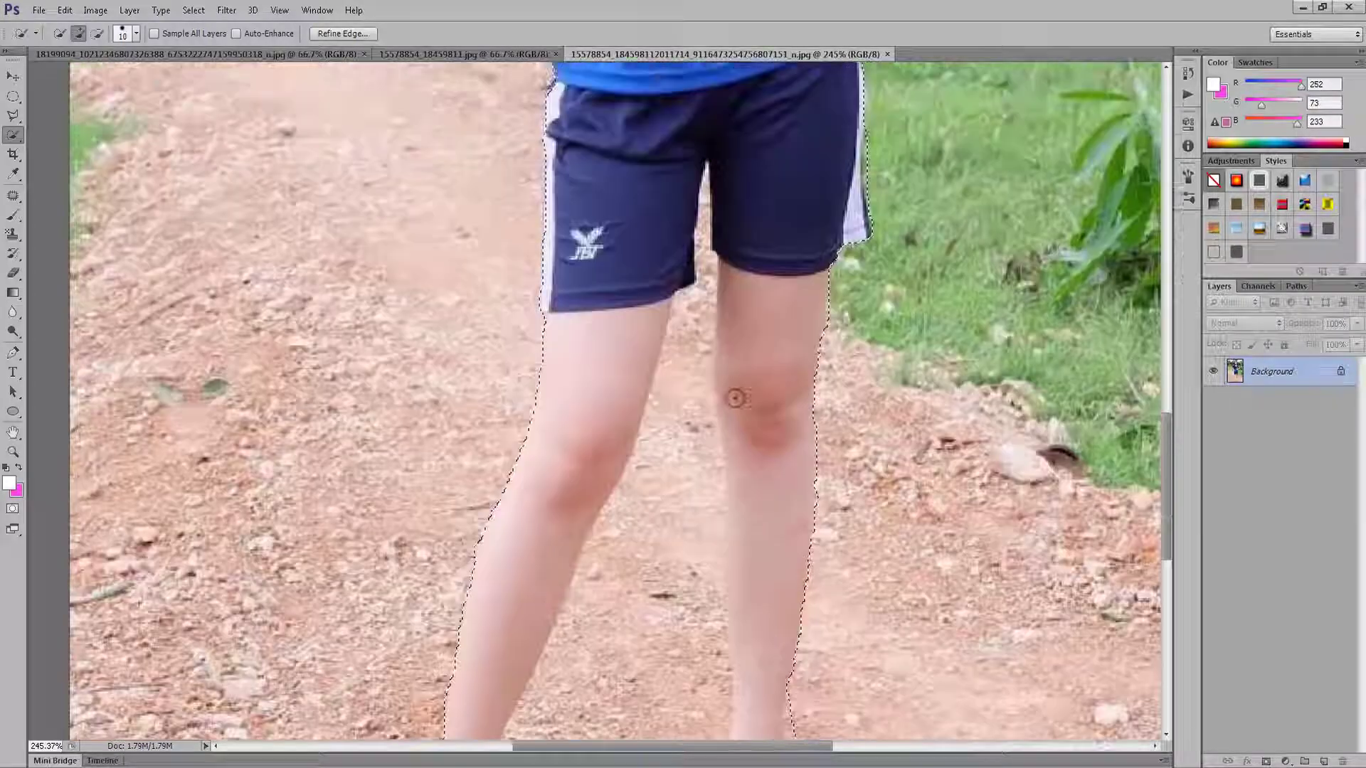
scroll(720, 326, up, 1)
scroll(720, 315, up, 1)
scroll(720, 315, down, 1)
scroll(699, 351, down, 2)
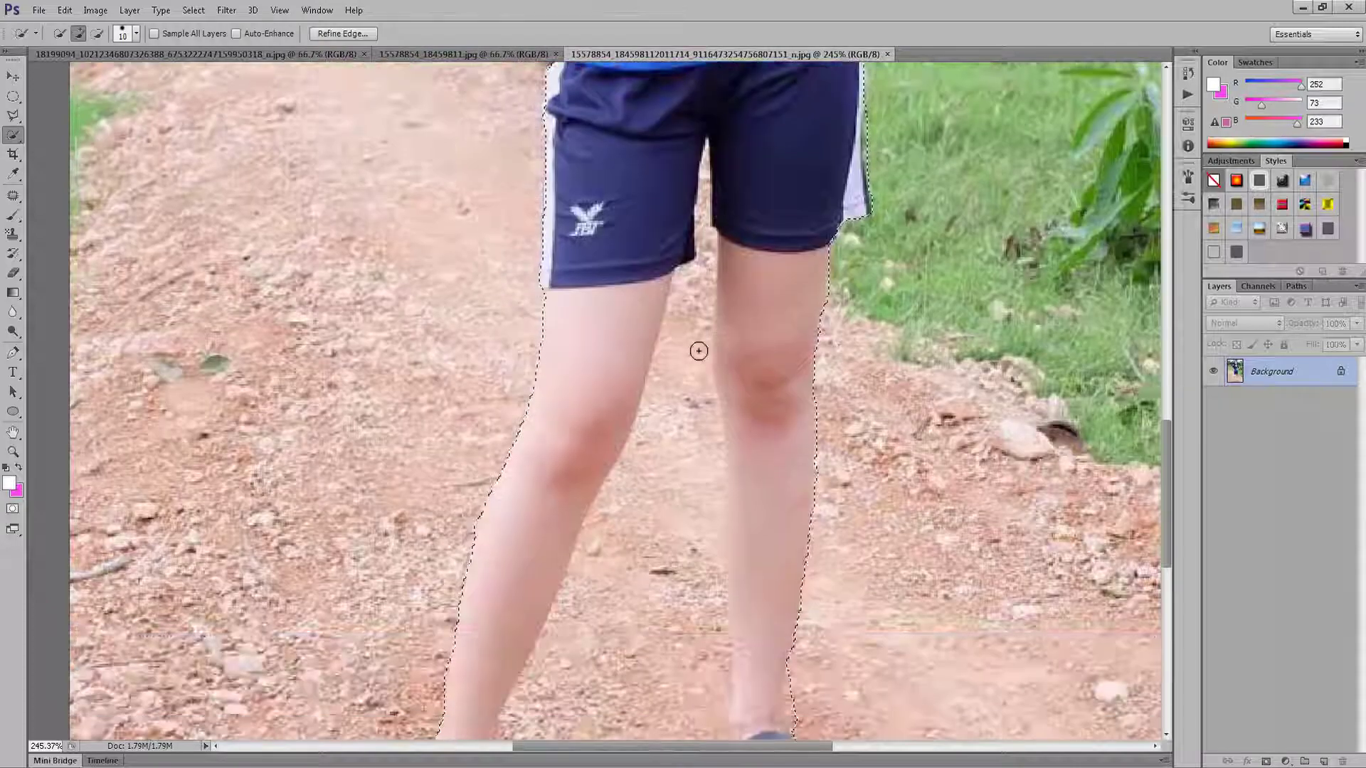
scroll(698, 351, down, 2)
scroll(688, 377, down, 1)
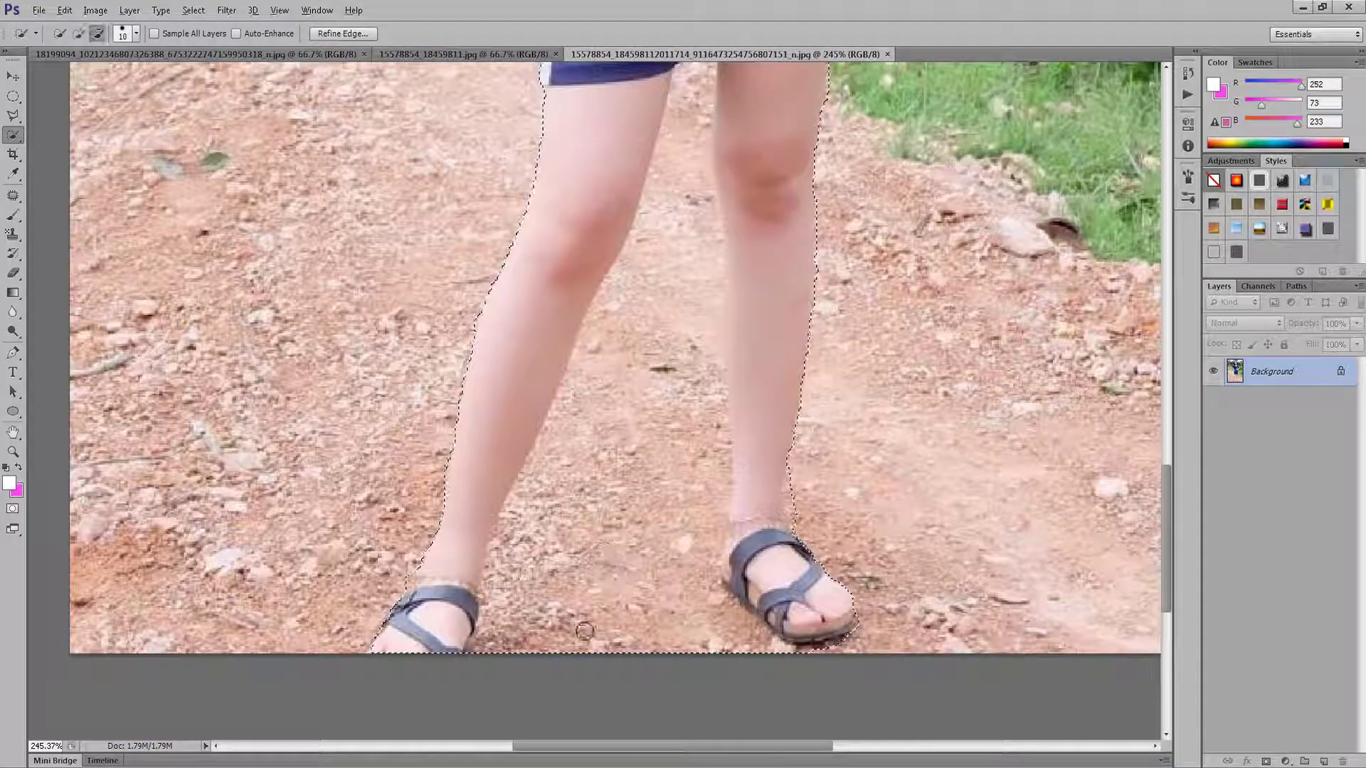
alt+click(675, 212)
scroll(683, 296, up, 1)
scroll(687, 300, up, 1)
scroll(693, 298, up, 2)
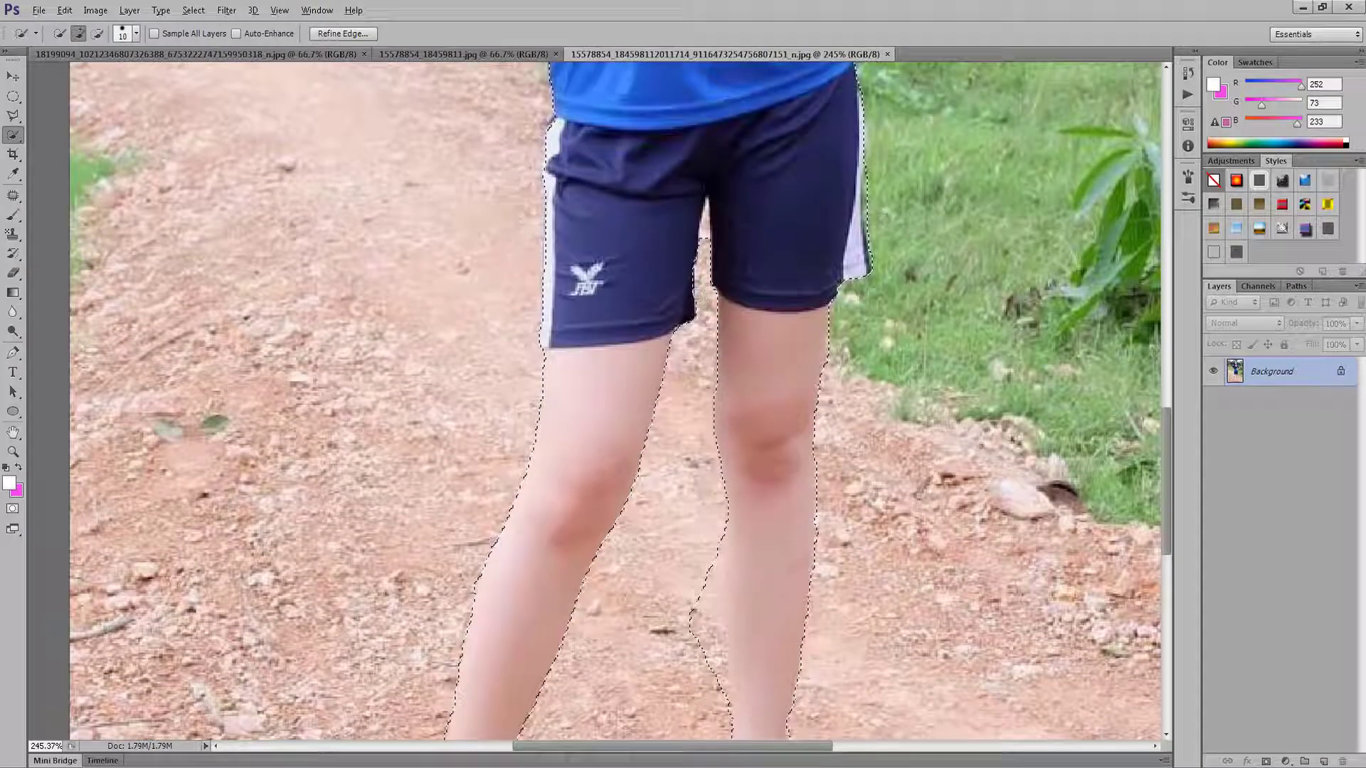
key(alt)
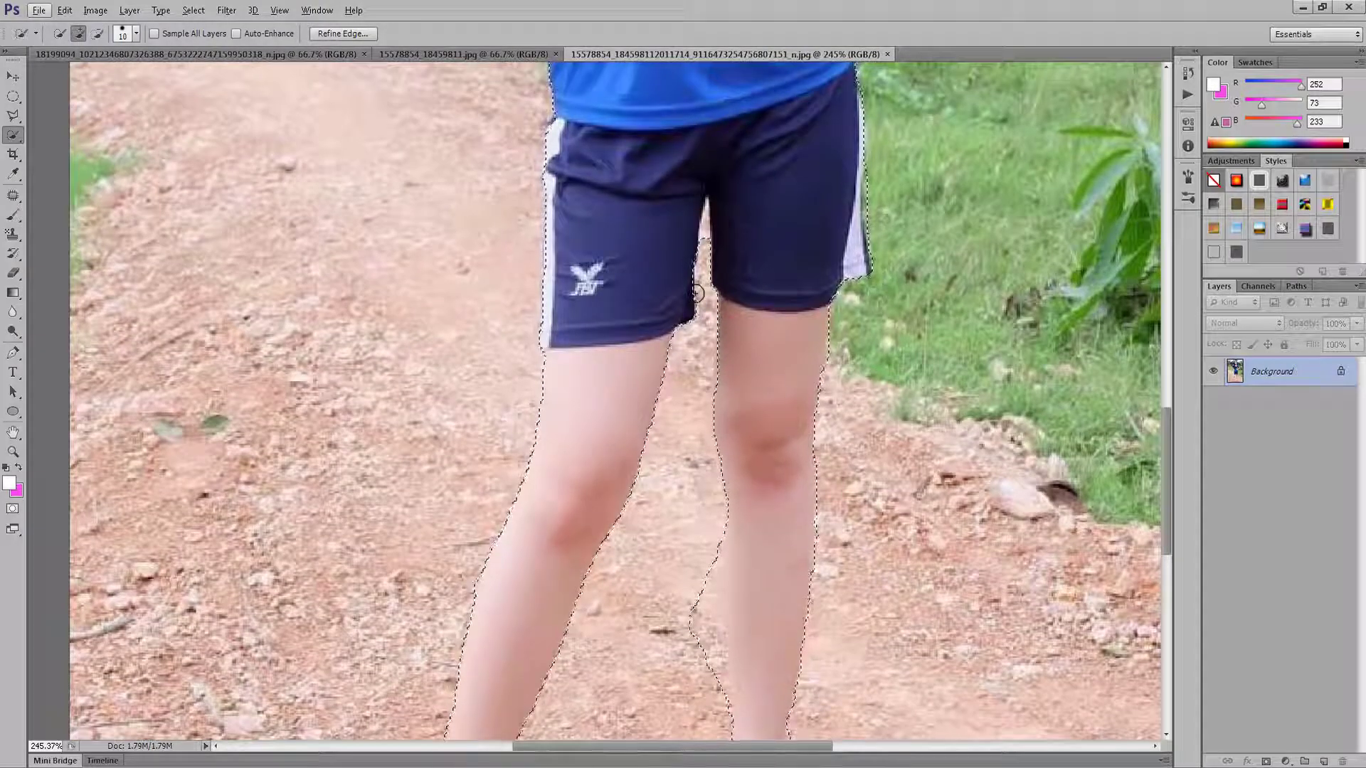
key(bracketleft)
key(bracketleft)
key(bracketleft)
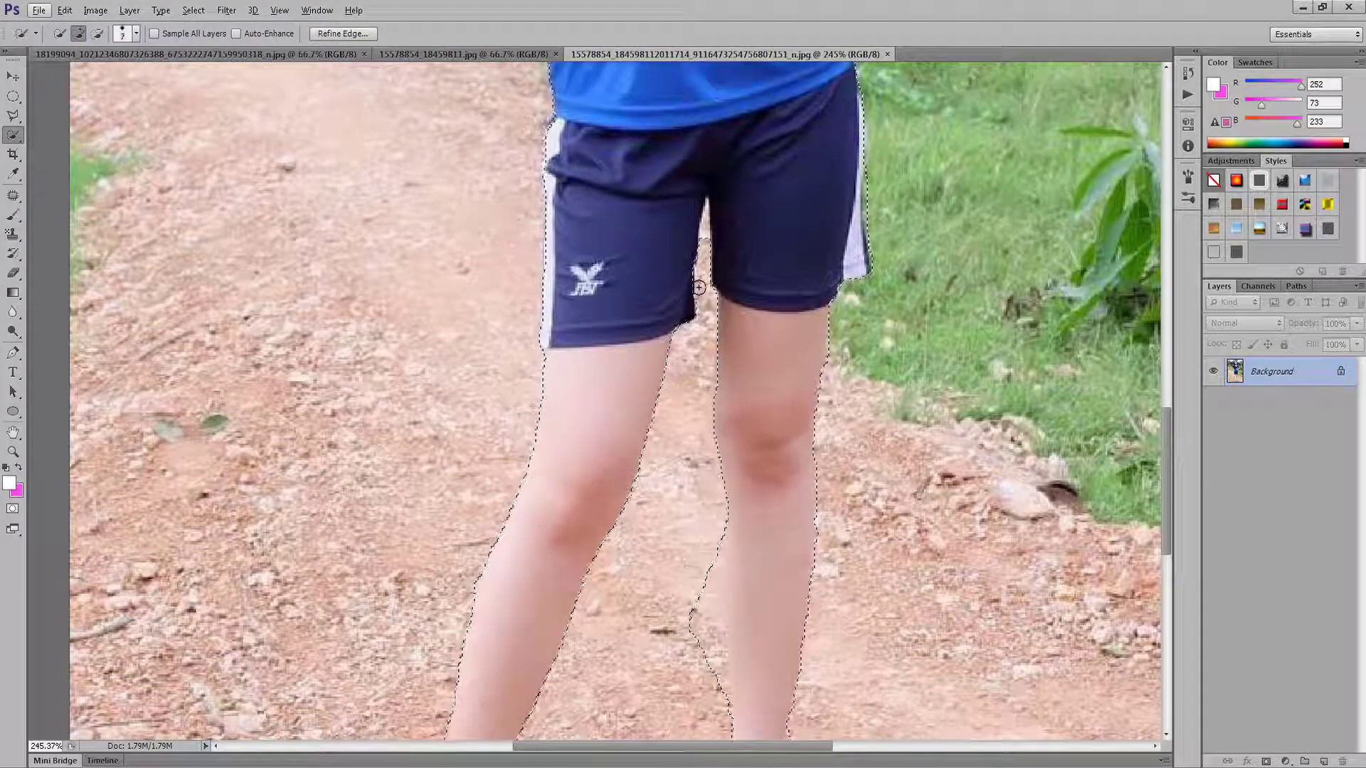
Cut the stray bulge off the right leg's edge and fill the notch along it.
scroll(700, 287, up, 2)
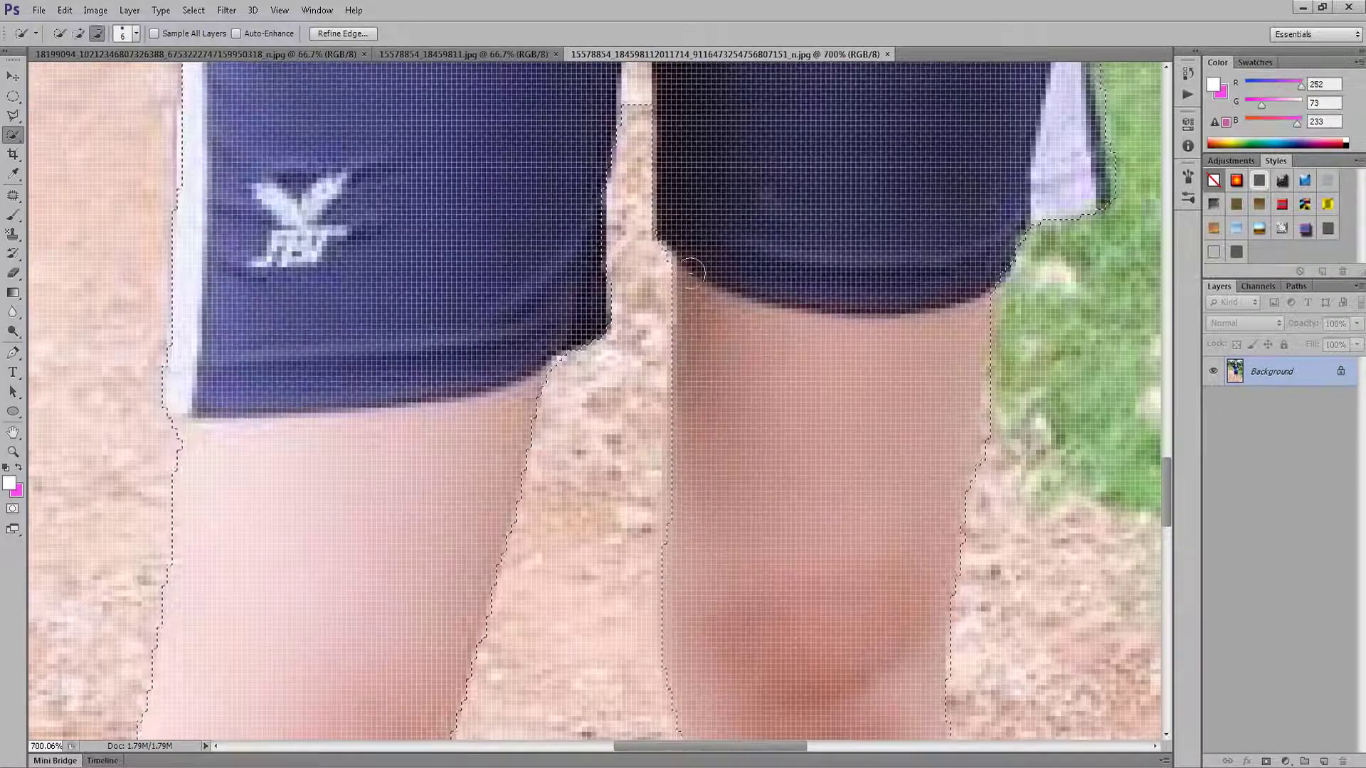
scroll(641, 234, up, 3)
scroll(638, 256, up, 3)
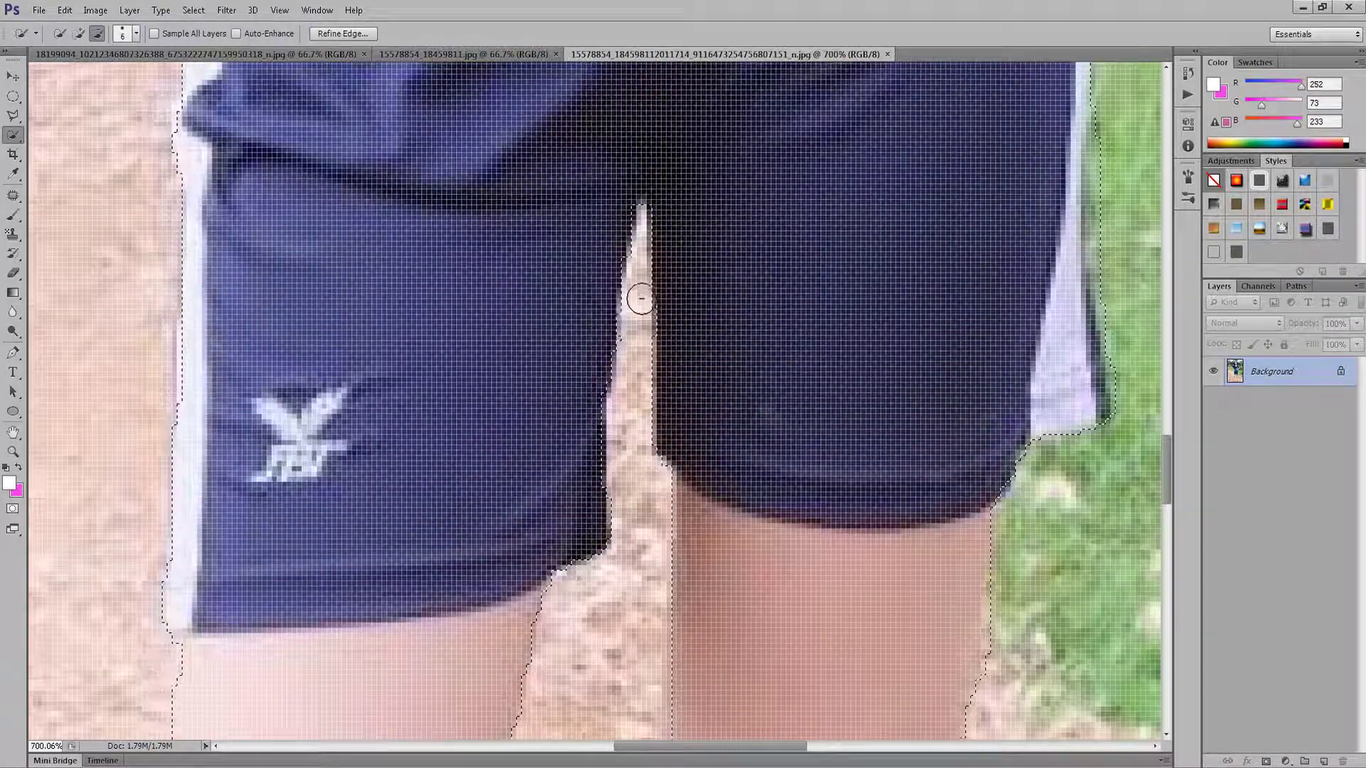
scroll(636, 334, down, 3)
scroll(640, 337, down, 2)
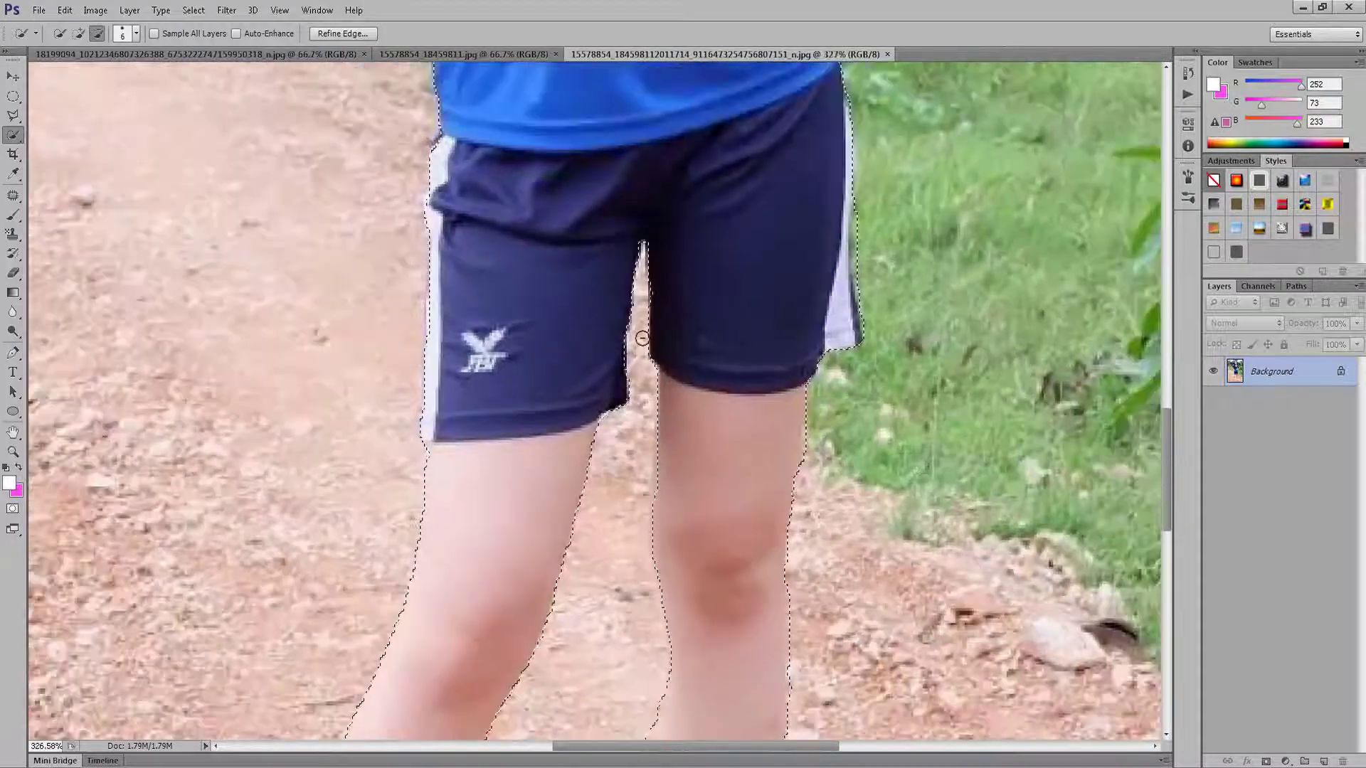
scroll(642, 338, down, 3)
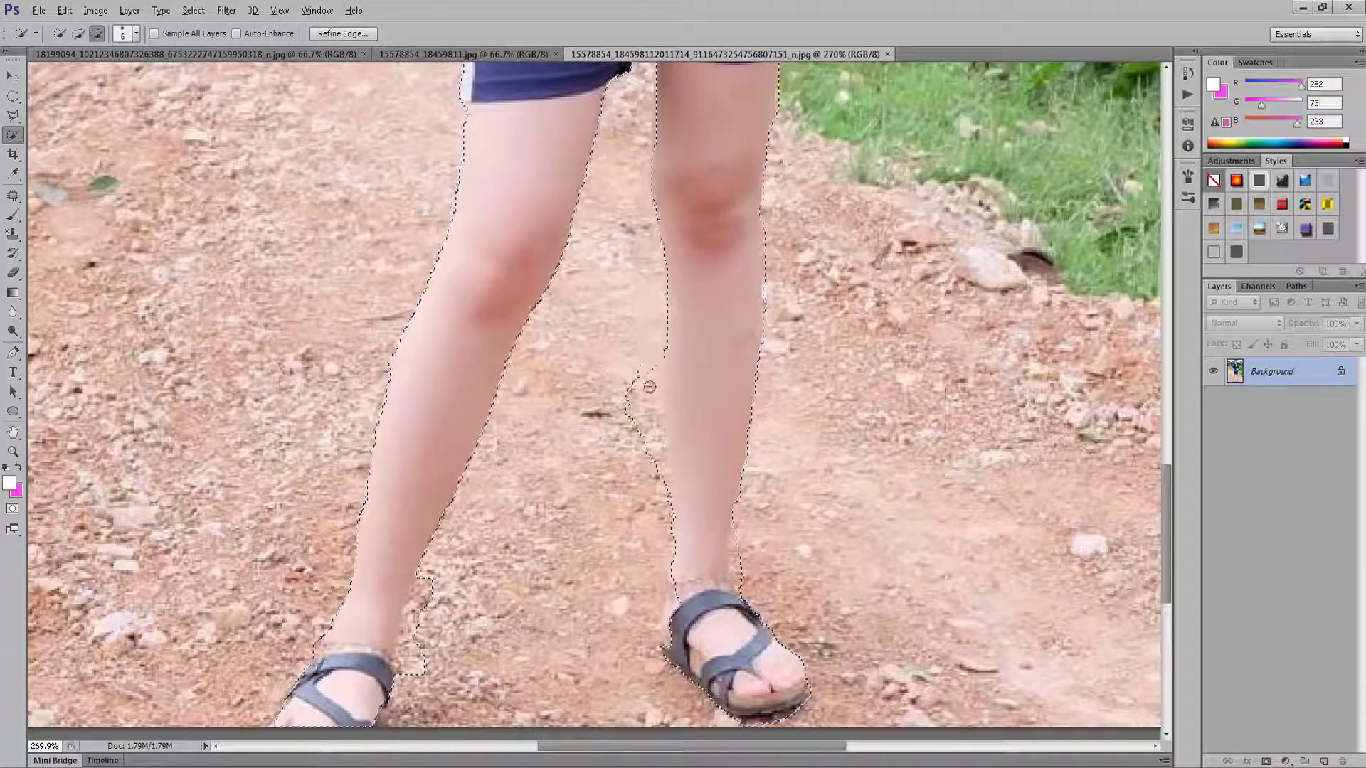
drag(649, 386, 639, 512)
drag(650, 446, 654, 497)
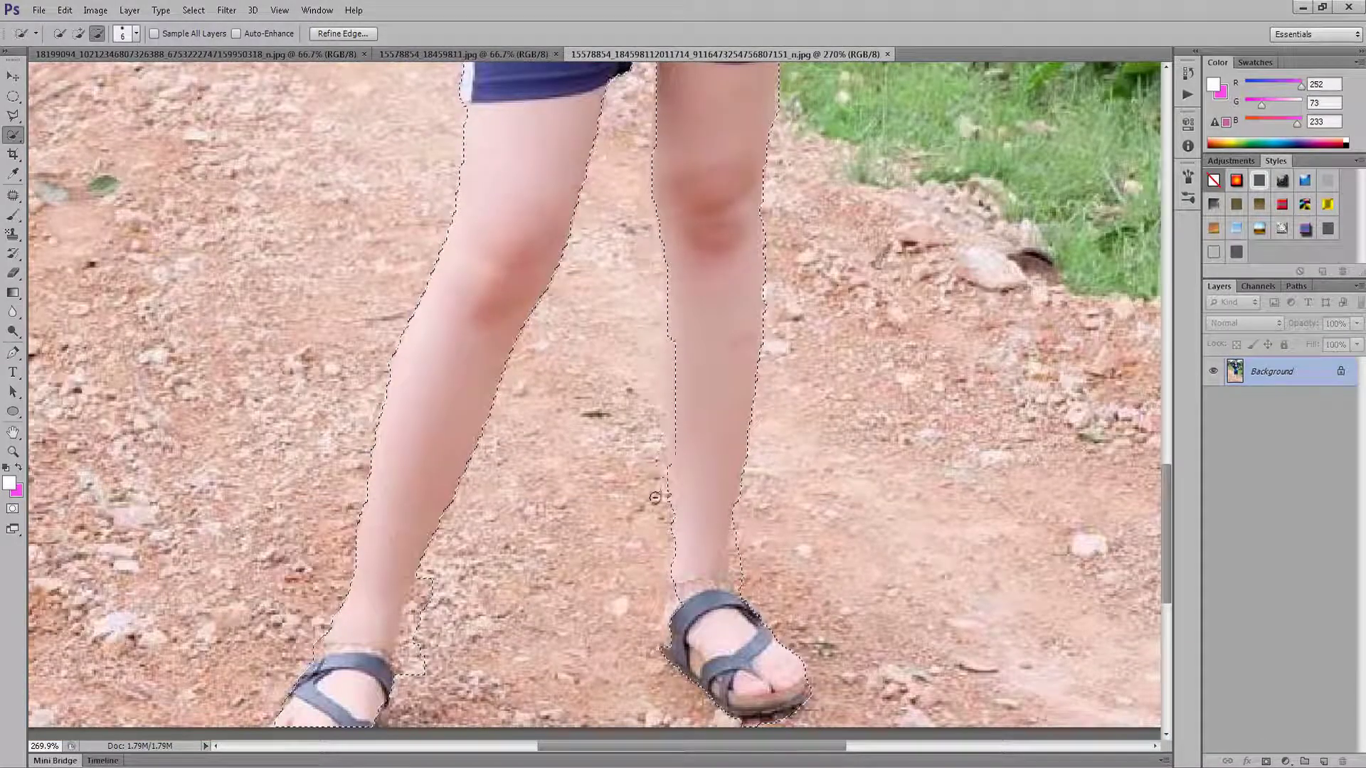
key(alt)
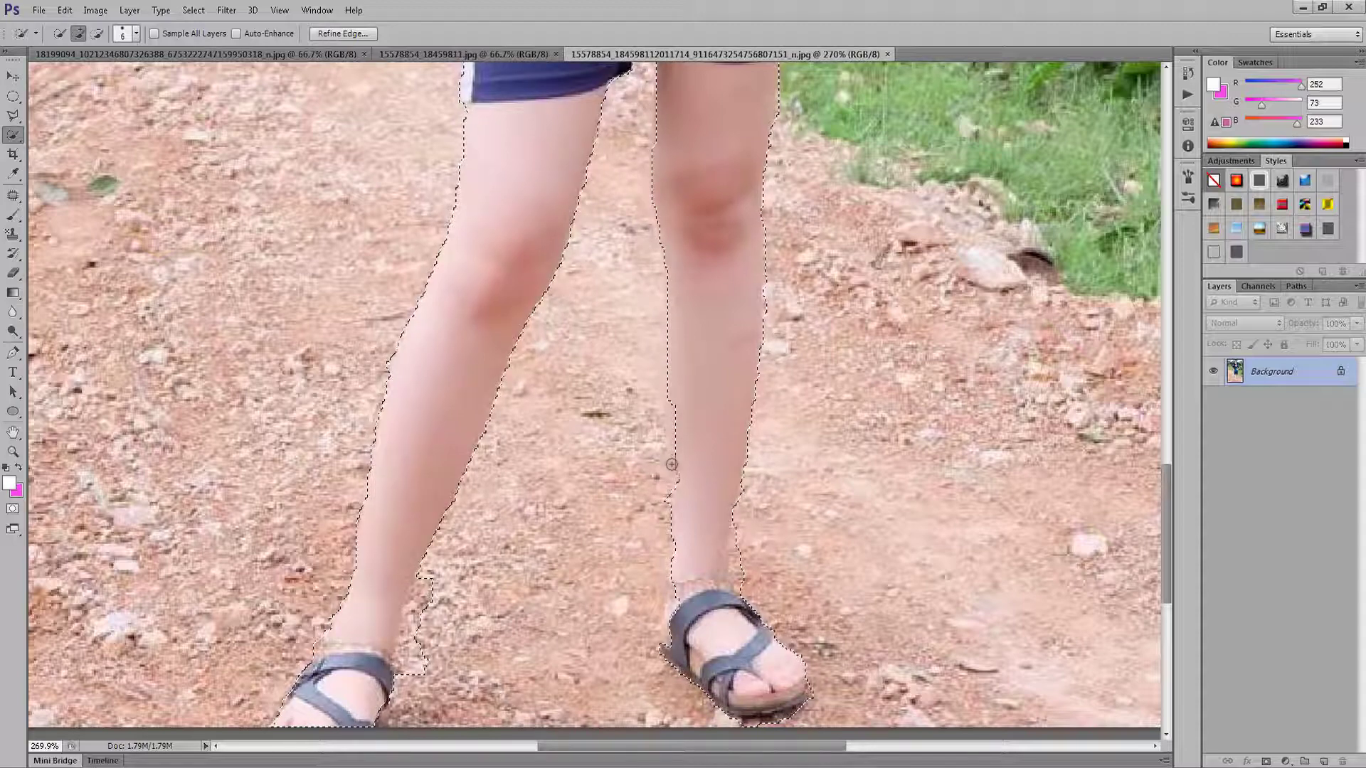
drag(673, 375, 674, 505)
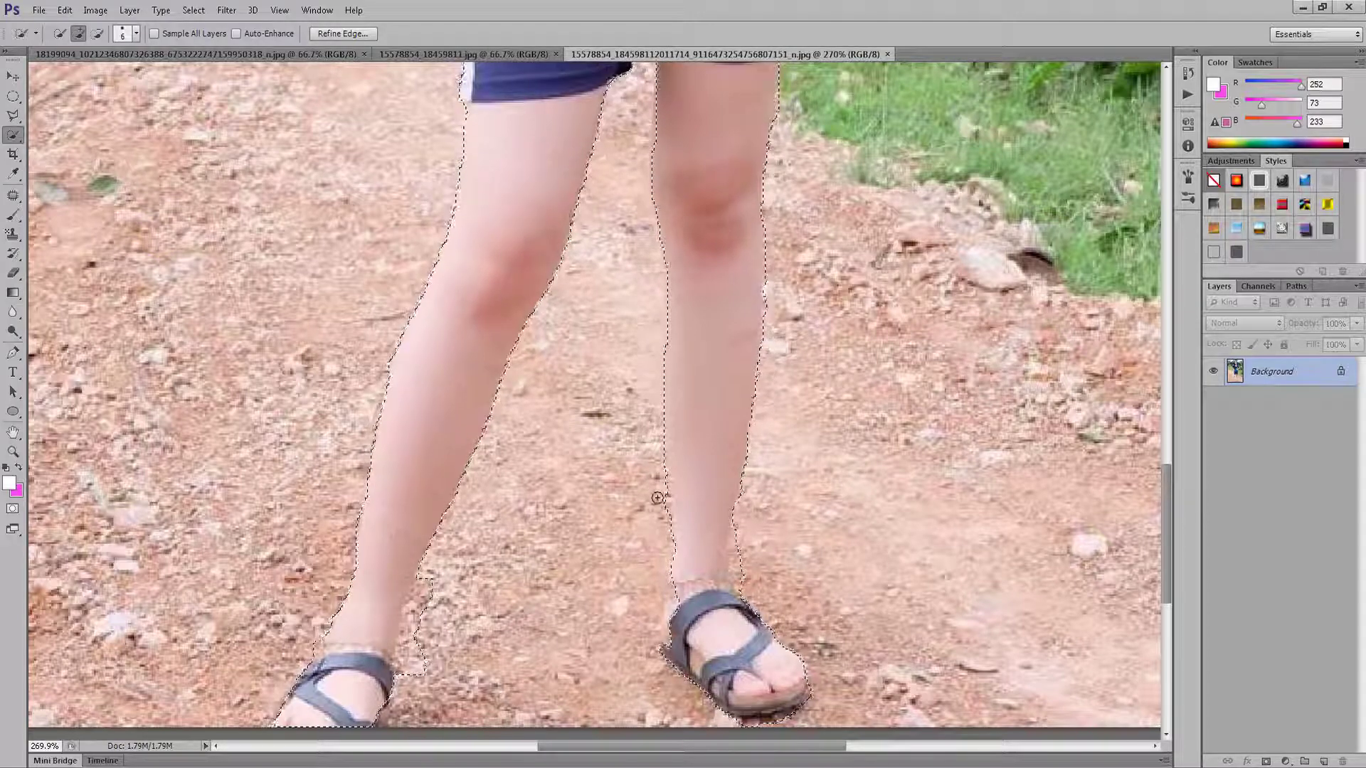
Refine the selection around the right sandal's toes and the leg's inner edge.
key(alt)
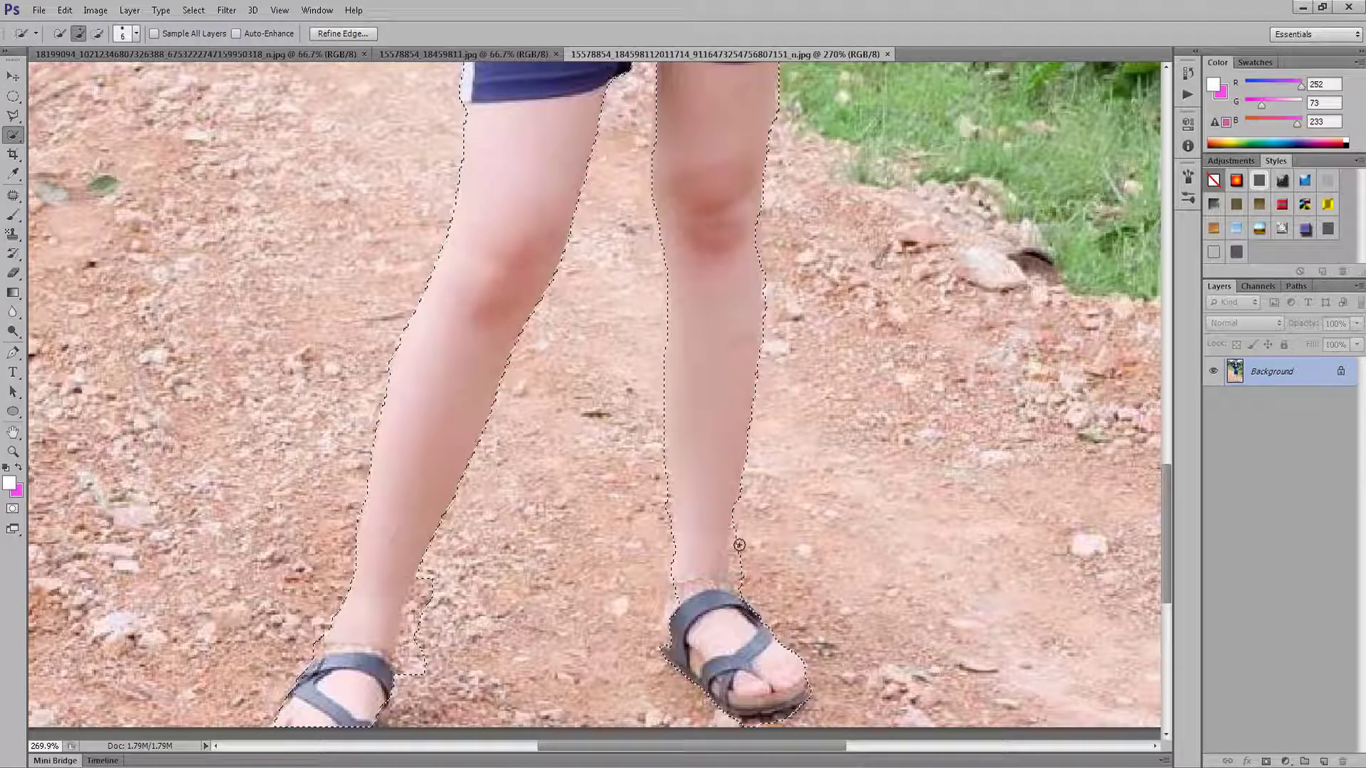
scroll(737, 592, down, 2)
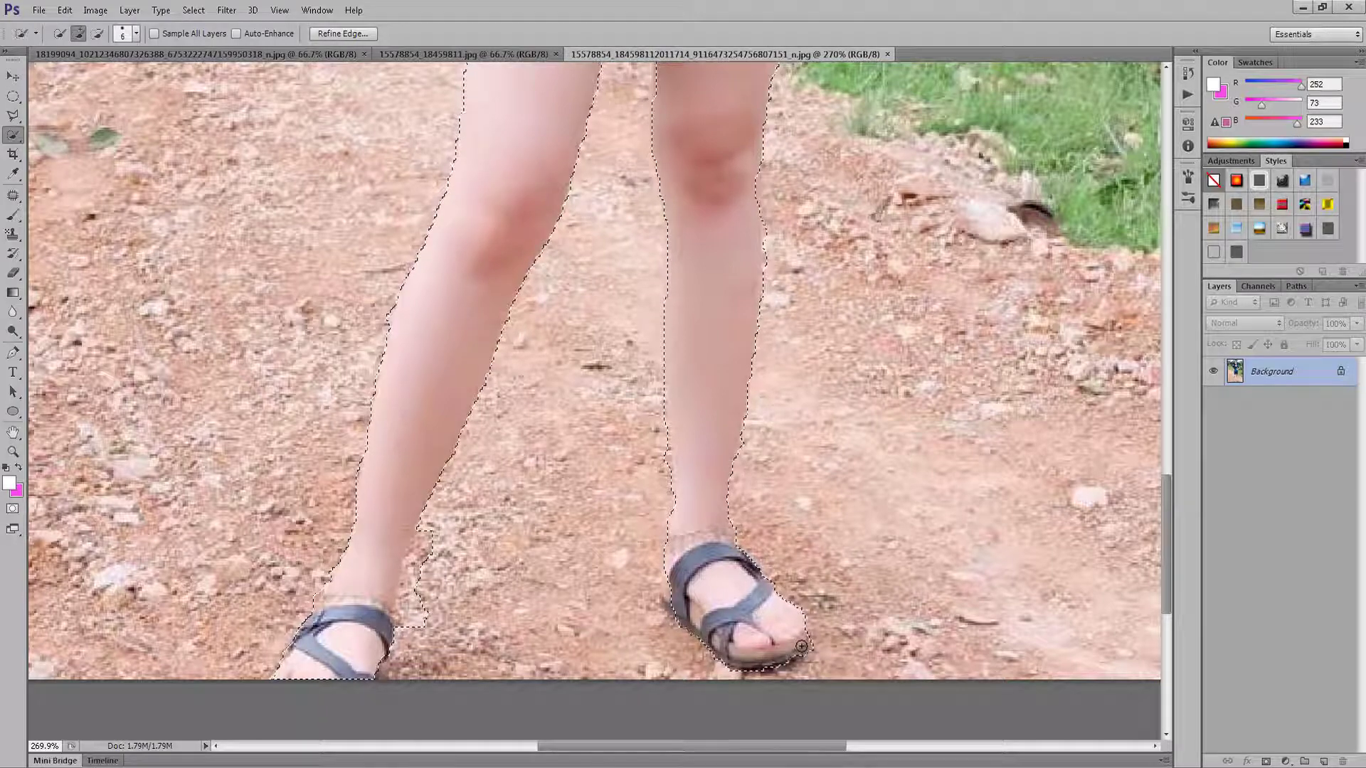
scroll(787, 652, up, 1)
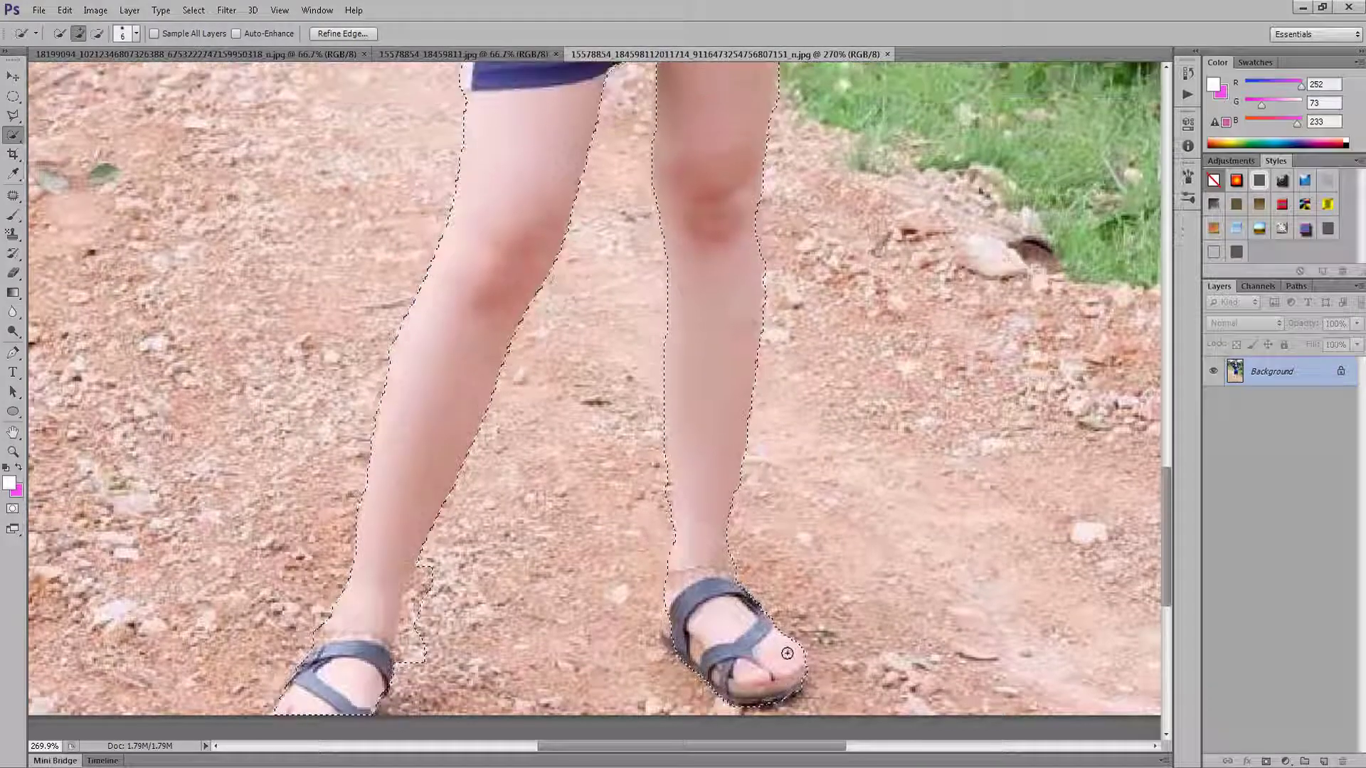
key(alt)
drag(747, 635, 727, 588)
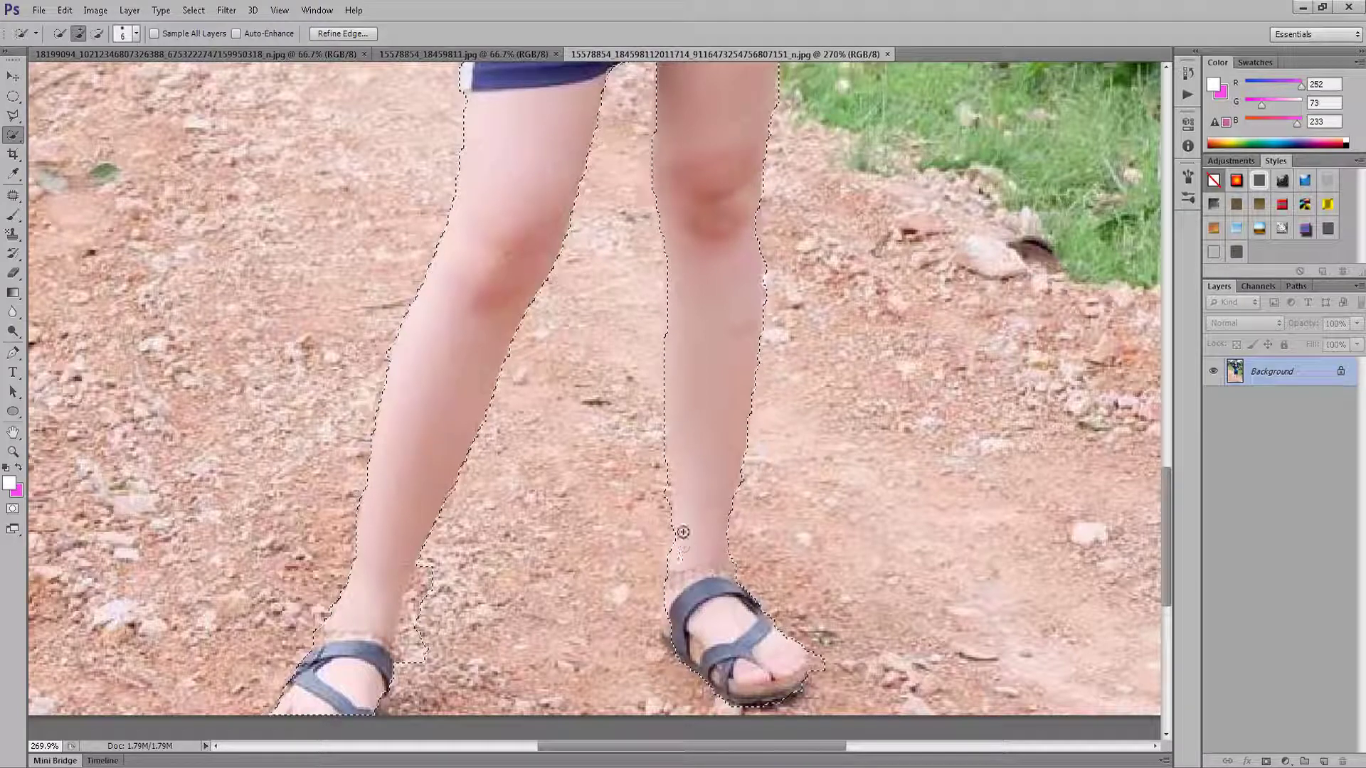
drag(676, 543, 680, 514)
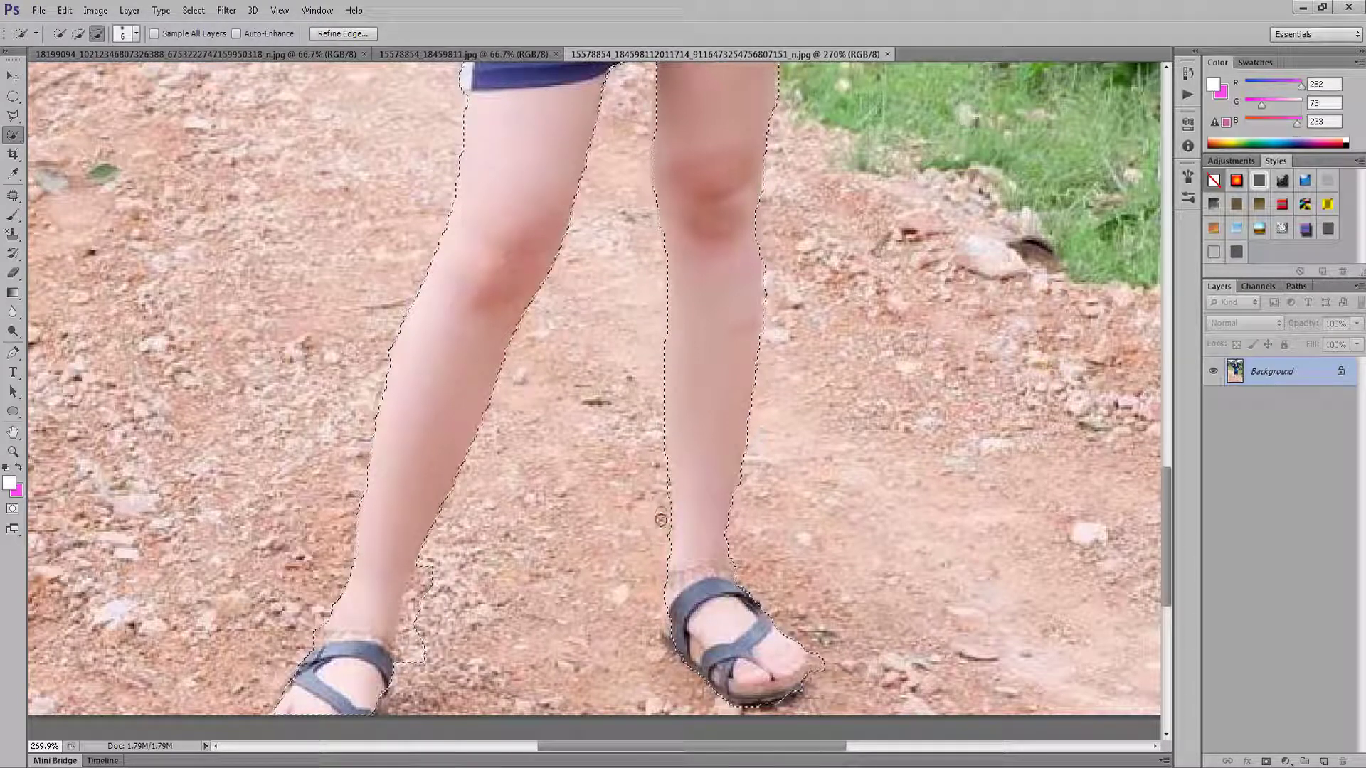
Refine the selection edge near her left ankle and inspect the outline.
scroll(661, 520, down, 5)
scroll(500, 567, up, 3)
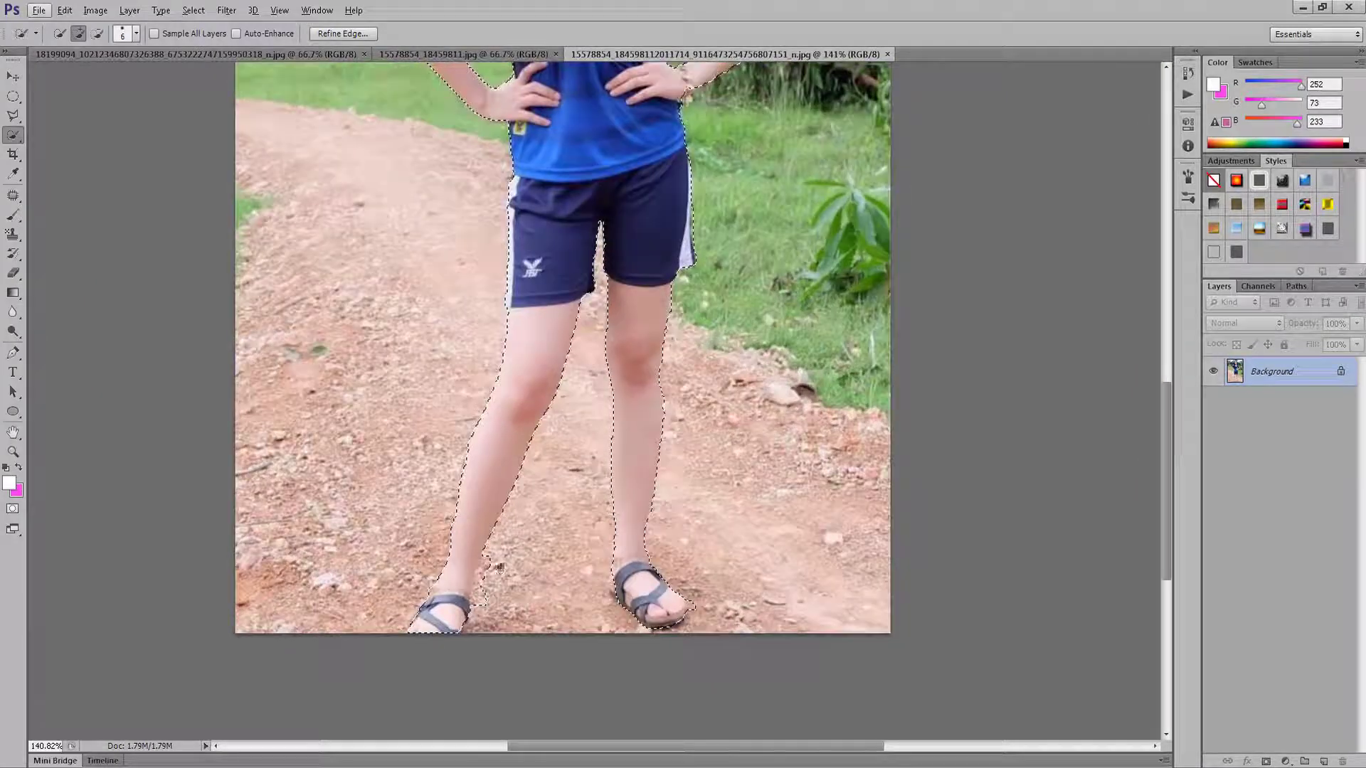
mouse_move(500, 567)
mouse_down()
mouse_move(490, 551)
mouse_move(463, 581)
mouse_up()
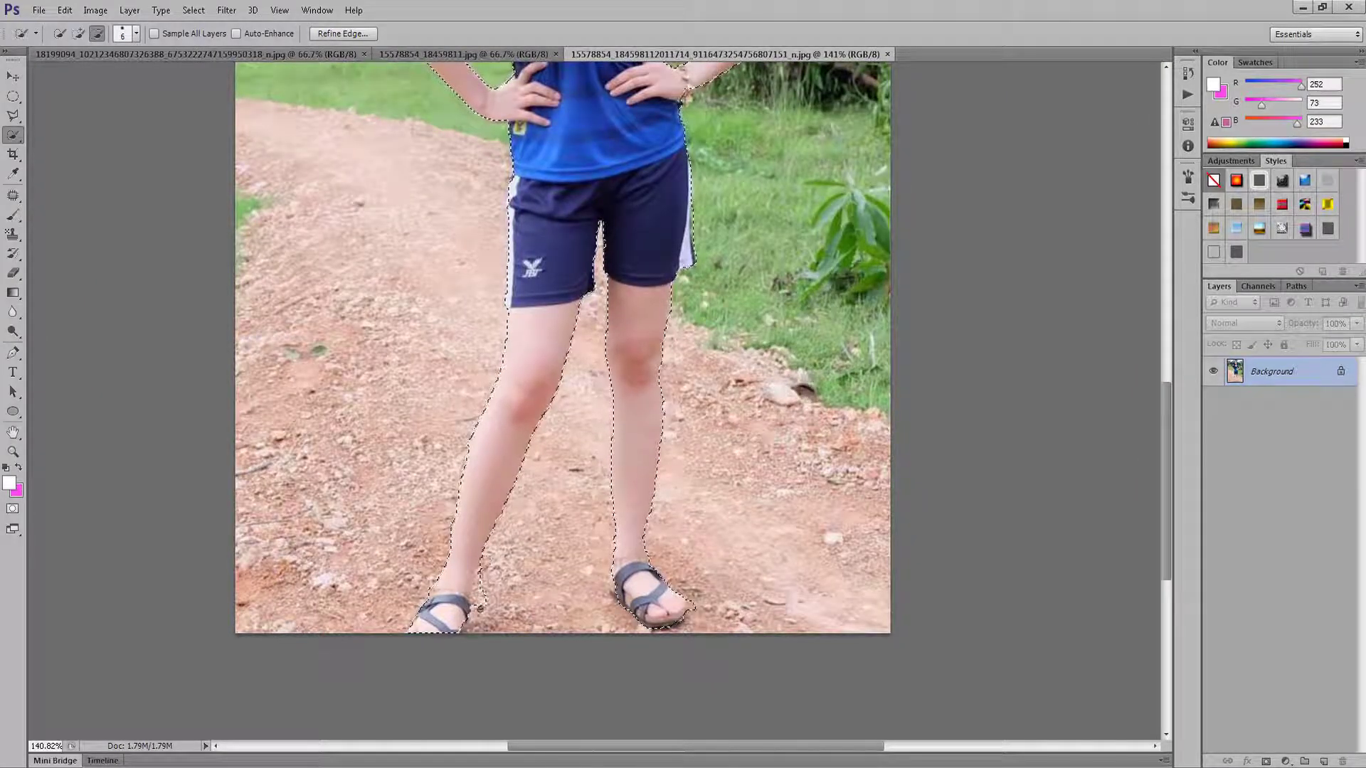
scroll(463, 581, down, 1)
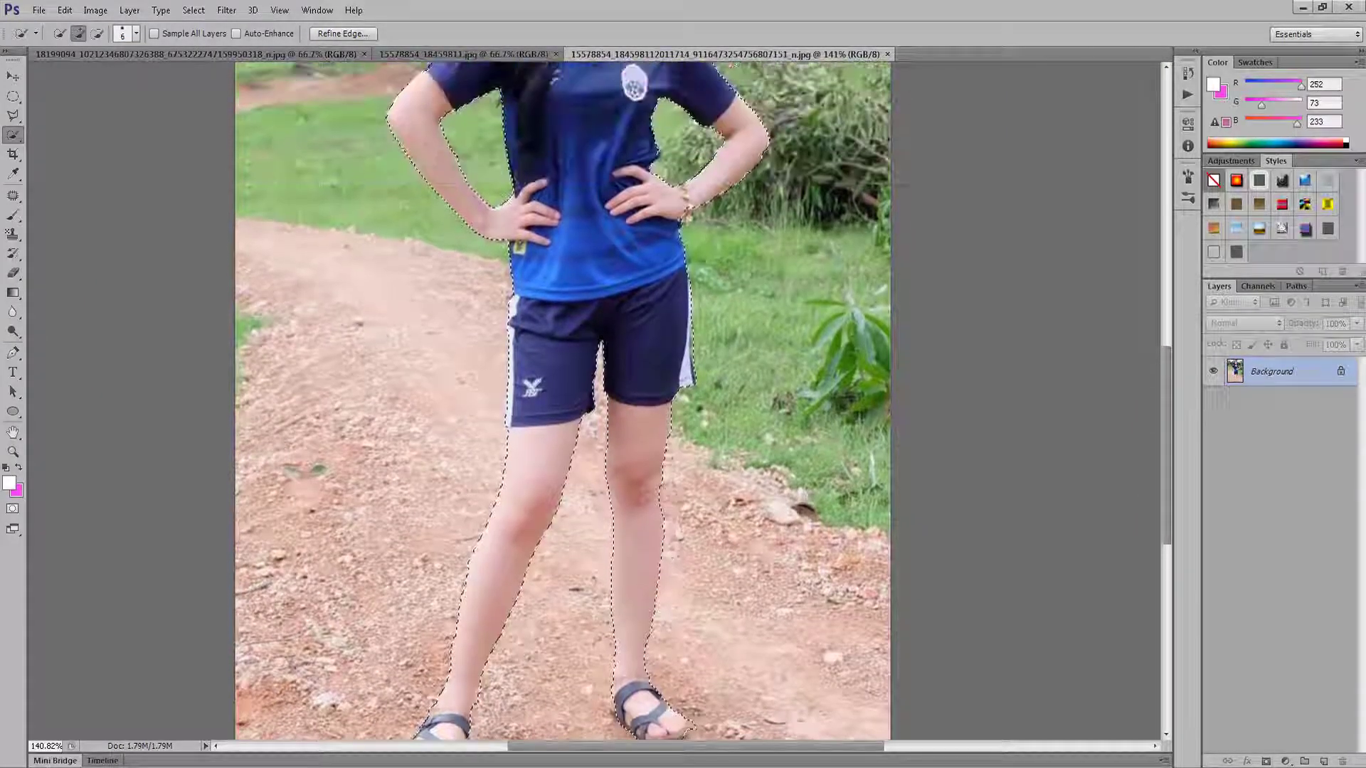
scroll(569, 497, down, 1)
scroll(675, 392, down, 1)
scroll(675, 392, up, 2)
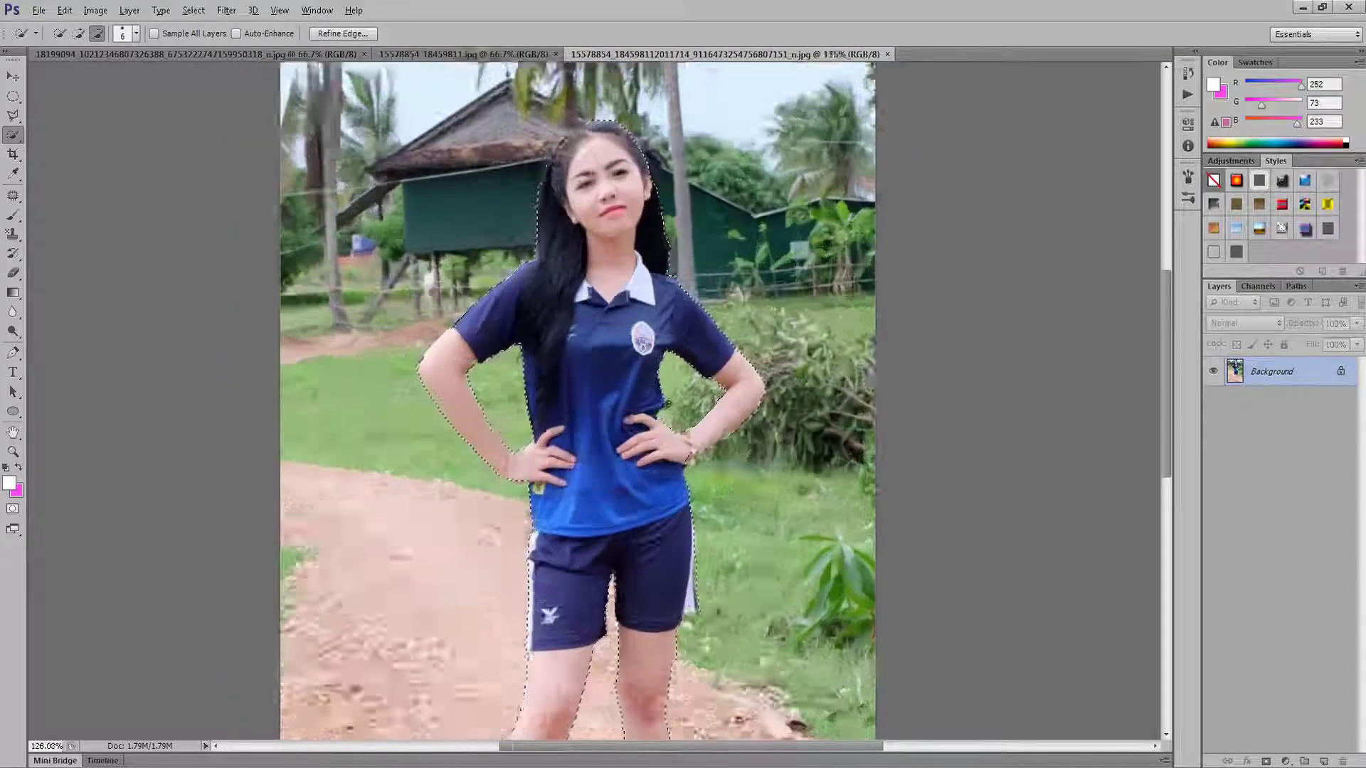
scroll(673, 391, down, 4)
scroll(670, 387, up, 6)
scroll(669, 384, down, 3)
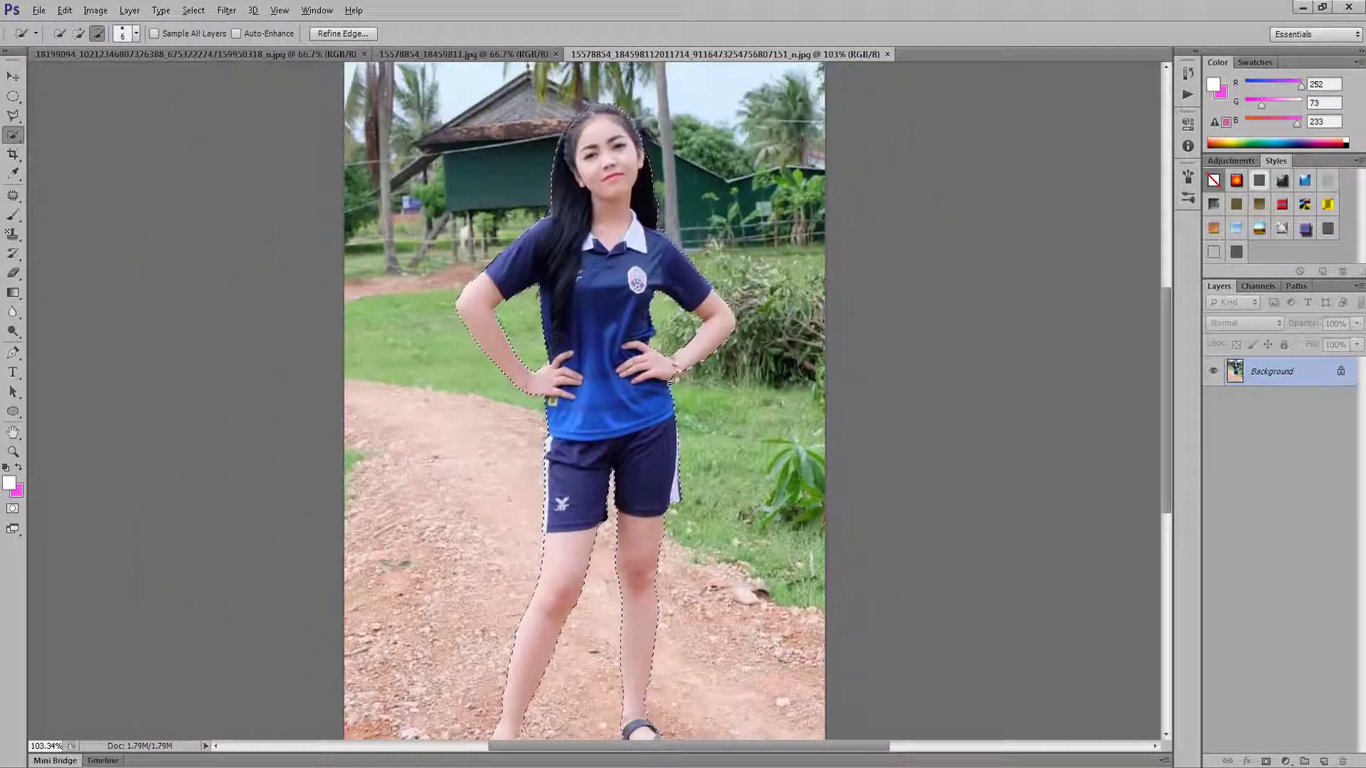
scroll(611, 464, up, 2)
scroll(612, 464, up, 1)
scroll(612, 464, up, 1)
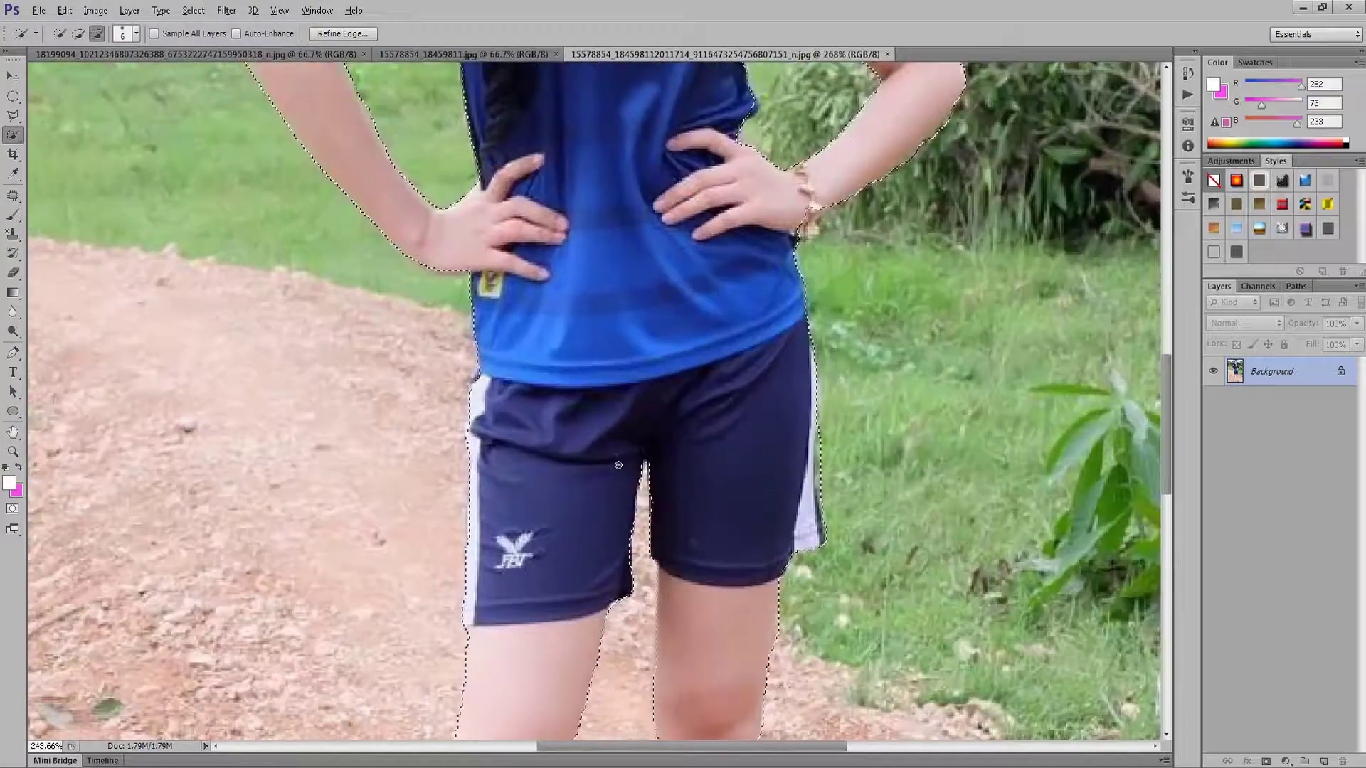
scroll(610, 459, down, 3)
scroll(608, 455, up, 1)
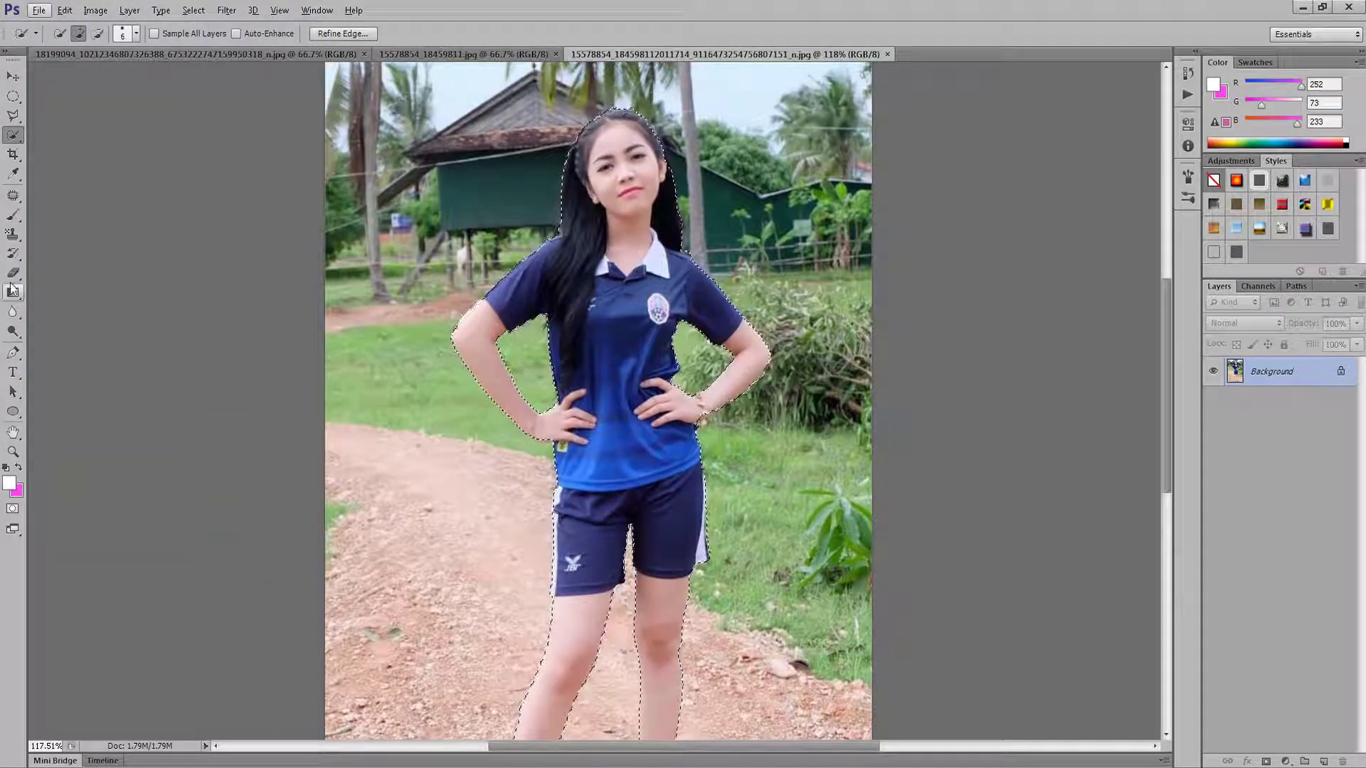
Drag the selected girl with the Move tool, then bring her back near place.
click(13, 76)
mouse_move(710, 315)
mouse_down()
mouse_move(1140, 283)
mouse_move(636, 322)
mouse_up()
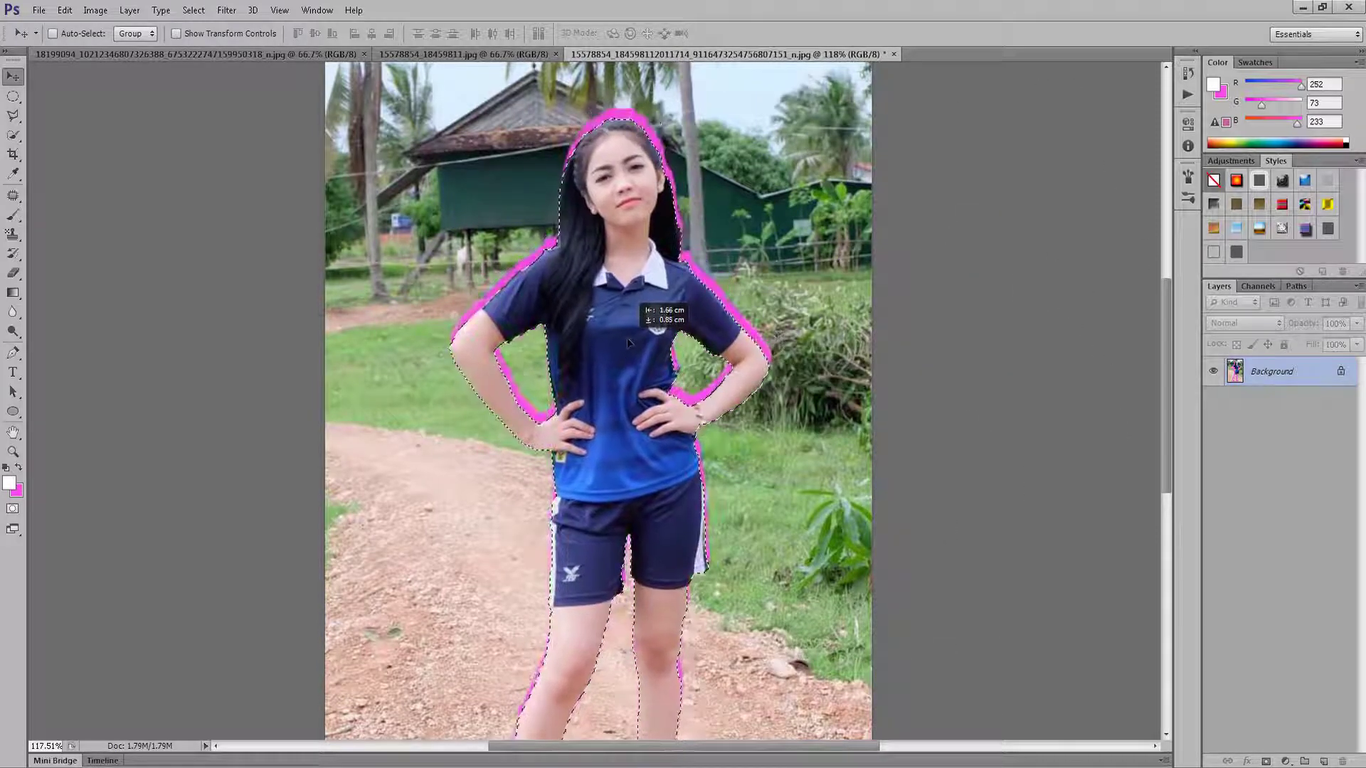
drag(635, 322, 609, 344)
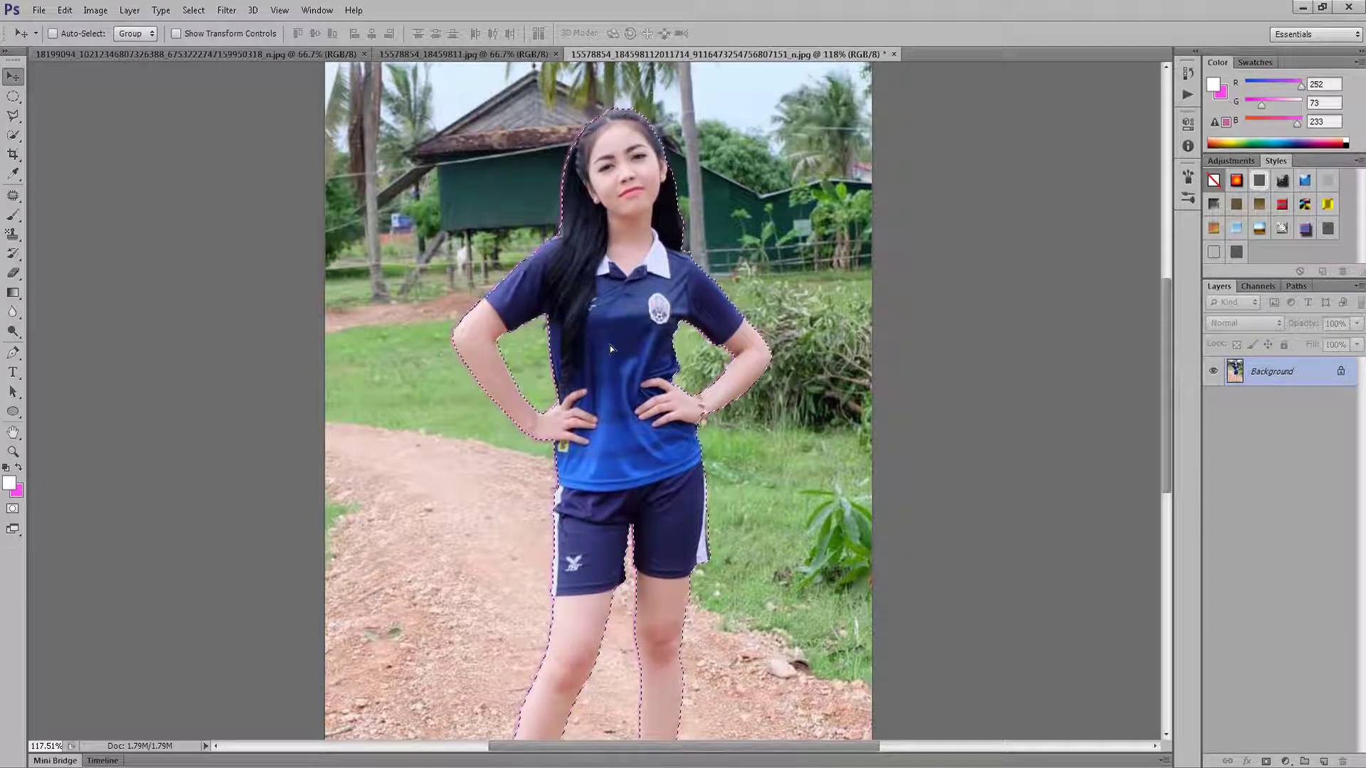
Create a white 2560×1440 canvas and drag the selected girl onto it.
click(39, 10)
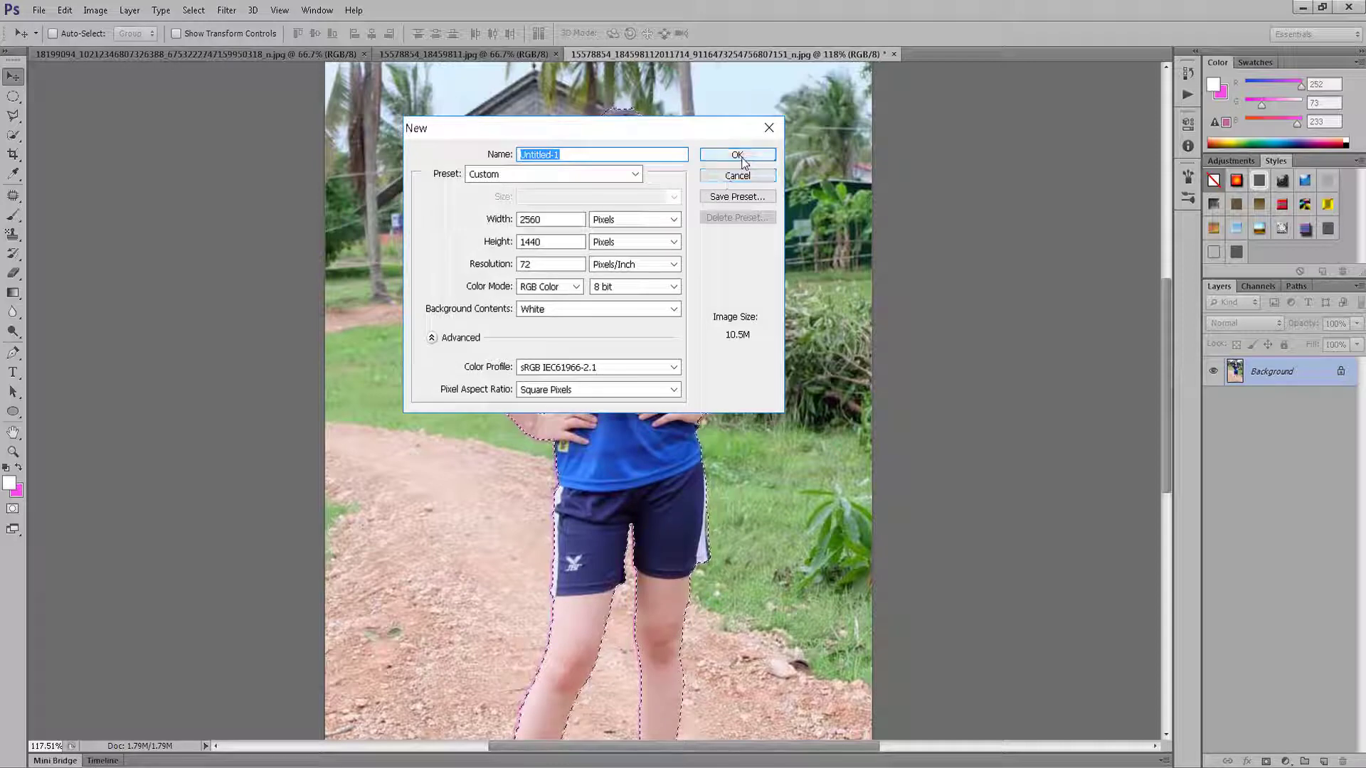
click(737, 154)
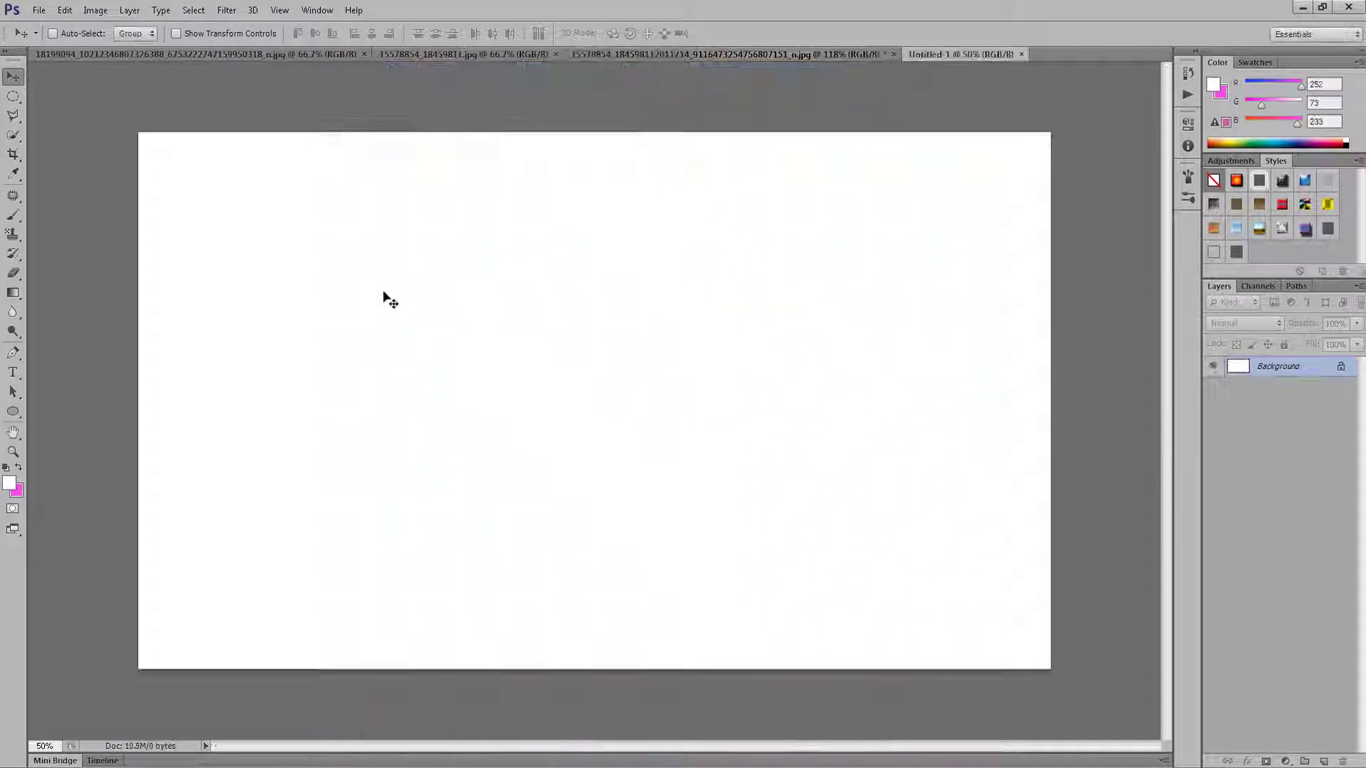
click(721, 53)
mouse_move(703, 267)
mouse_down()
mouse_move(717, 310)
mouse_move(429, 404)
mouse_move(479, 454)
mouse_move(647, 405)
mouse_up()
Compare the source photo with the new canvas, ending back on the photo.
click(676, 53)
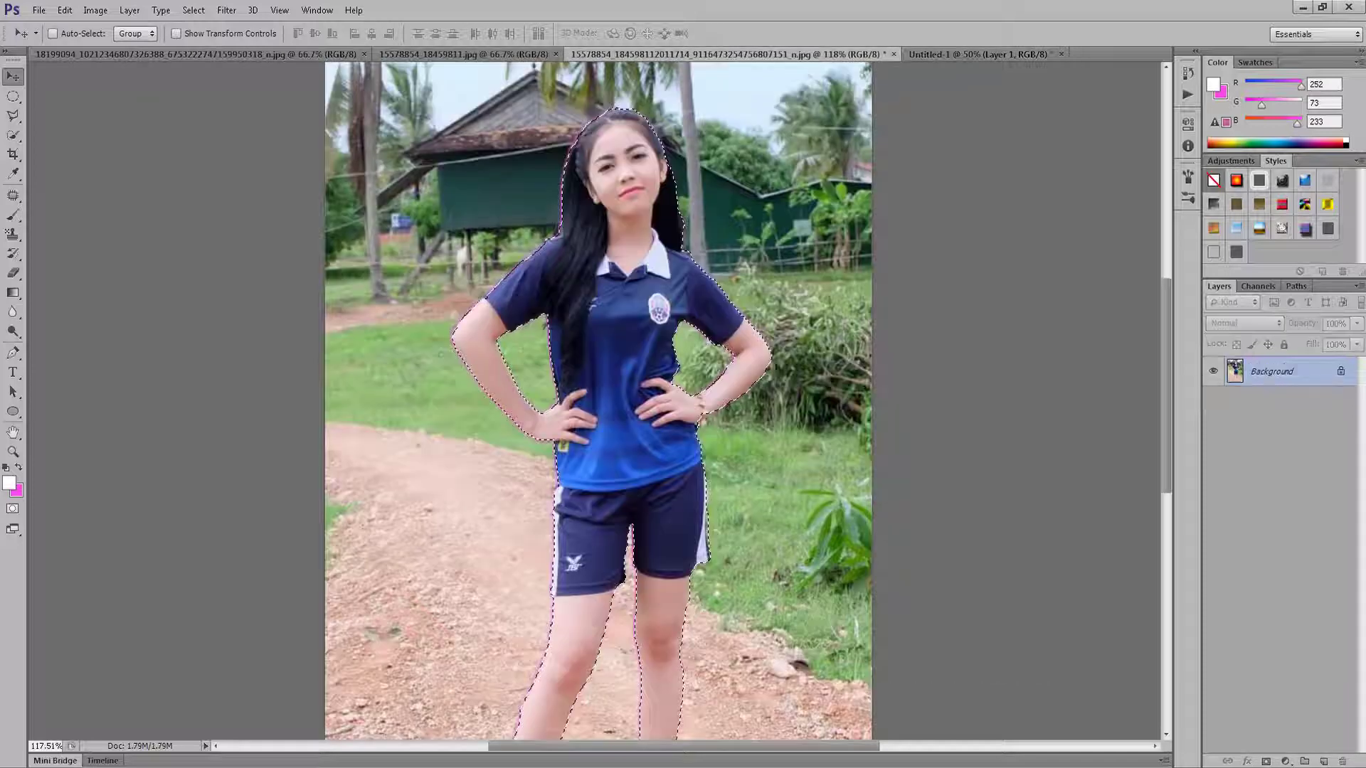
click(953, 54)
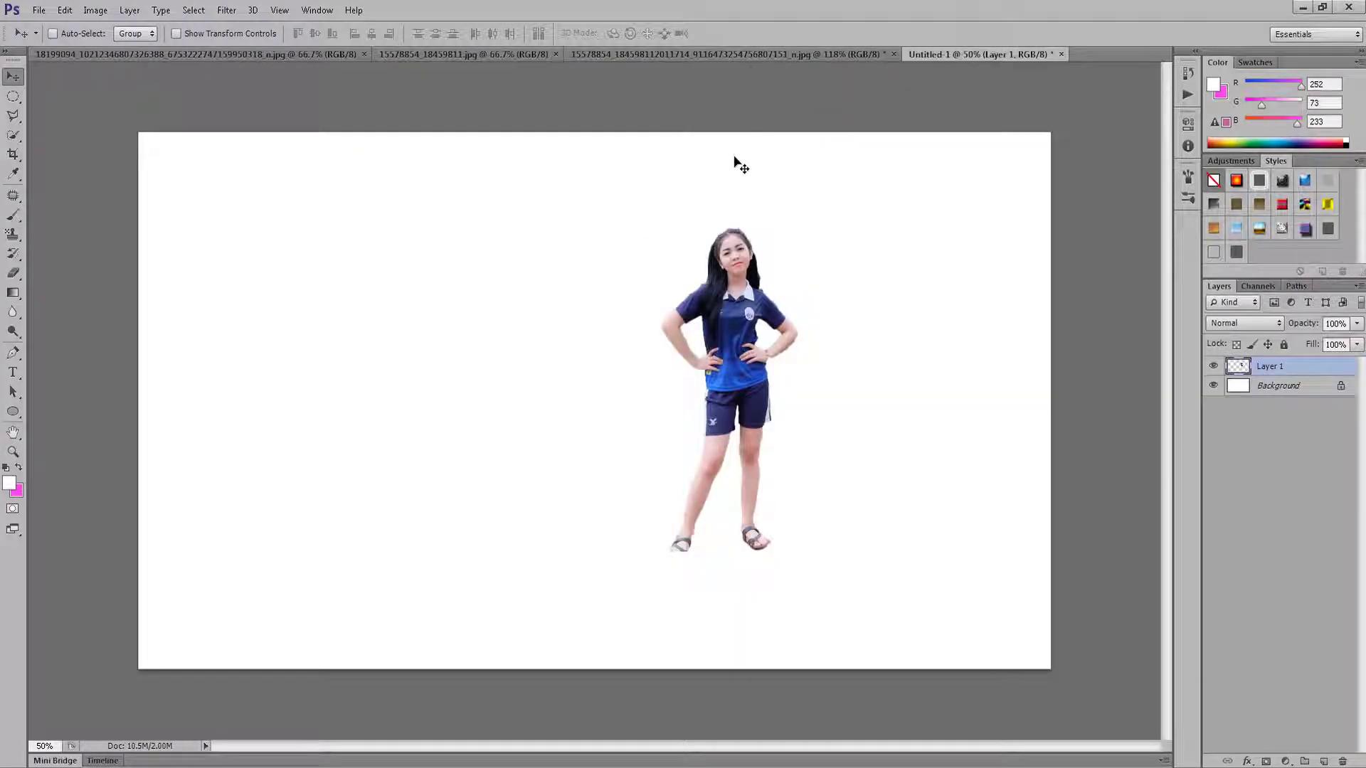
click(745, 54)
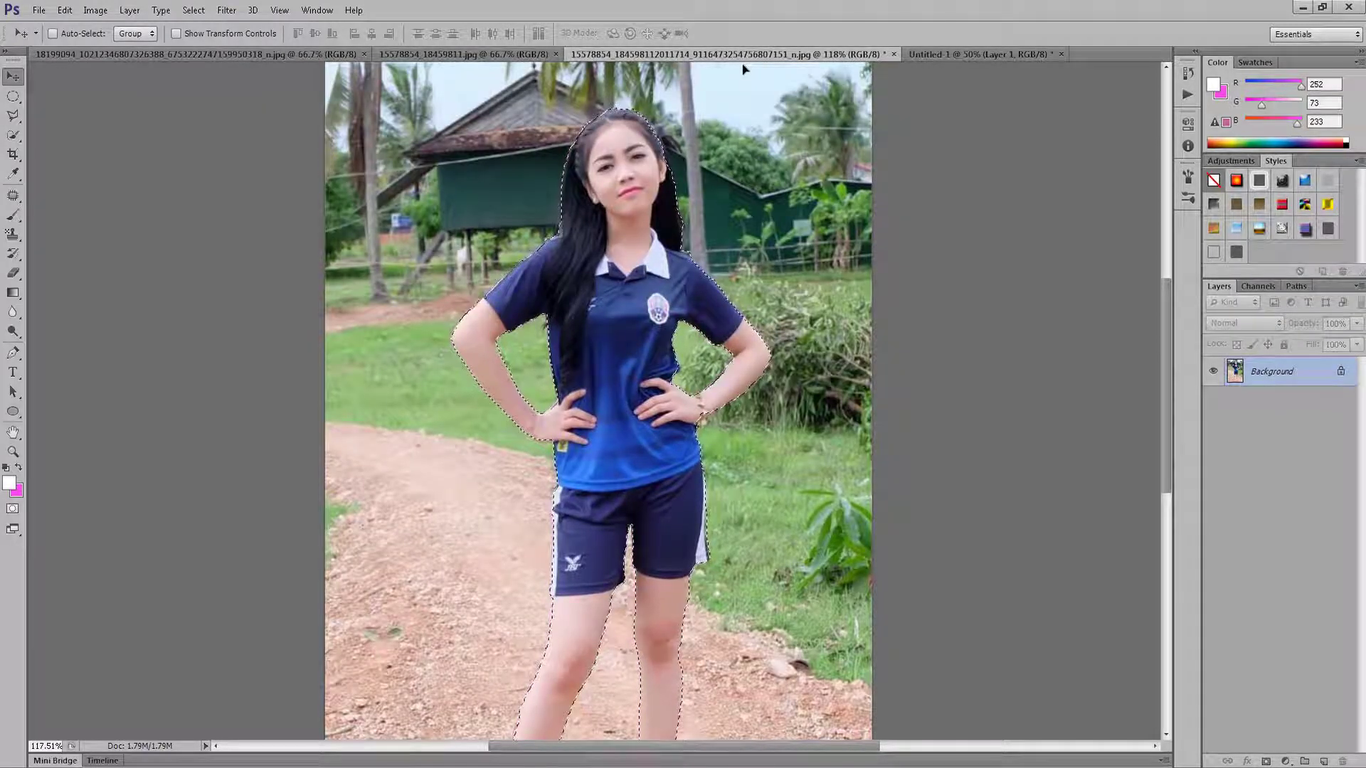
Copy the selected girl to Layer 1 and hide the Background to preview the cutout.
scroll(782, 178, down, 3)
scroll(825, 270, down, 2)
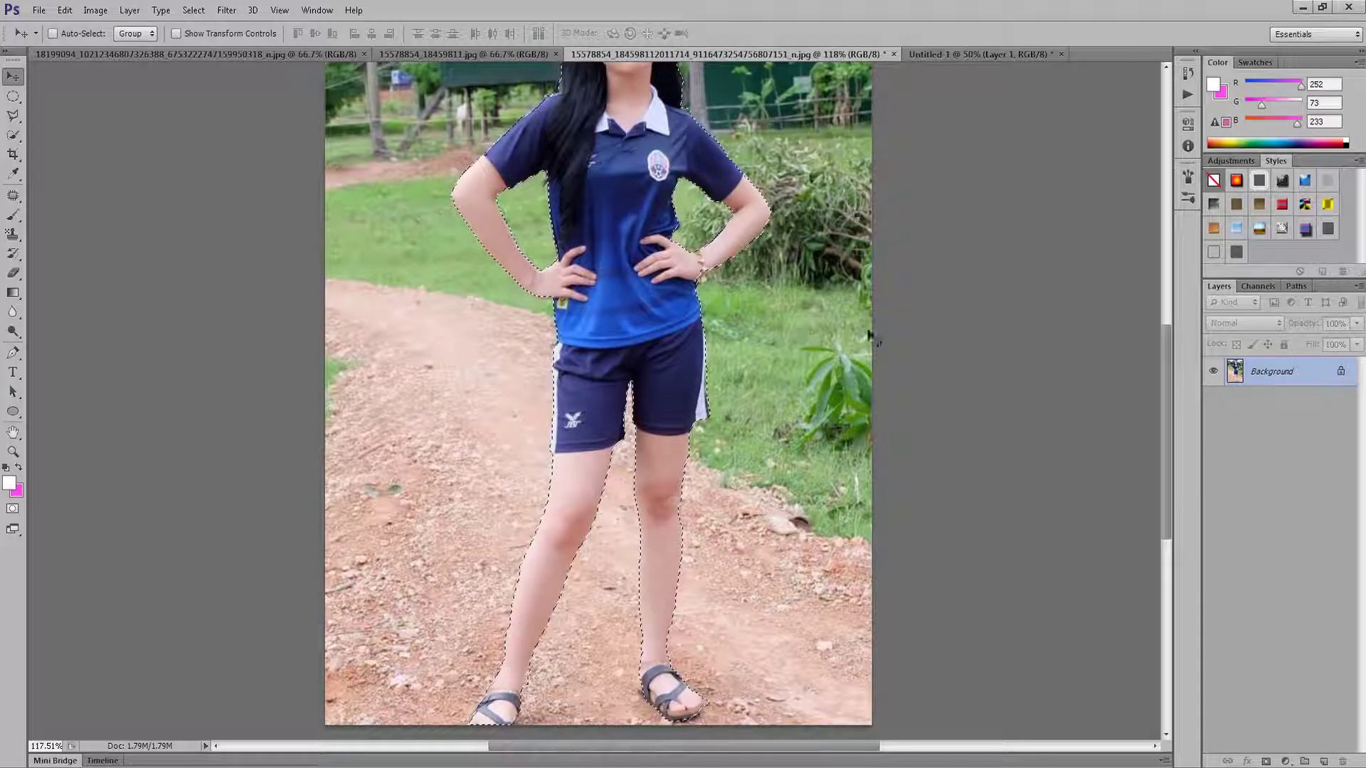
scroll(868, 335, up, 2)
scroll(741, 405, up, 1)
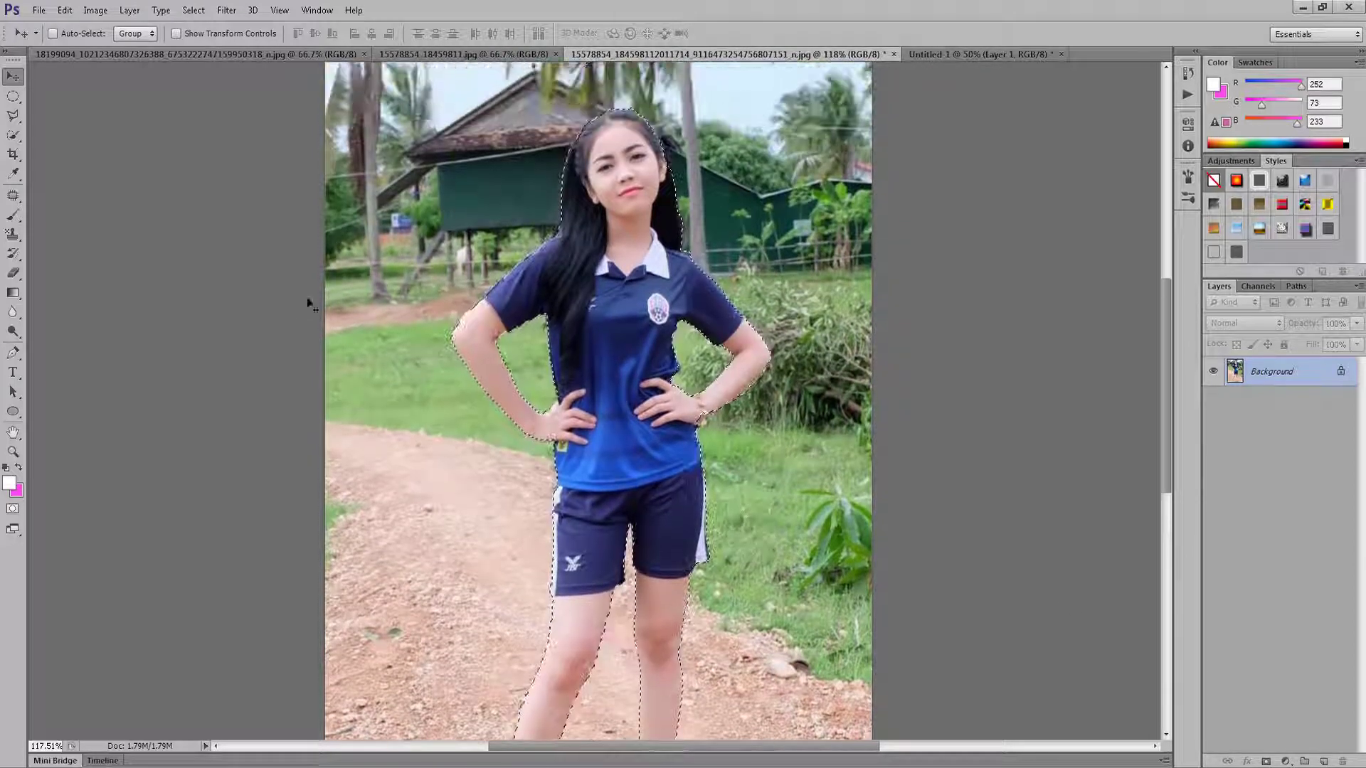
scroll(782, 366, down, 1)
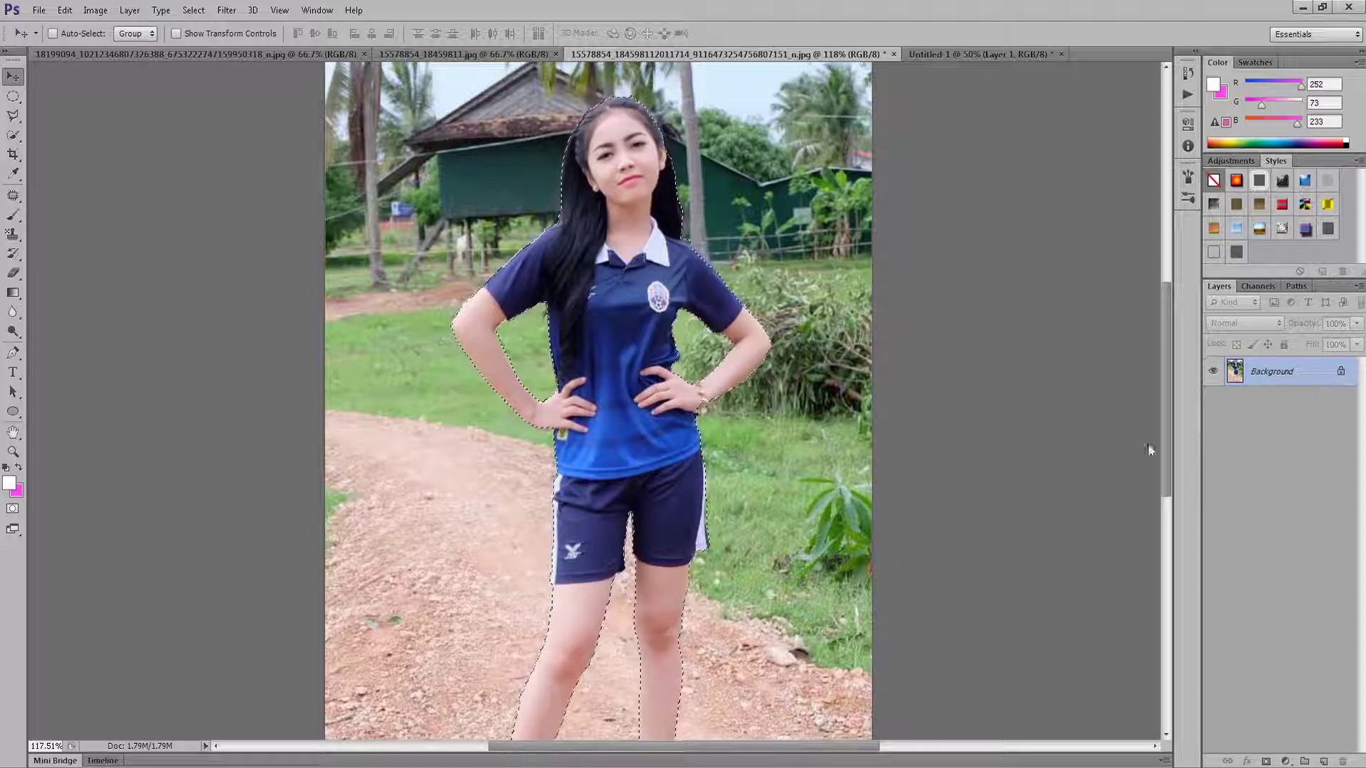
key(ctrl+j)
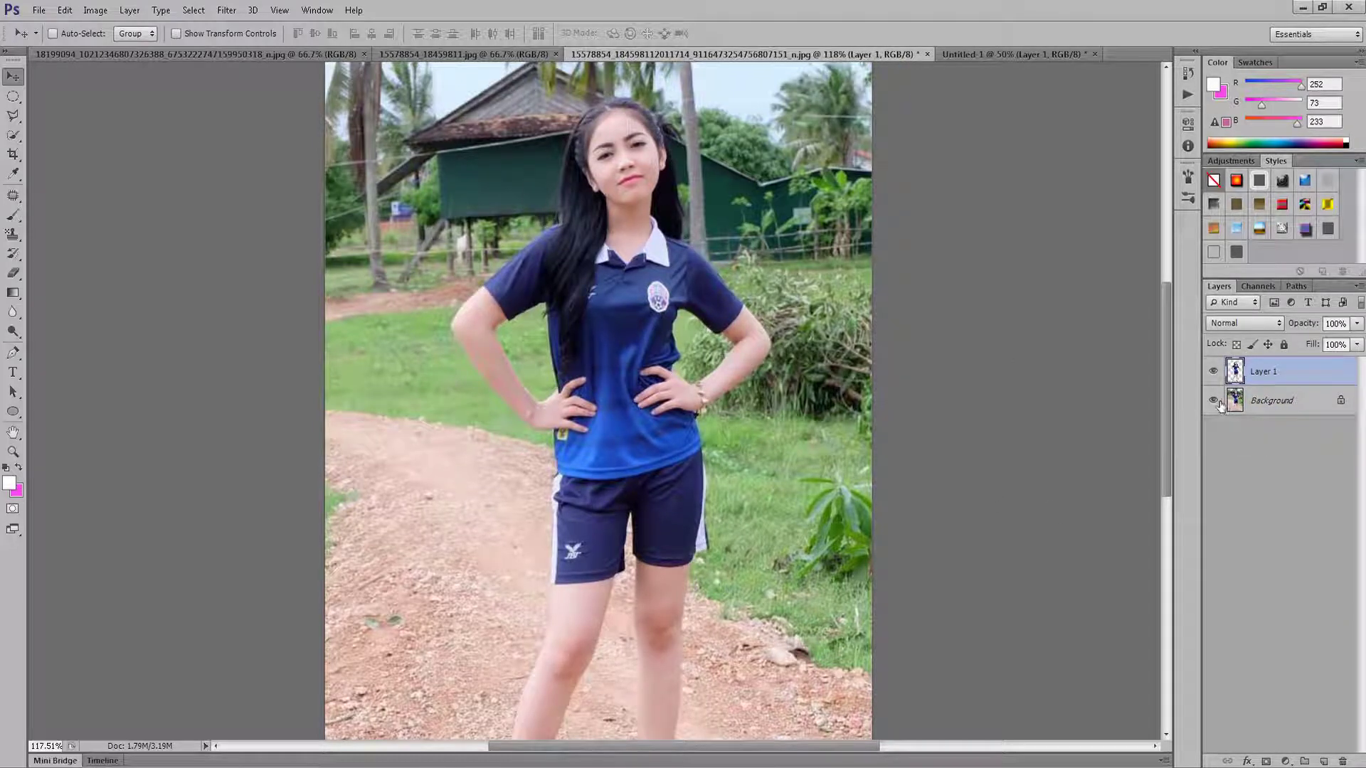
click(1213, 400)
Show the Background again and delete the trial Layer 1.
scroll(551, 279, down, 5)
scroll(689, 552, down, 2)
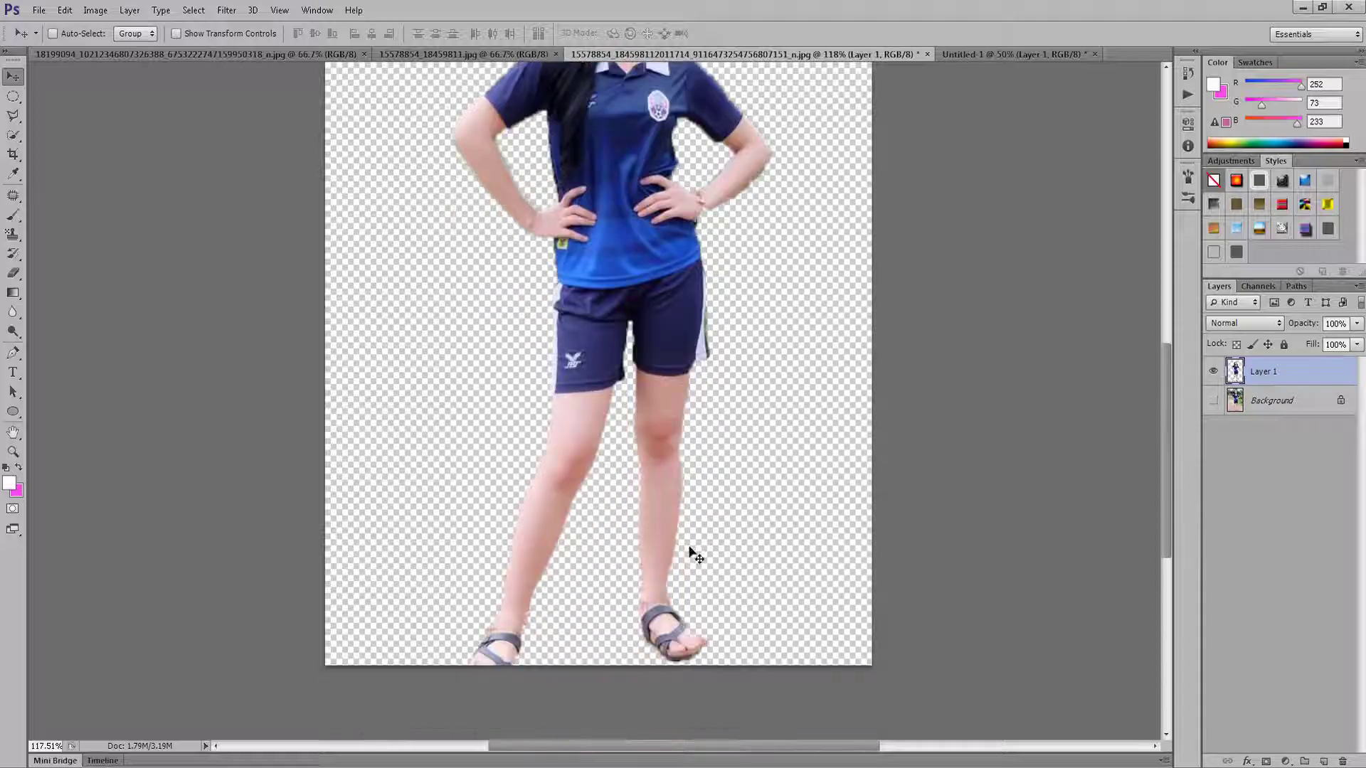
scroll(924, 512, up, 5)
scroll(556, 516, up, 3)
scroll(556, 516, up, 1)
scroll(711, 527, down, 3)
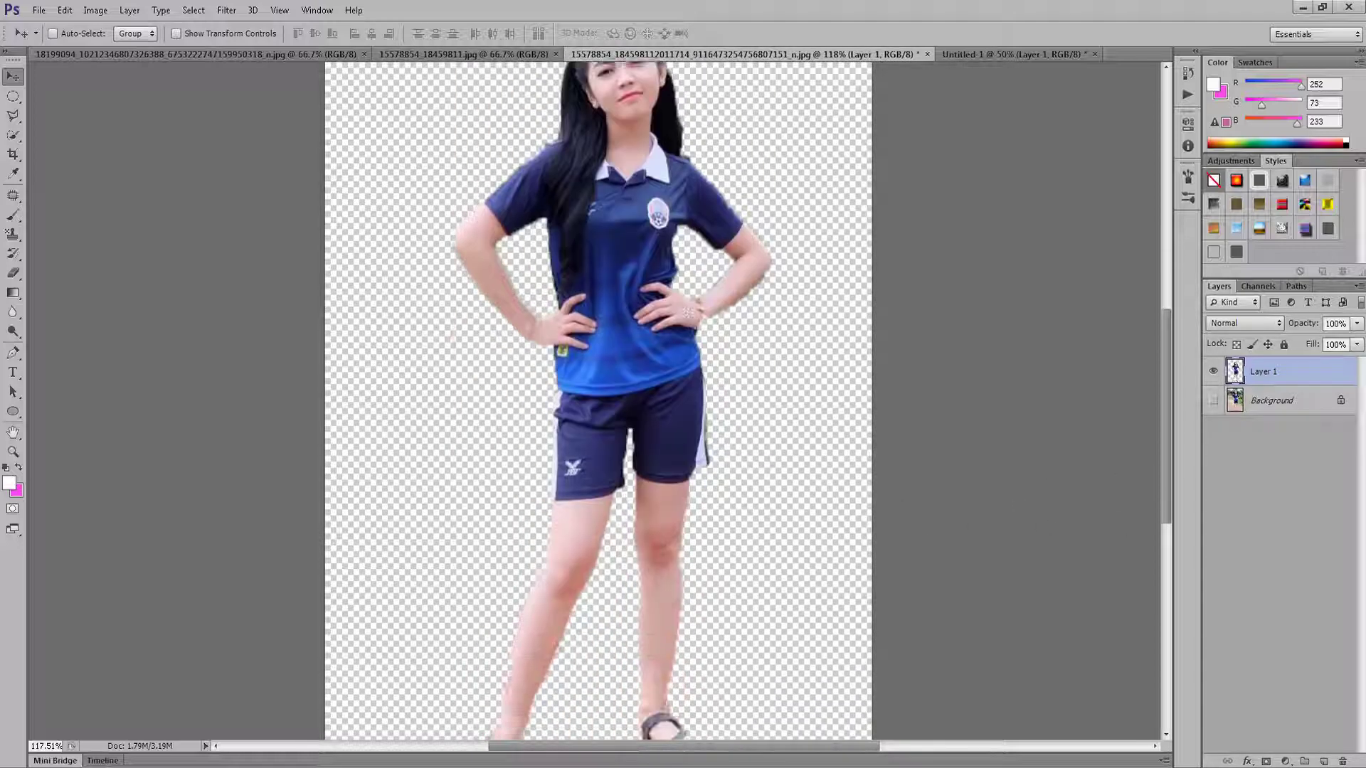
scroll(1162, 543, down, 4)
click(1213, 400)
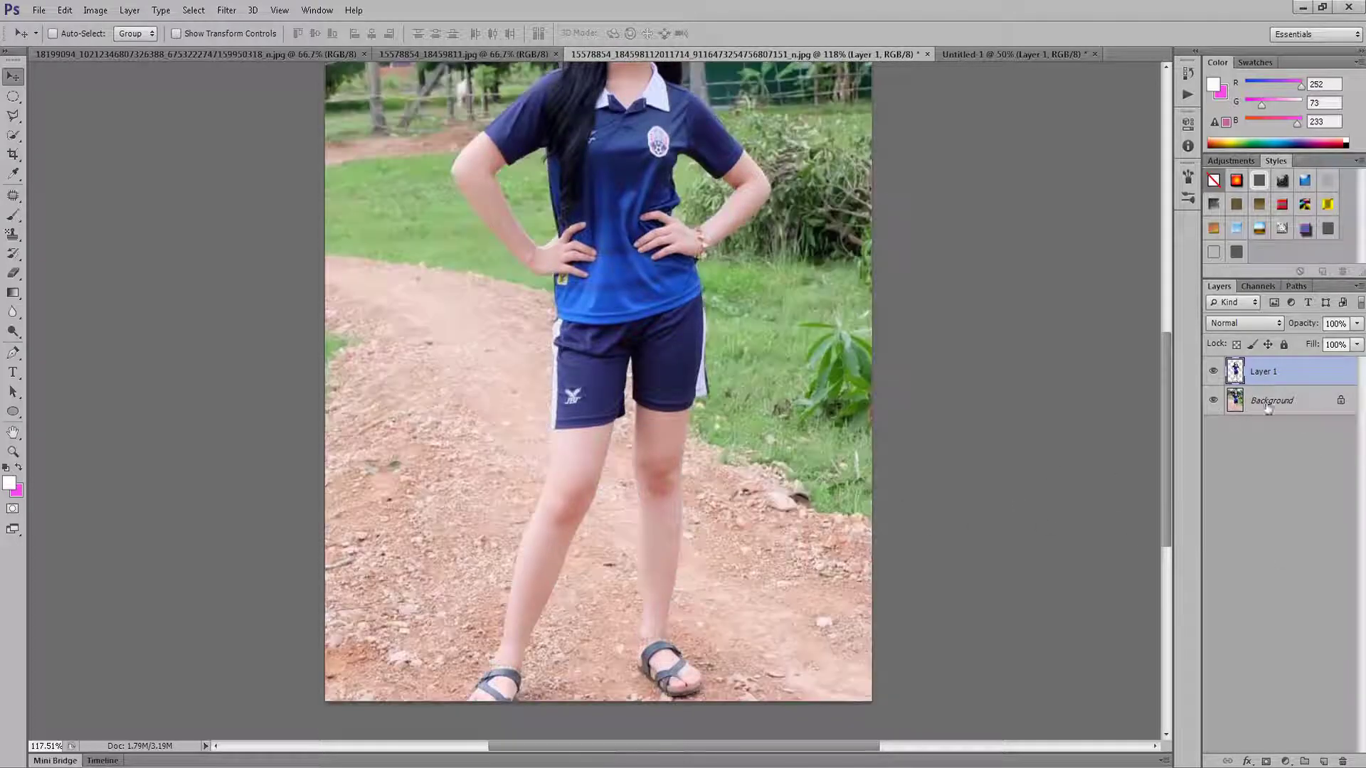
drag(1277, 380, 1342, 761)
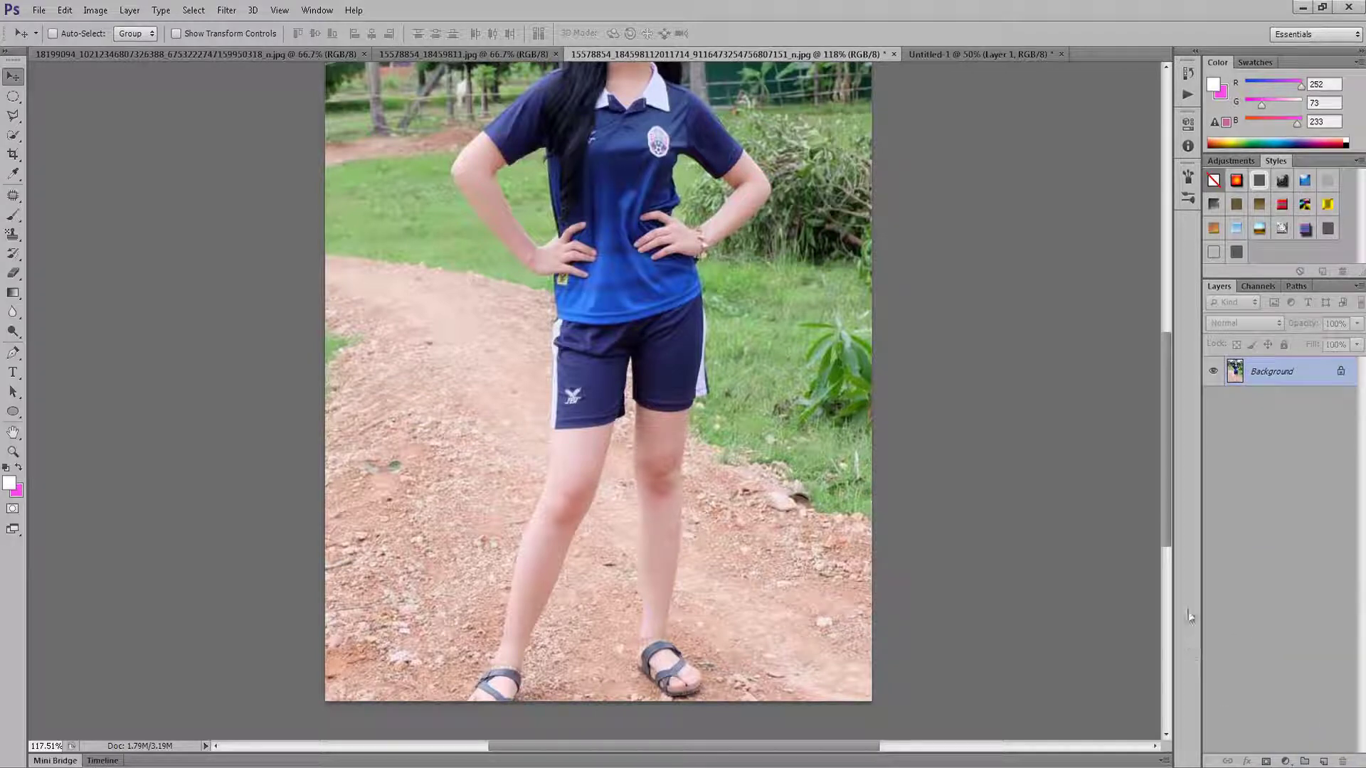
scroll(645, 450, up, 2)
scroll(621, 368, up, 2)
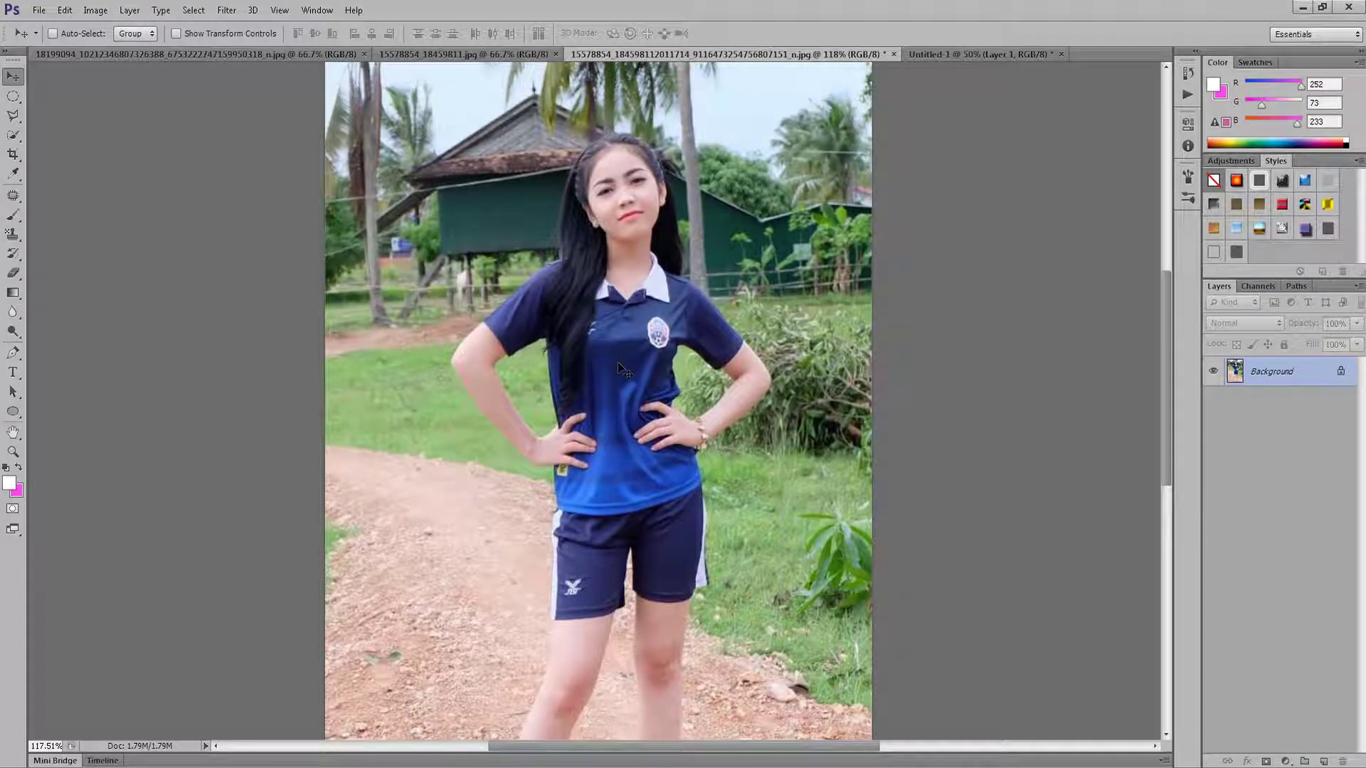
Undo to restore the girl's selection, glance at the Filter menu, and pick the Quick Selection tool.
key(ctrl+z)
key(ctrl+z)
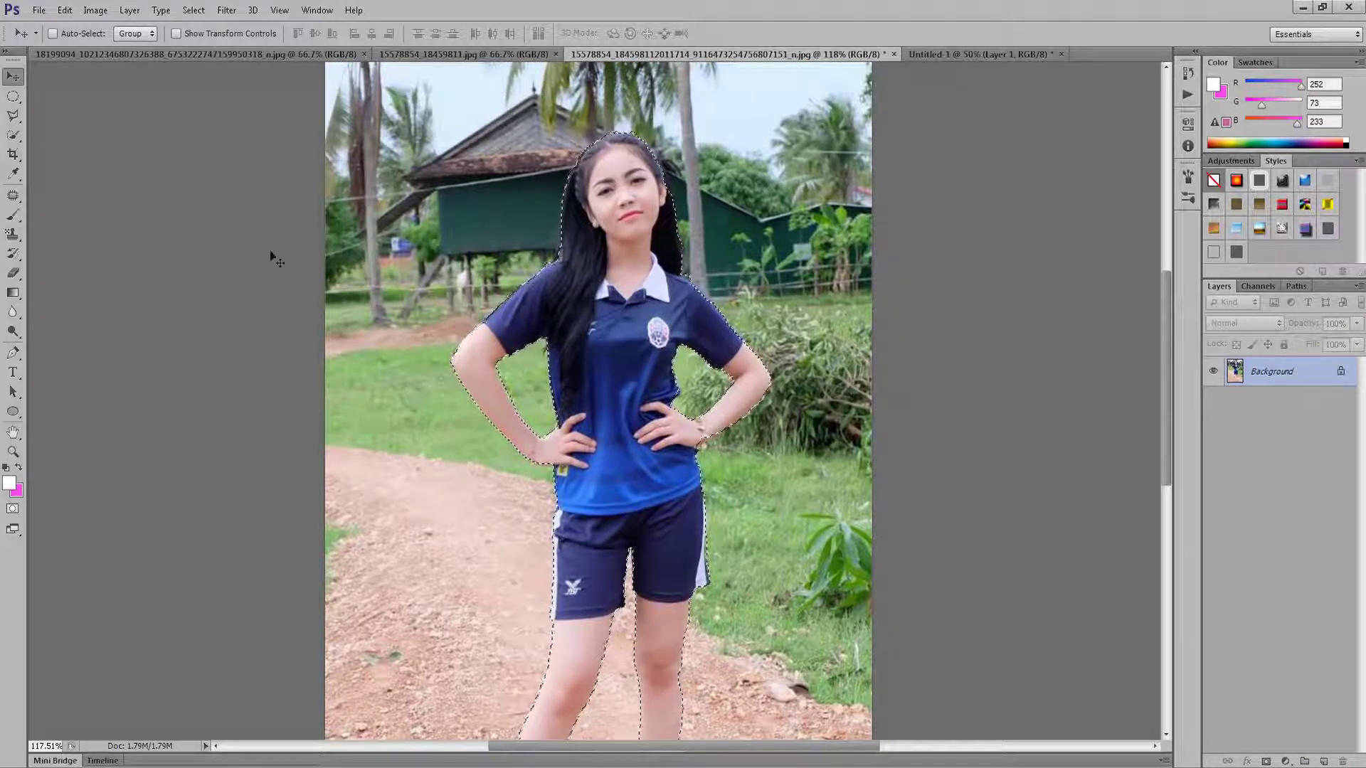
scroll(597, 398, up, 2)
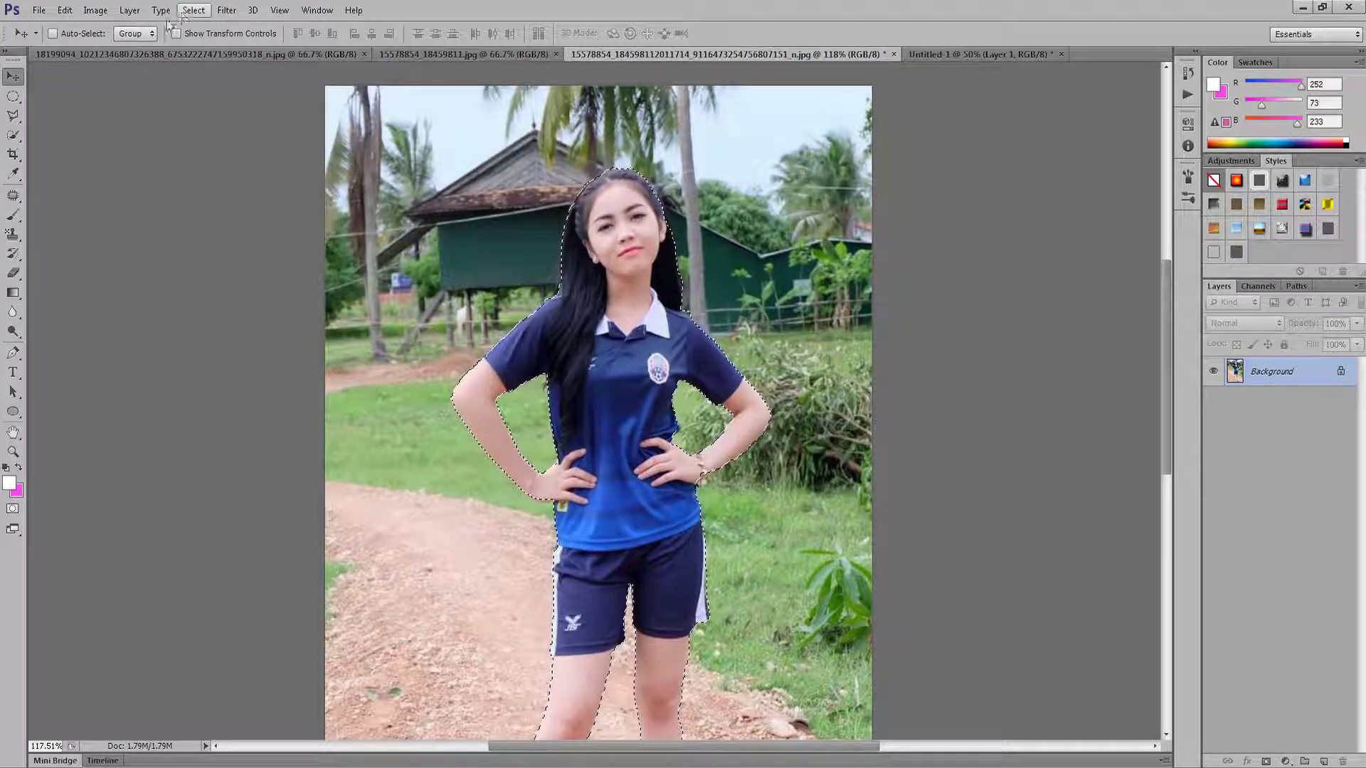
click(225, 11)
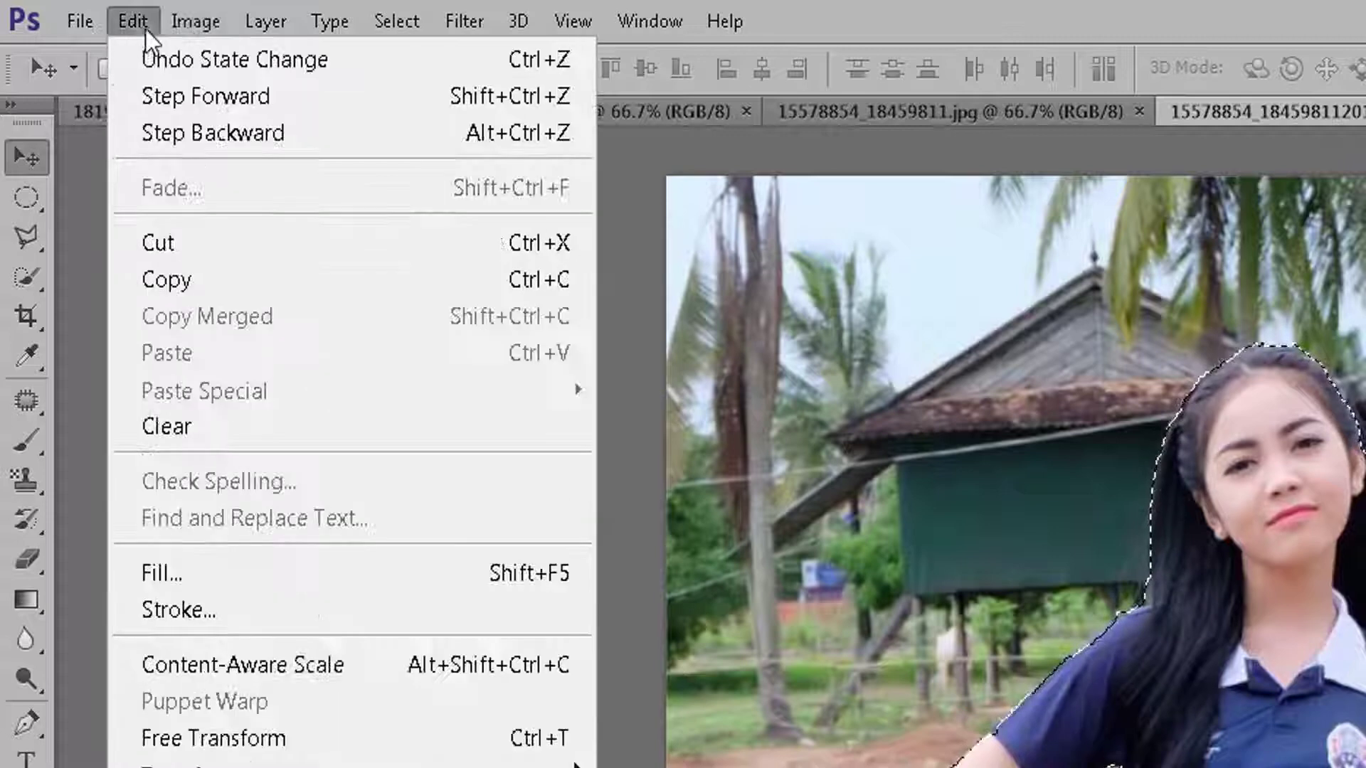
click(1209, 25)
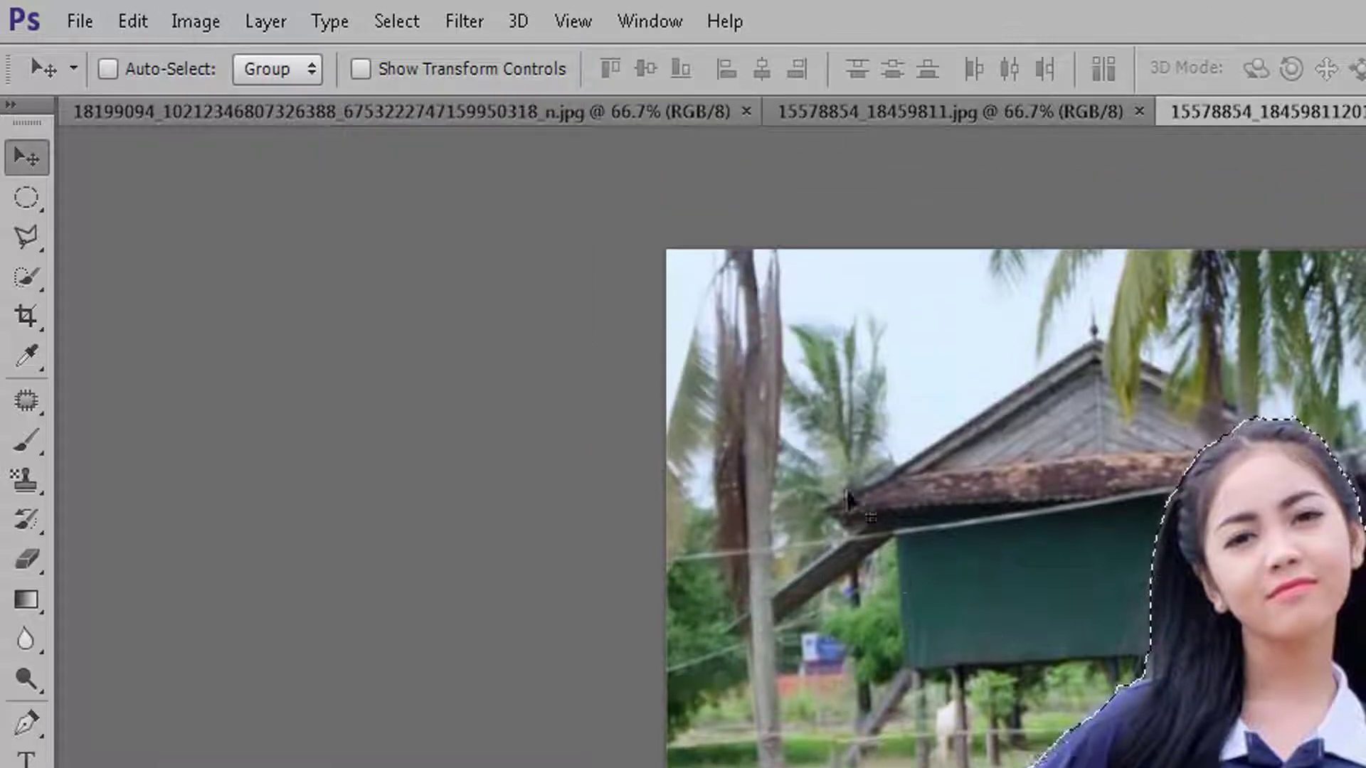
scroll(168, 224, up, 5)
click(75, 22)
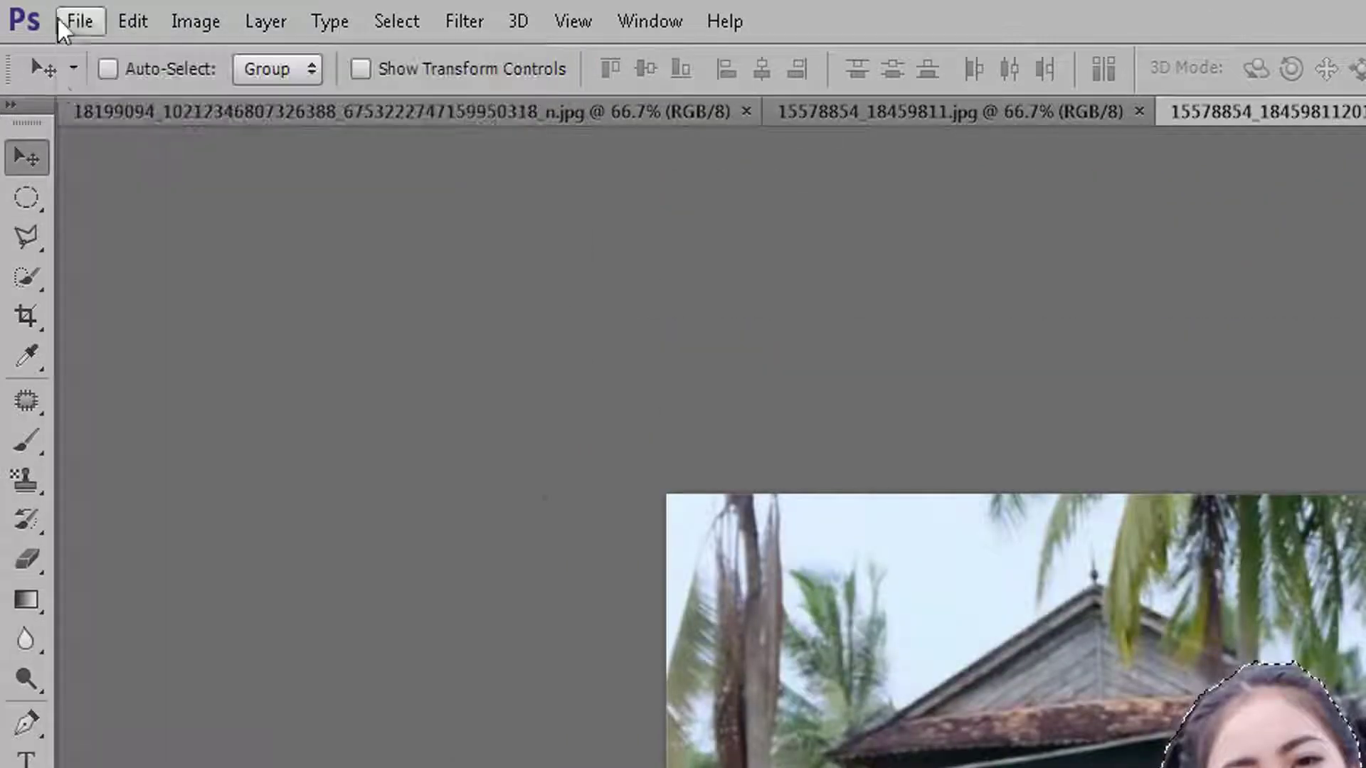
click(25, 279)
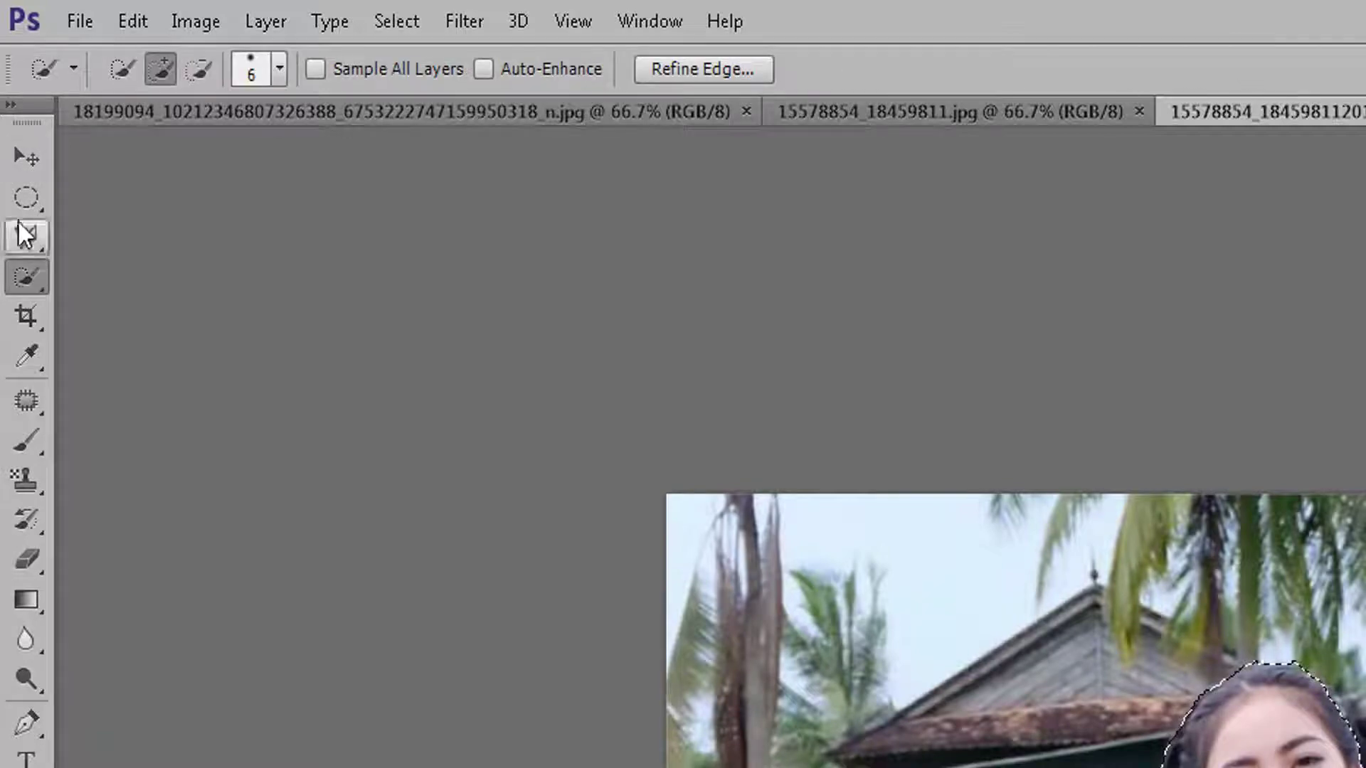
scroll(815, 107, down, 2)
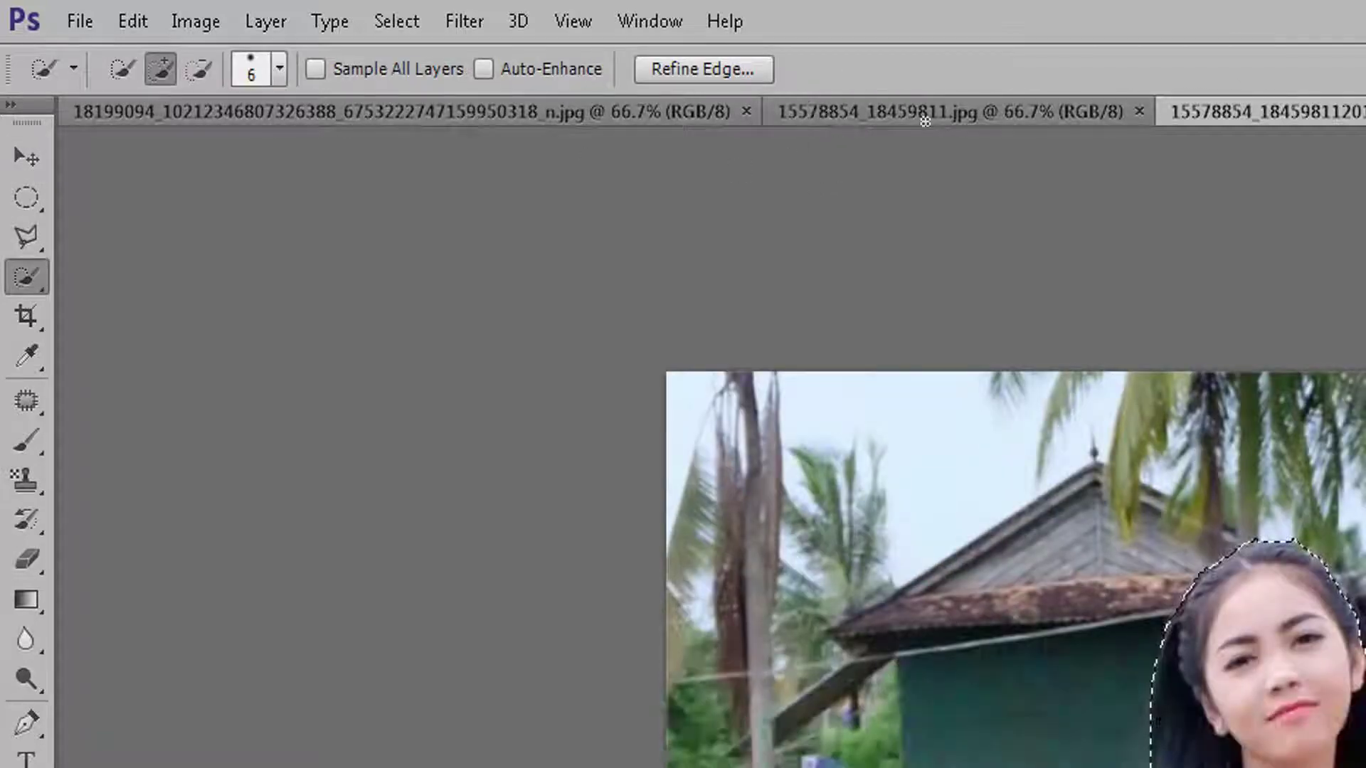
Refine Edge with Smooth 58, Feather 2.2, Shift Edge +3, Decontaminate Colors, output to New Layer with Layer Mask.
click(680, 65)
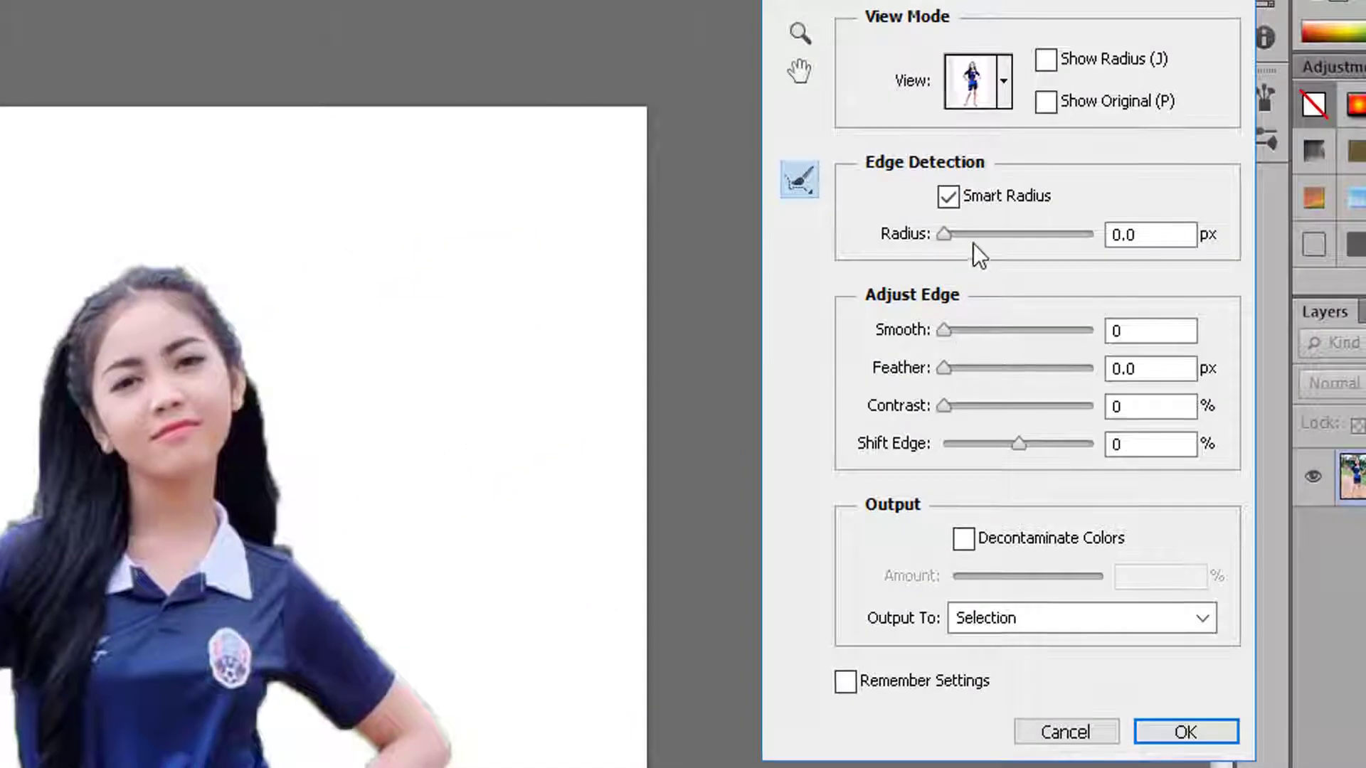
mouse_move(973, 237)
mouse_down()
mouse_move(988, 229)
mouse_move(987, 243)
mouse_move(940, 235)
mouse_up()
drag(957, 330, 1005, 326)
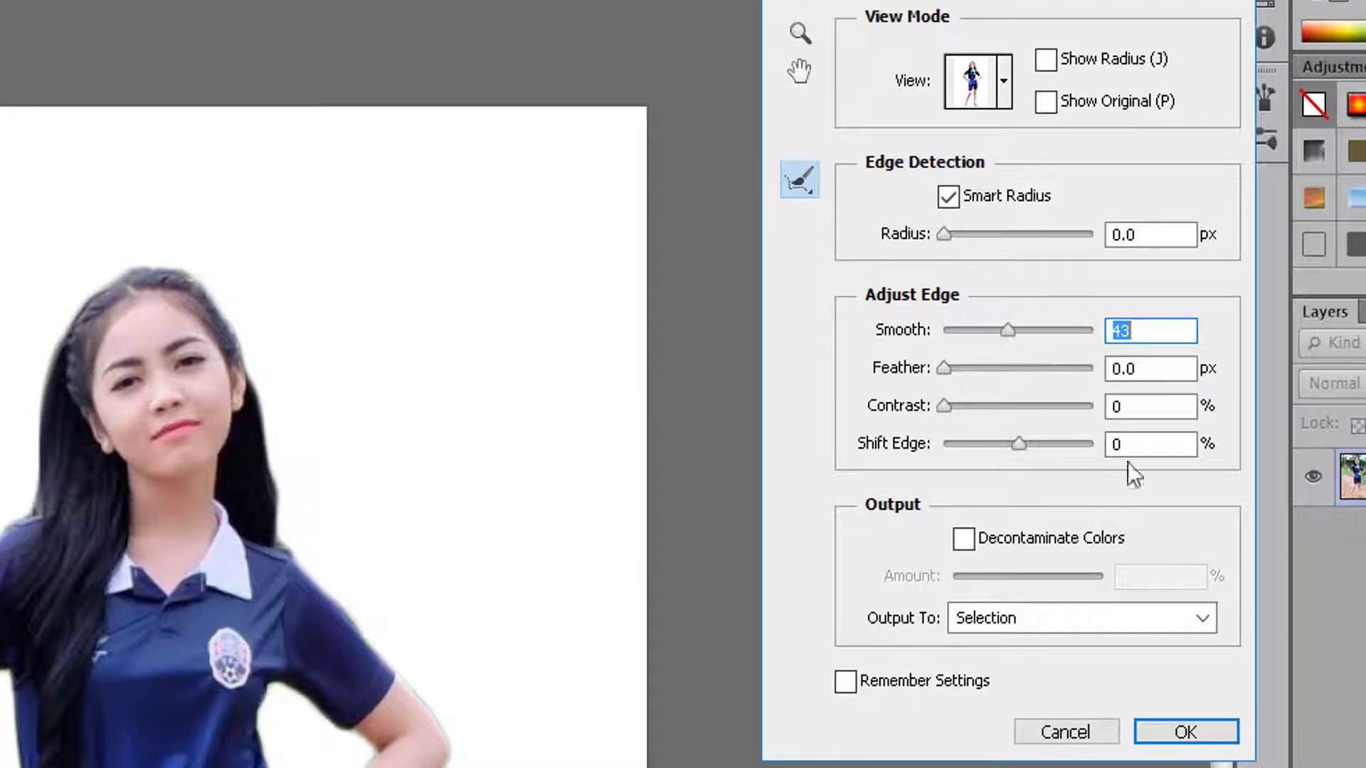
drag(1010, 330, 1029, 329)
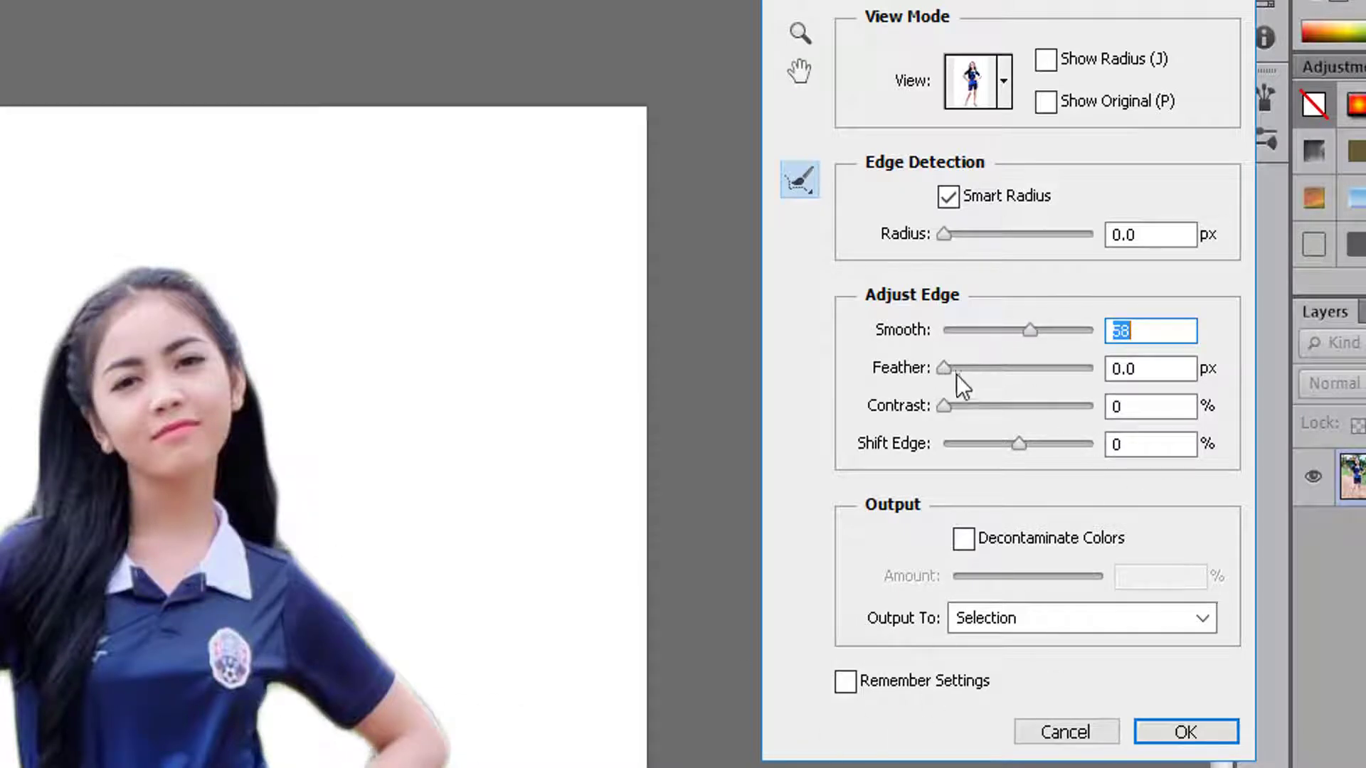
mouse_move(956, 374)
mouse_down()
mouse_move(989, 368)
mouse_move(957, 360)
mouse_up()
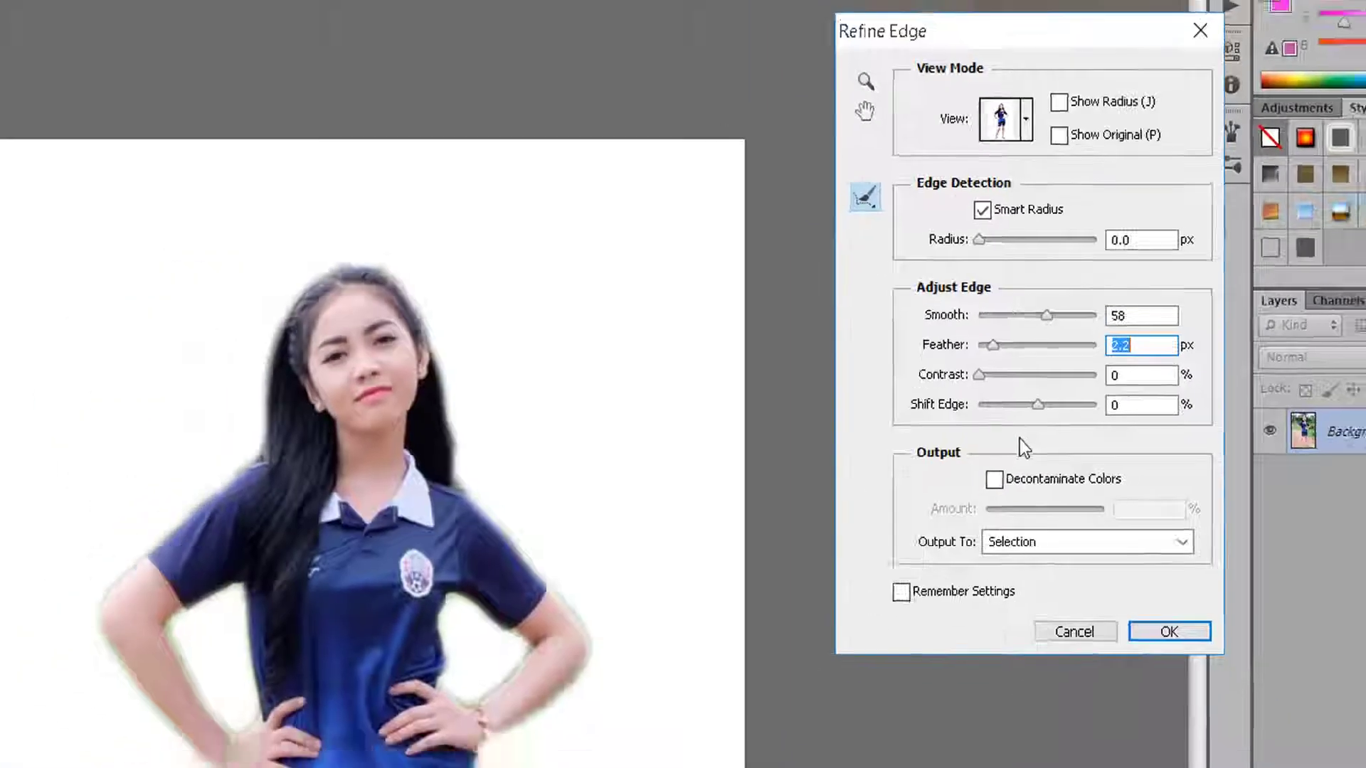
drag(1043, 355, 1064, 356)
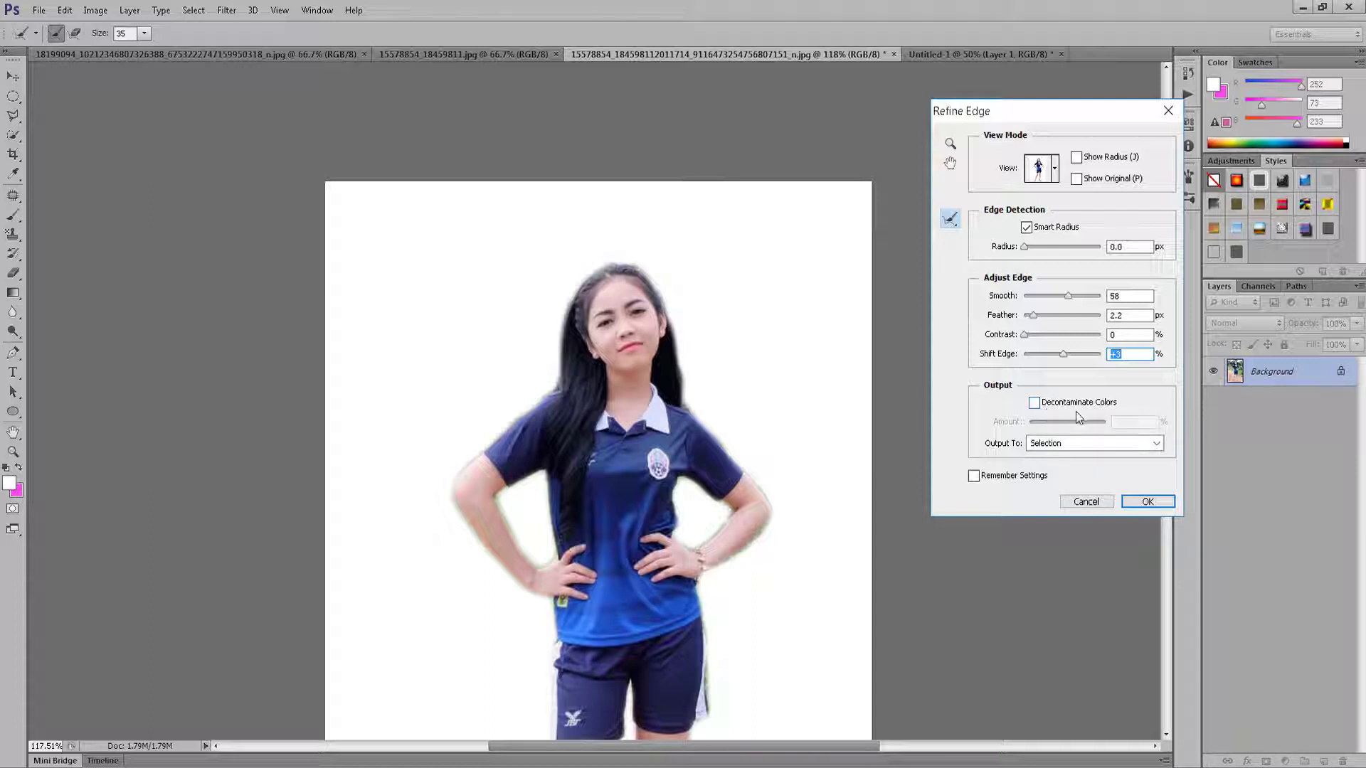
click(1034, 402)
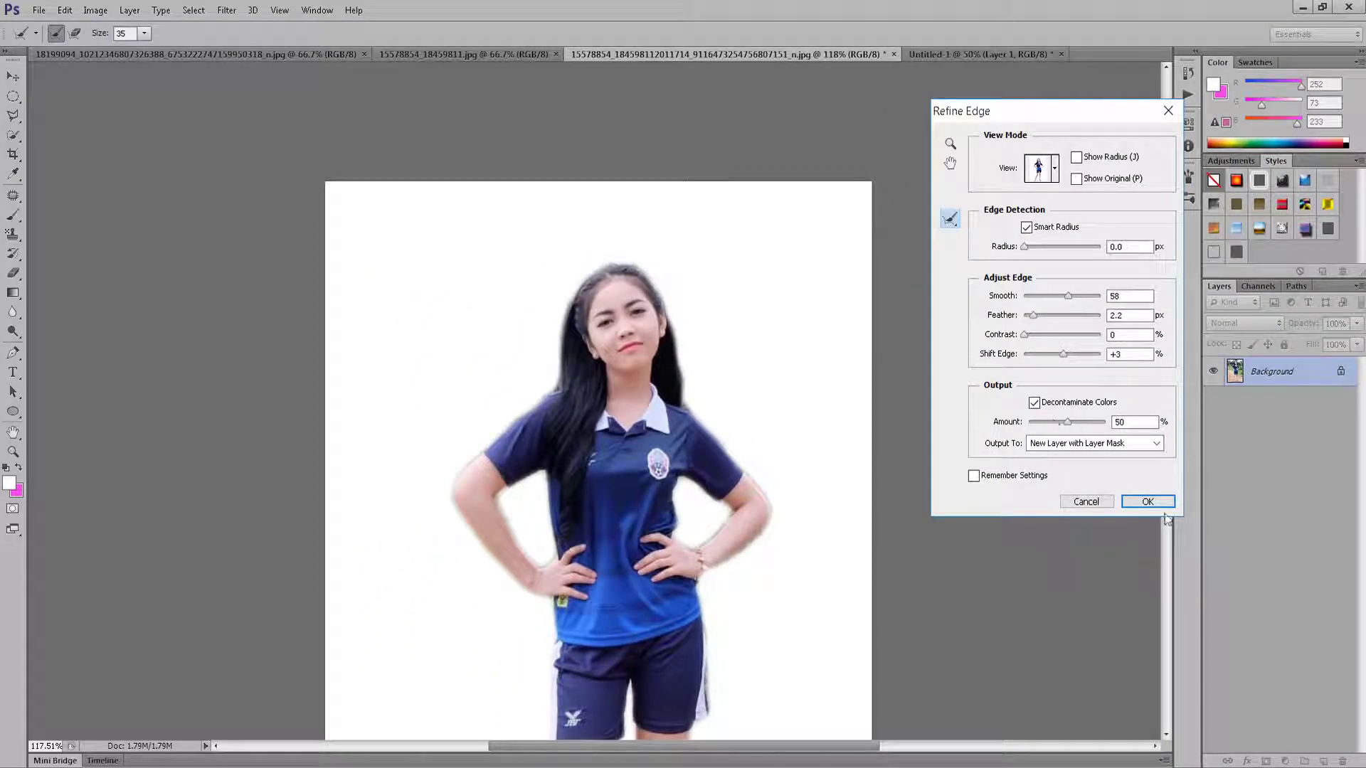
click(1147, 501)
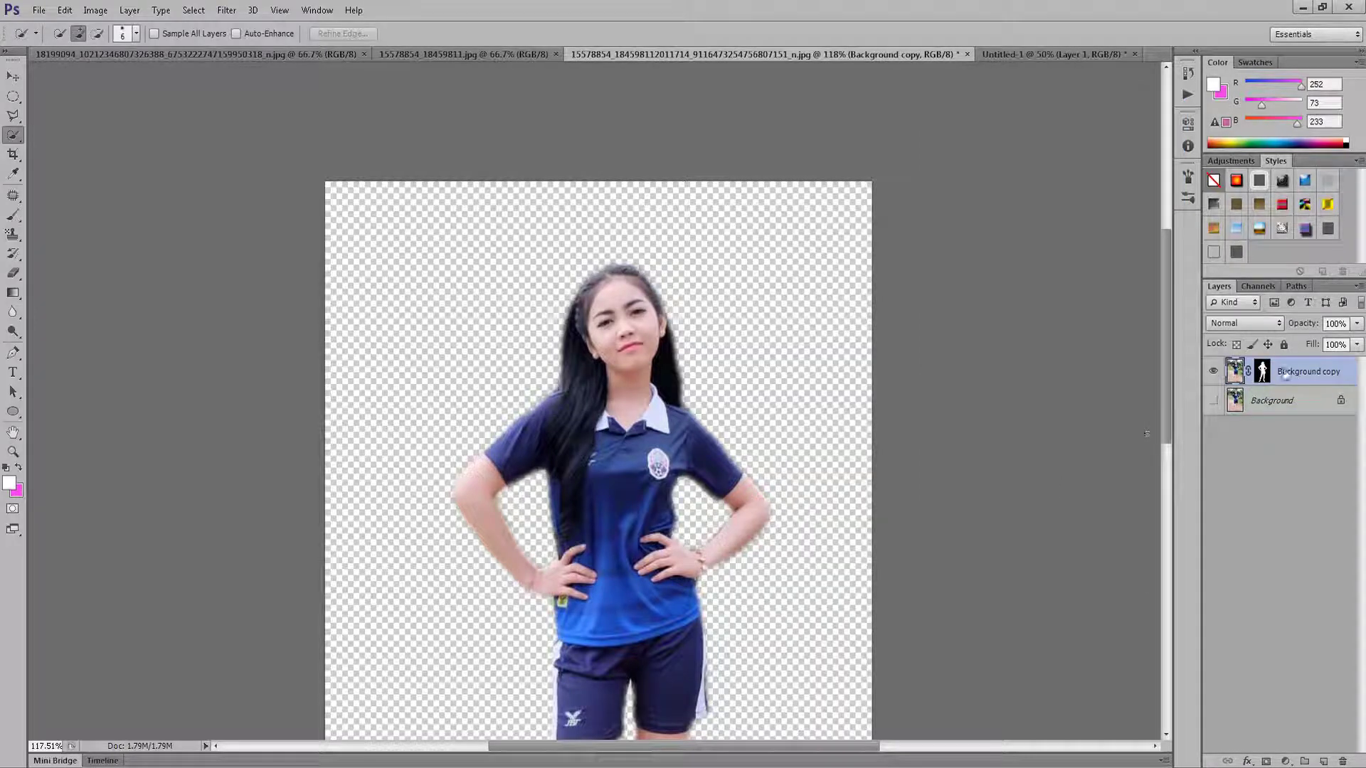
With the Move tool, shift the cutout figure slightly up on its canvas.
scroll(745, 330, down, 3)
scroll(745, 330, down, 3)
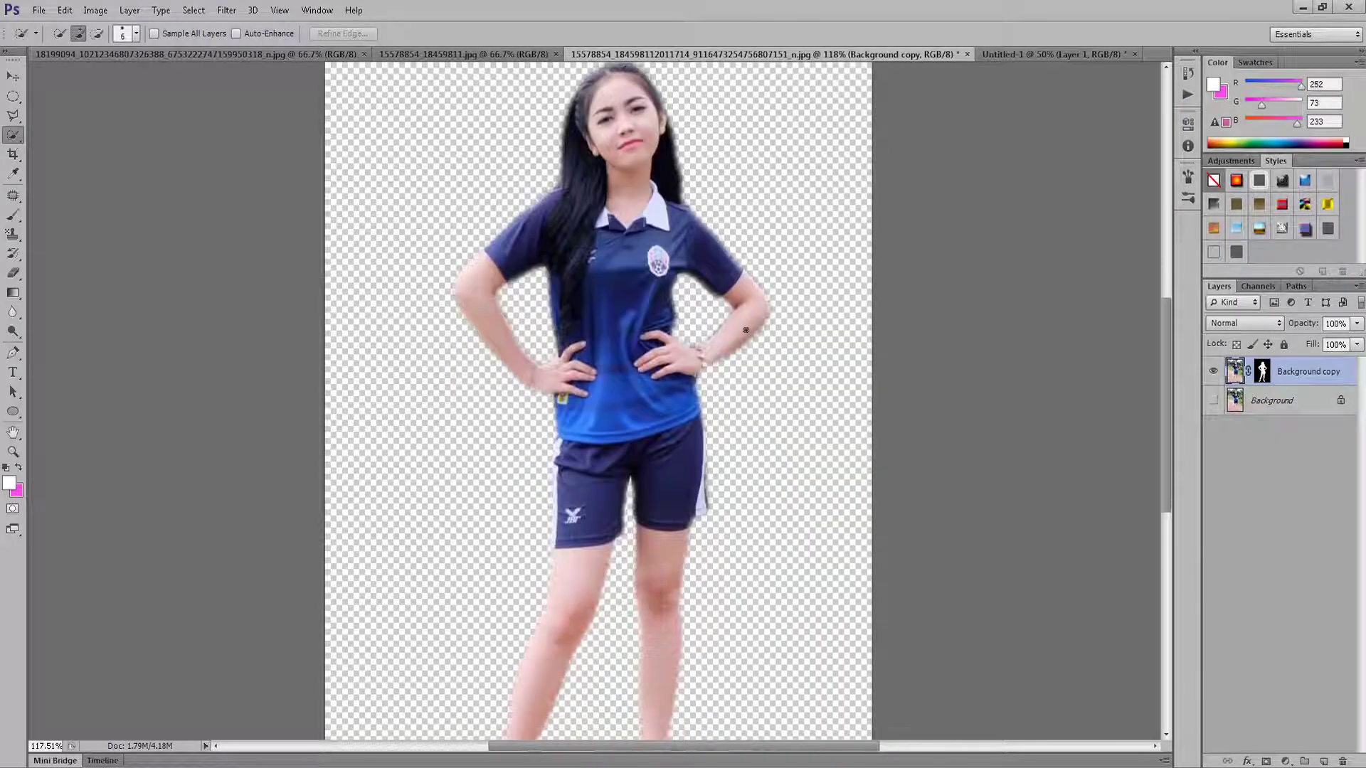
scroll(745, 330, down, 3)
scroll(732, 344, down, 3)
scroll(698, 365, up, 3)
scroll(697, 365, up, 3)
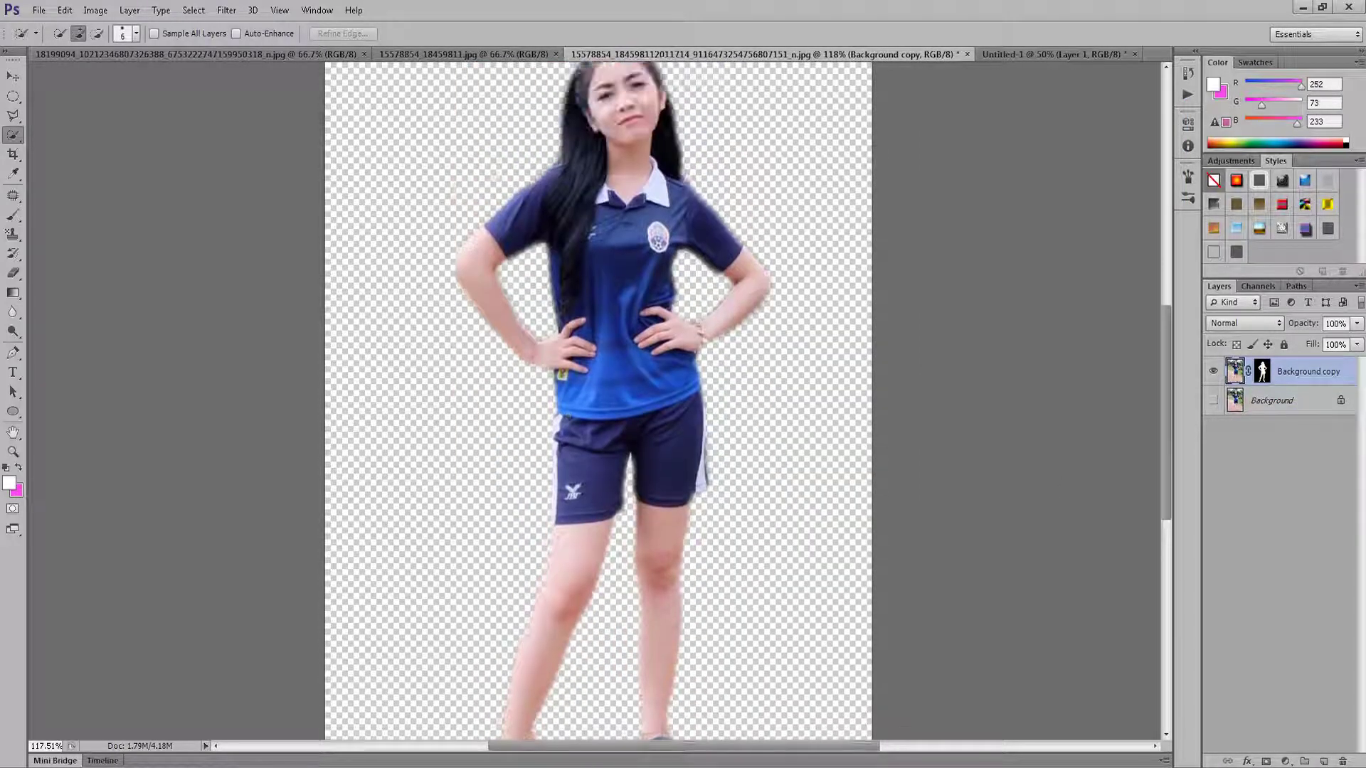
scroll(577, 397, up, 1)
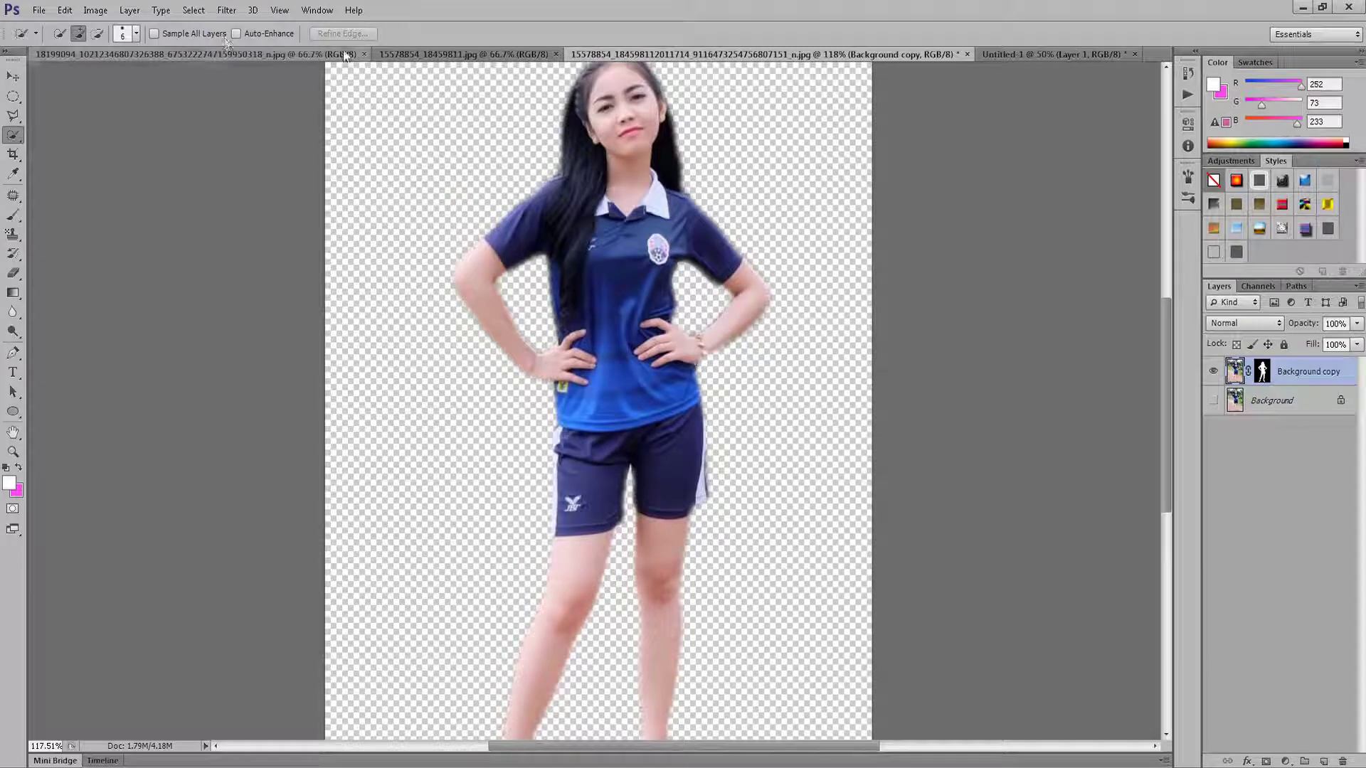
scroll(236, 127, up, 2)
scroll(236, 127, up, 2)
scroll(598, 398, down, 3)
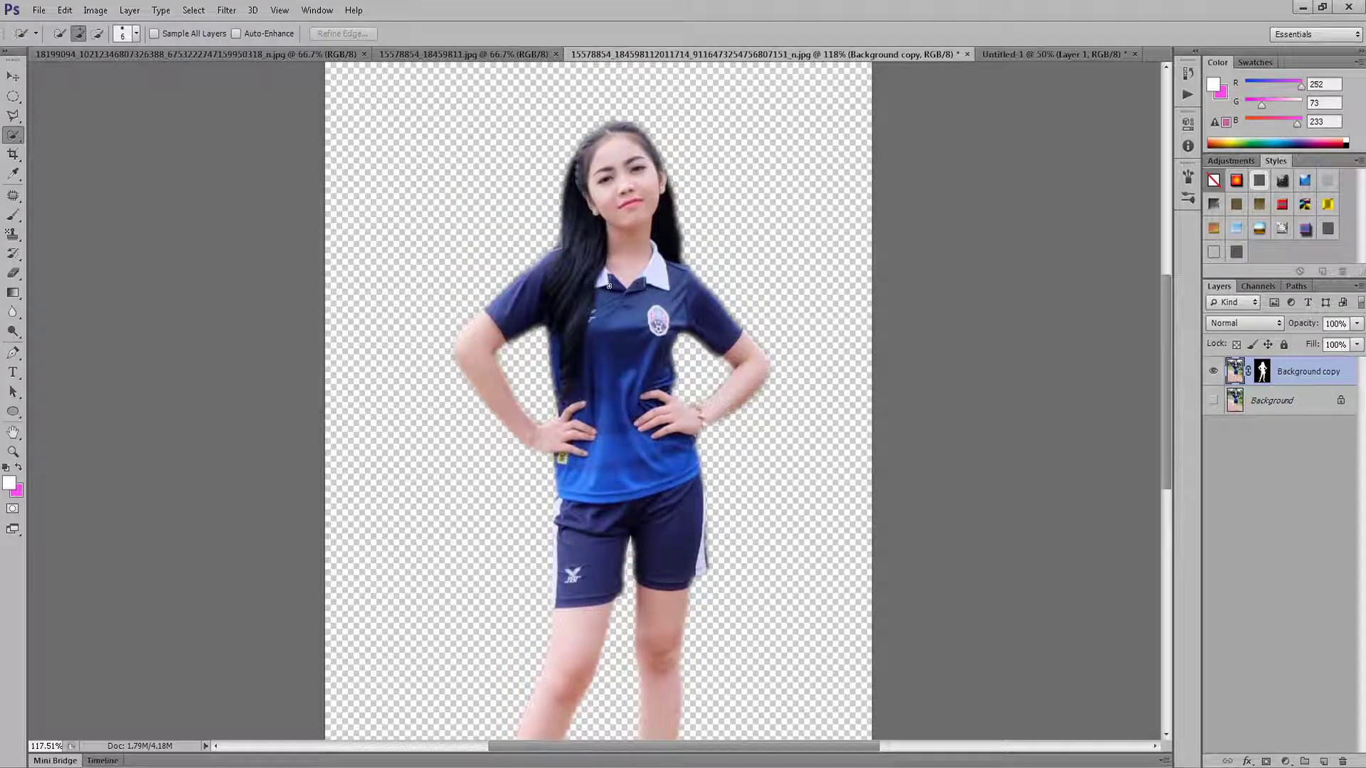
scroll(597, 398, up, 4)
scroll(597, 398, down, 3)
key(v)
mouse_move(670, 391)
mouse_down()
mouse_move(736, 367)
mouse_move(682, 349)
mouse_move(666, 362)
mouse_up()
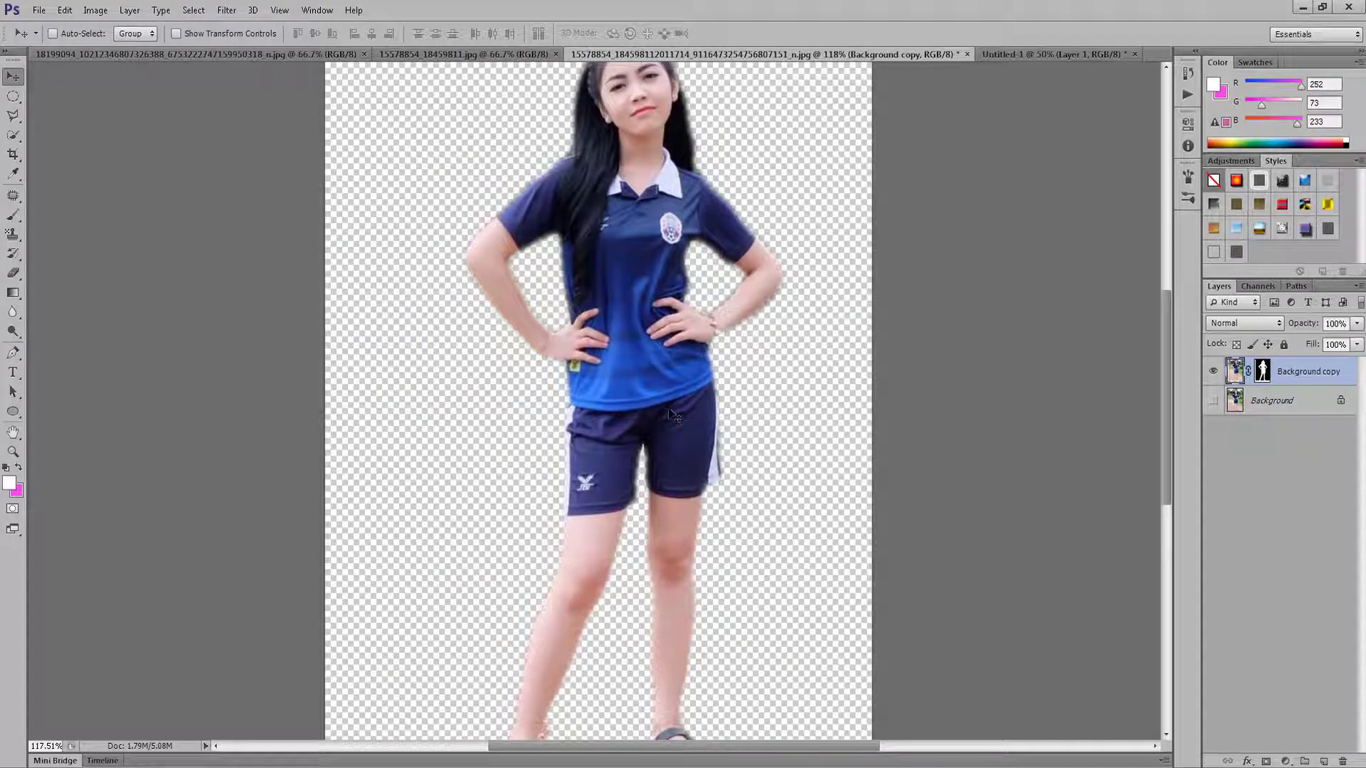
Start dragging the cutout off its canvas toward the Untitled-1 document.
scroll(674, 410, down, 2)
scroll(674, 410, up, 1)
scroll(641, 370, up, 1)
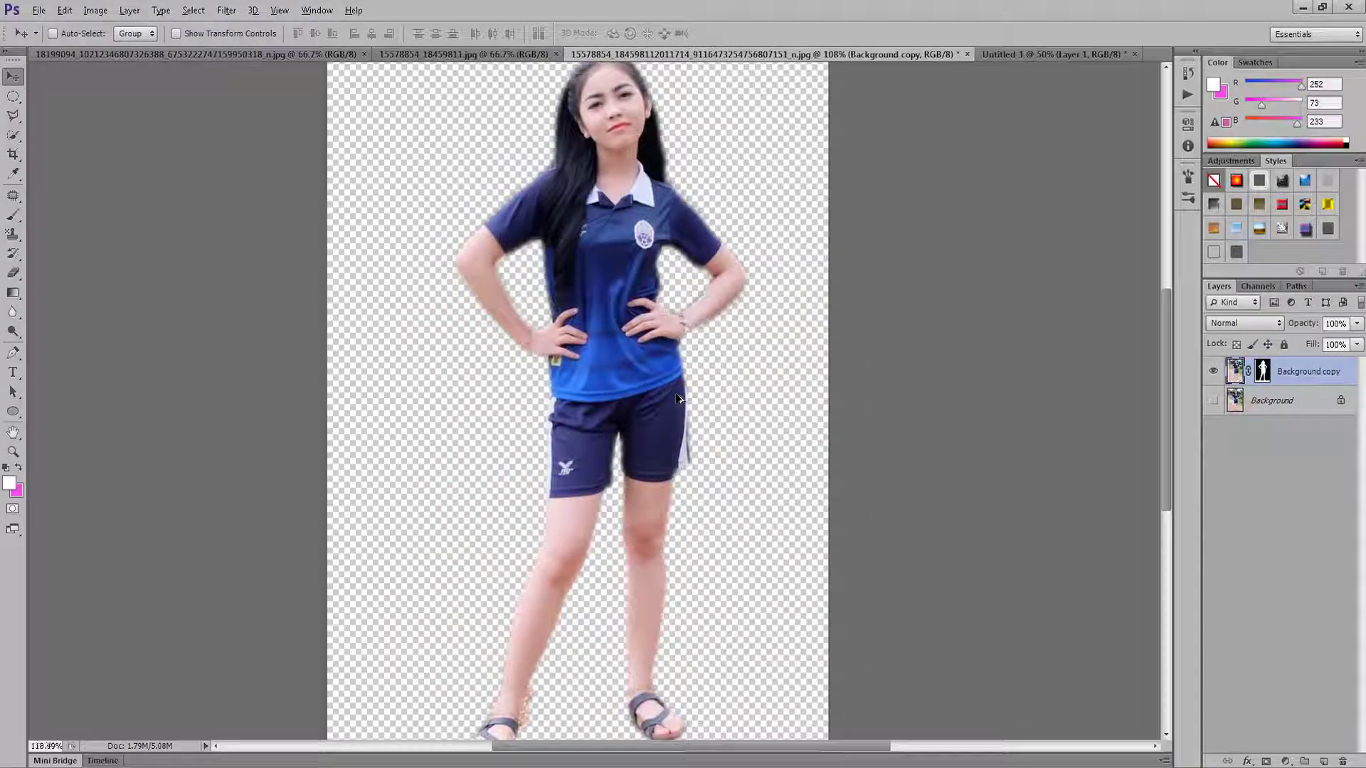
scroll(616, 331, up, 1)
drag(617, 330, 619, 410)
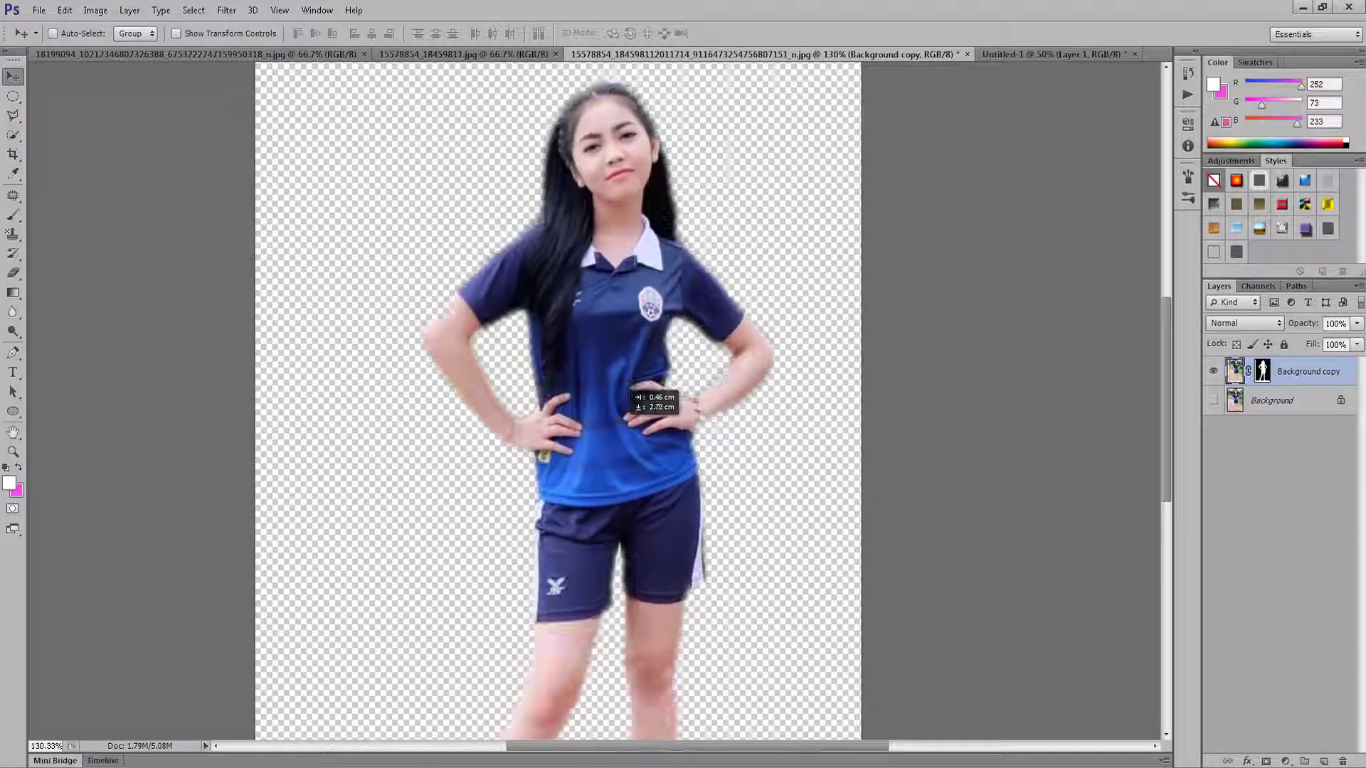
Drop the cutout figure onto the white Untitled-1 canvas.
drag(618, 410, 738, 400)
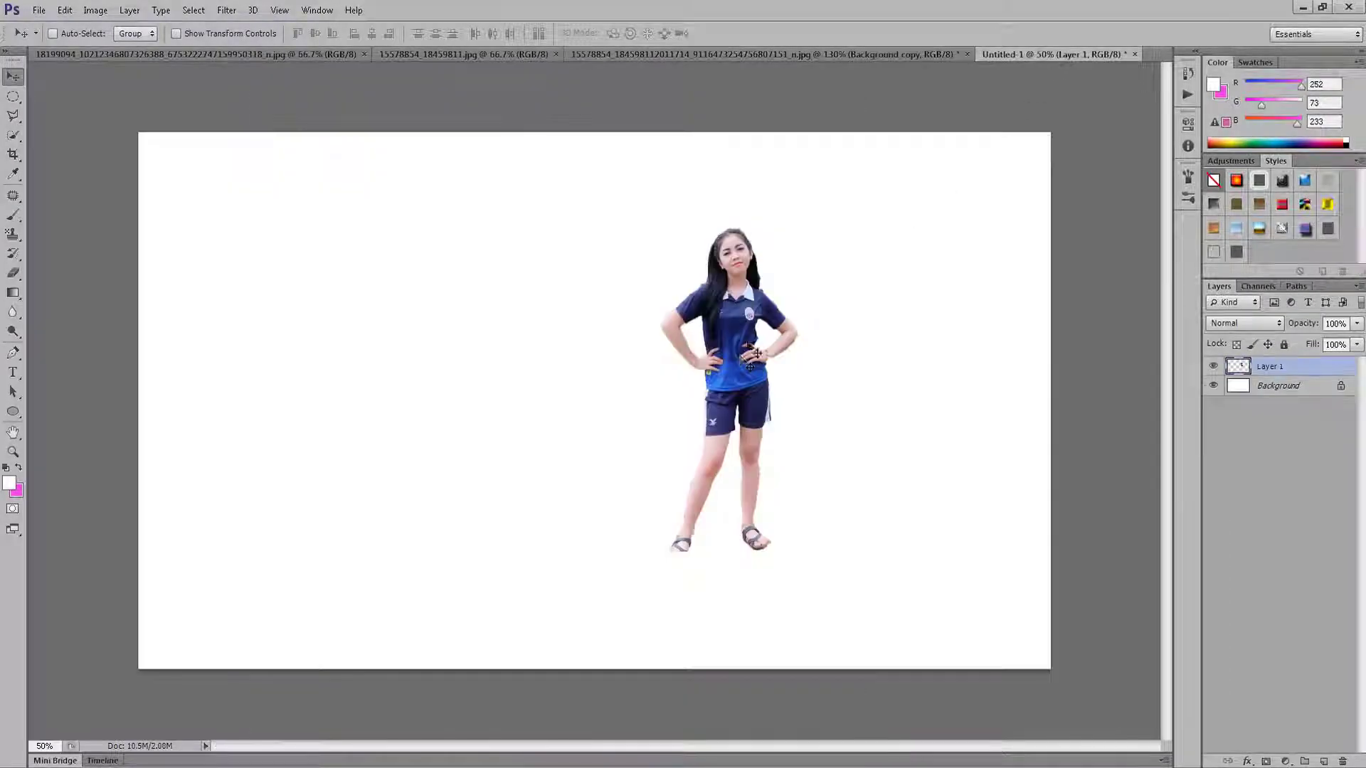
scroll(738, 400, up, 1)
scroll(740, 398, up, 1)
scroll(783, 227, down, 1)
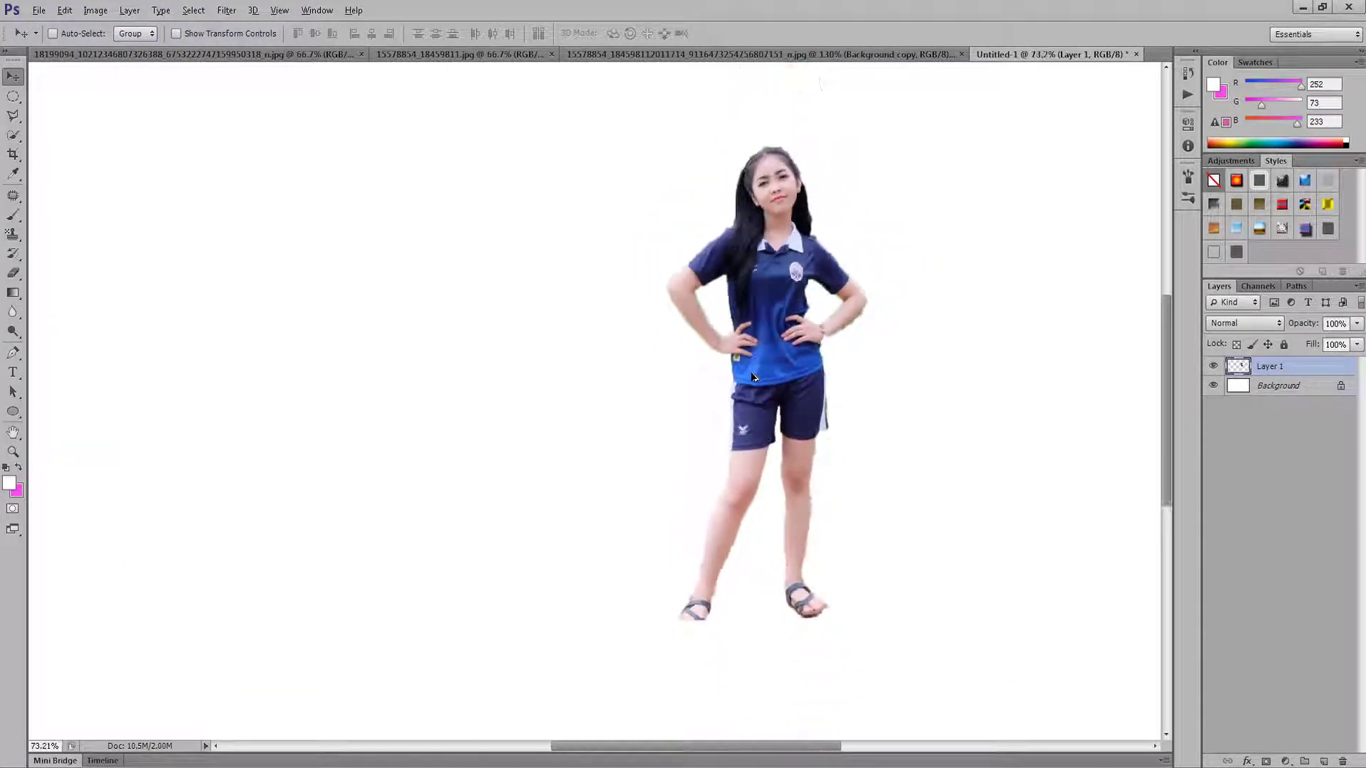
Drag a second copy of the cutout from its document onto the white canvas.
click(761, 56)
mouse_move(649, 281)
mouse_down()
mouse_move(475, 300)
mouse_move(427, 370)
mouse_move(551, 327)
mouse_up()
scroll(630, 352, up, 2)
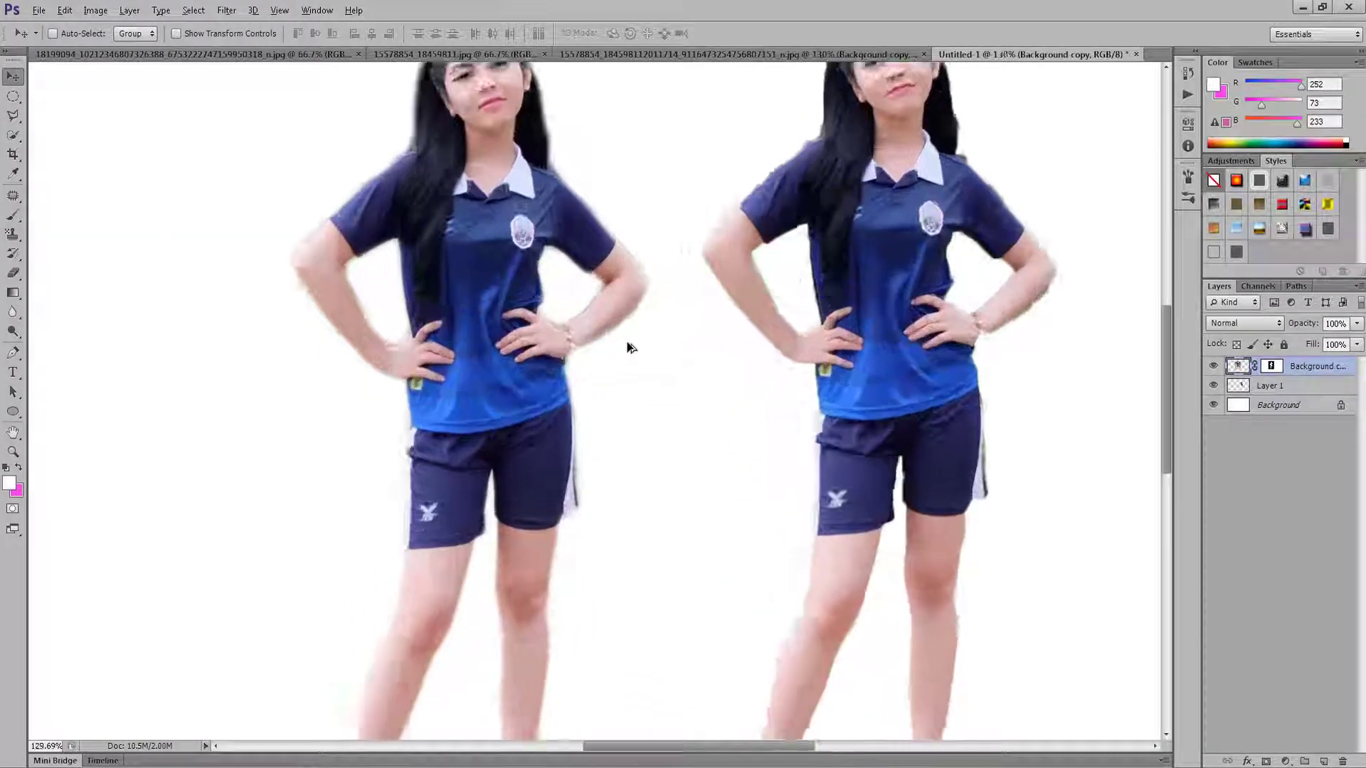
scroll(628, 346, up, 1)
scroll(630, 345, down, 1)
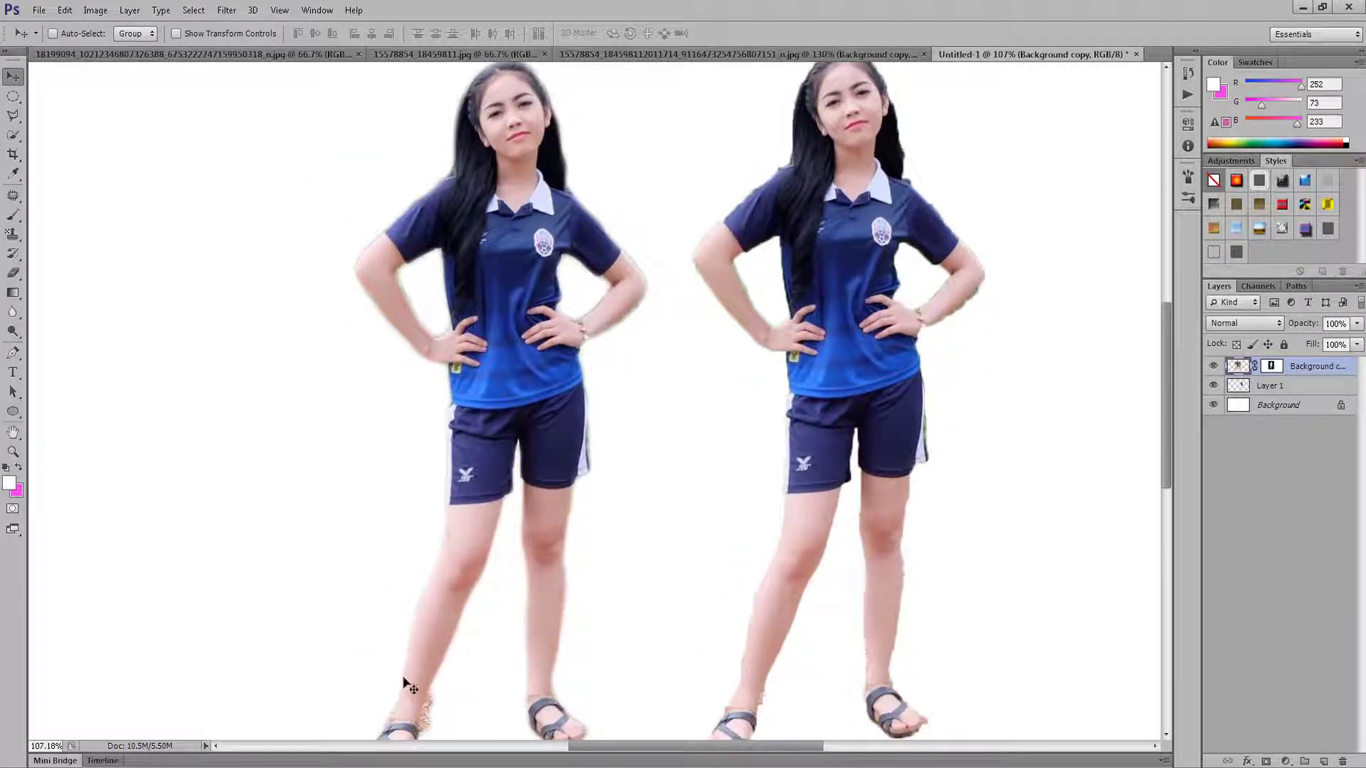
scroll(435, 674, down, 3)
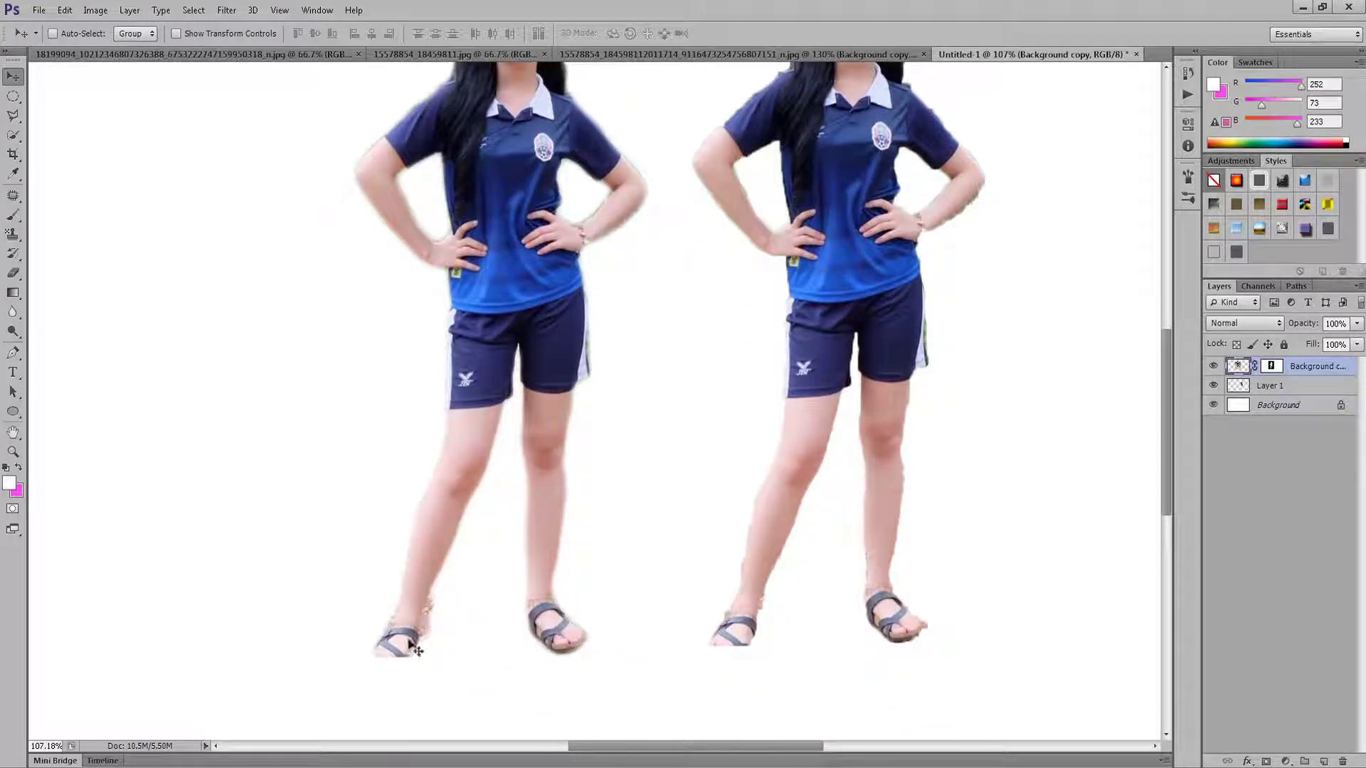
scroll(504, 576, up, 1)
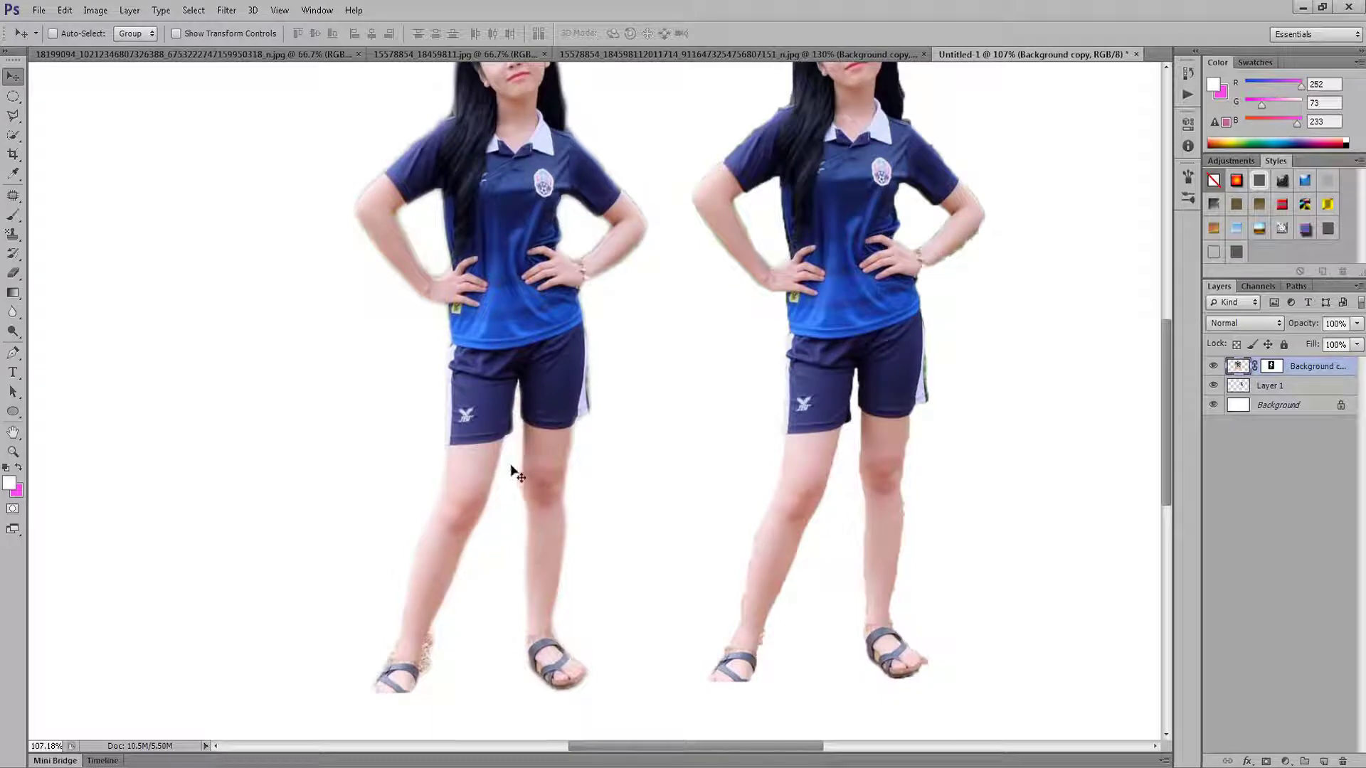
scroll(512, 472, up, 1)
scroll(398, 320, up, 1)
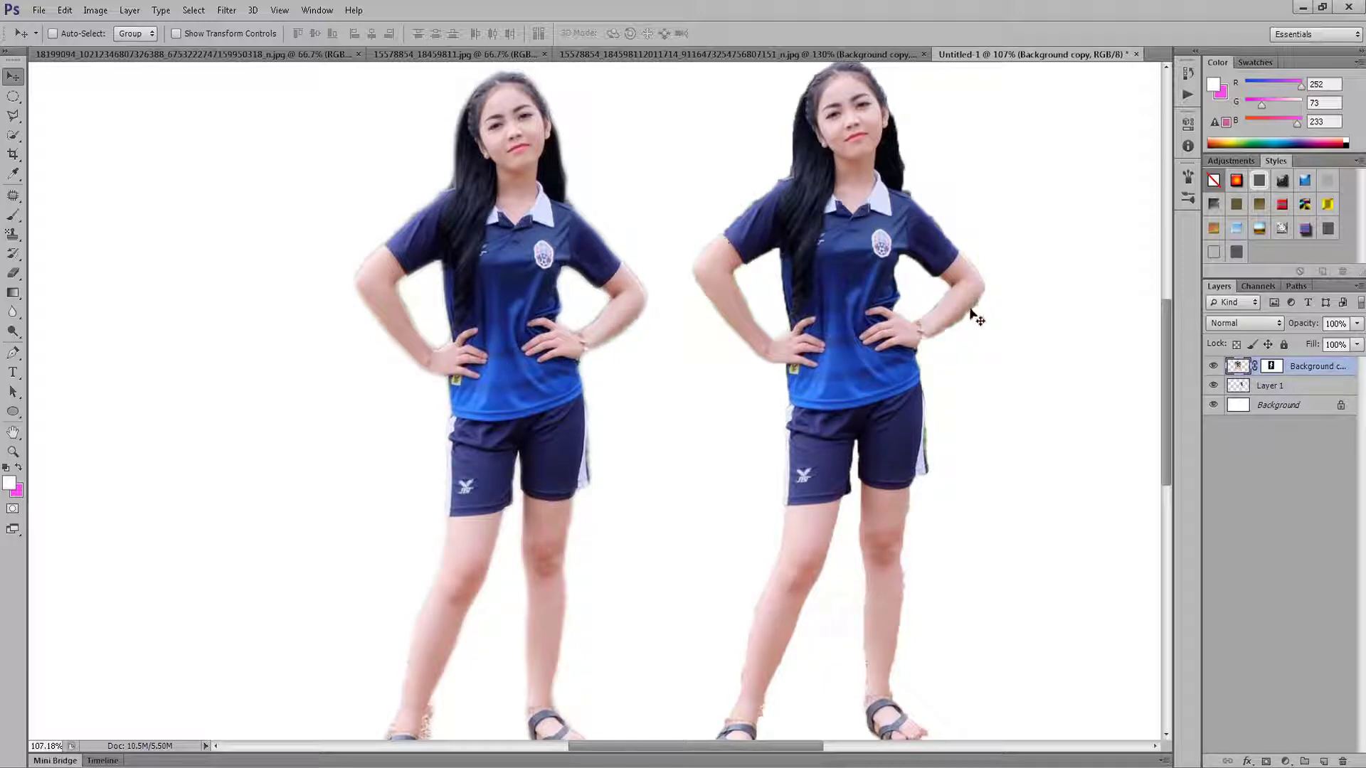
scroll(905, 194, up, 1)
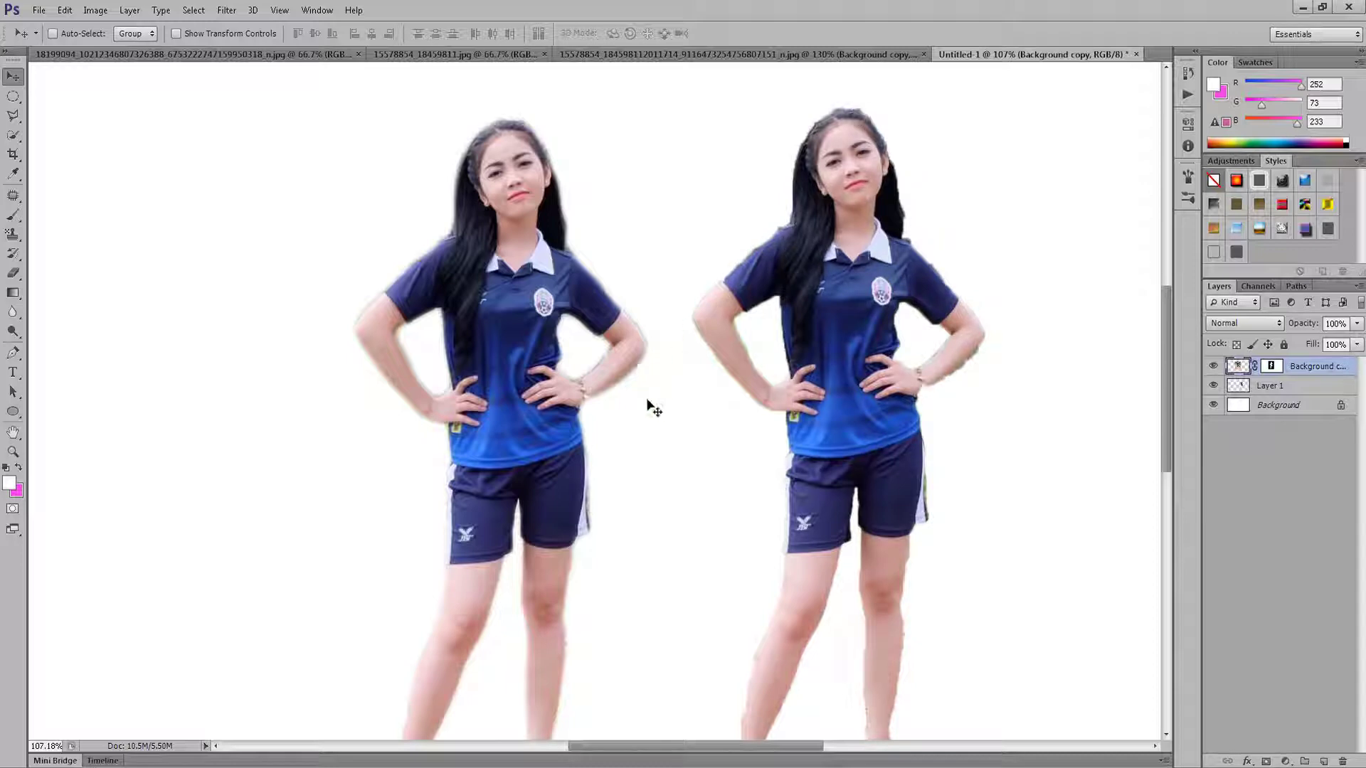
Reposition the figures, nudging the left one down, and fit the canvas in view.
drag(377, 334, 477, 413)
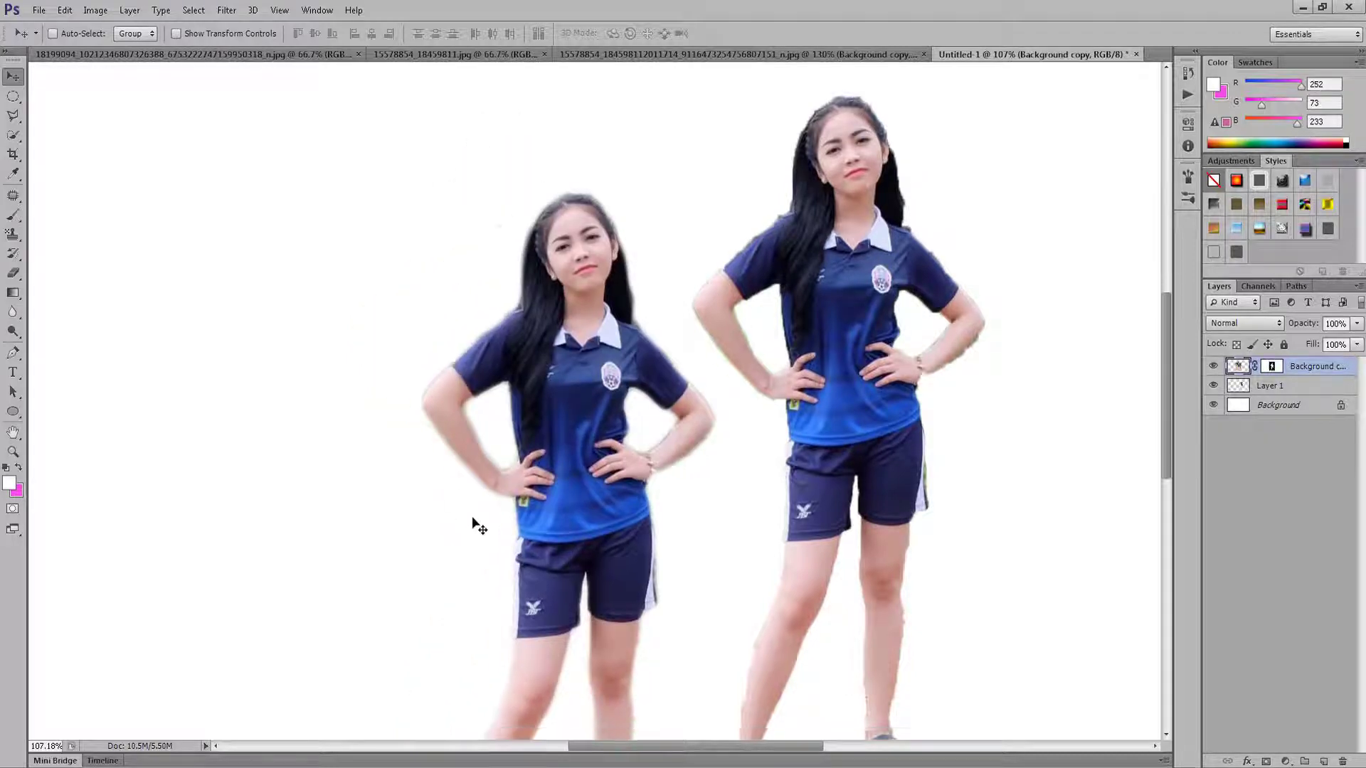
scroll(476, 498, down, 3)
drag(615, 415, 626, 293)
scroll(626, 294, up, 3)
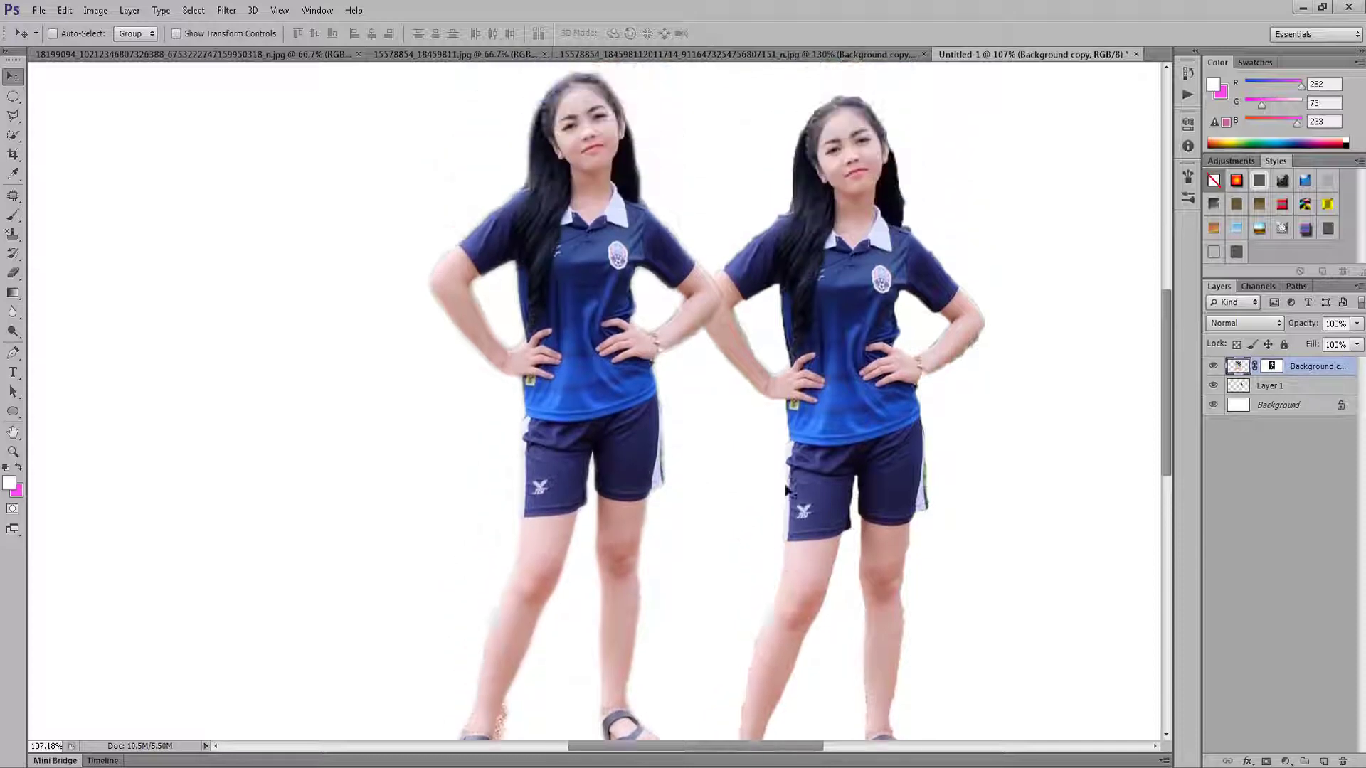
scroll(633, 320, up, 1)
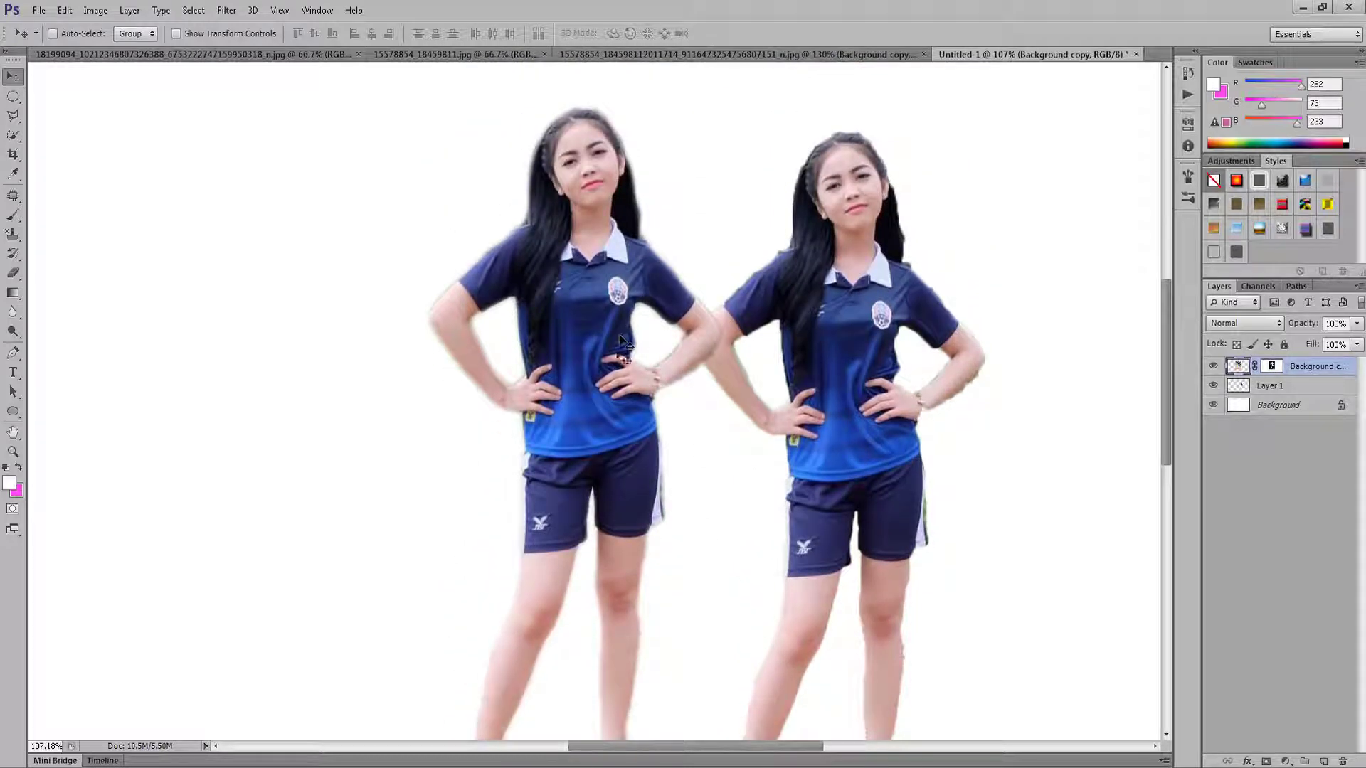
drag(619, 341, 619, 375)
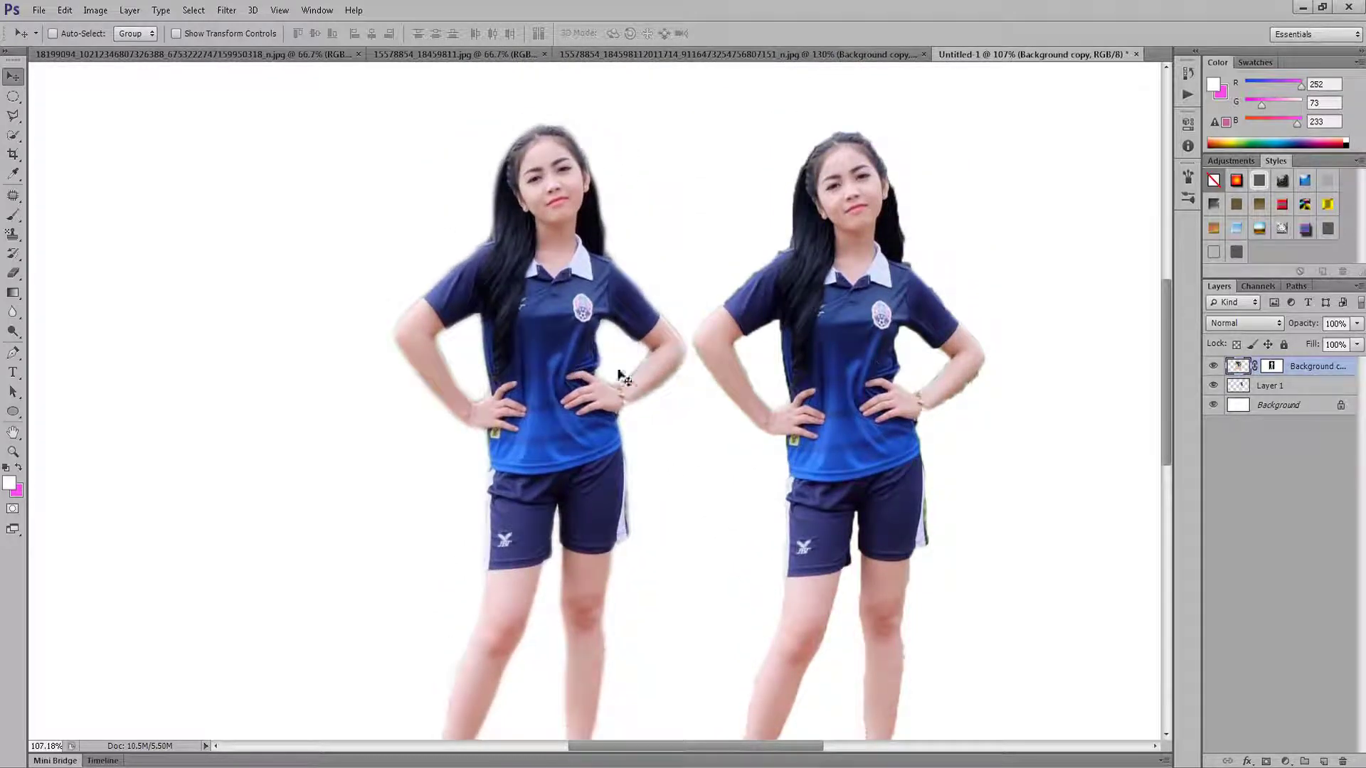
key(ctrl+0)
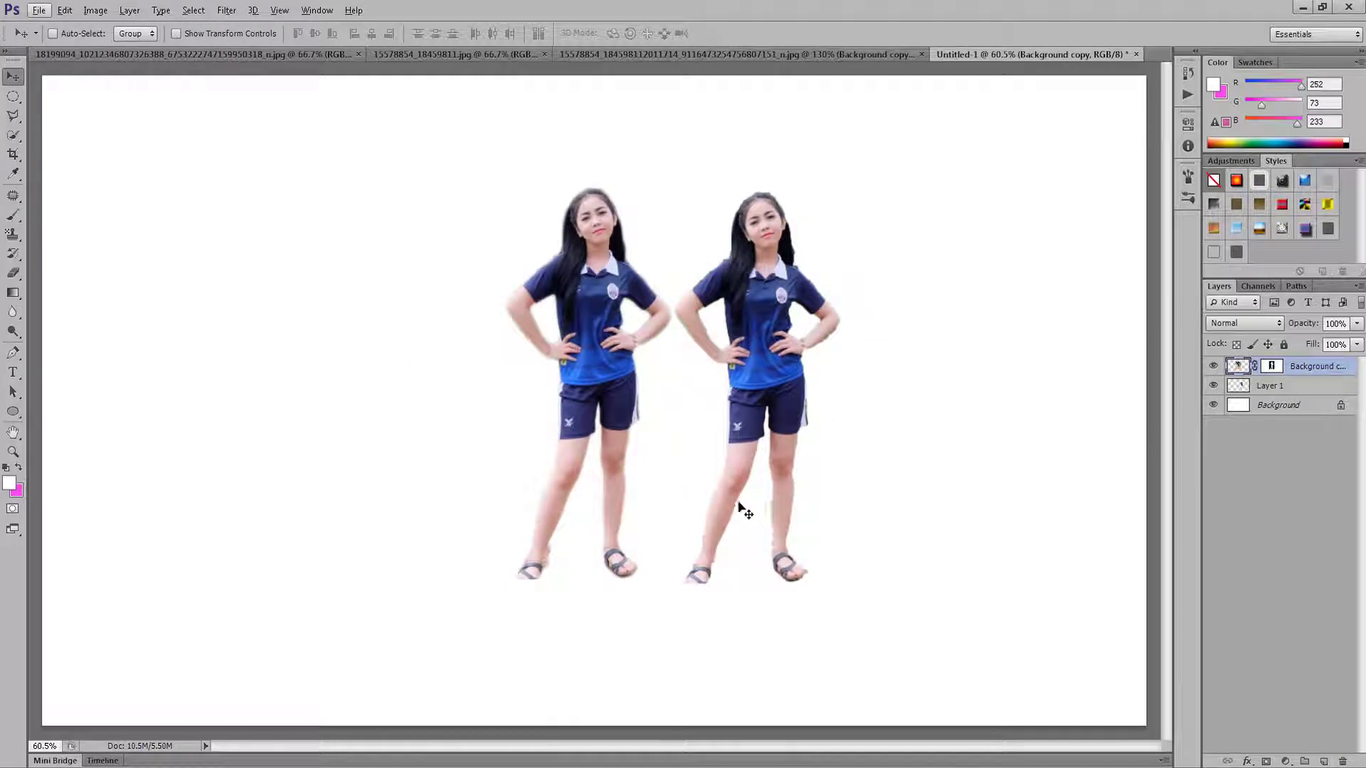
scroll(743, 455, up, 3)
scroll(412, 492, up, 1)
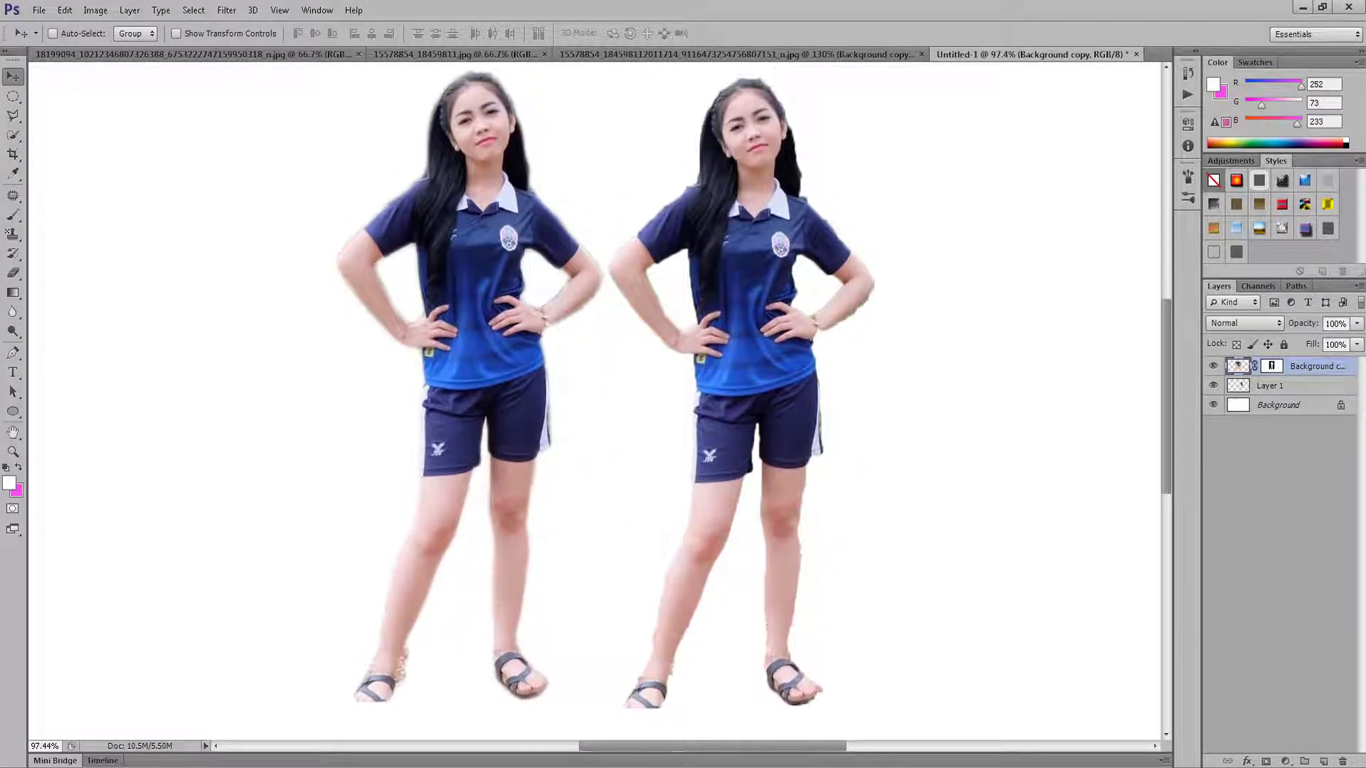
Alt-drag to duplicate a figure and place the copy on the left.
drag(792, 374, 522, 381)
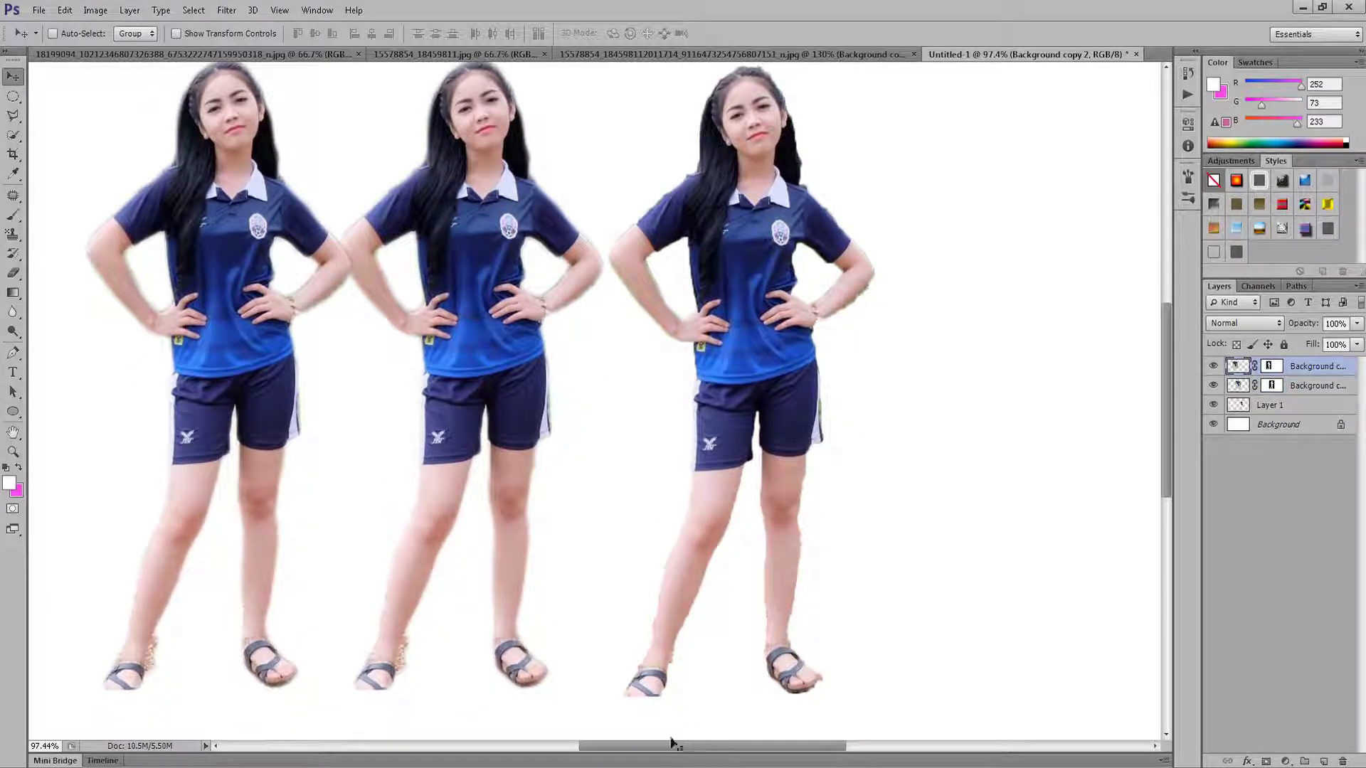
mouse_move(670, 747)
mouse_down()
mouse_move(540, 747)
mouse_move(595, 747)
mouse_up()
scroll(548, 609, up, 2)
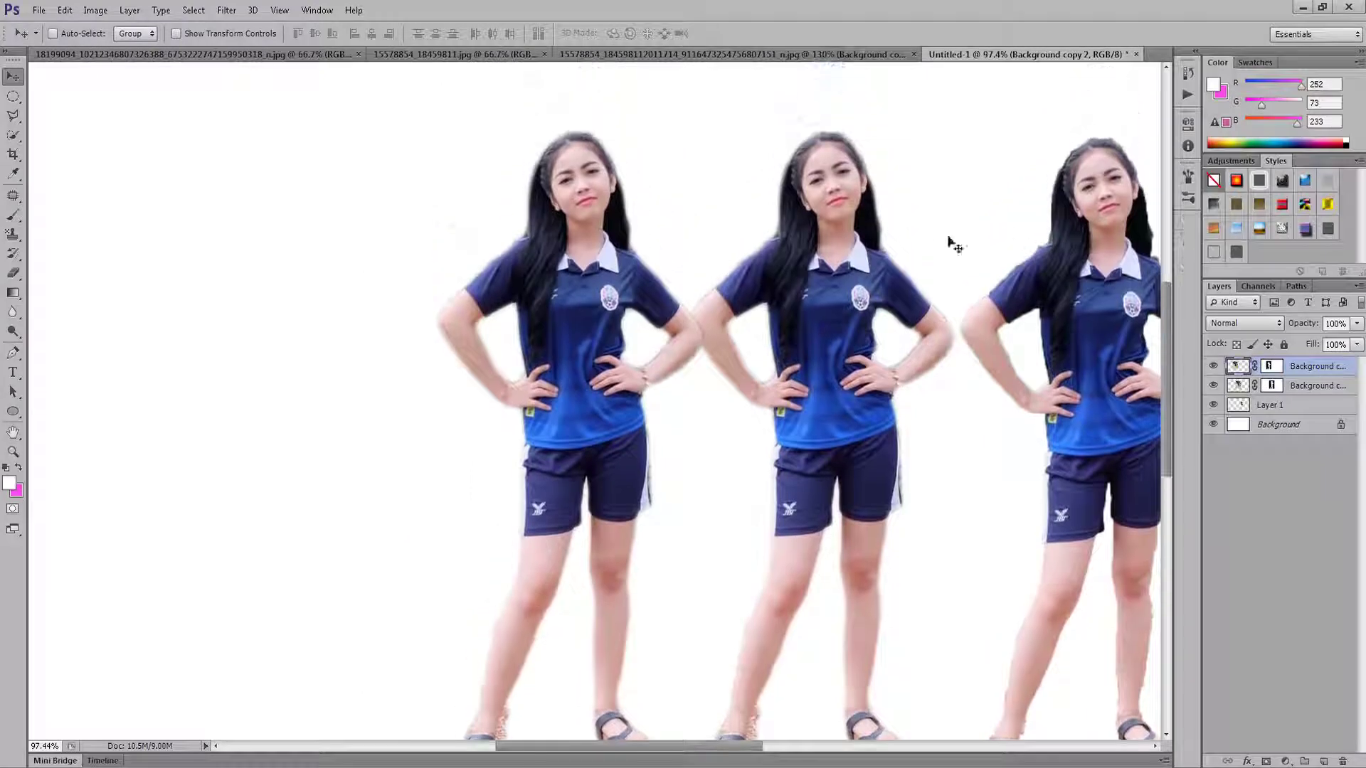
scroll(484, 355, up, 1)
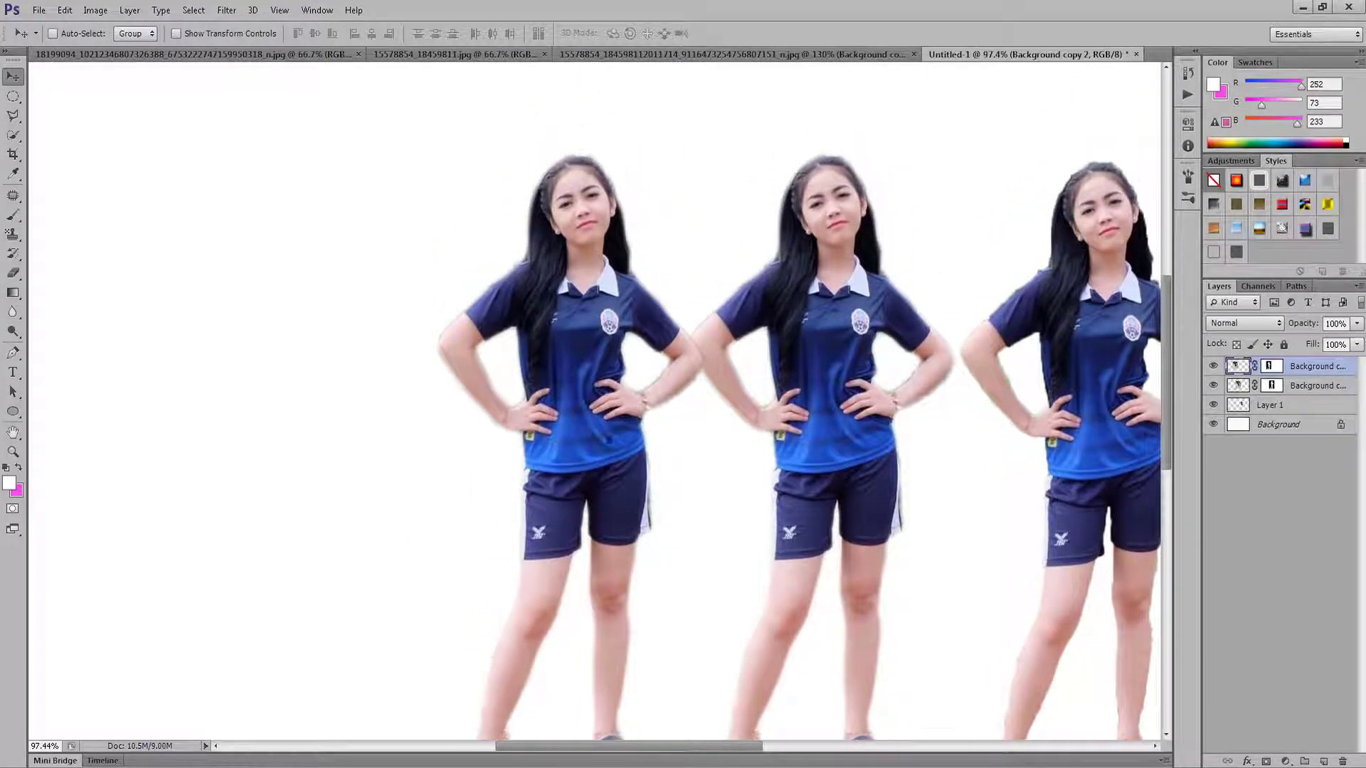
scroll(526, 398, down, 2)
scroll(568, 441, left, 5)
scroll(619, 484, right, 4)
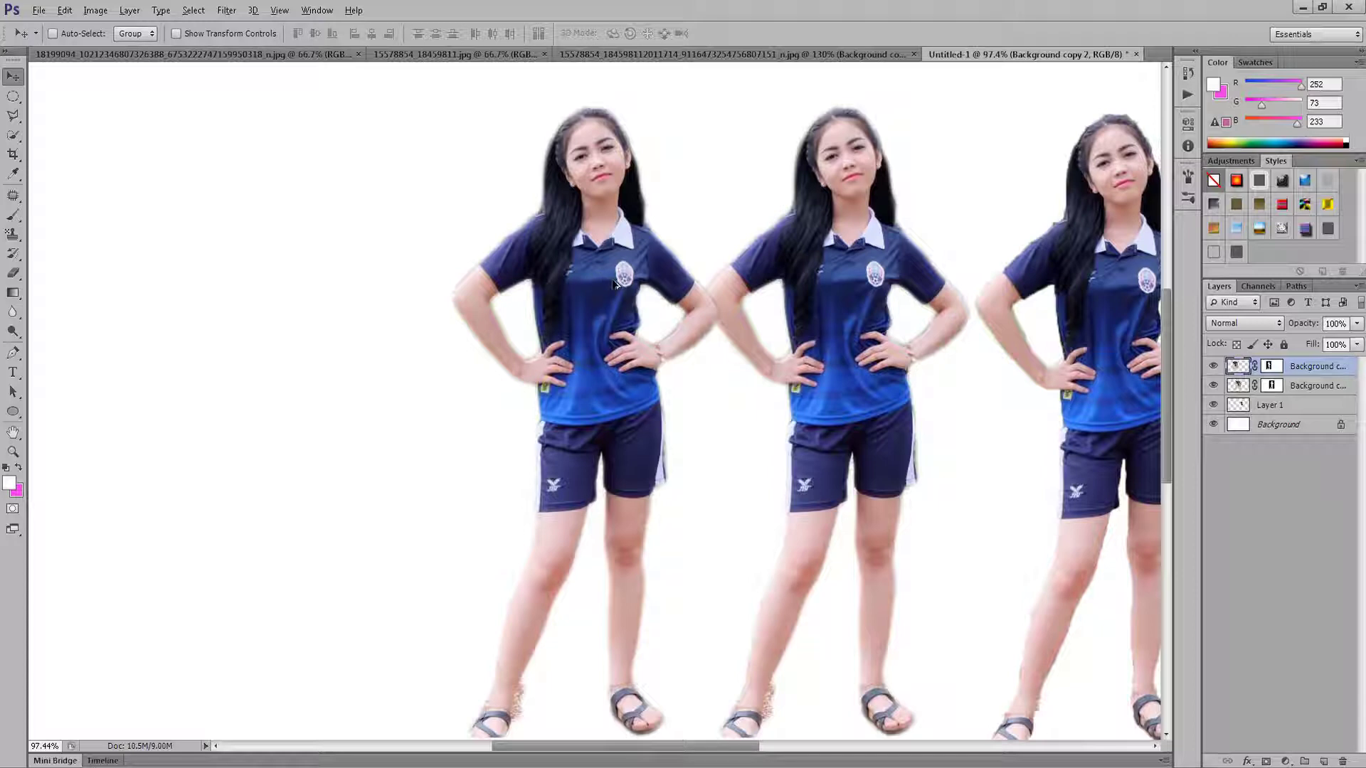
Alt-drag two more copies leftward to complete a row of five figures.
mouse_move(590, 269)
mouse_down()
mouse_move(118, 270)
mouse_move(431, 268)
mouse_up()
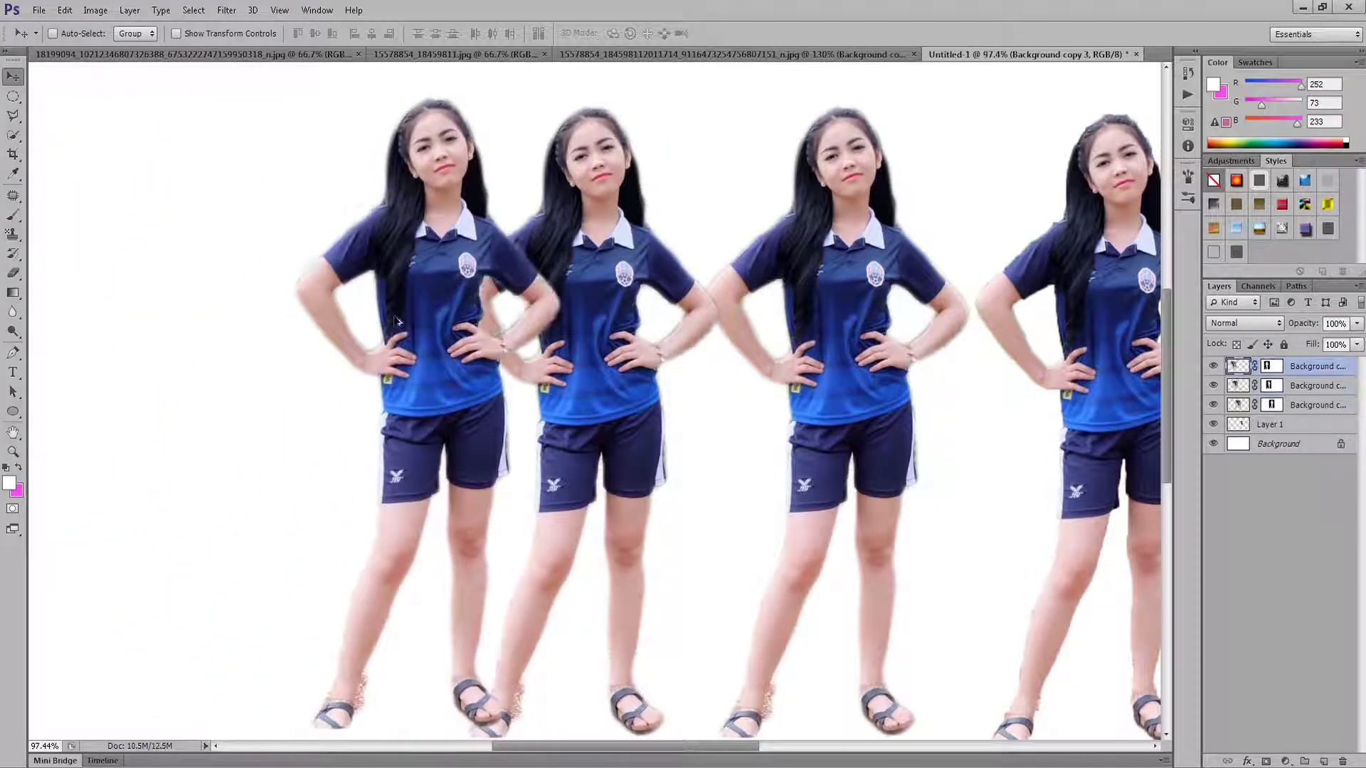
drag(453, 316, 260, 288)
scroll(576, 341, down, 1)
scroll(561, 334, down, 1)
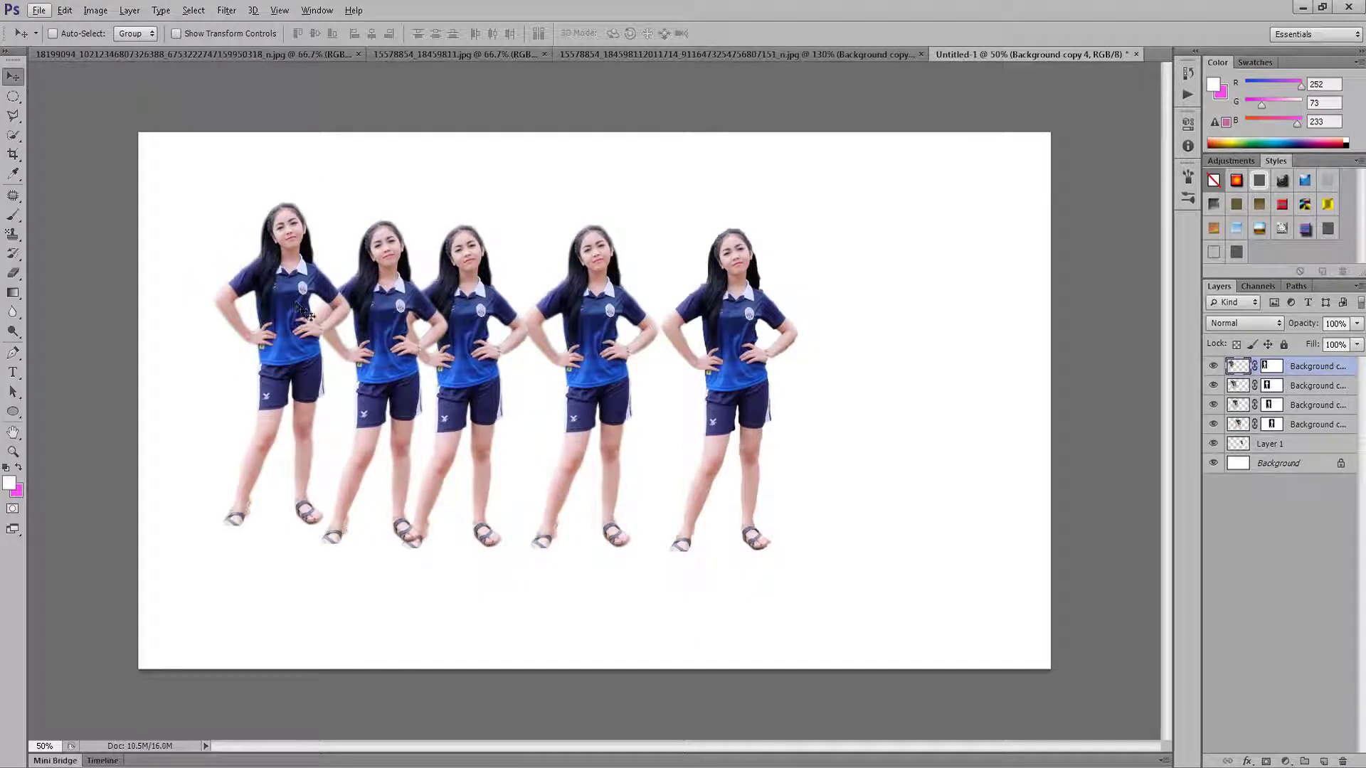
scroll(352, 356, up, 2)
scroll(247, 323, up, 3)
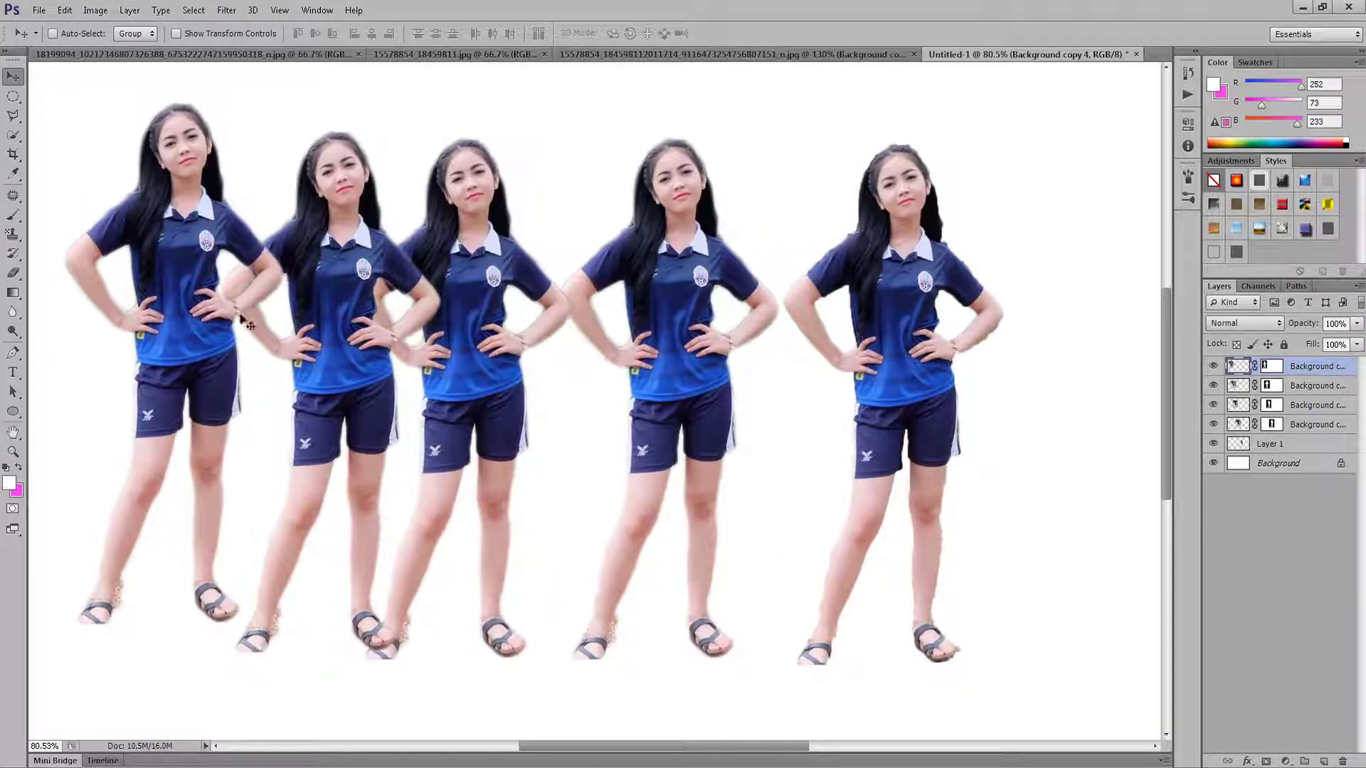
scroll(274, 348, up, 1)
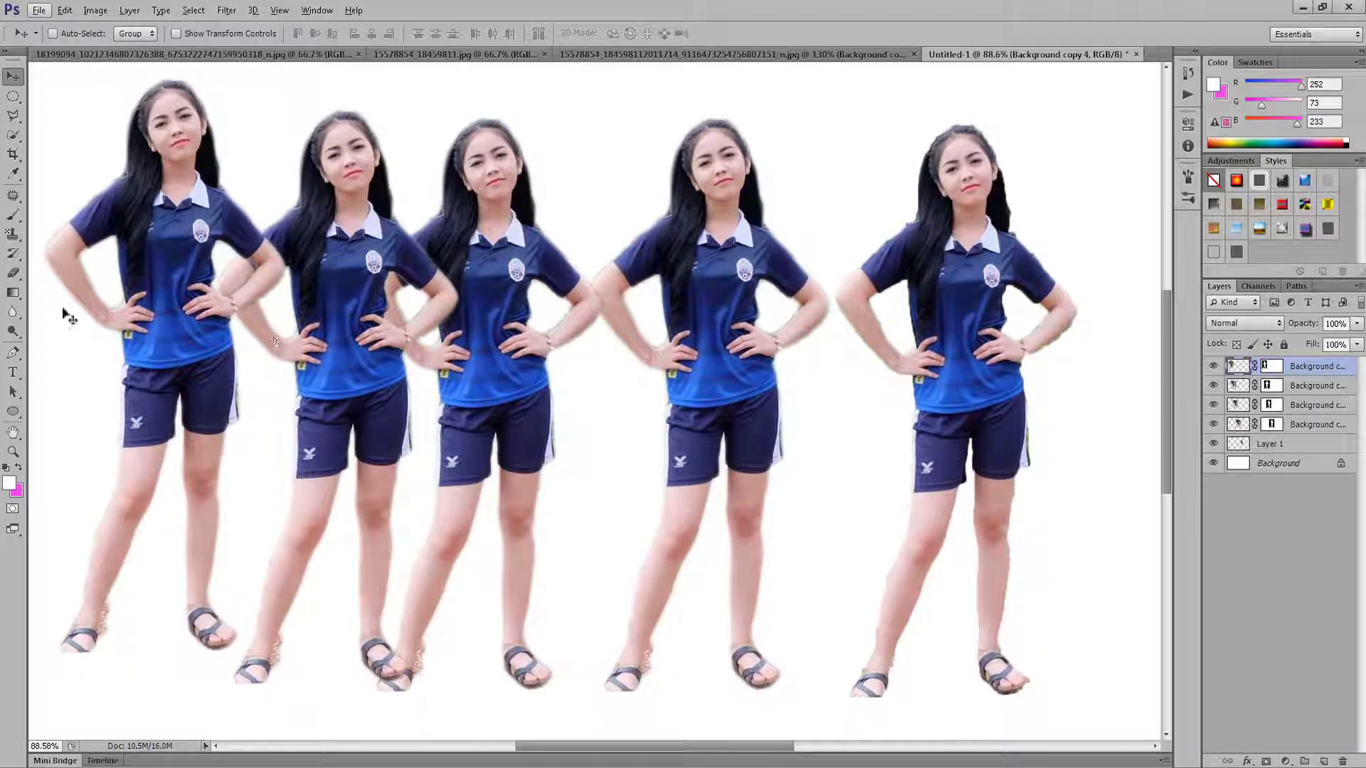
Erase the first figure's elbow and forearm edge with the Eraser, then at 100% opacity.
click(12, 273)
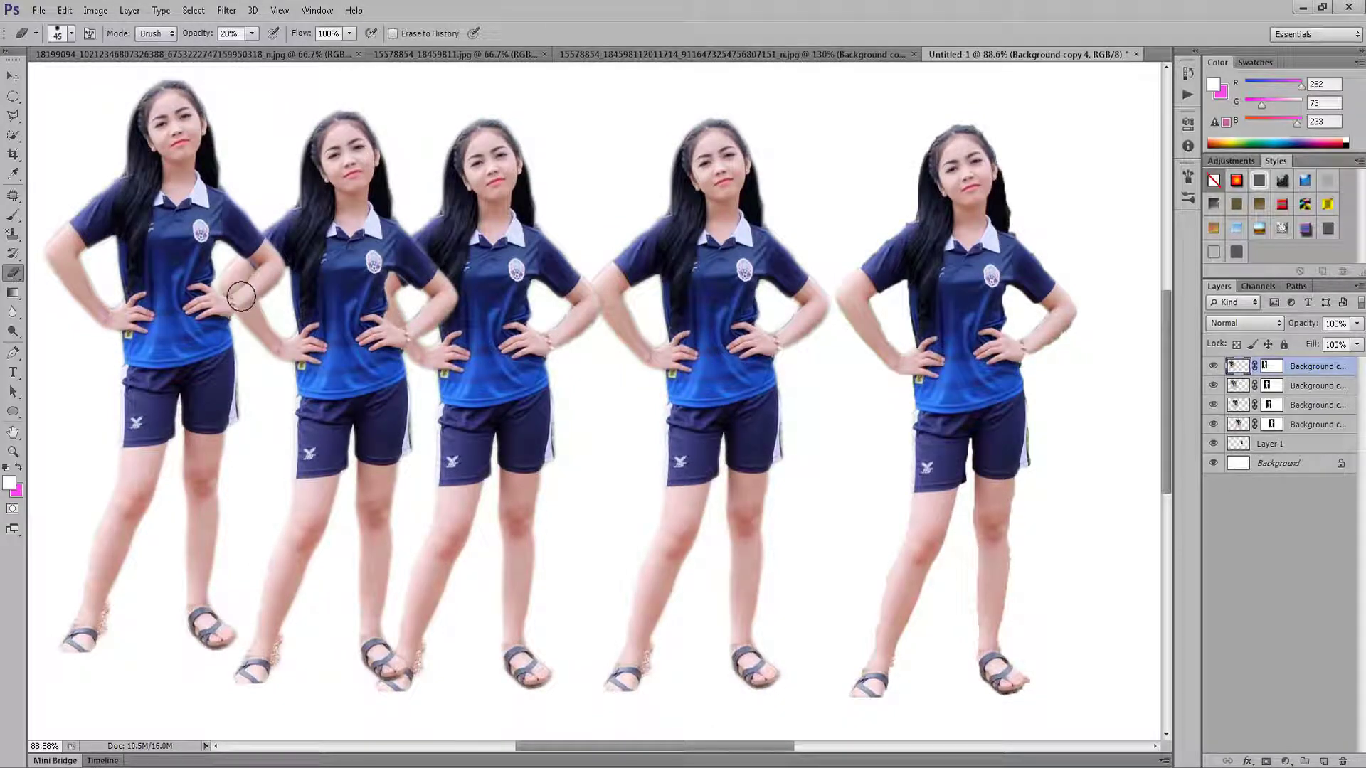
scroll(241, 296, up, 2)
scroll(244, 289, up, 1)
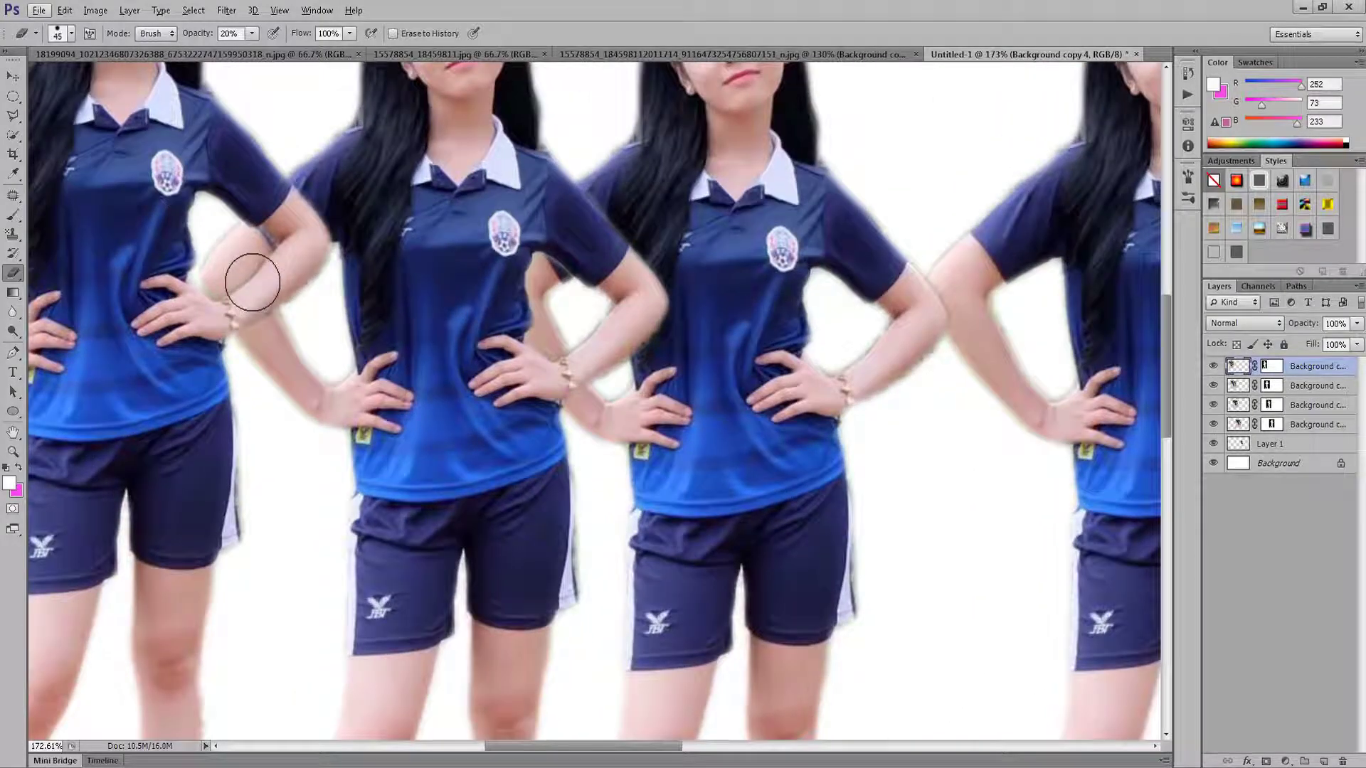
drag(242, 293, 254, 318)
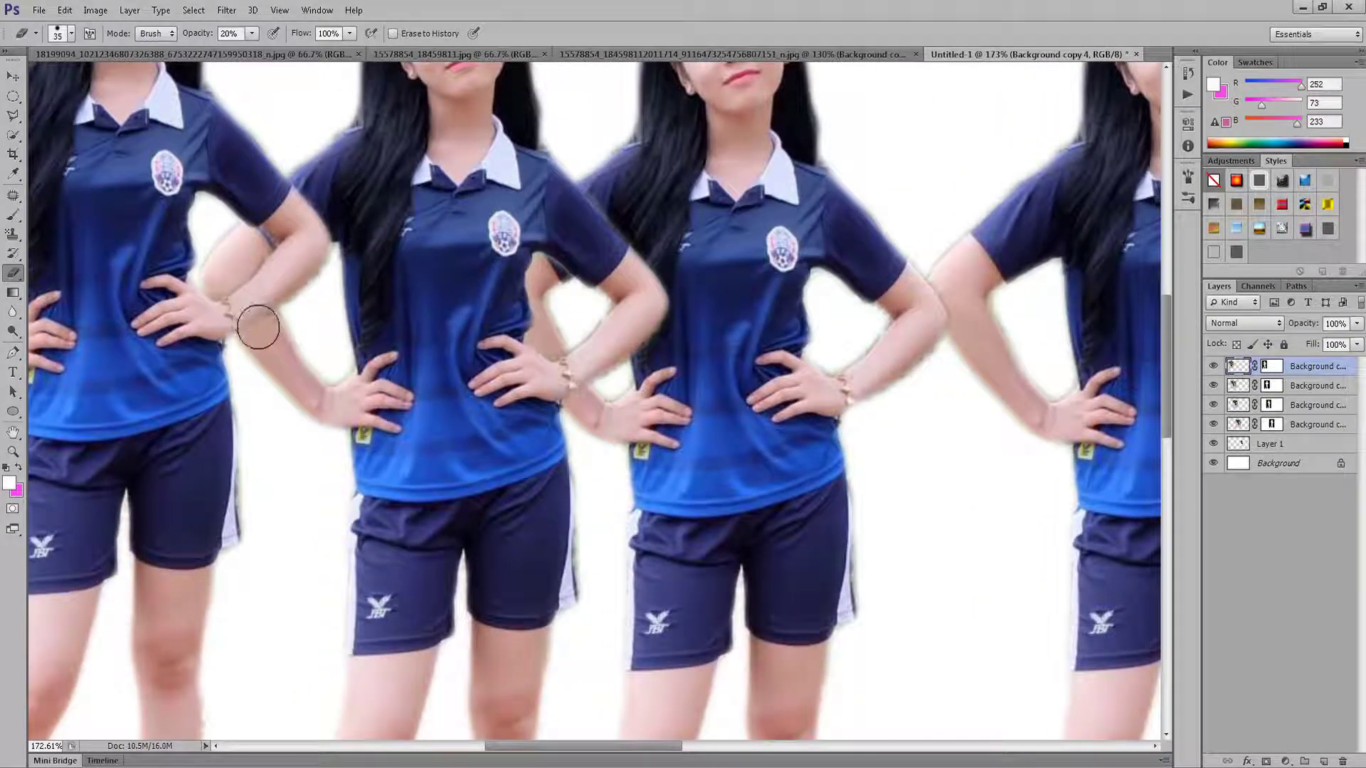
click(229, 34)
text(100)
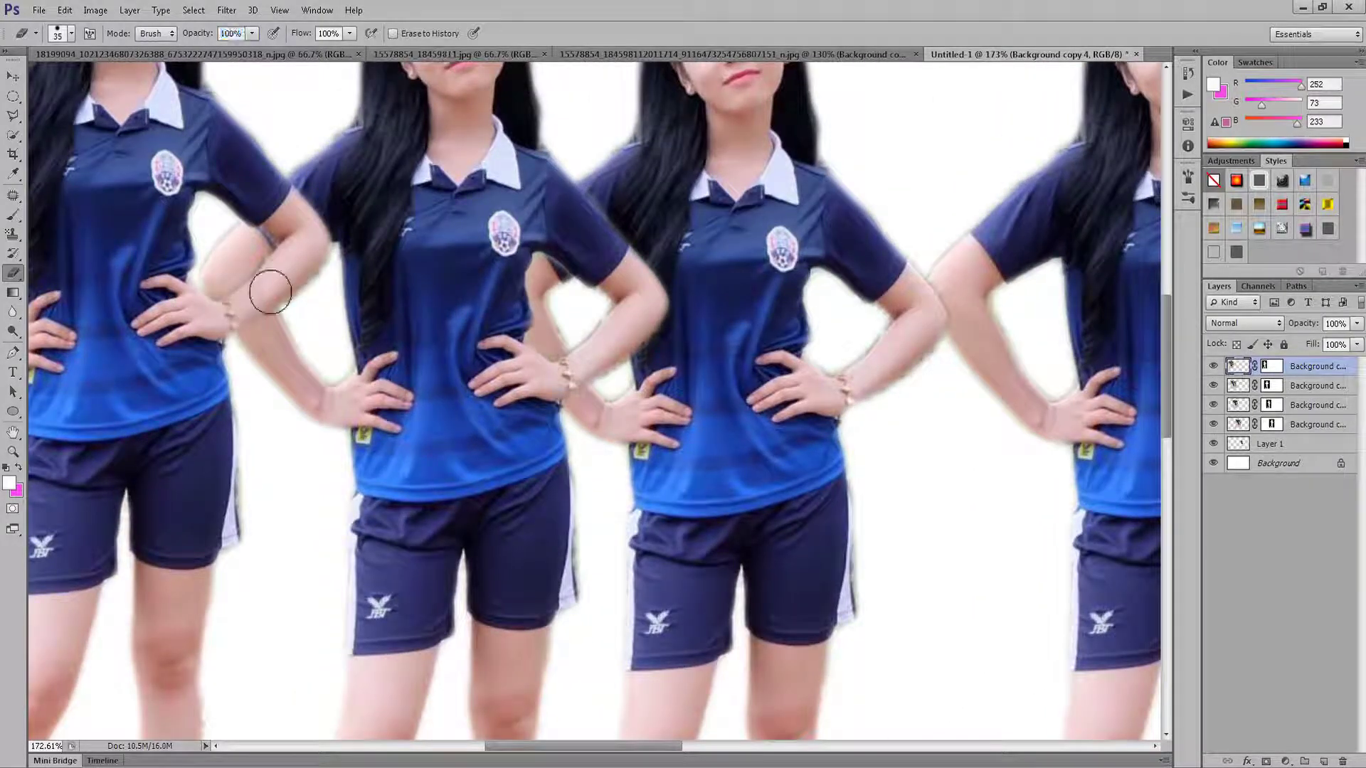
mouse_move(271, 292)
mouse_down()
mouse_move(249, 283)
mouse_move(260, 320)
mouse_up()
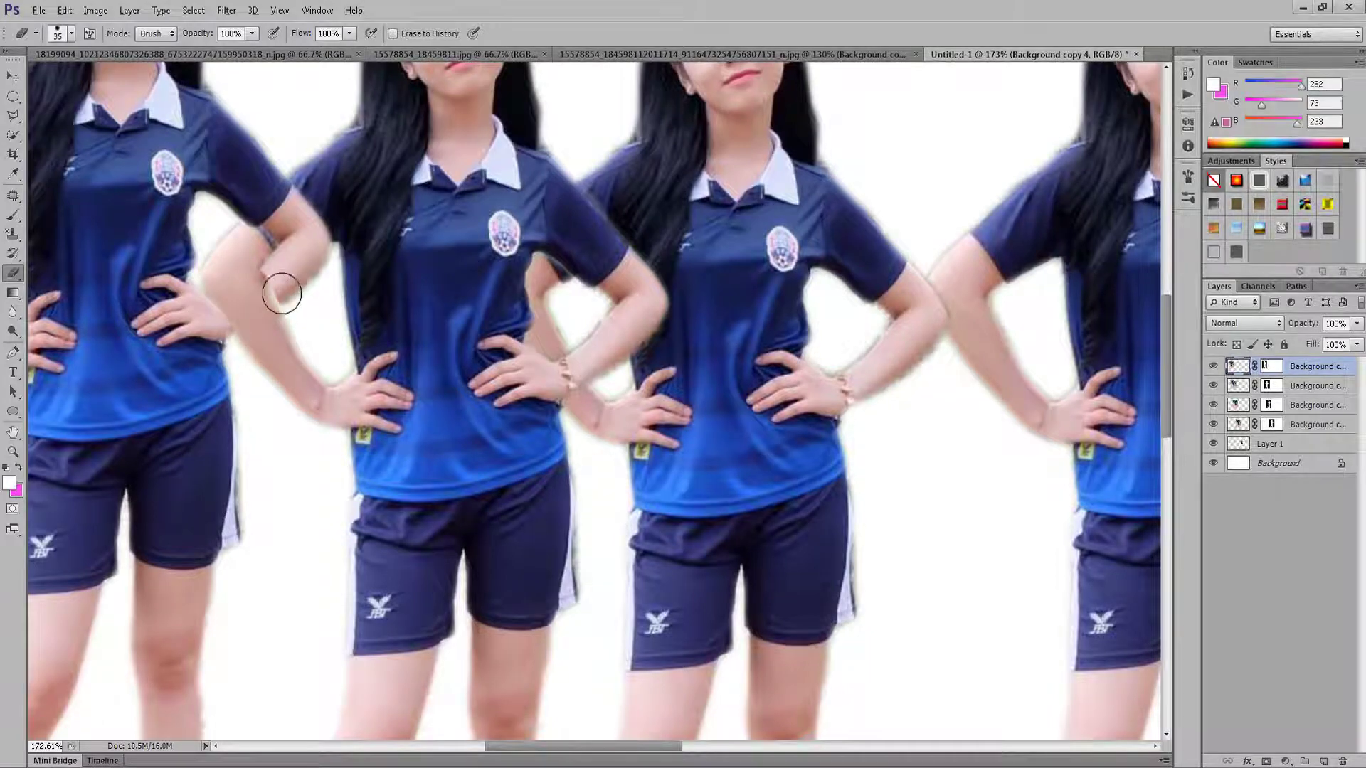
Fit the composition with Ctrl+0 and pan across the row of figures.
key(ctrl+0)
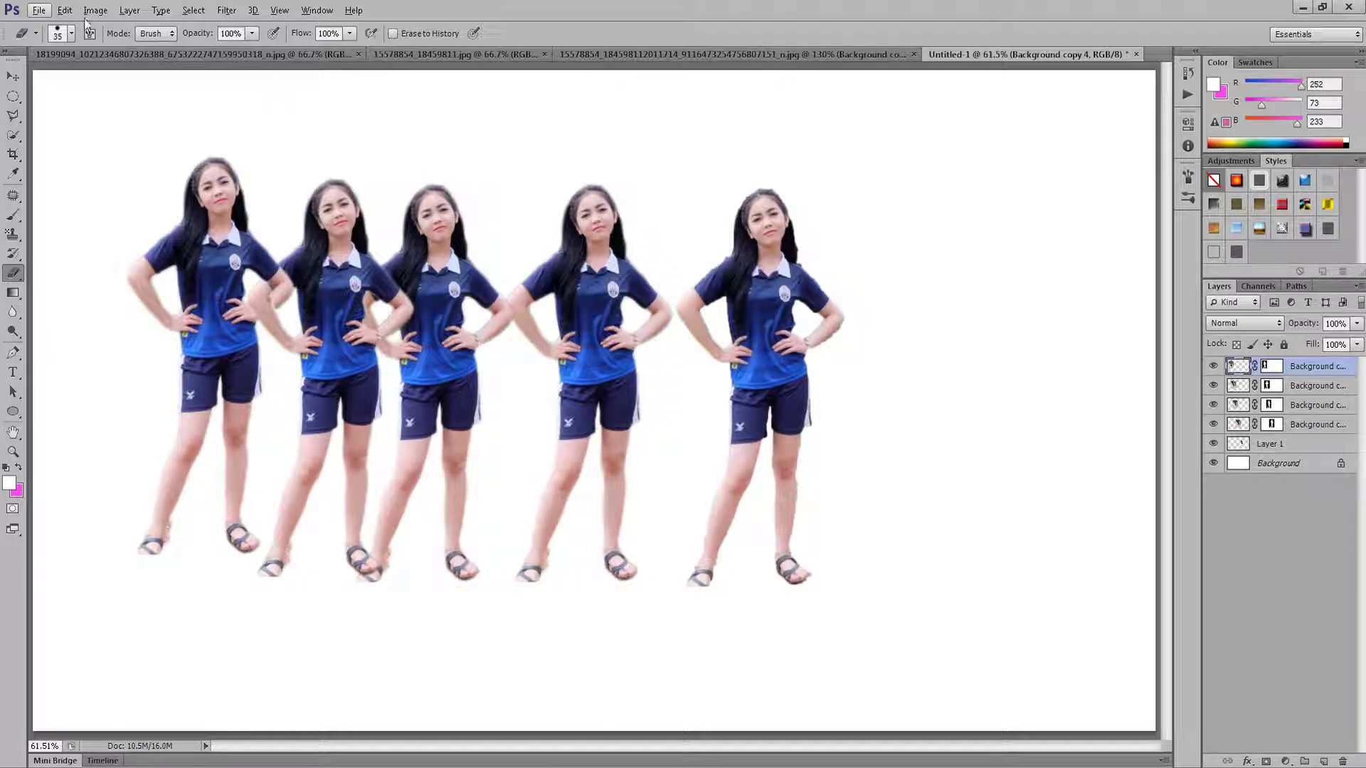
scroll(442, 393, up, 2)
scroll(443, 393, up, 3)
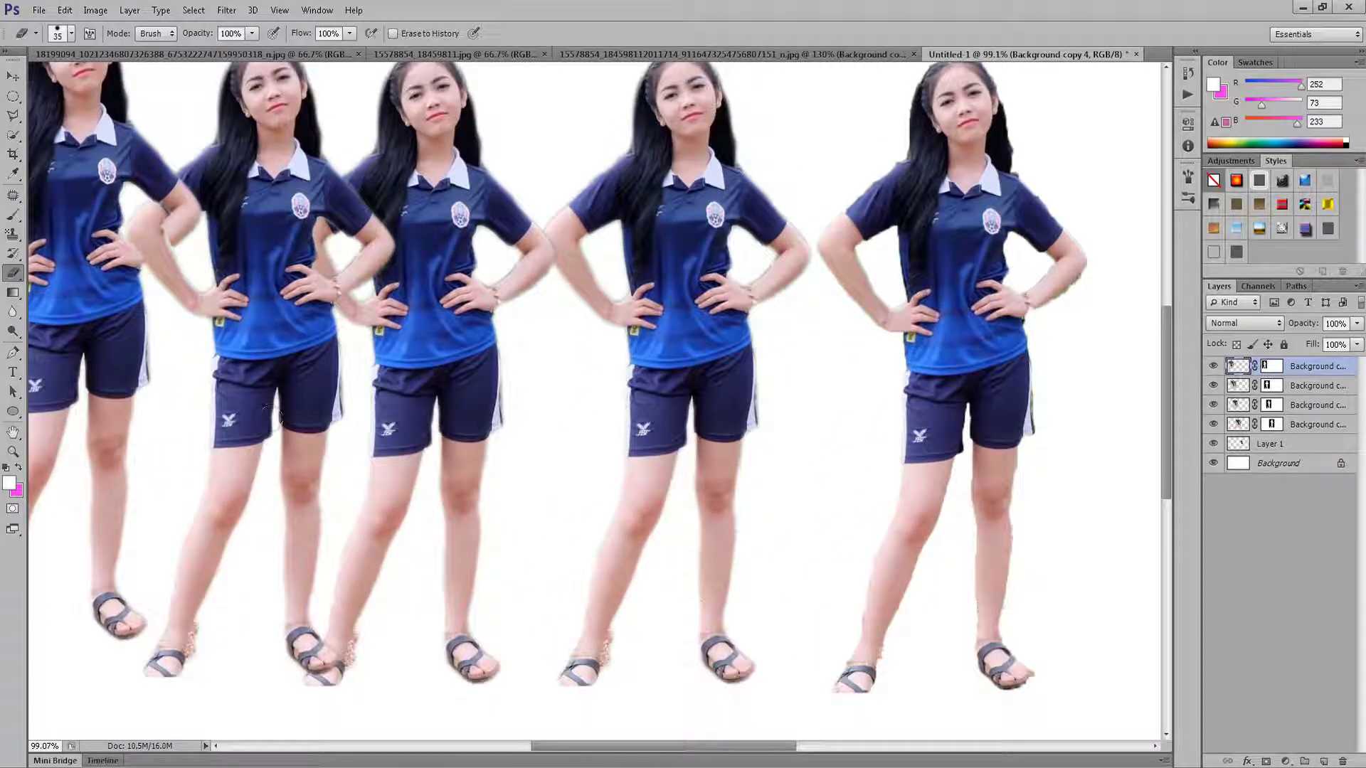
drag(697, 752, 653, 752)
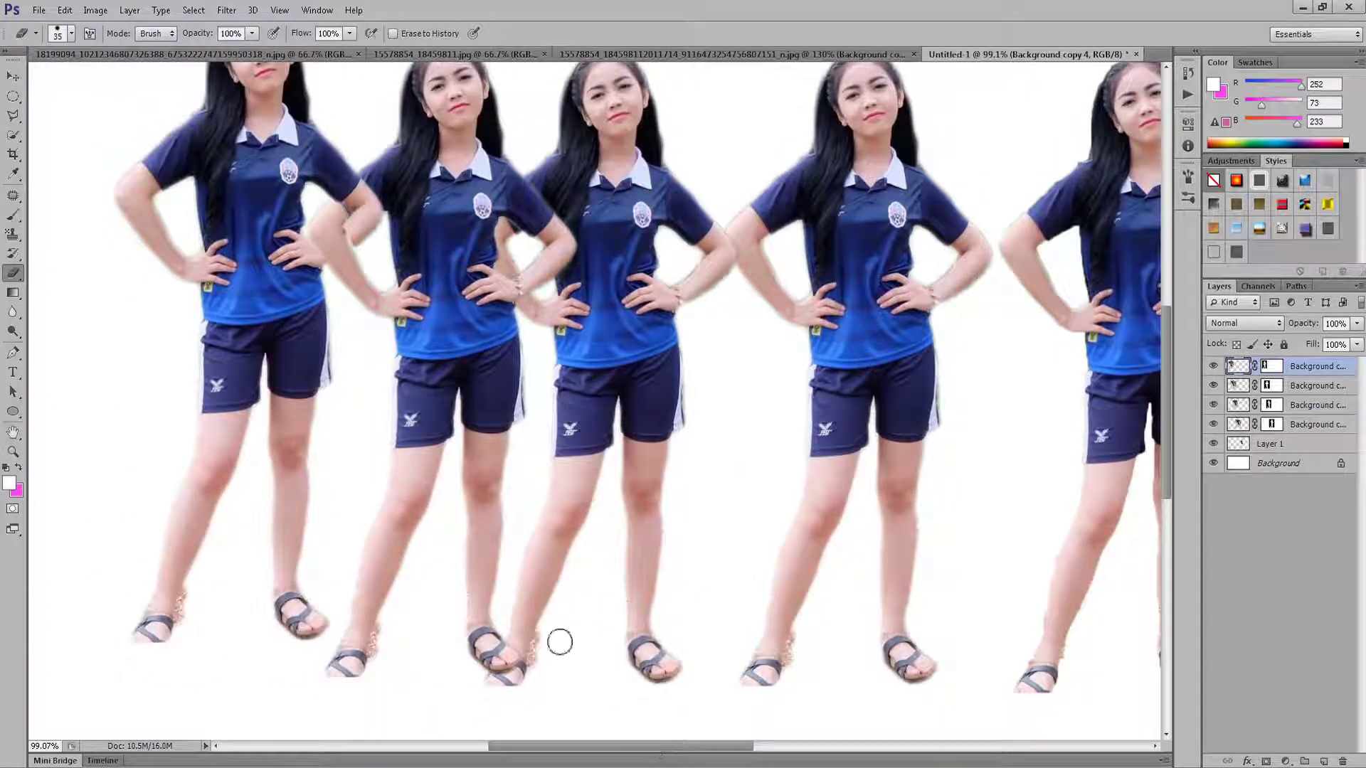
scroll(521, 567, up, 1)
scroll(522, 567, down, 2)
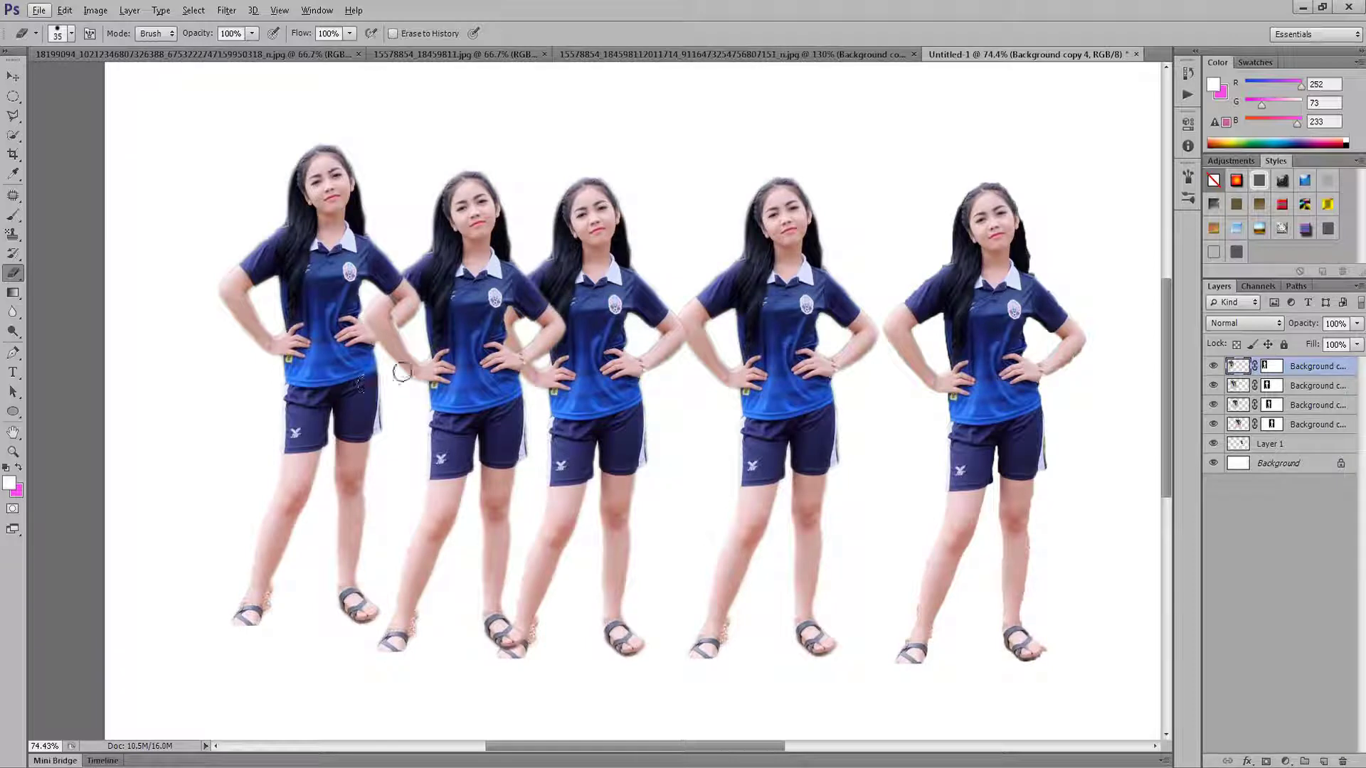
scroll(396, 439, up, 2)
scroll(409, 256, down, 1)
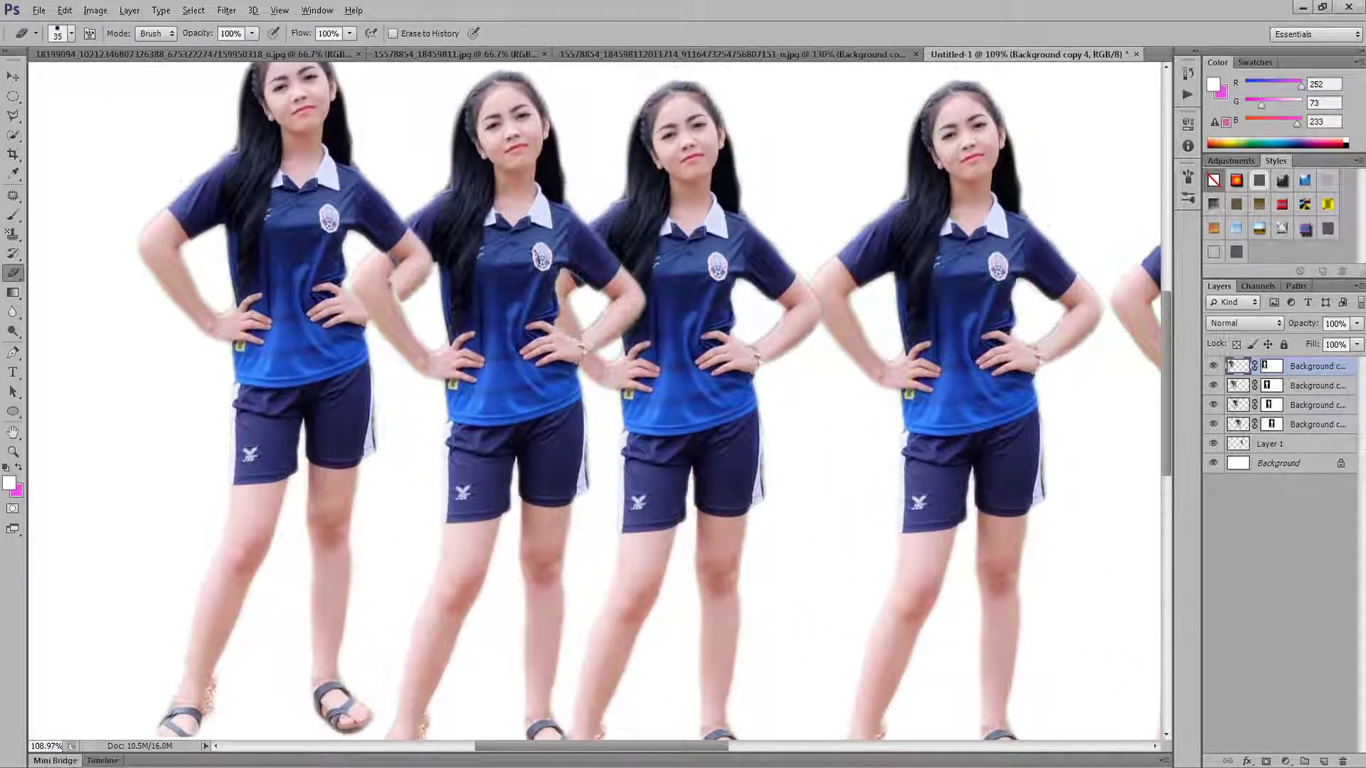
scroll(426, 291, down, 1)
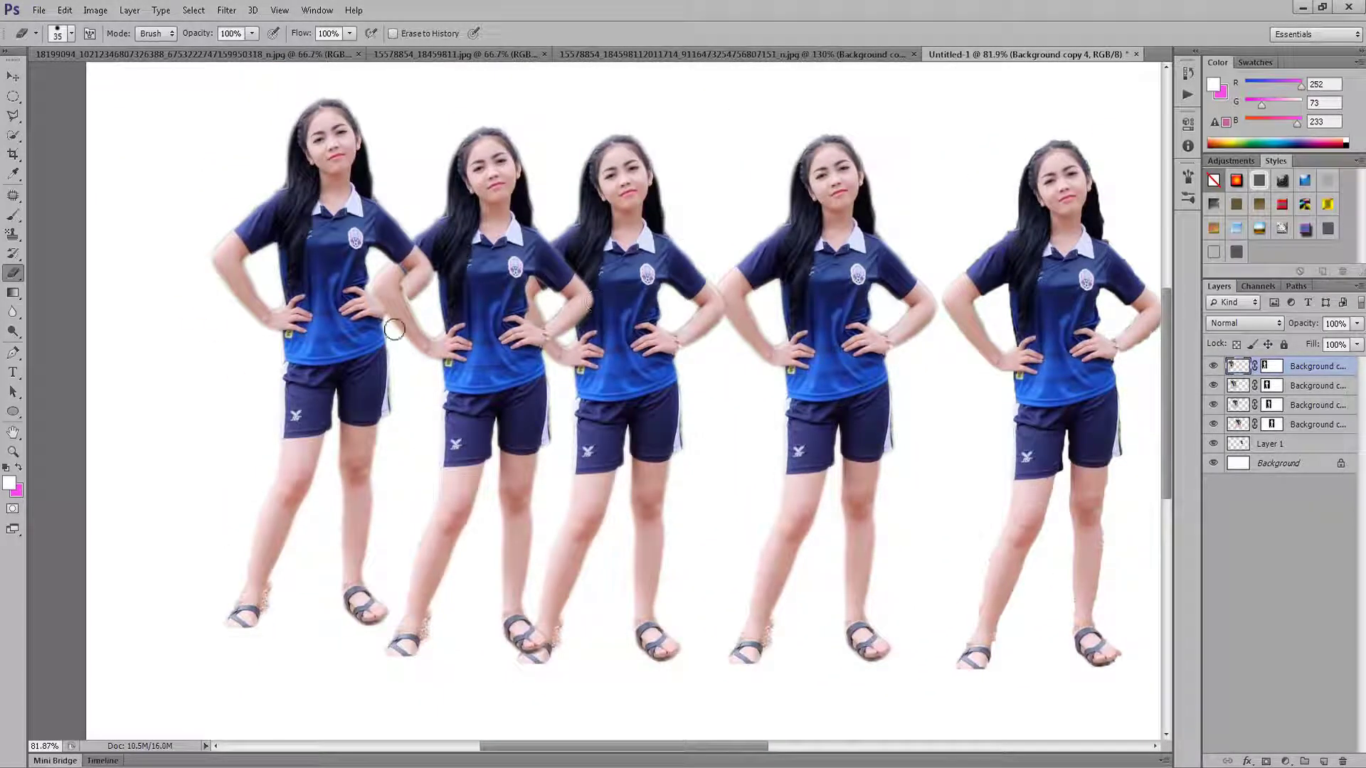
scroll(384, 277, down, 1)
scroll(445, 352, down, 1)
scroll(445, 352, down, 1)
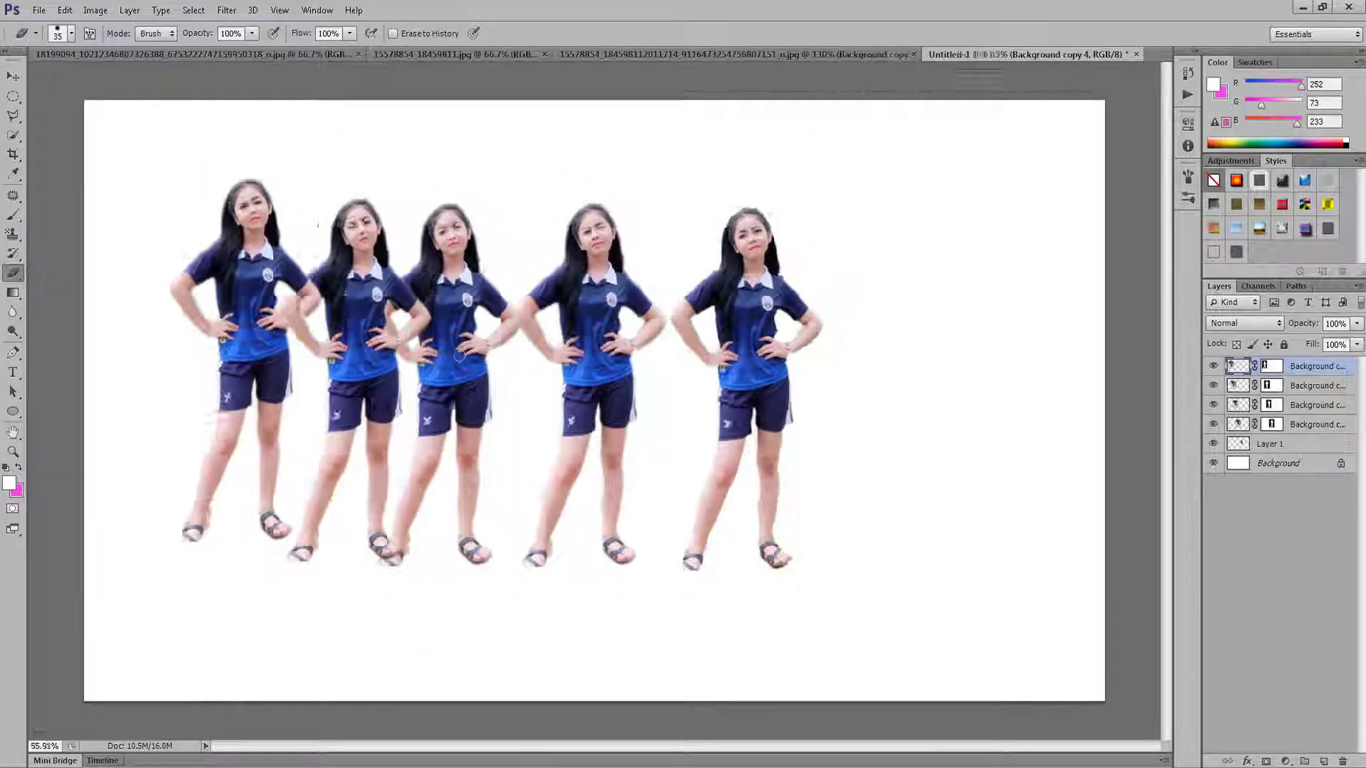
scroll(445, 352, down, 1)
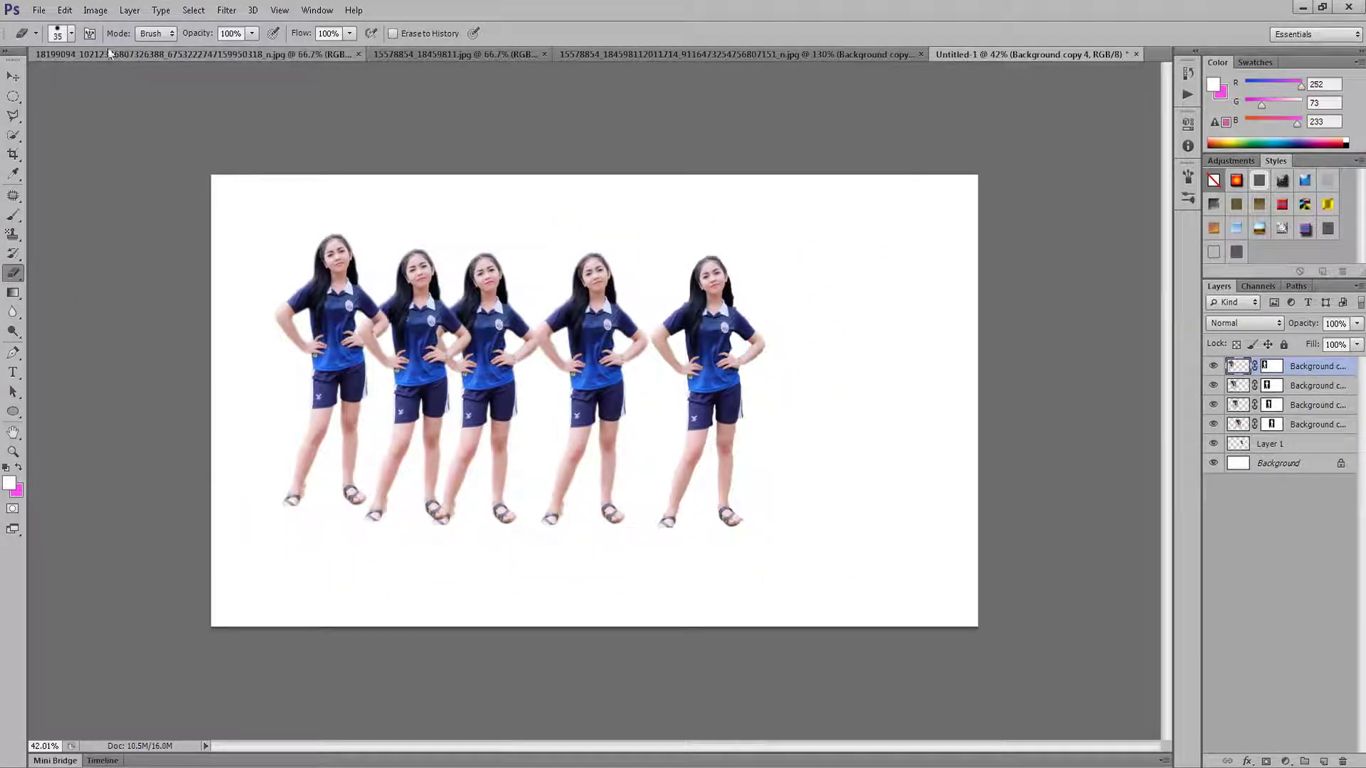
Flip through the open document tabs and try the Crop, sampling and Magic Wand tools.
click(275, 57)
click(499, 51)
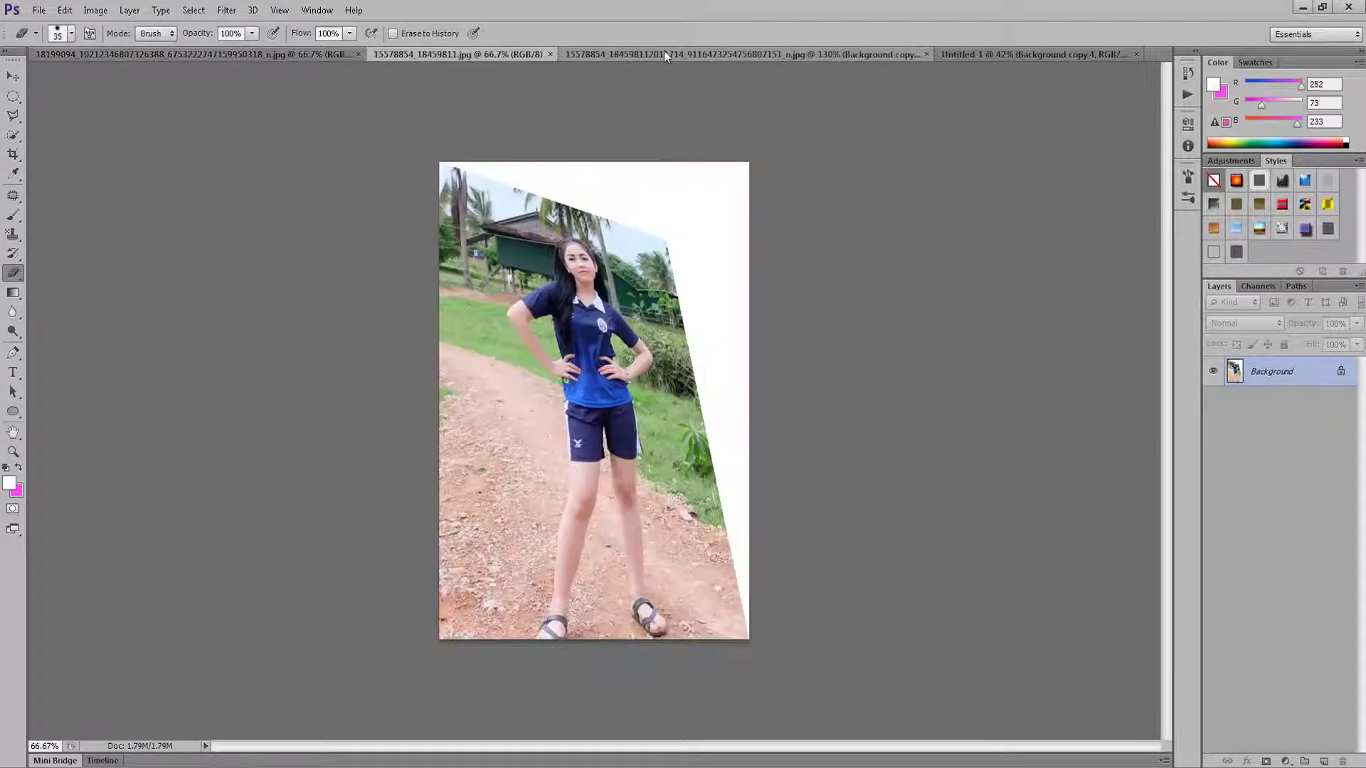
click(664, 51)
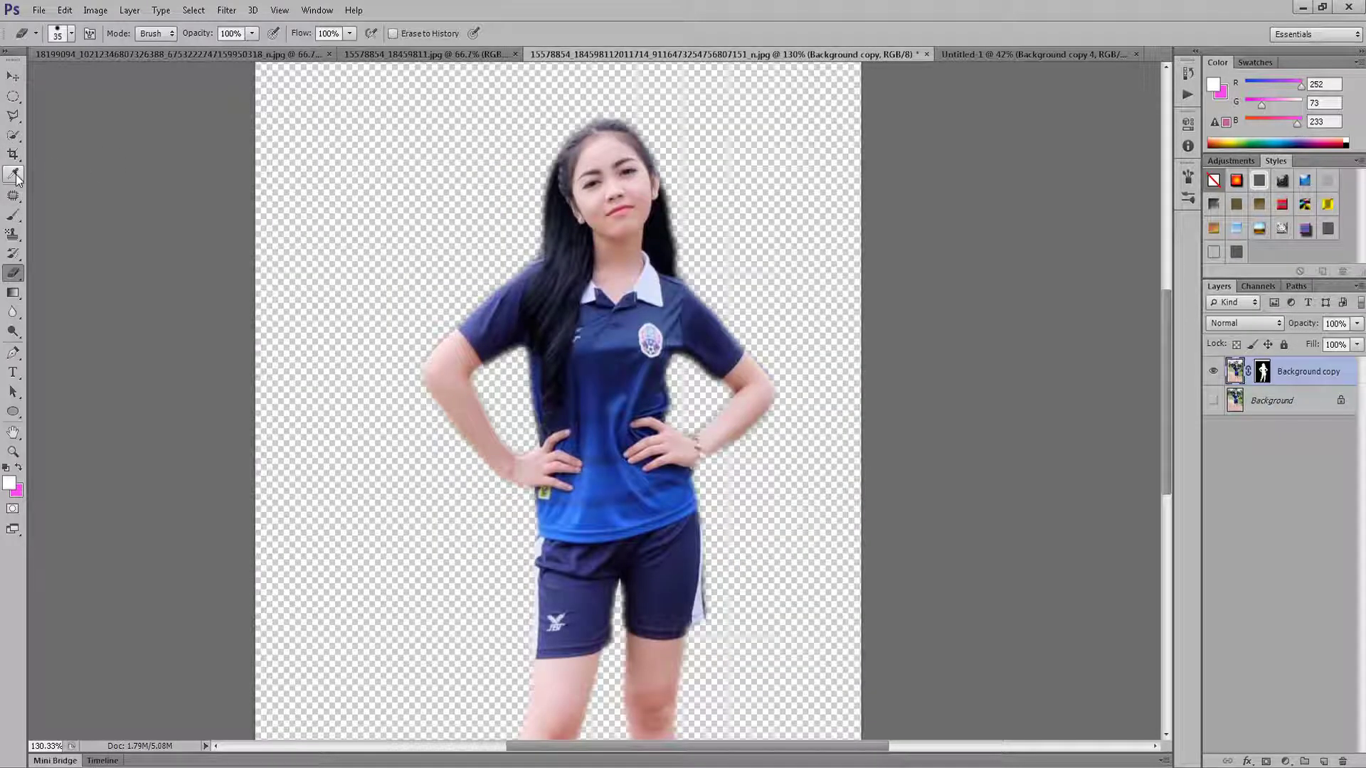
click(14, 158)
click(12, 172)
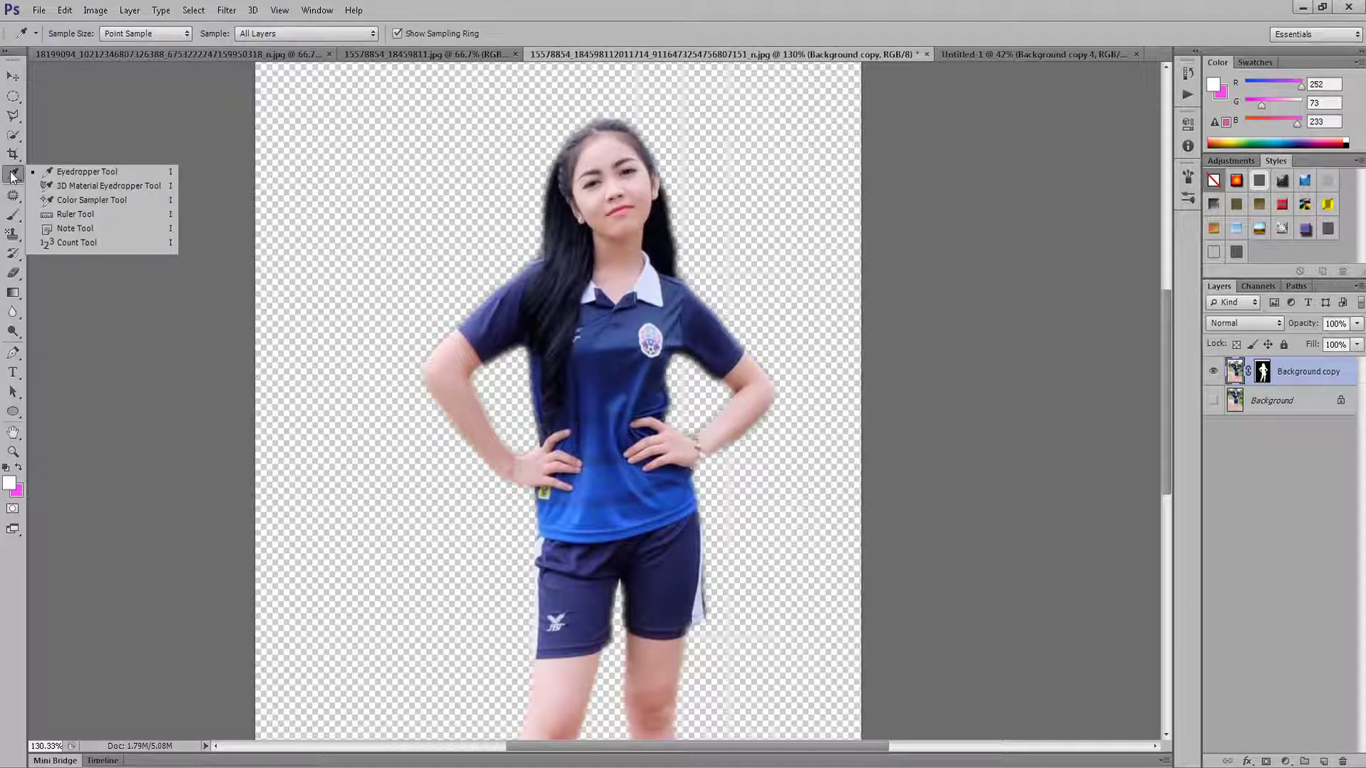
click(12, 135)
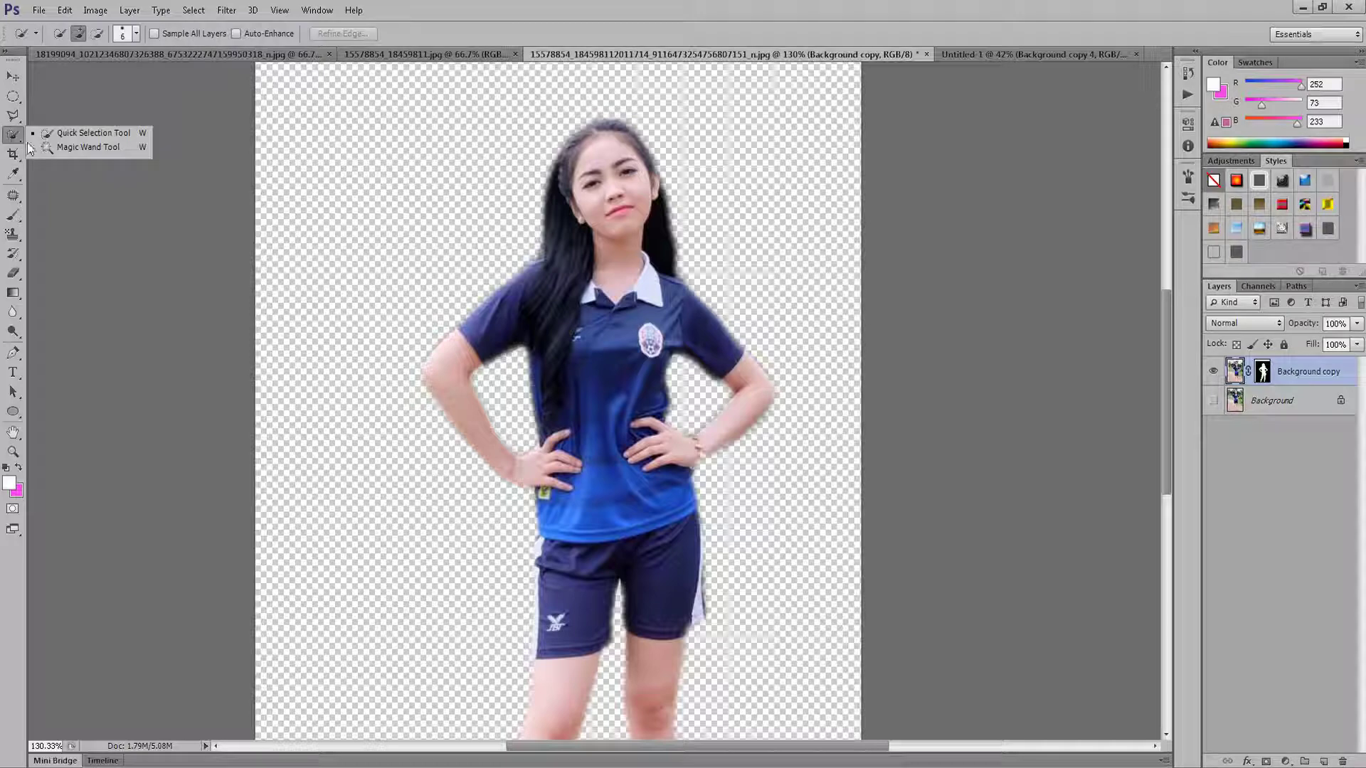
click(83, 147)
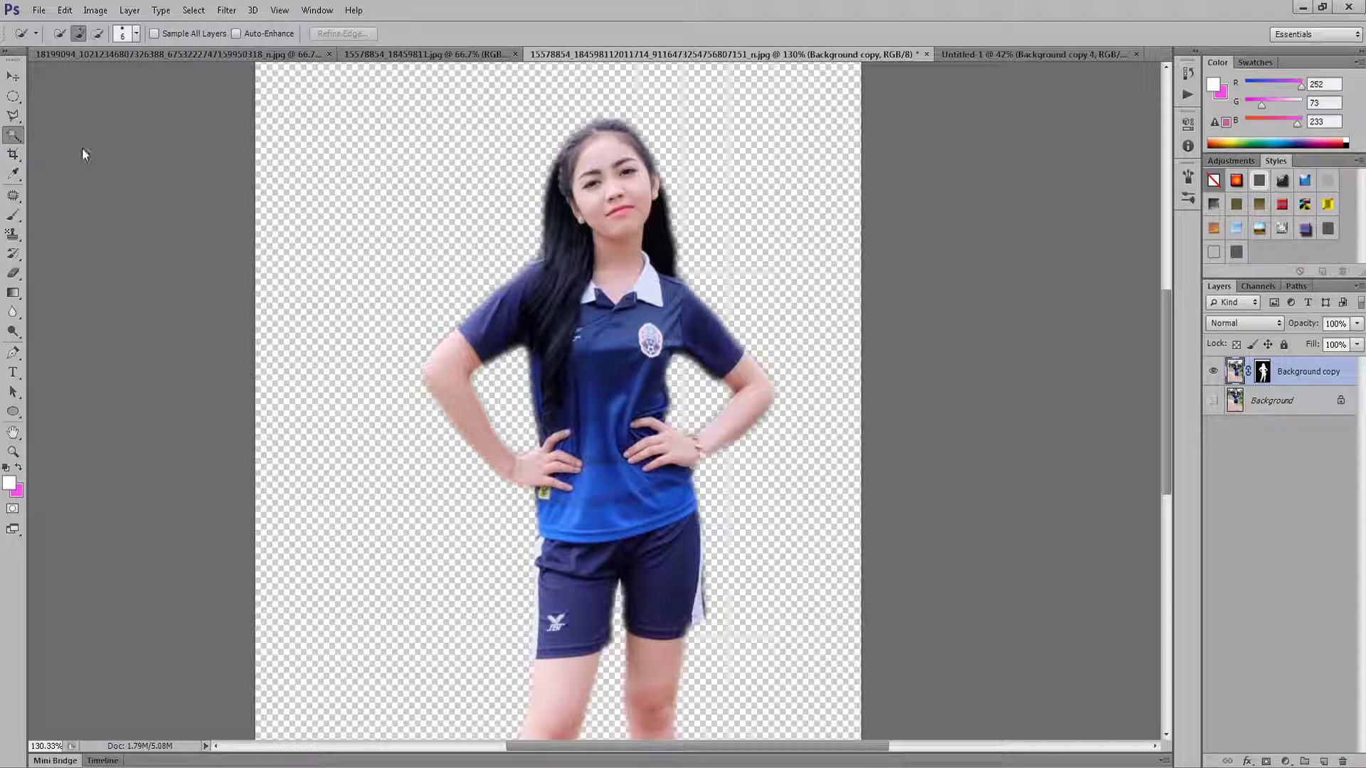
Visit the other documents and select the Quick Selection Tool.
click(387, 55)
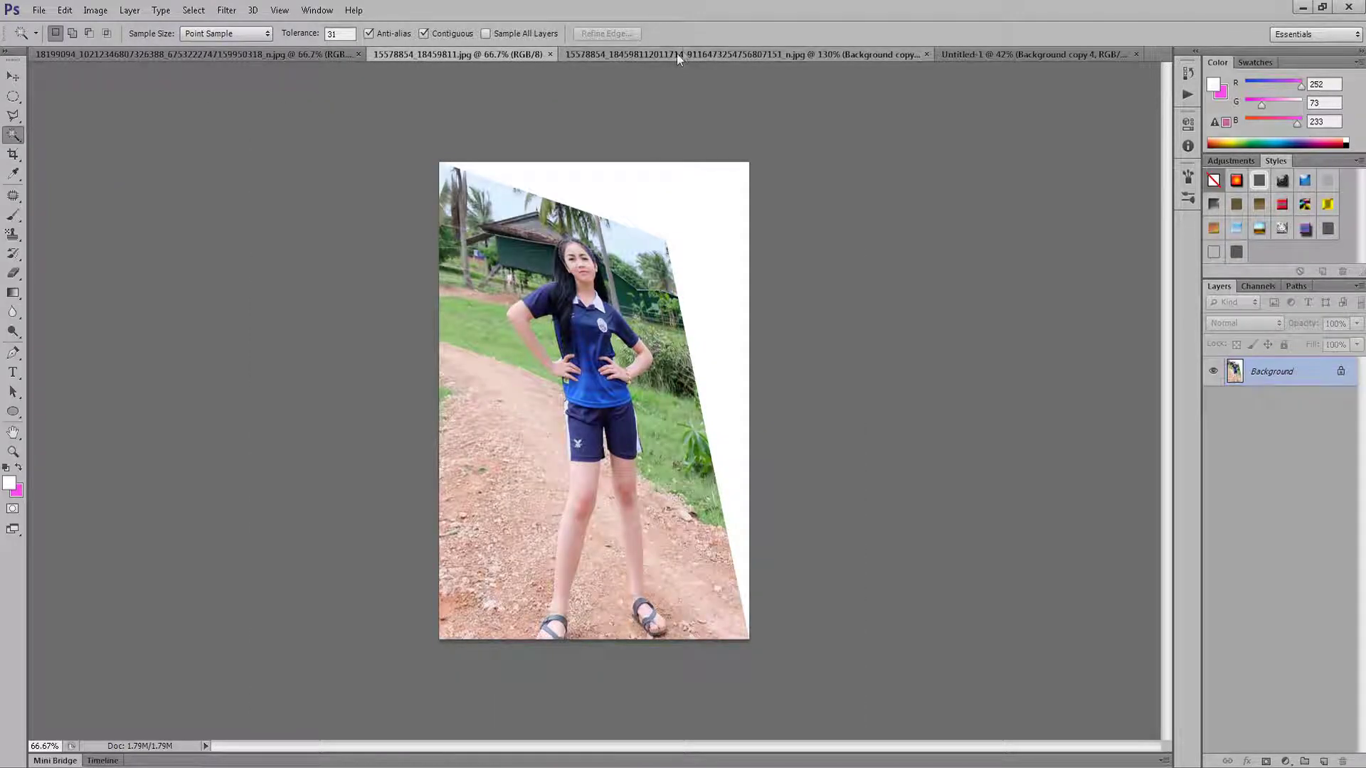
click(677, 54)
click(1024, 54)
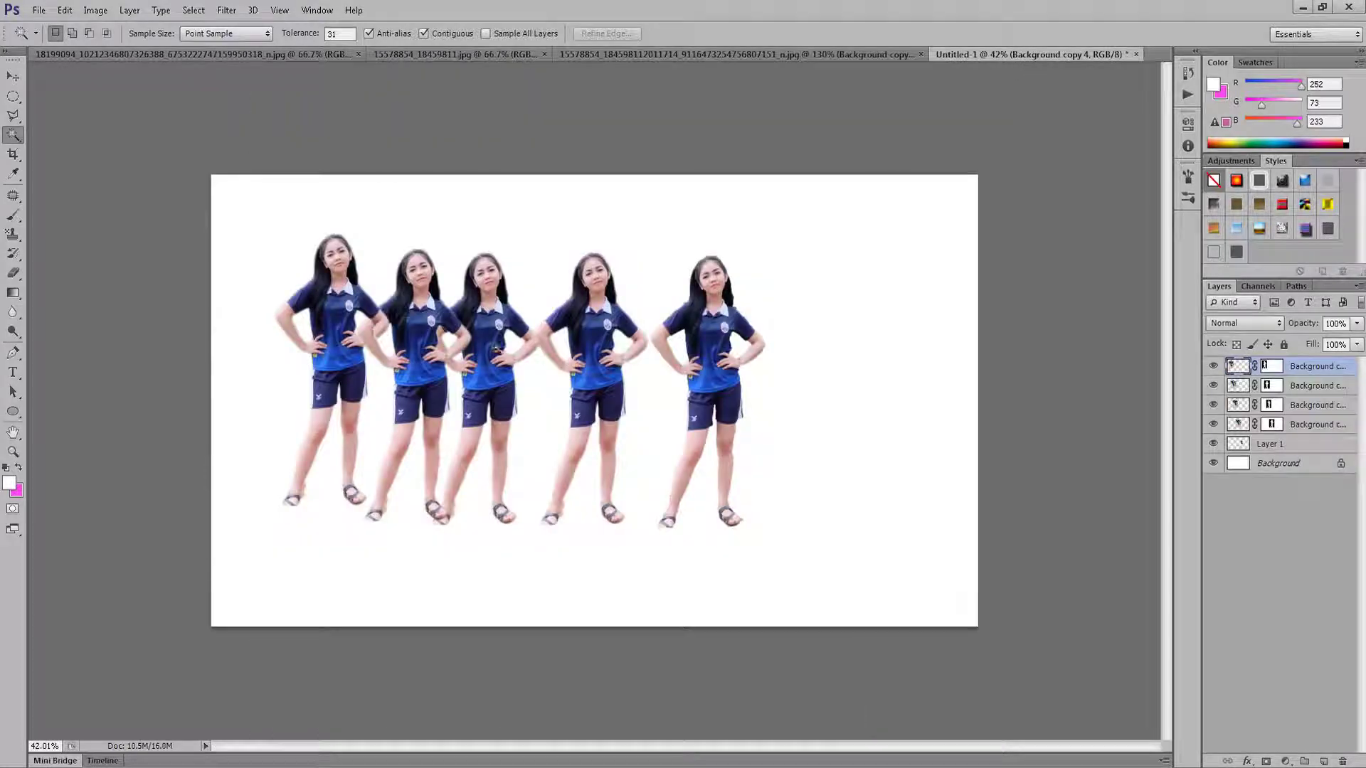
right_click(13, 136)
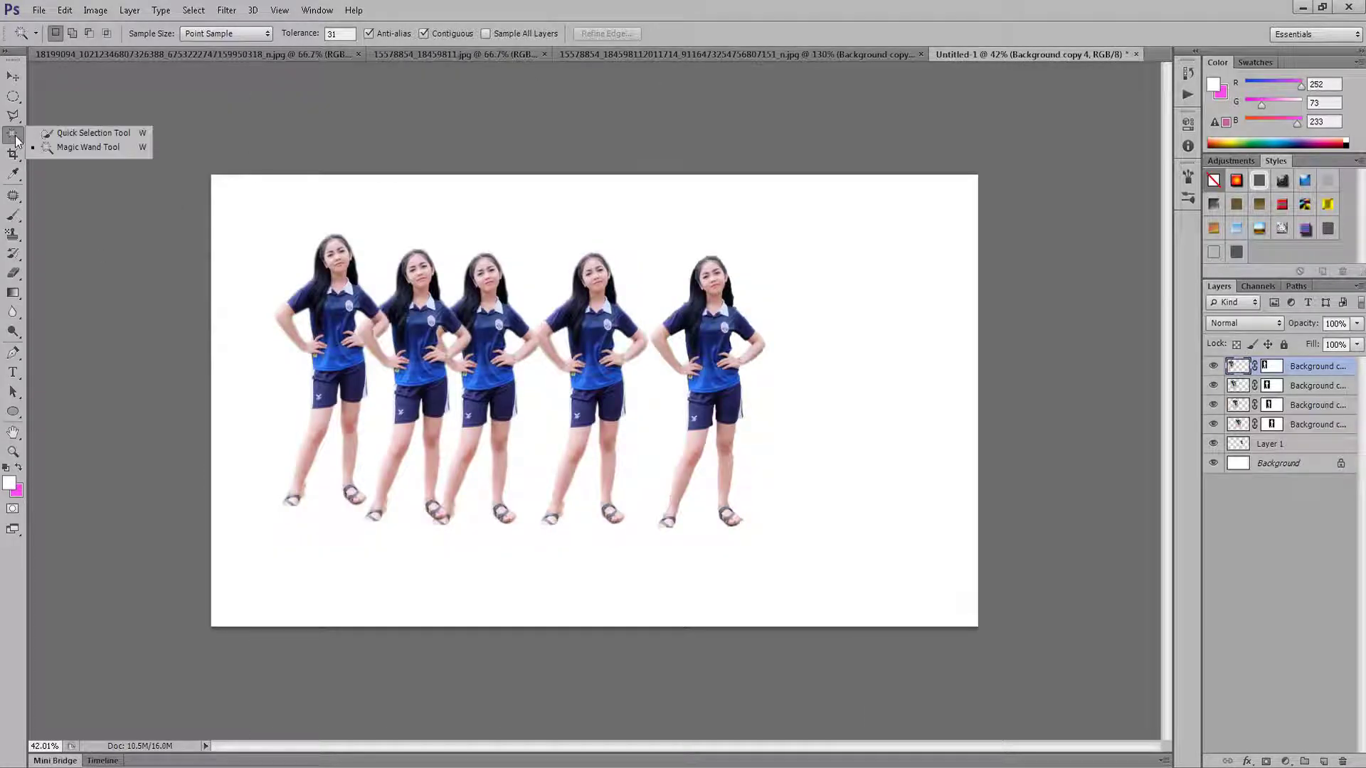
click(75, 134)
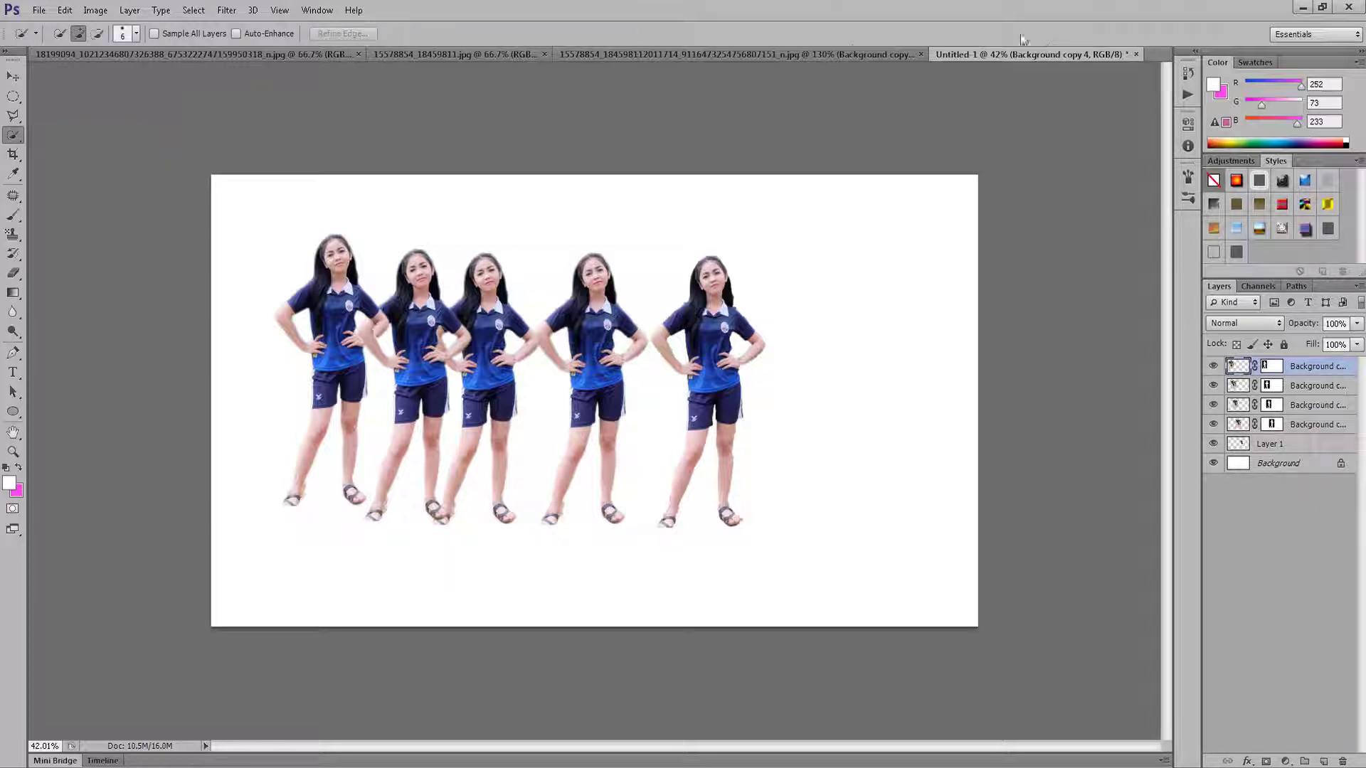
Return to the single-girl cutout tab and turn the Background layer's visibility back on.
click(818, 54)
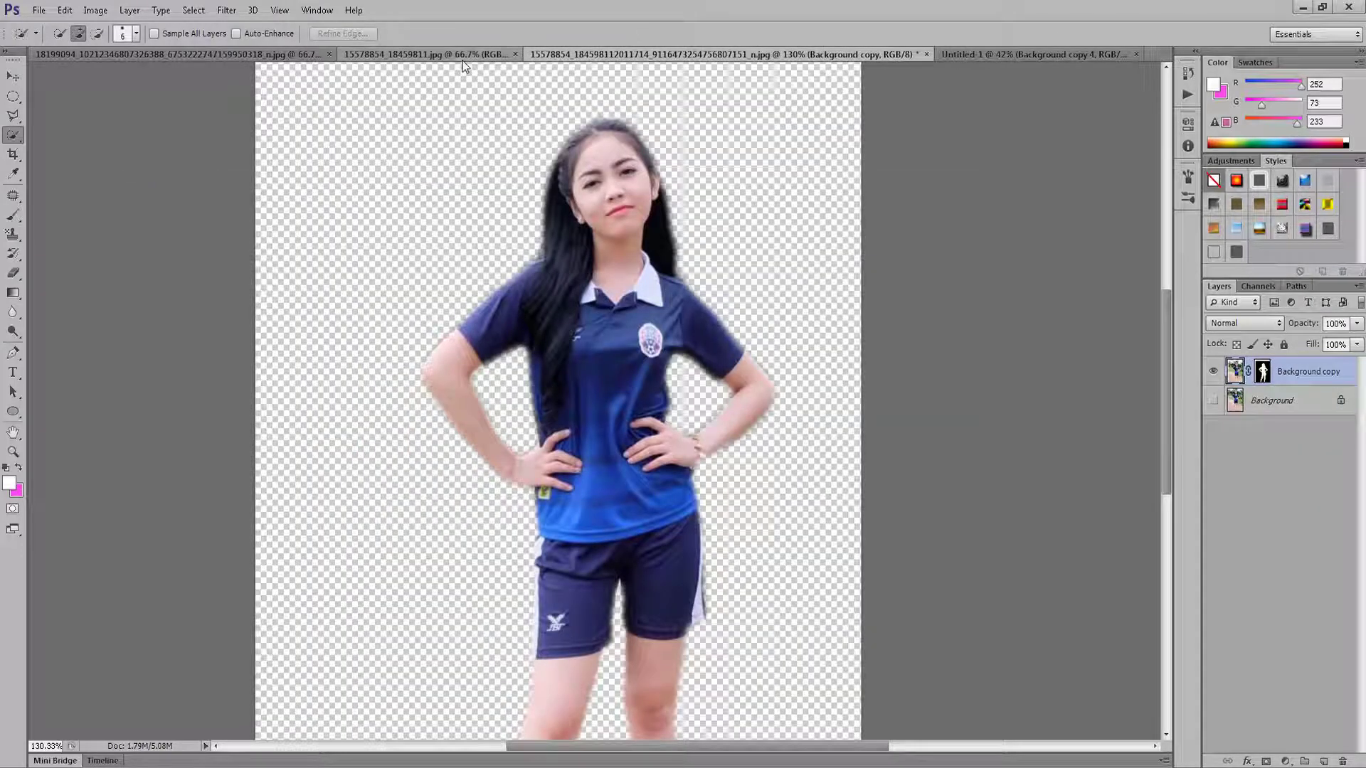
click(478, 56)
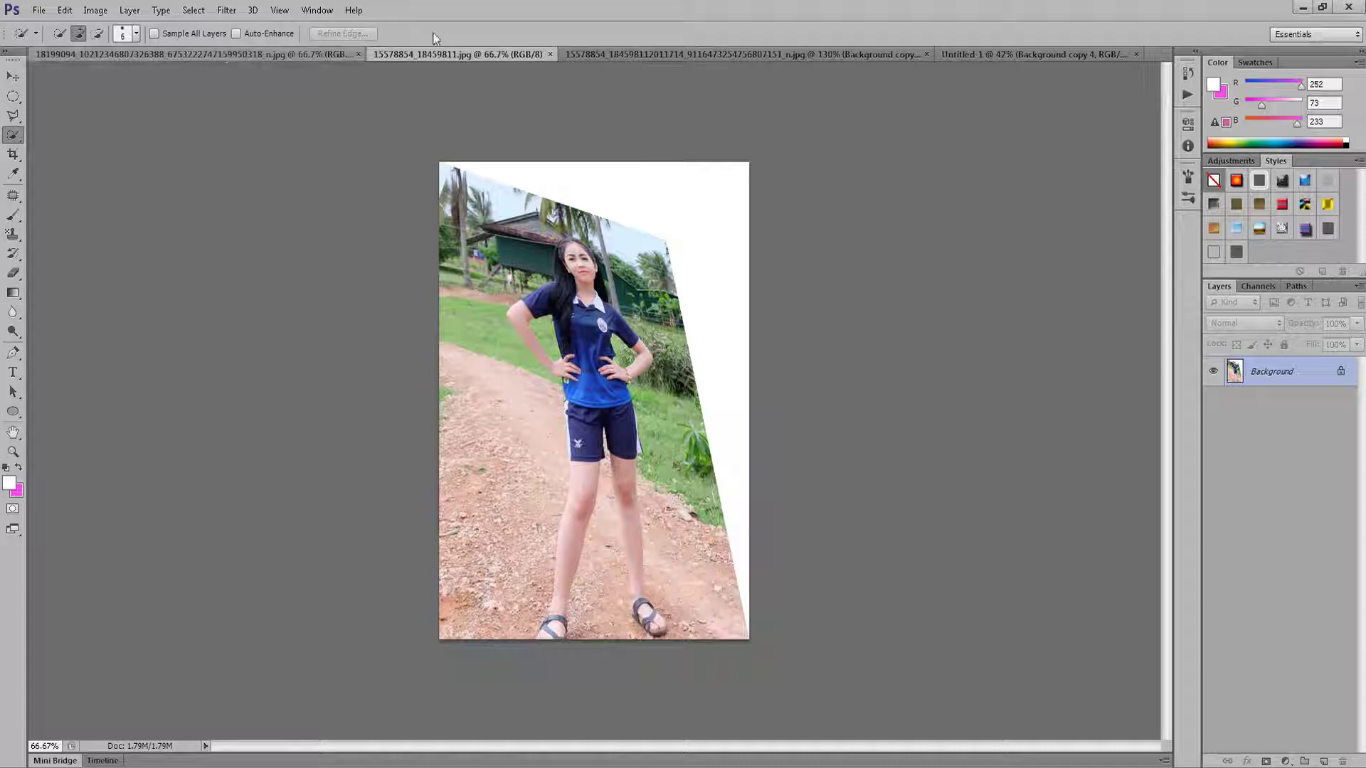
click(707, 54)
scroll(1184, 306, down, 2)
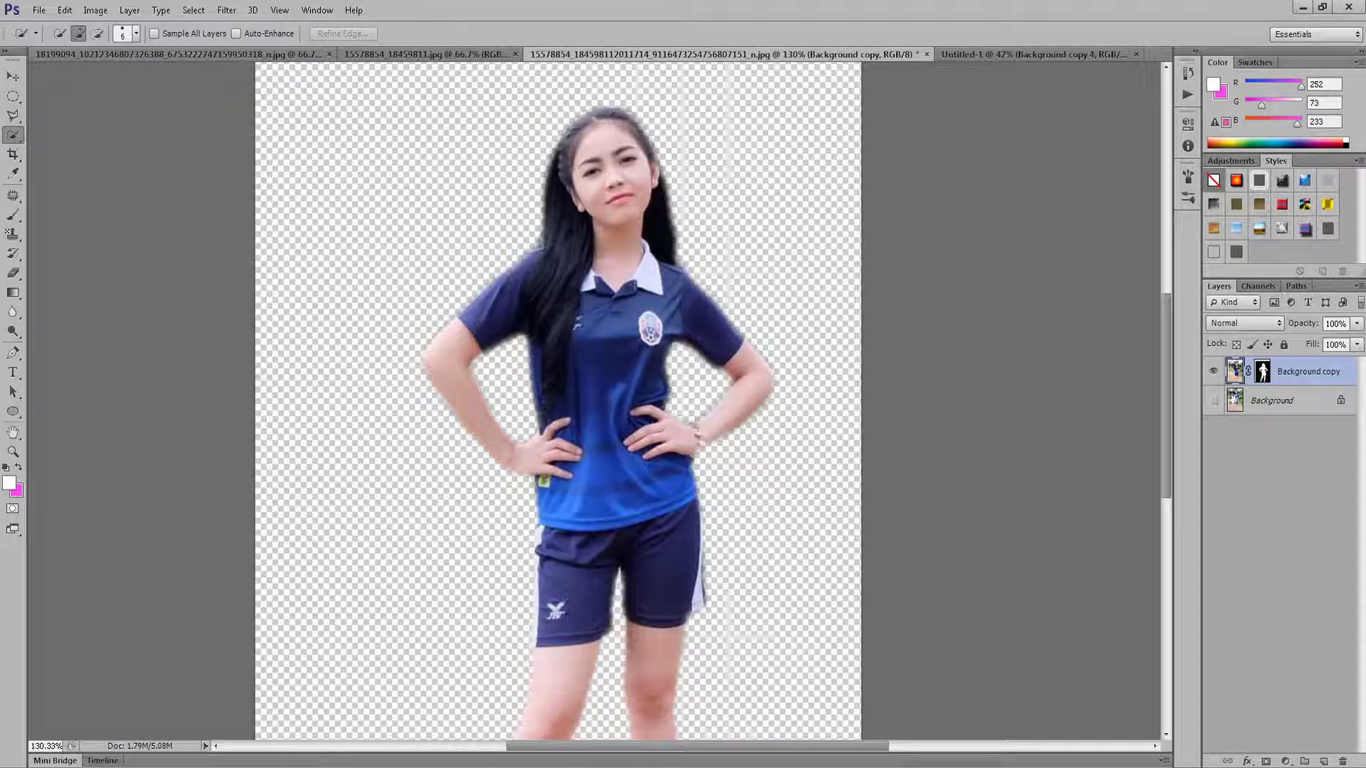
click(1214, 400)
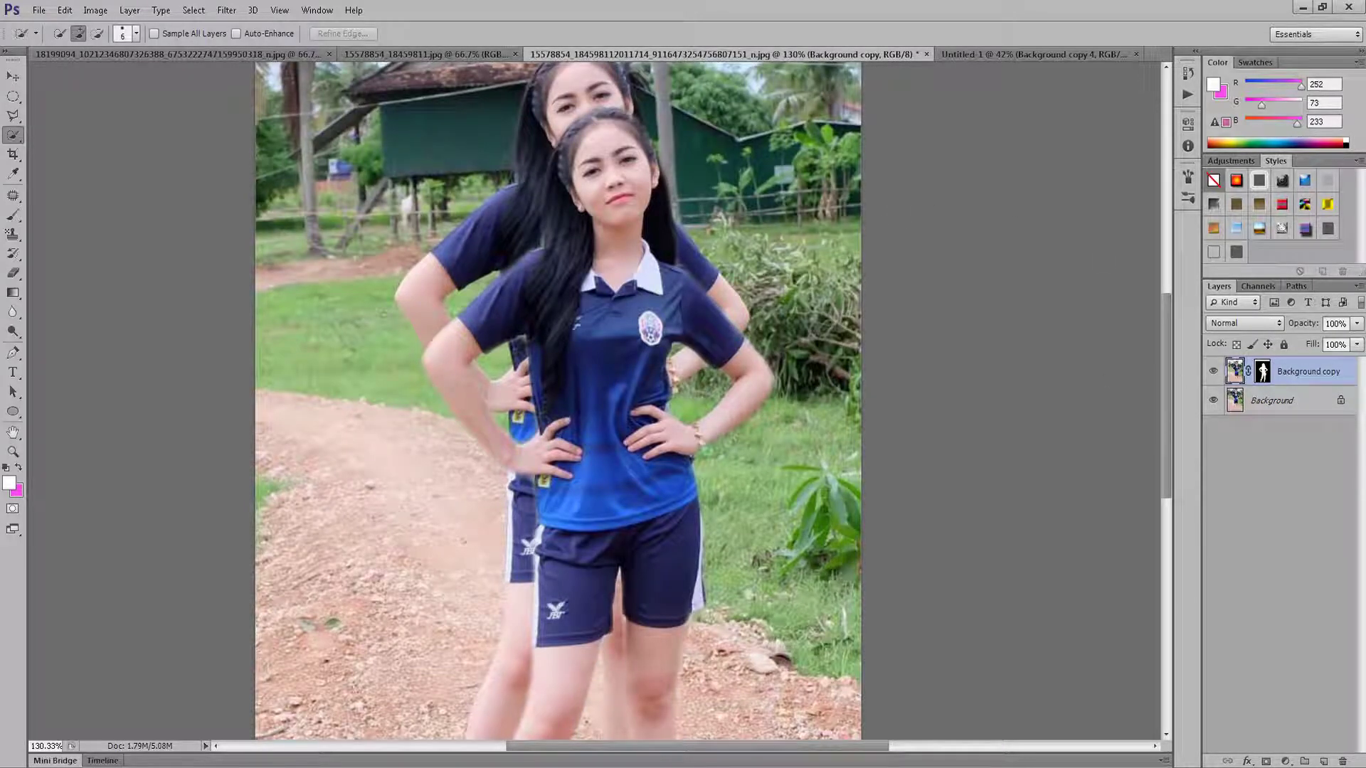
scroll(941, 231, up, 3)
drag(1321, 377, 1342, 760)
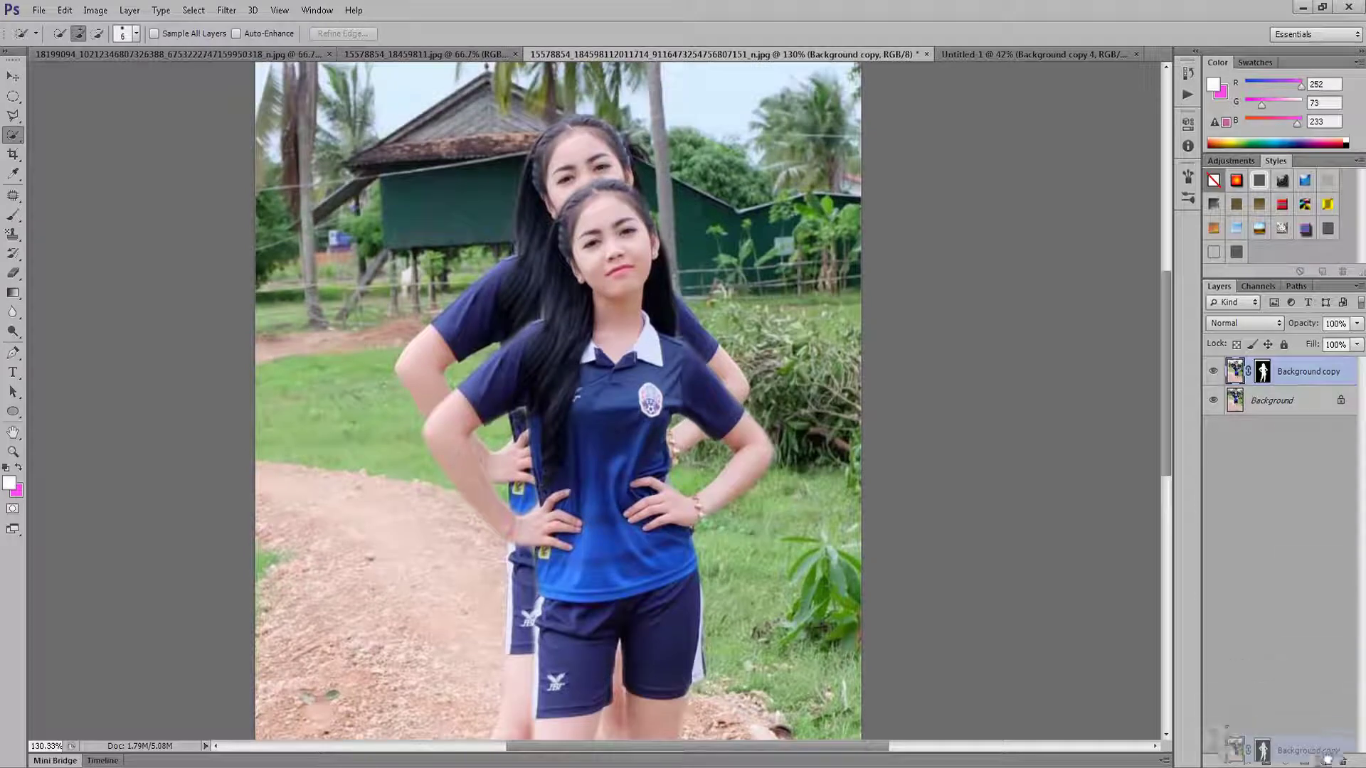
scroll(558, 398, down, 3)
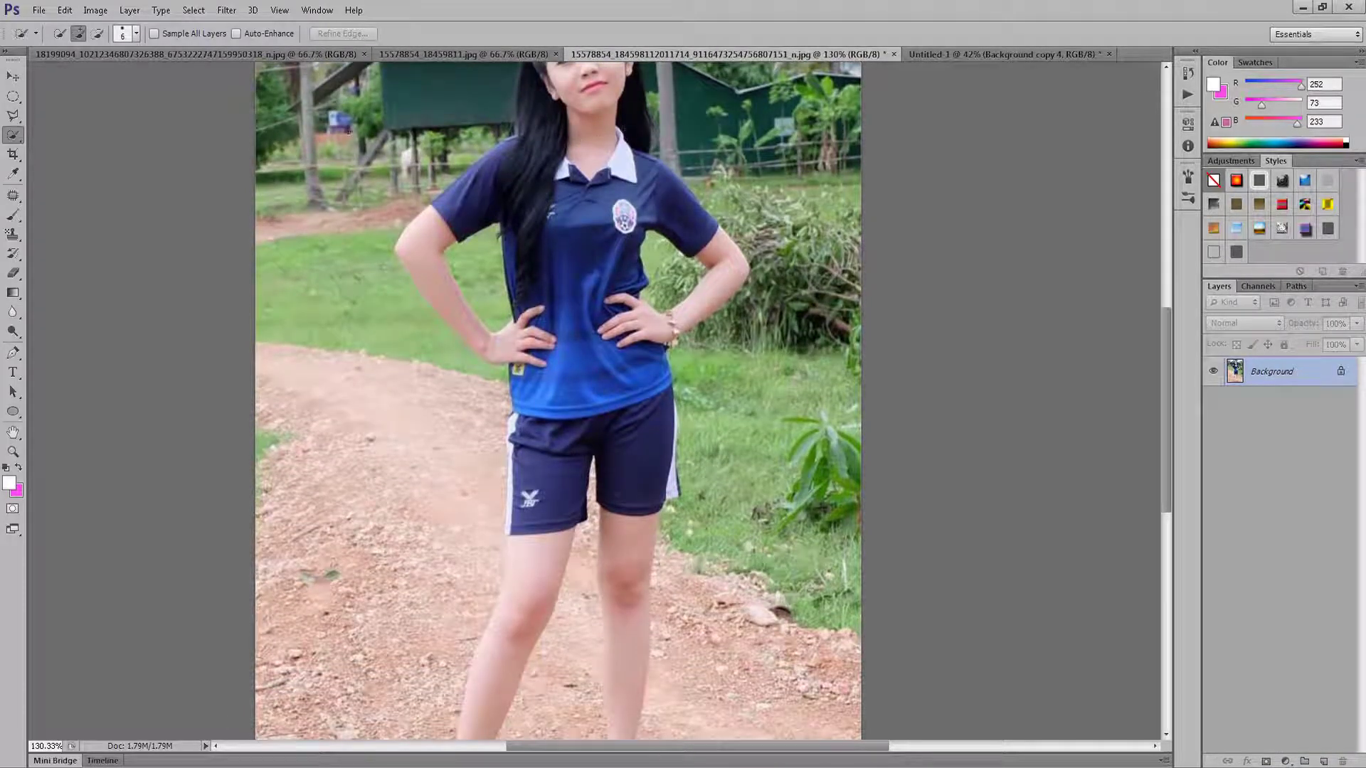
scroll(558, 398, up, 2)
scroll(715, 179, up, 1)
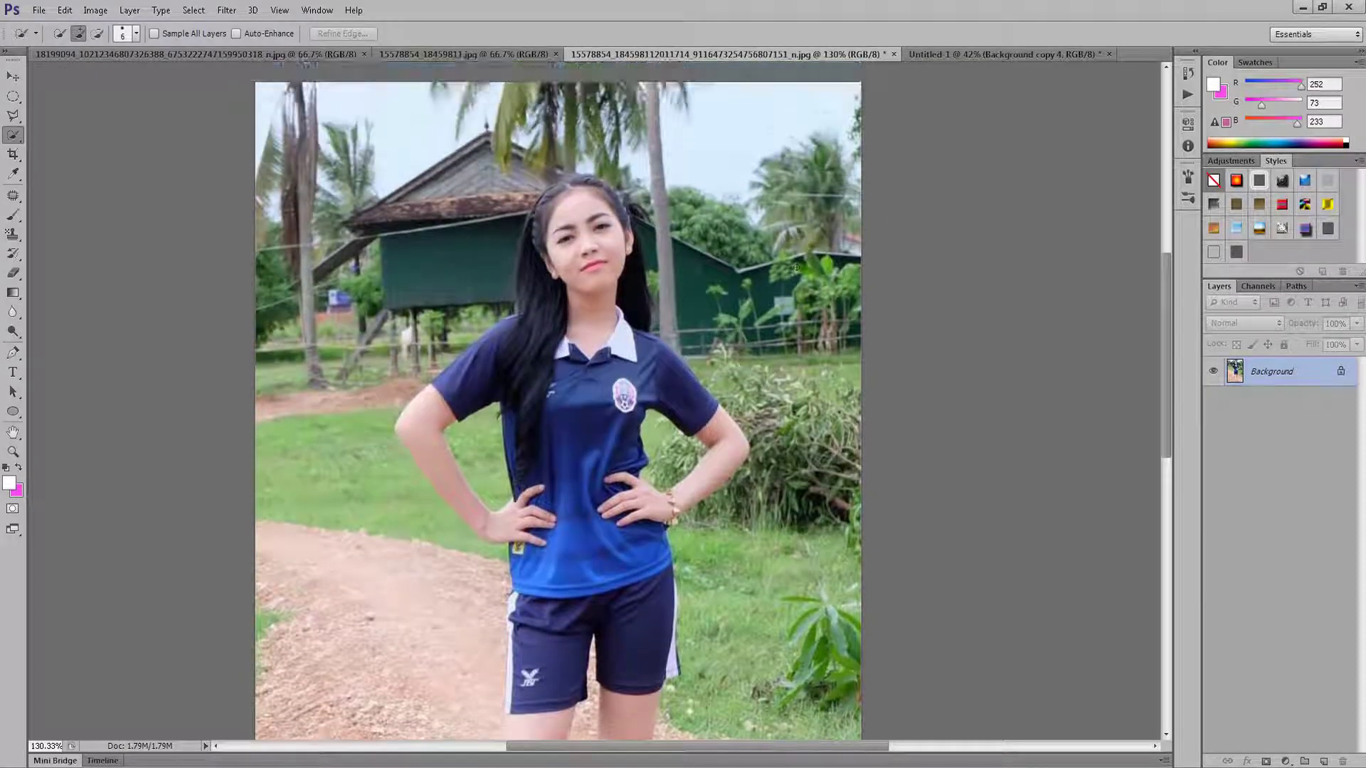
scroll(715, 179, up, 3)
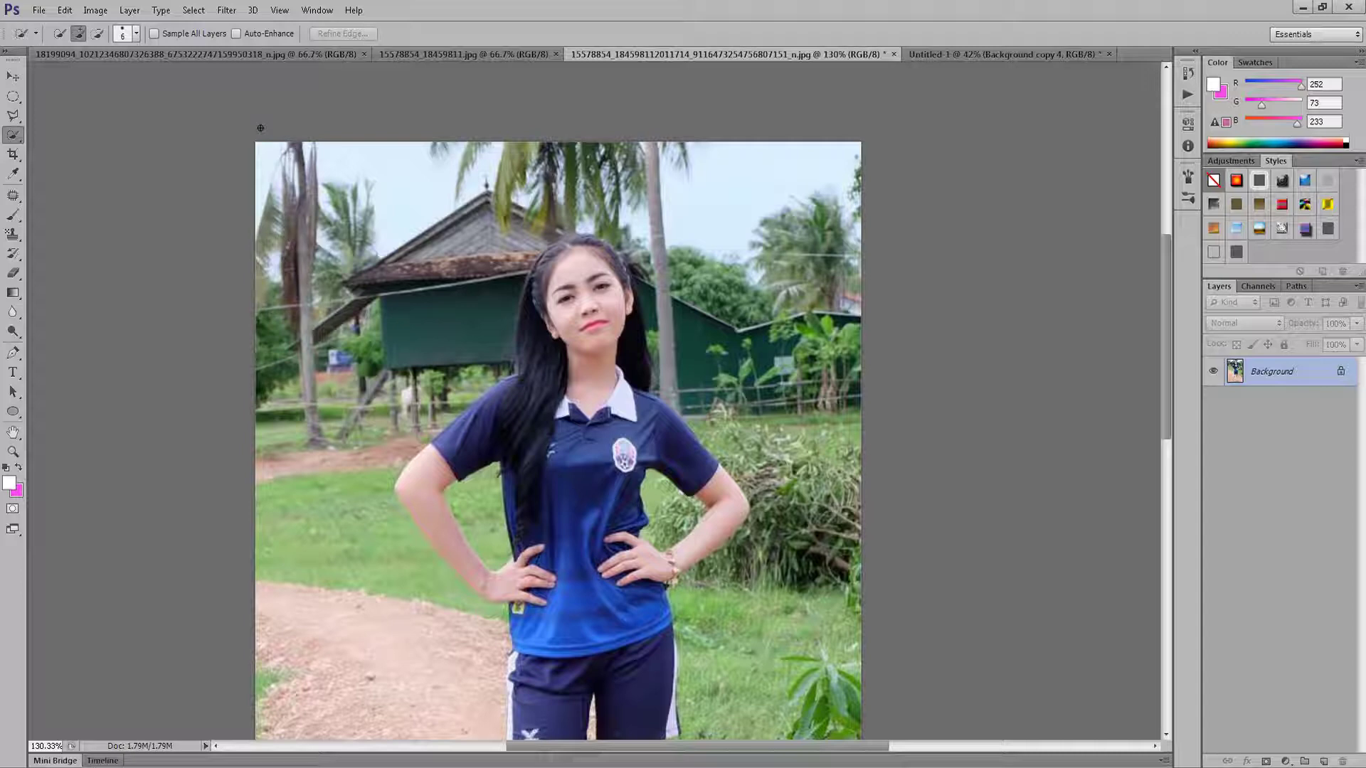
scroll(861, 544, down, 3)
scroll(847, 519, down, 2)
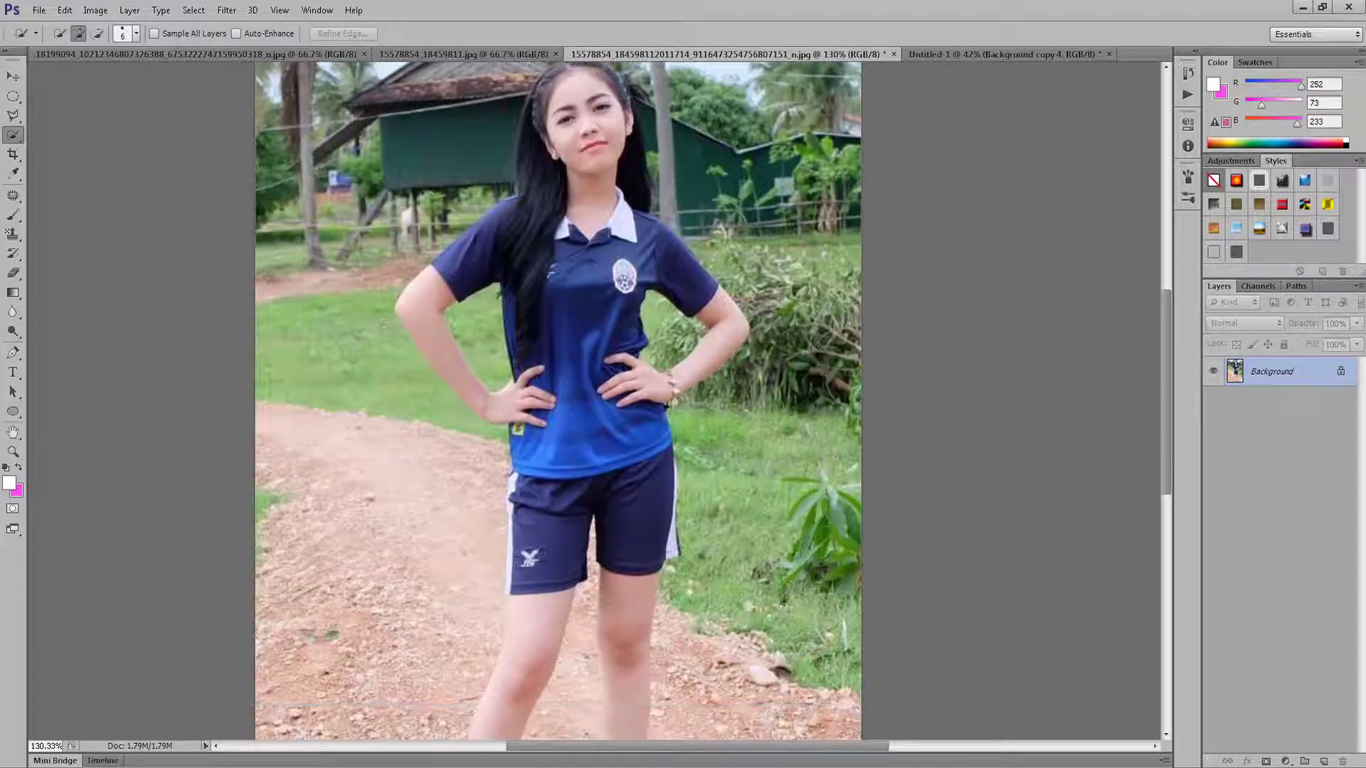
scroll(214, 340, up, 1)
scroll(213, 340, up, 2)
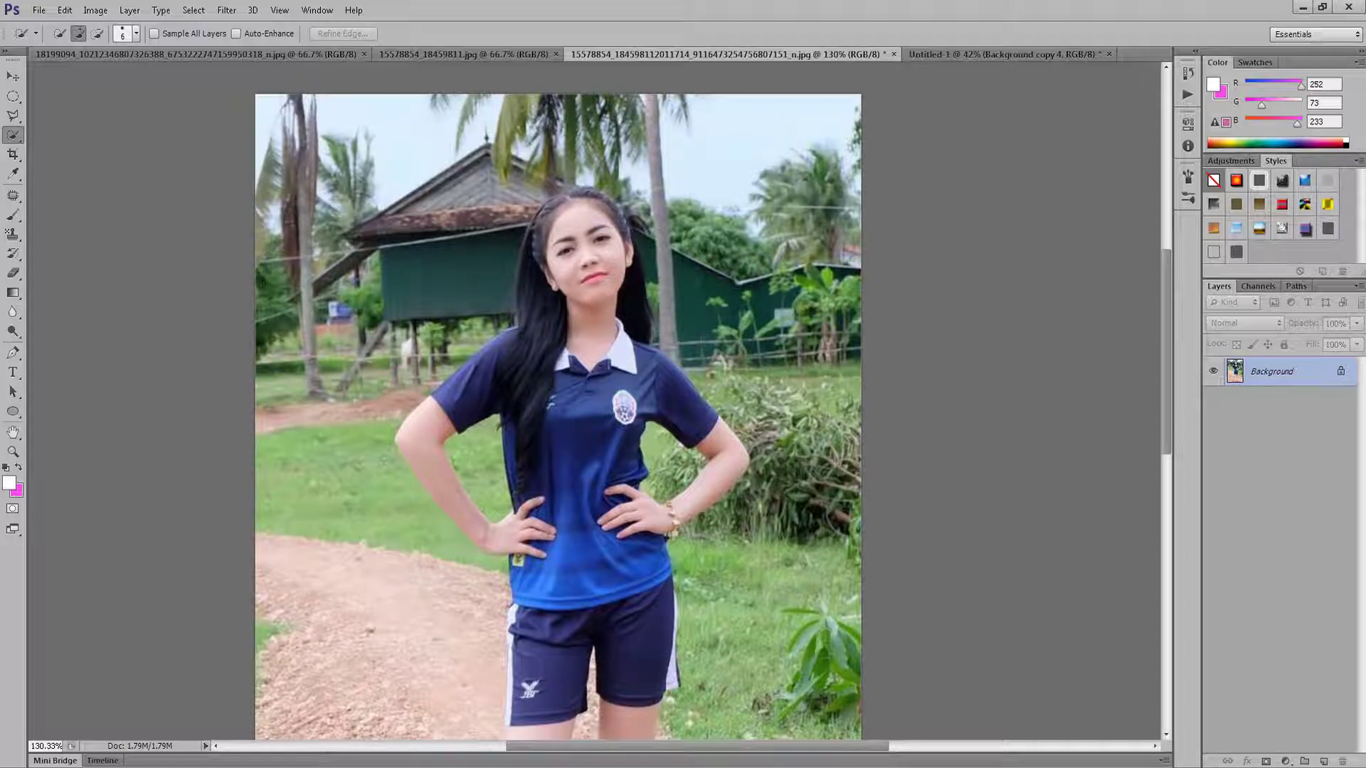
scroll(94, 589, down, 2)
scroll(95, 589, down, 2)
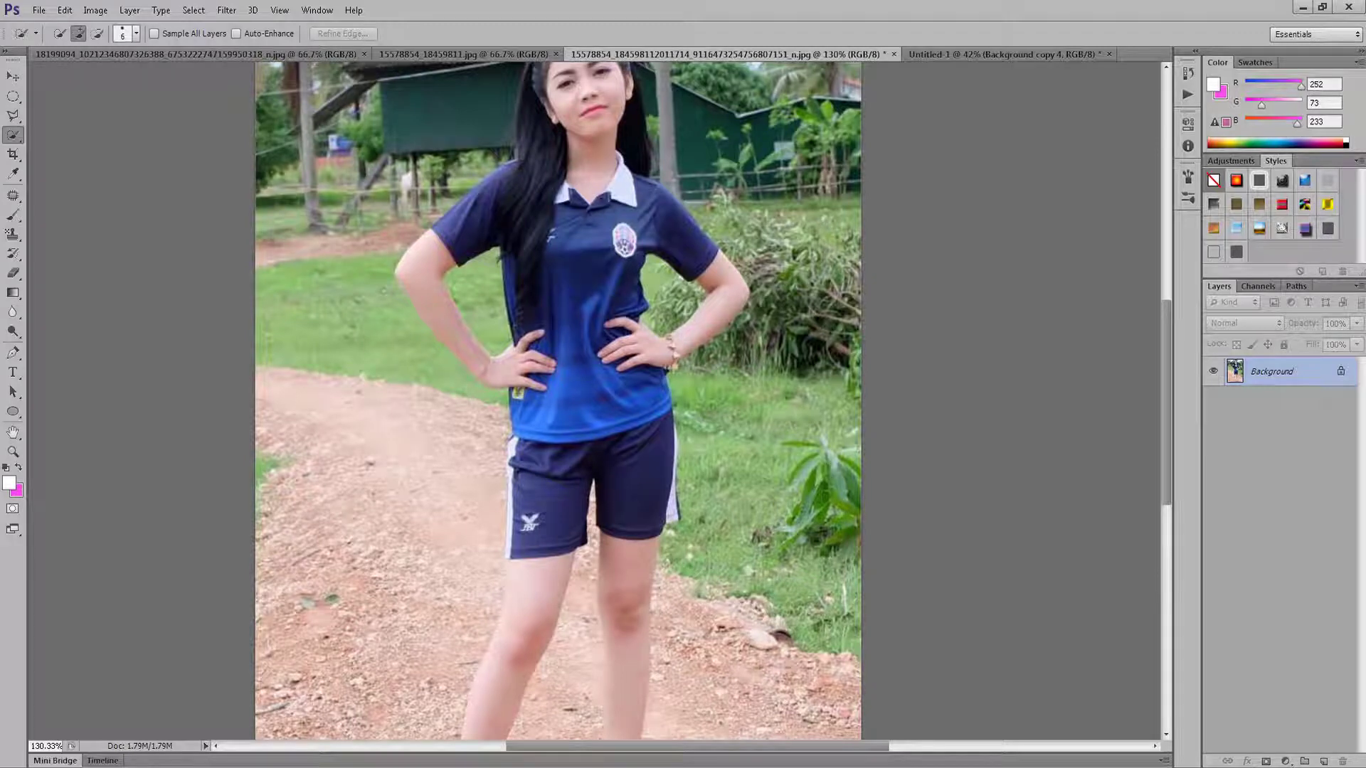
scroll(556, 399, up, 1)
scroll(557, 398, up, 1)
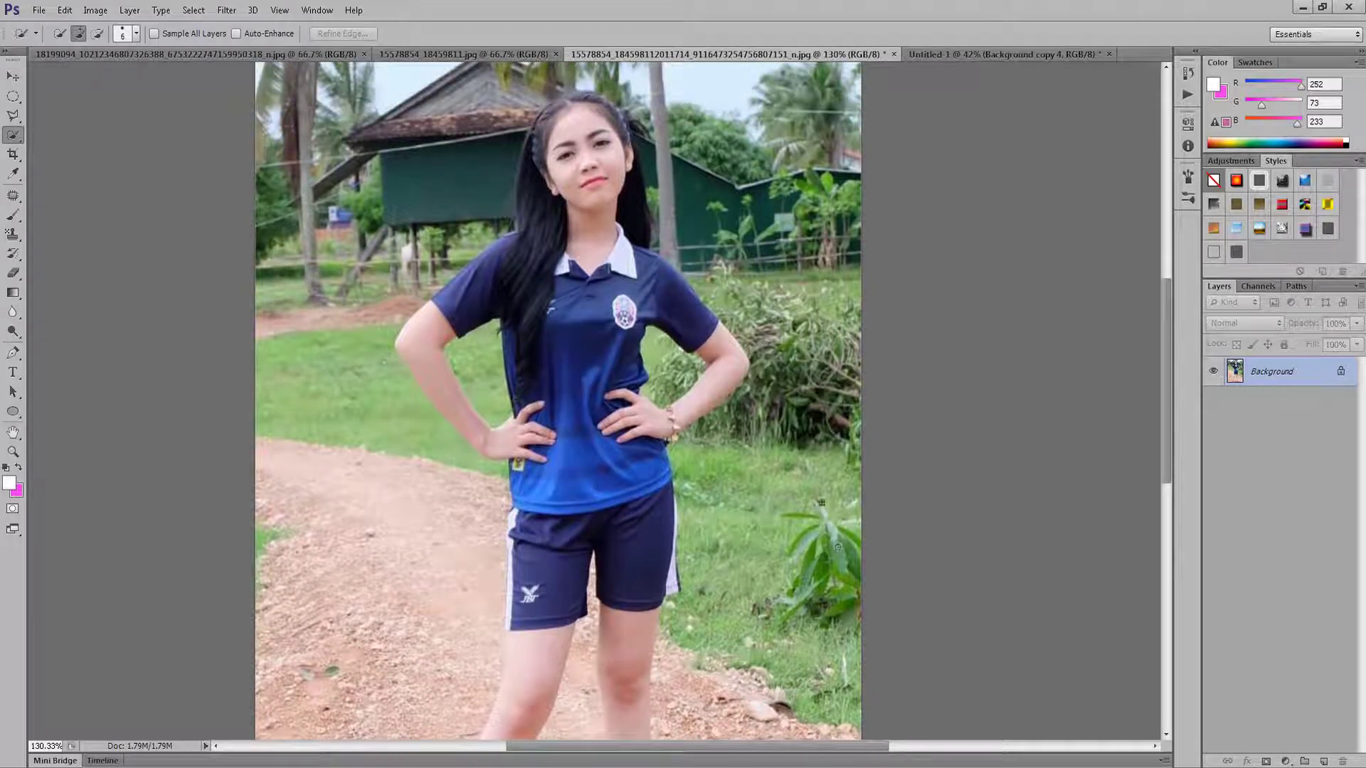
scroll(556, 398, up, 1)
scroll(557, 398, up, 1)
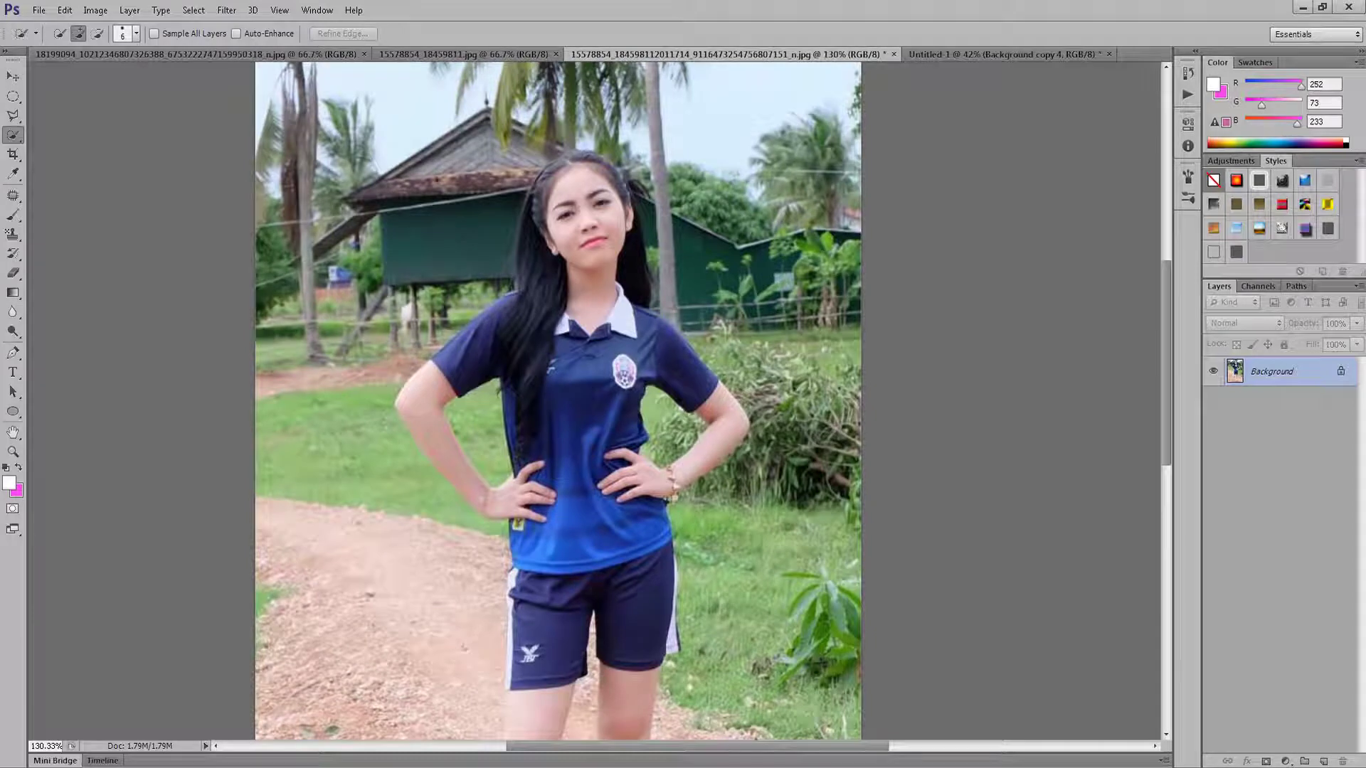
scroll(331, 588, up, 2)
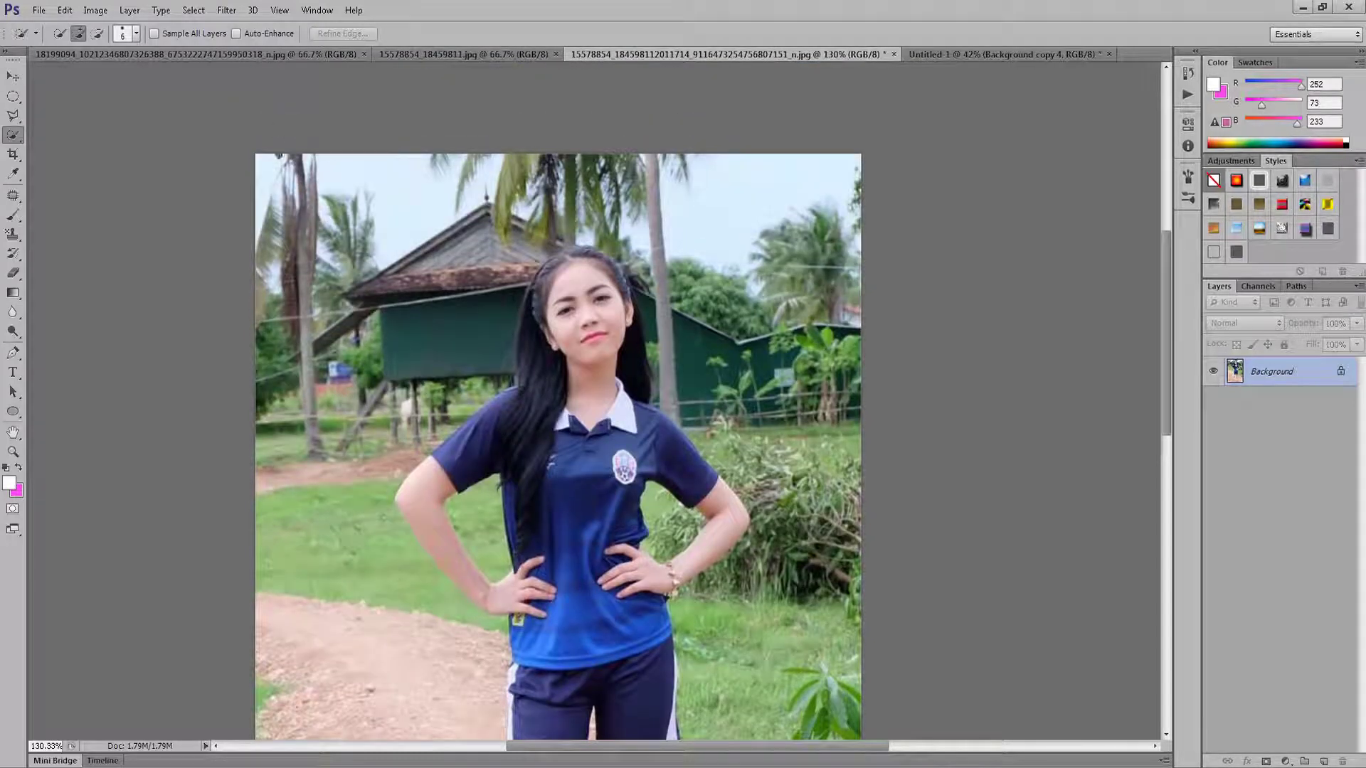
scroll(529, 179, down, 1)
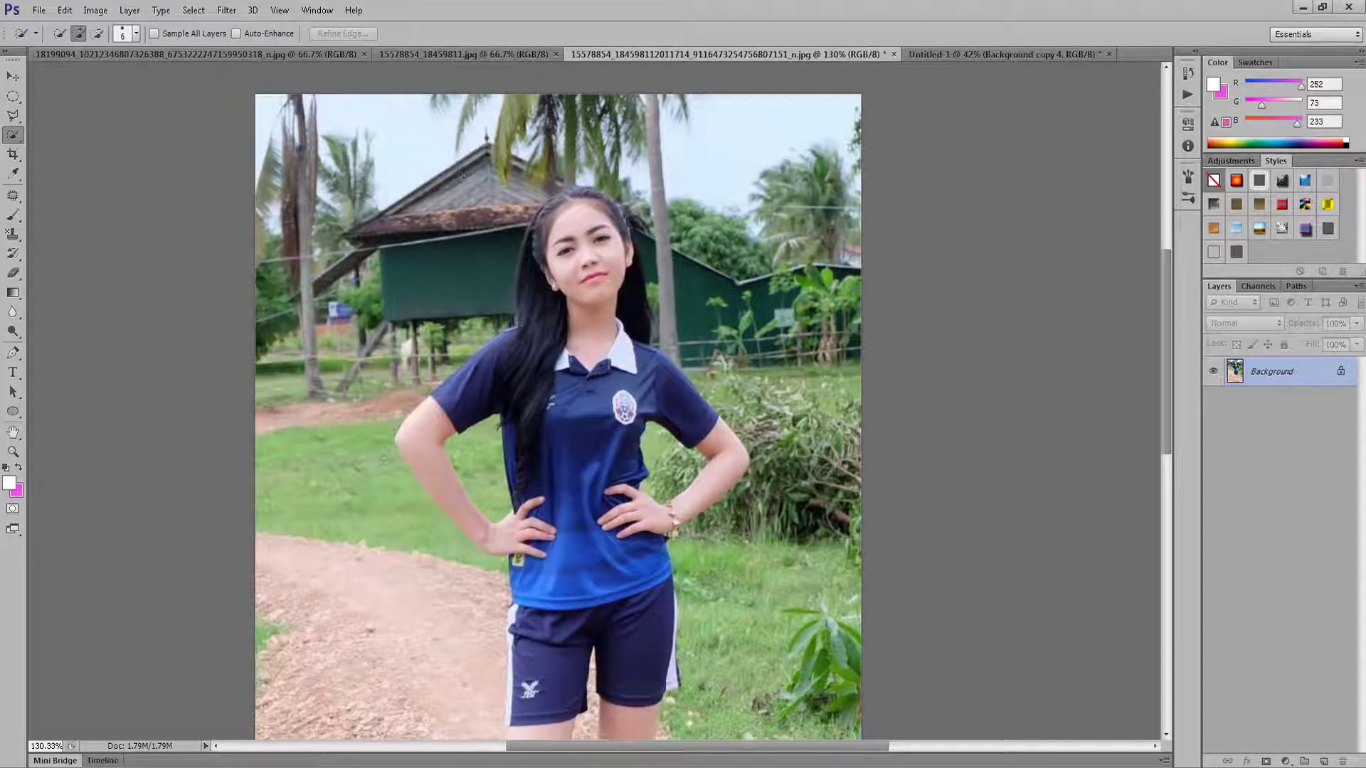
scroll(248, 190, up, 1)
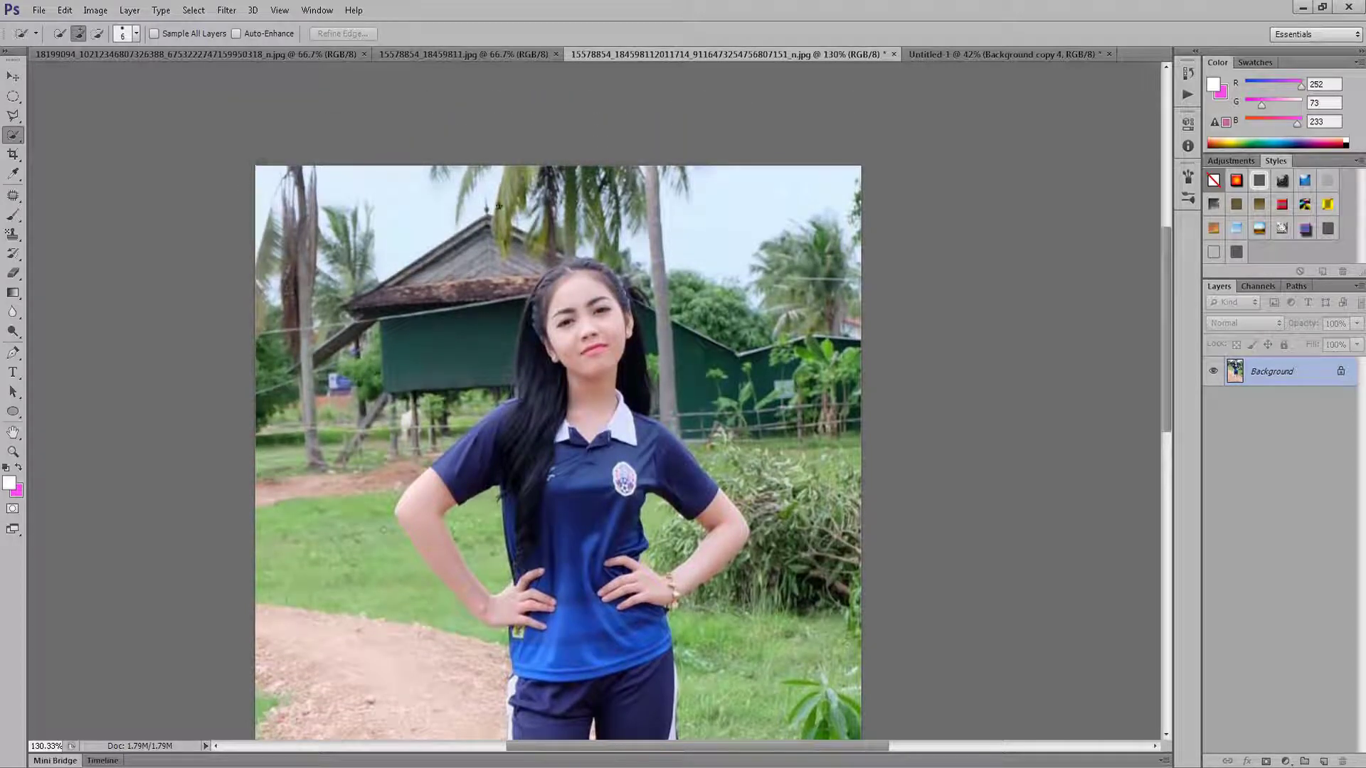
scroll(498, 206, down, 1)
scroll(427, 285, down, 2)
scroll(285, 356, down, 2)
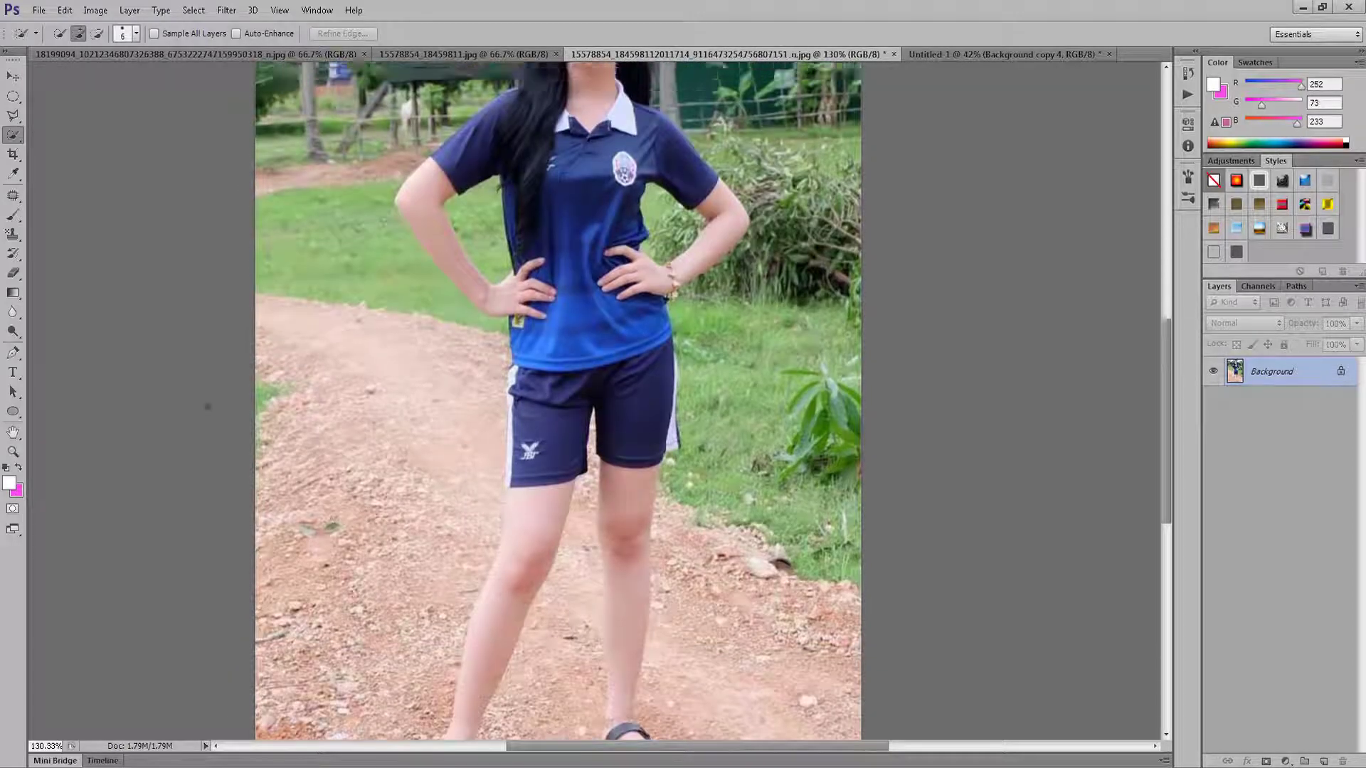
scroll(207, 406, up, 2)
scroll(207, 407, up, 1)
scroll(207, 406, up, 2)
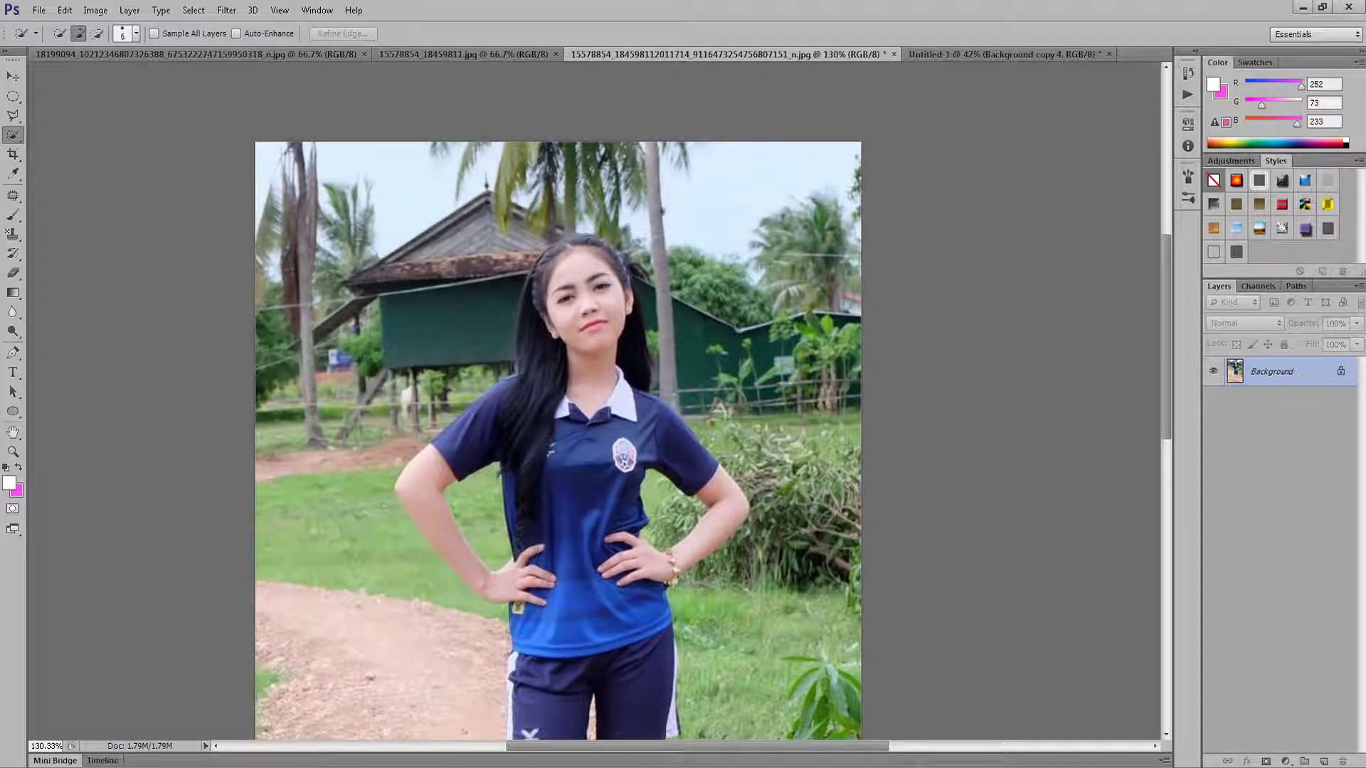
Paint the right-side background down past the bushes, subtracting spill near the sandal.
drag(688, 144, 818, 491)
drag(777, 425, 668, 679)
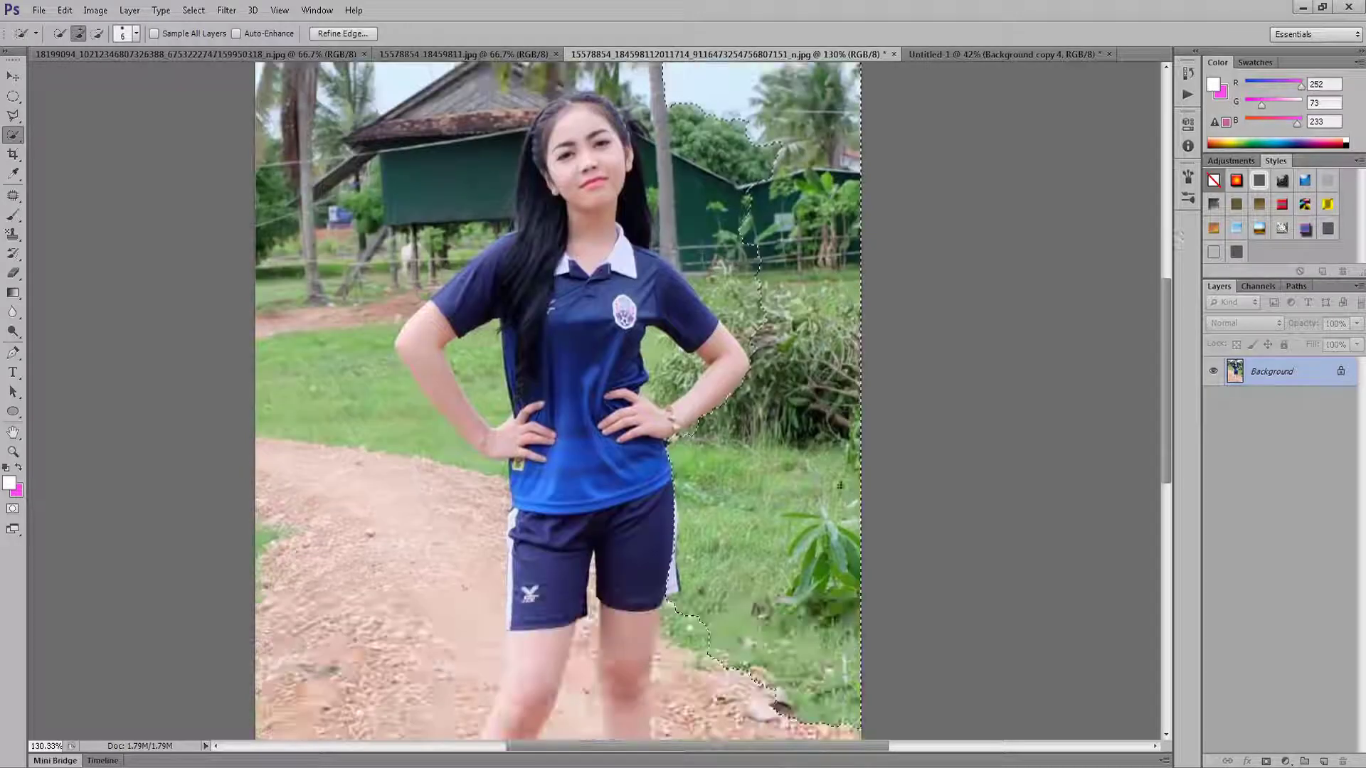
scroll(712, 498, down, 6)
mouse_move(783, 513)
mouse_down()
mouse_move(756, 606)
mouse_move(625, 688)
mouse_up()
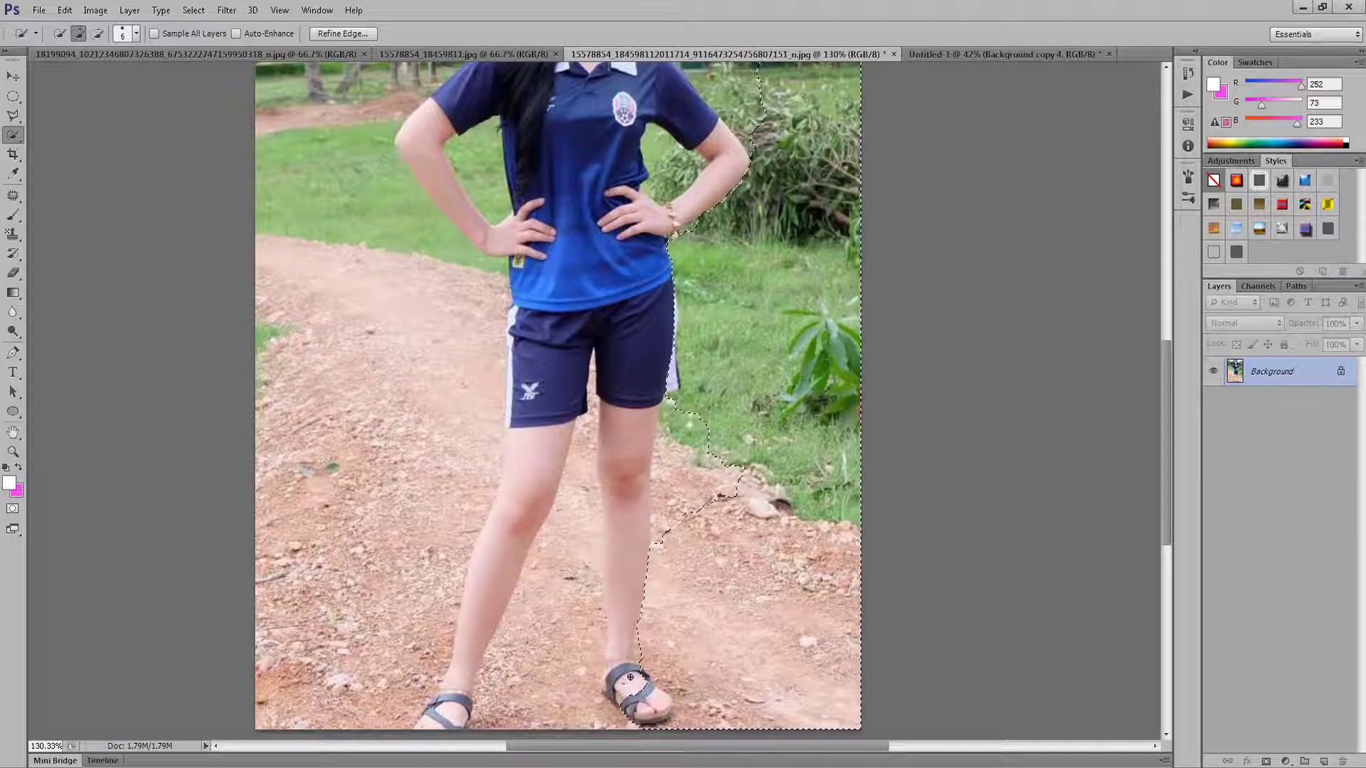
drag(629, 679, 645, 713)
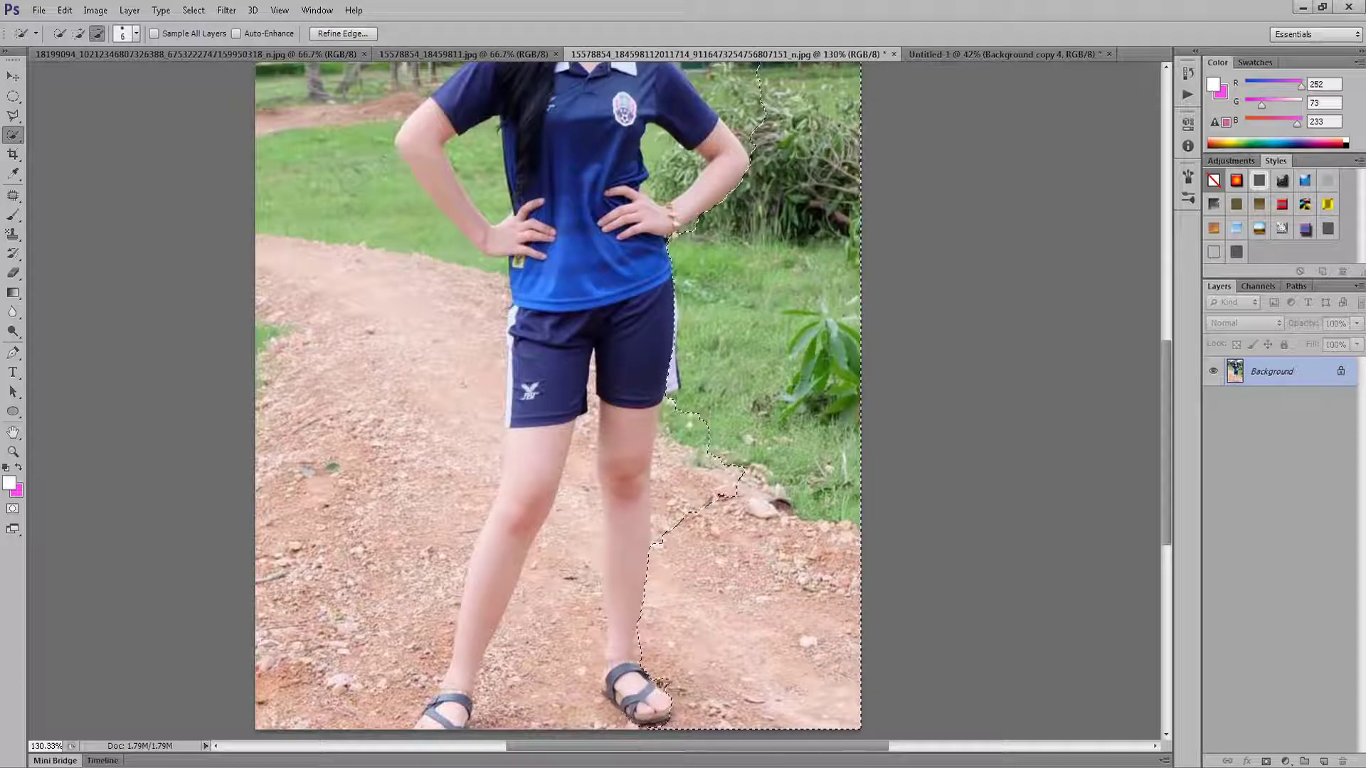
scroll(660, 685, up, 1)
drag(725, 565, 689, 627)
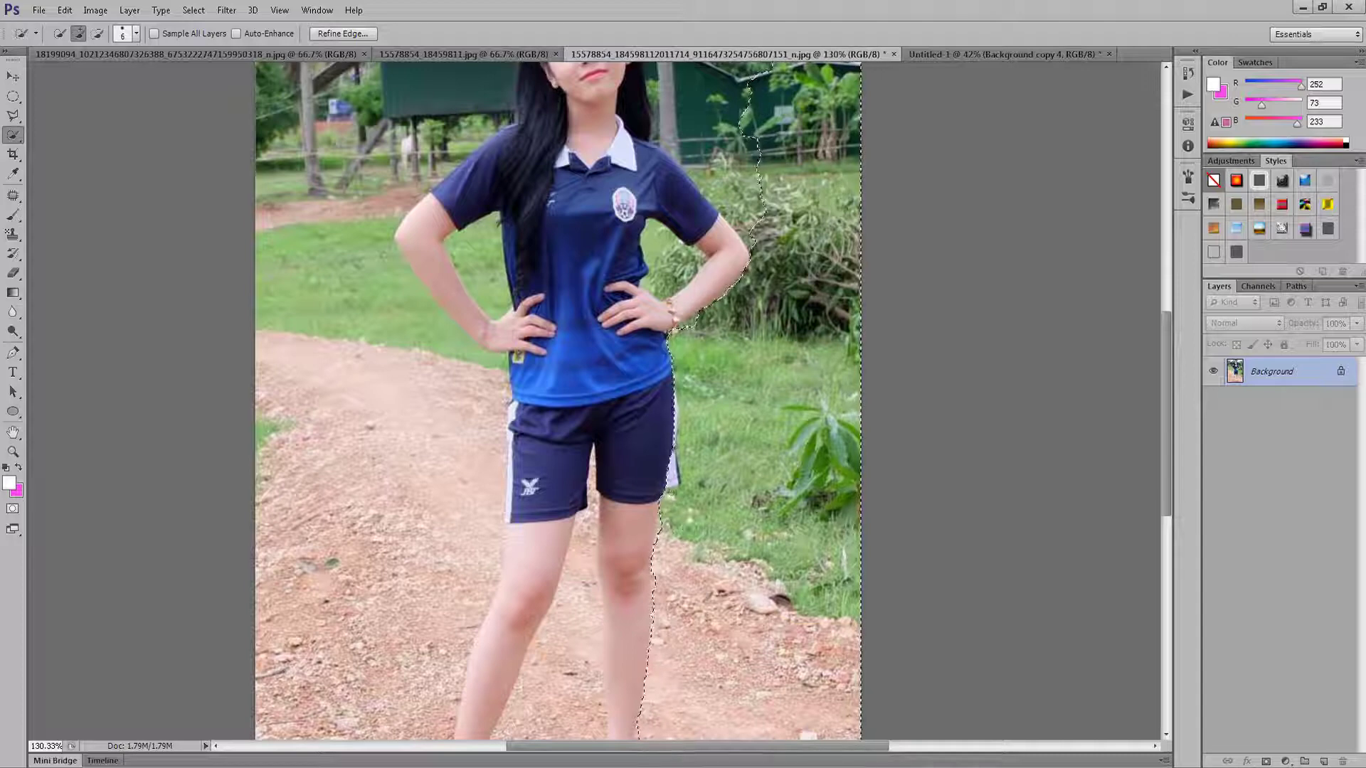
Extend the selection across the sky along her right side, trimming it off her hair.
mouse_move(453, 95)
mouse_down()
mouse_move(713, 283)
mouse_move(651, 178)
mouse_up()
click(713, 282)
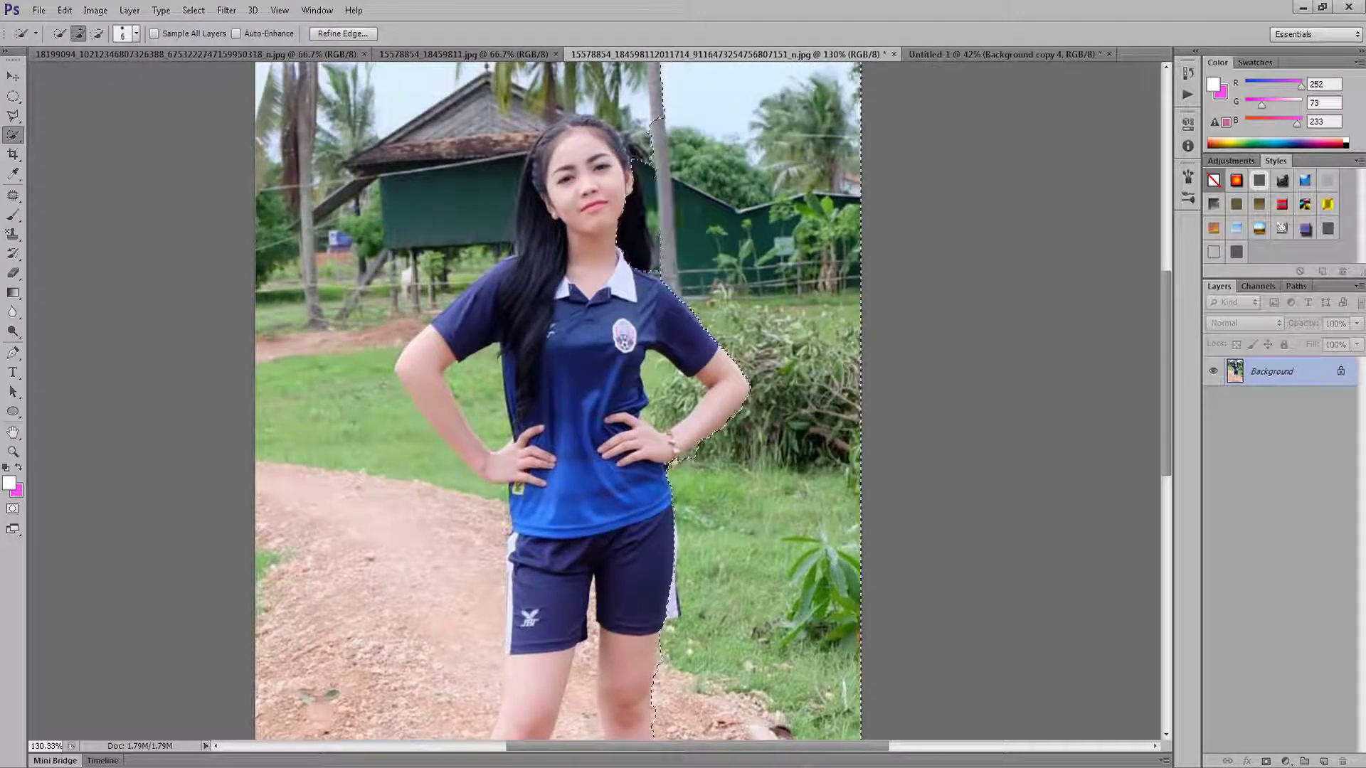
alt+click(623, 226)
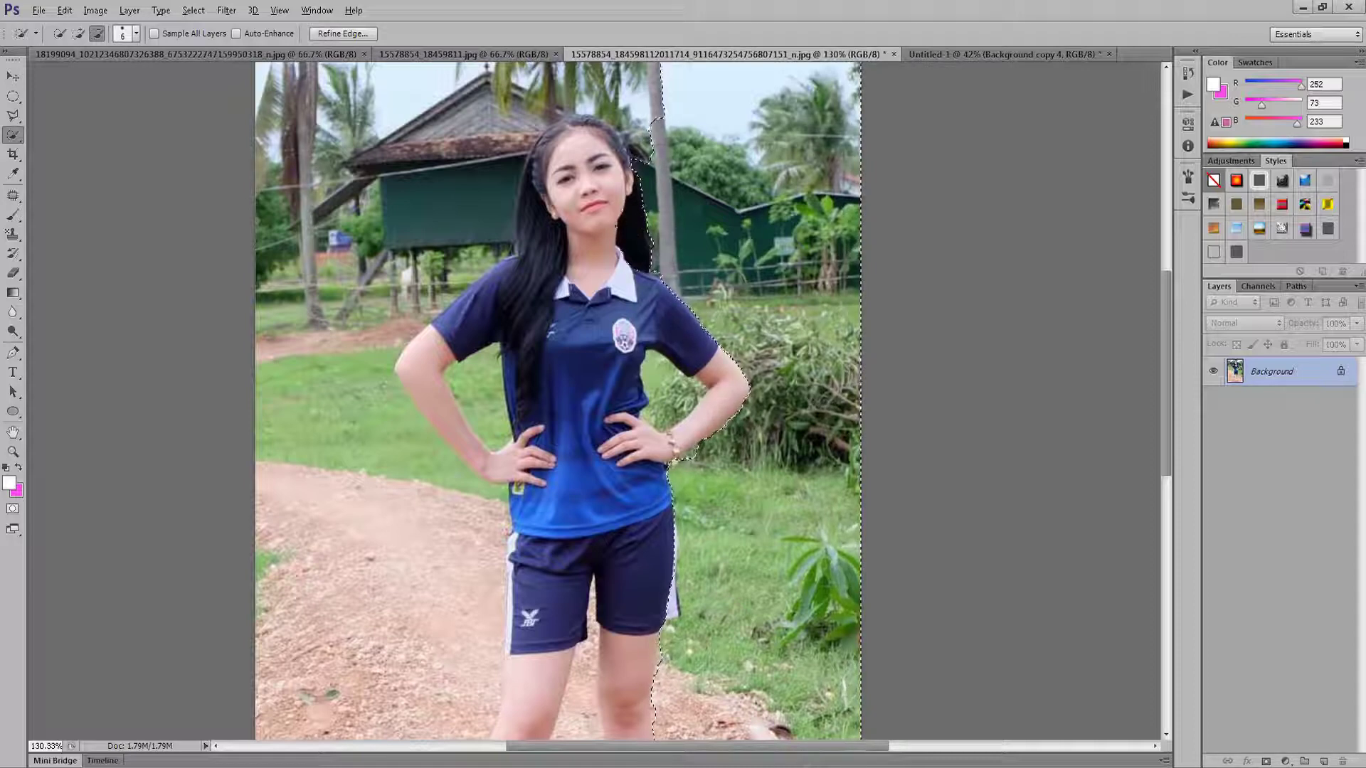
scroll(661, 278, up, 2)
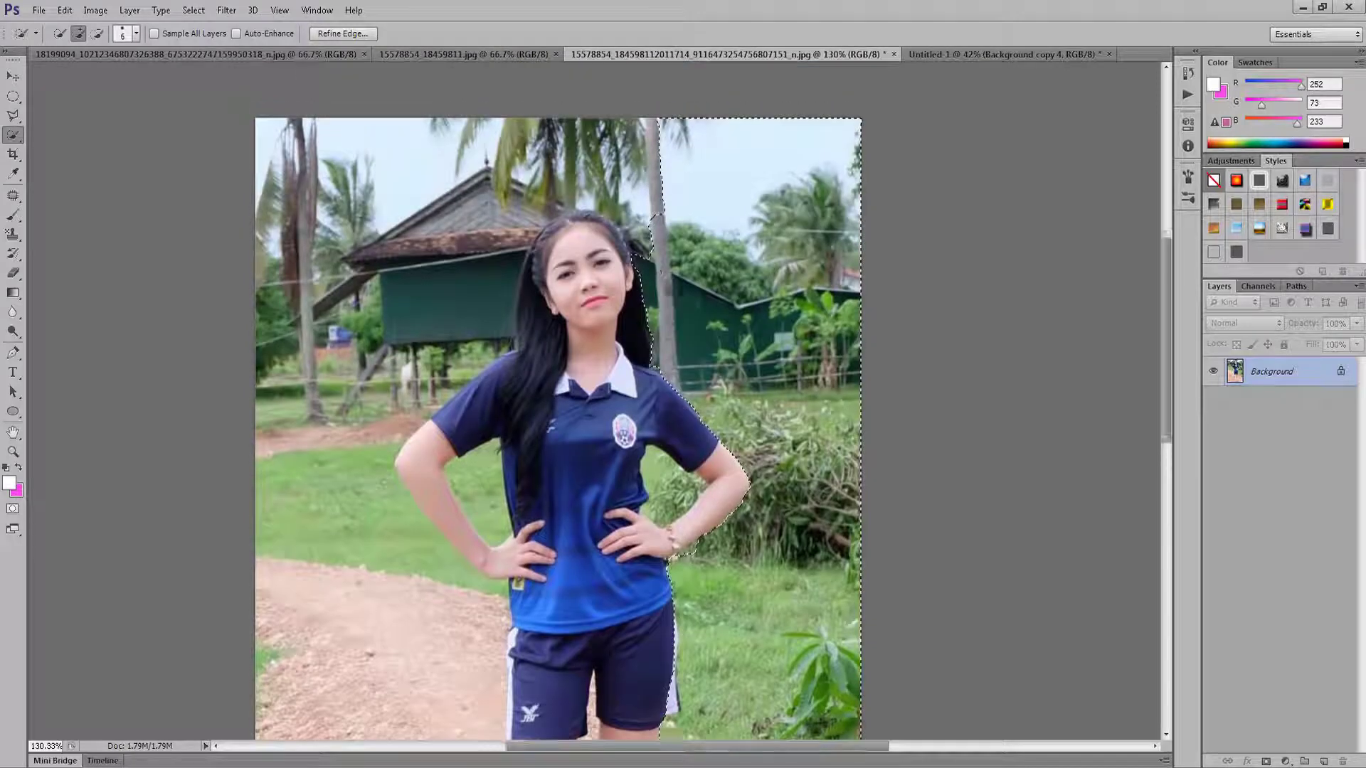
scroll(662, 278, up, 1)
Add the sky, treetops, house roof and left trees to the background selection.
scroll(665, 277, up, 2)
mouse_move(665, 278)
mouse_down()
mouse_move(440, 270)
mouse_move(569, 291)
mouse_up()
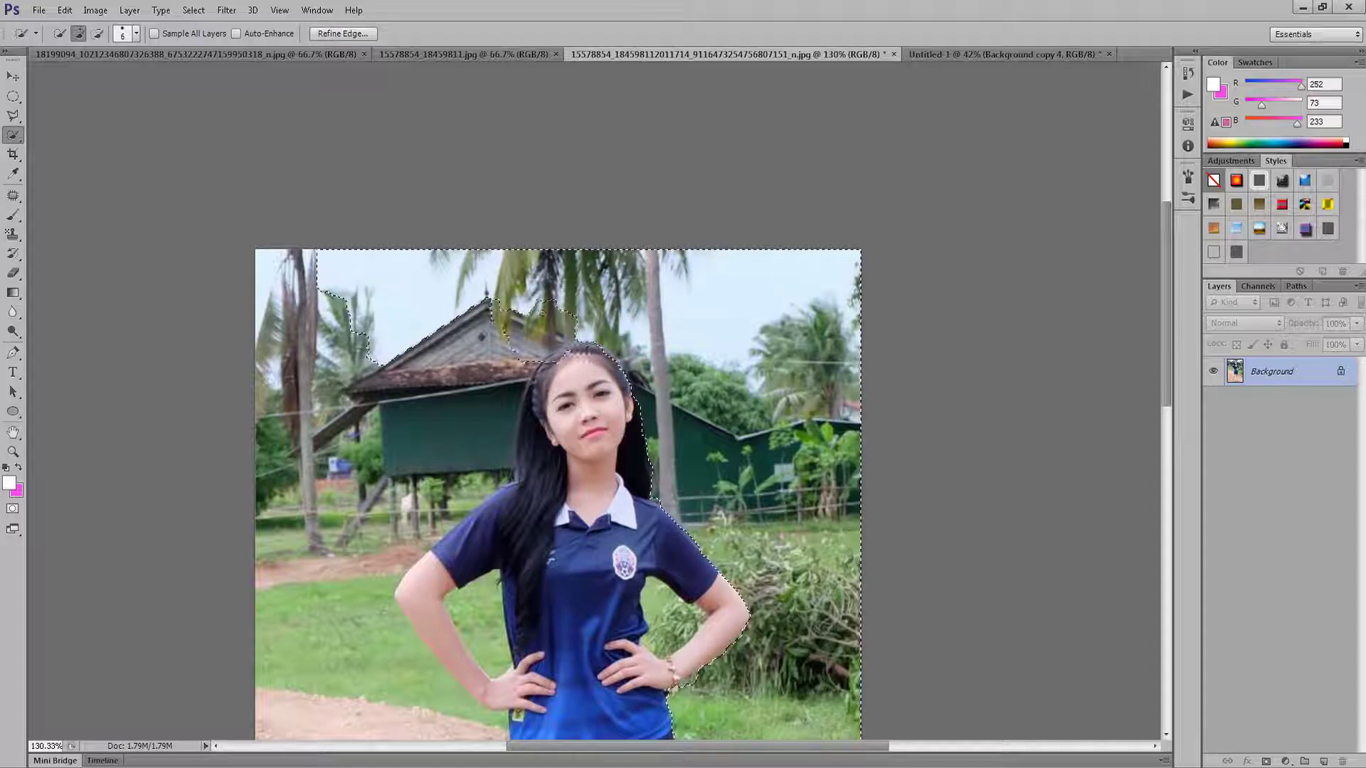
mouse_move(569, 299)
mouse_down()
mouse_move(339, 274)
mouse_move(269, 351)
mouse_up()
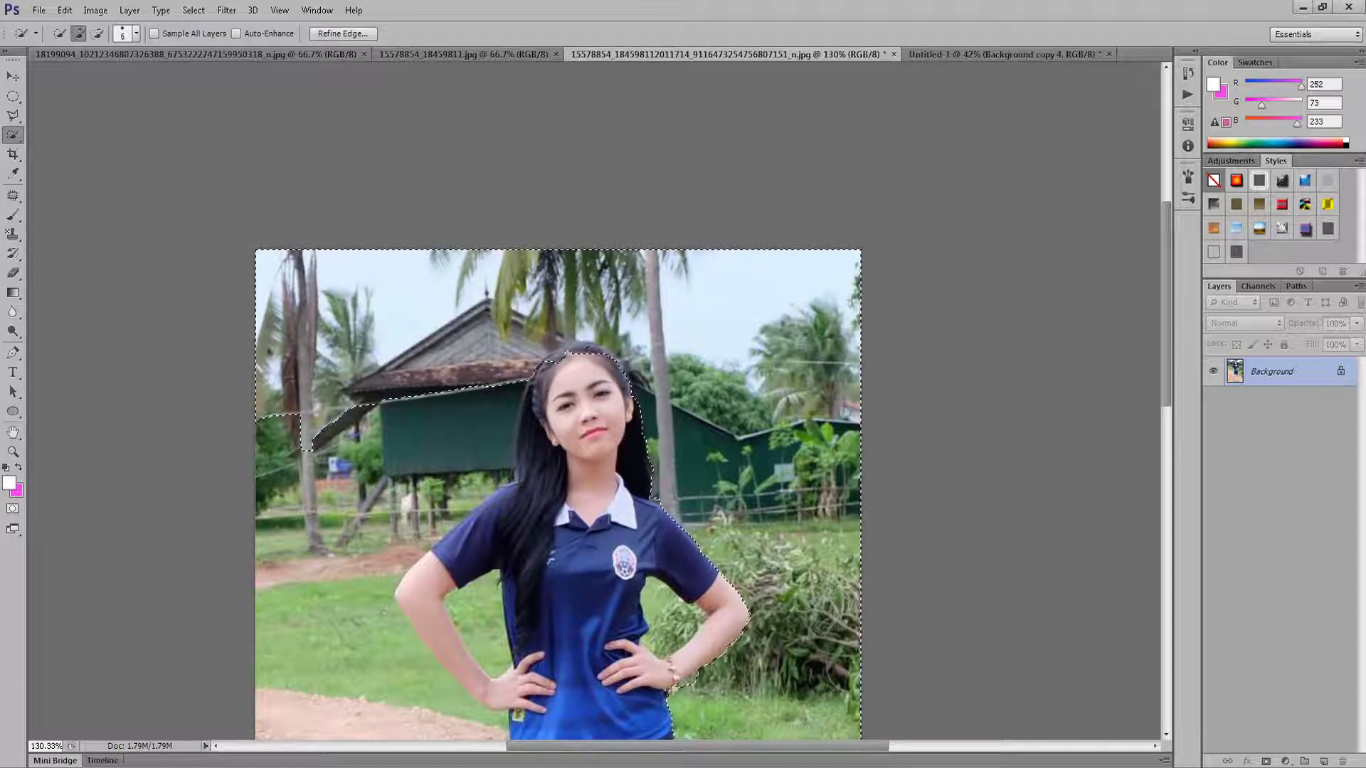
scroll(285, 624, down, 3)
Brush the grass and the whole dirt path into the selection.
drag(285, 512, 285, 649)
scroll(334, 633, down, 3)
scroll(348, 619, down, 3)
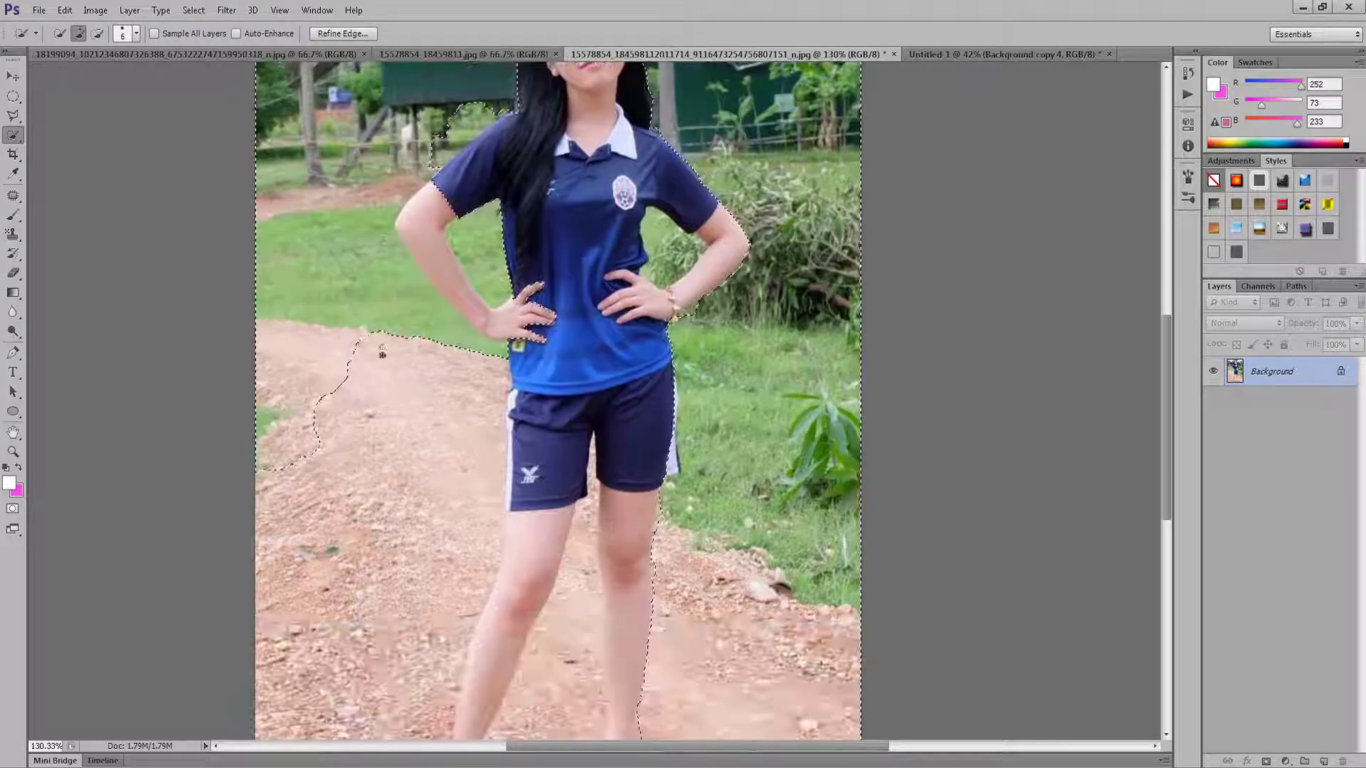
drag(361, 607, 377, 526)
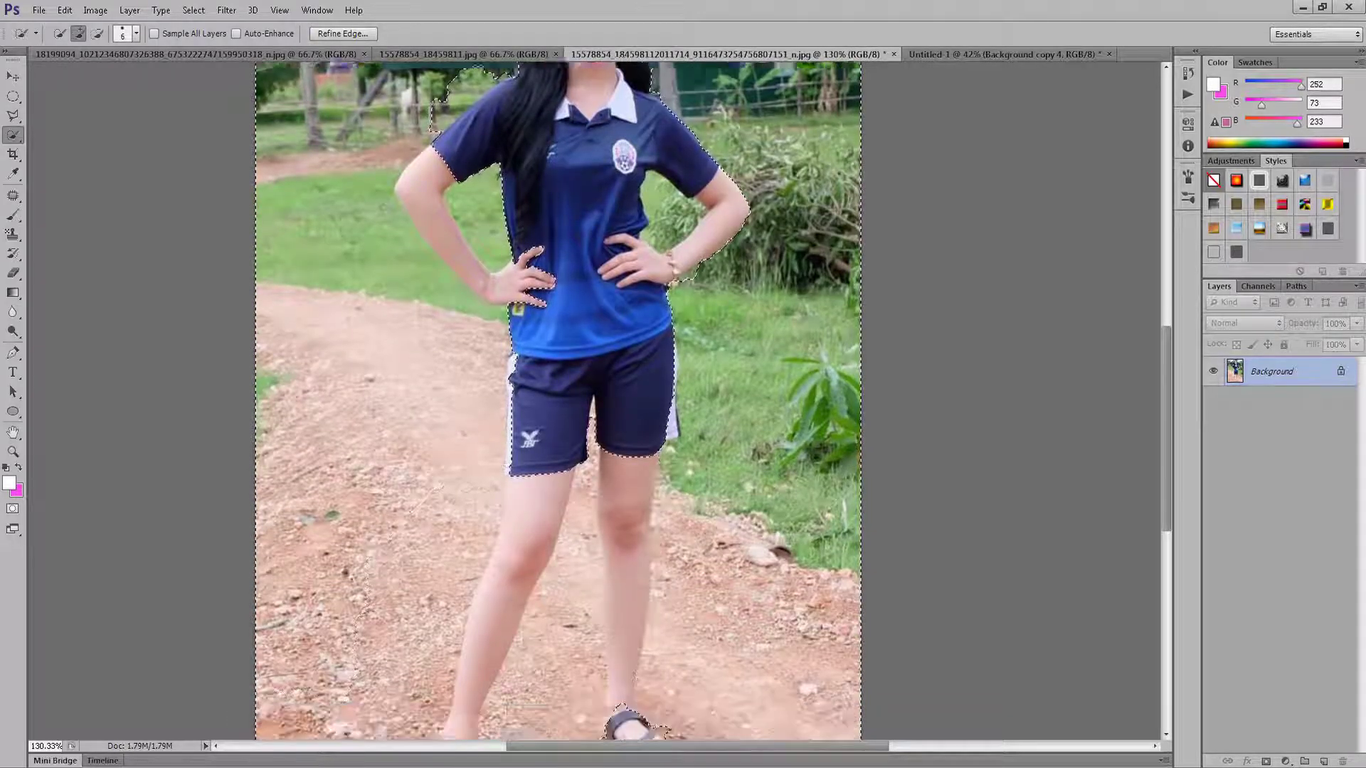
scroll(340, 517, down, 5)
scroll(339, 517, up, 2)
scroll(370, 463, up, 2)
scroll(427, 370, up, 4)
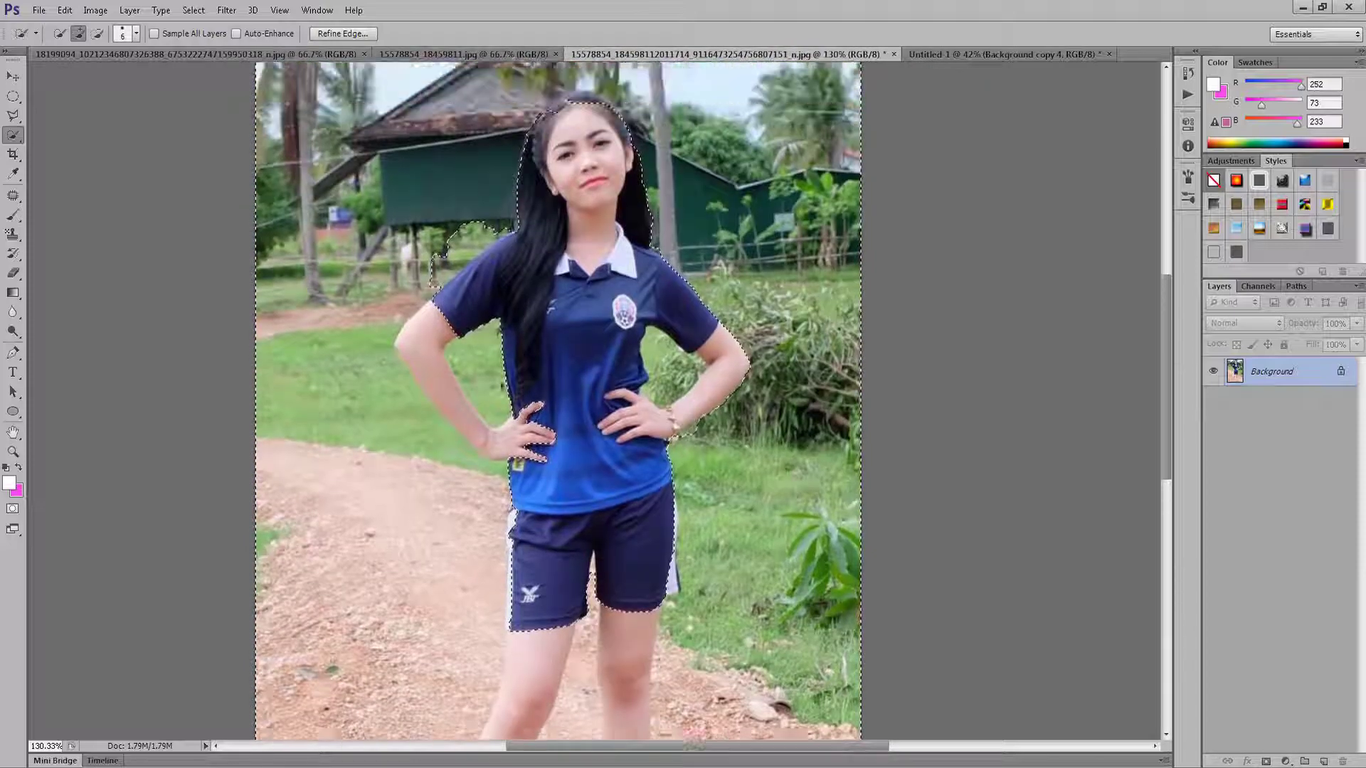
scroll(464, 324, up, 1)
scroll(580, 635, down, 3)
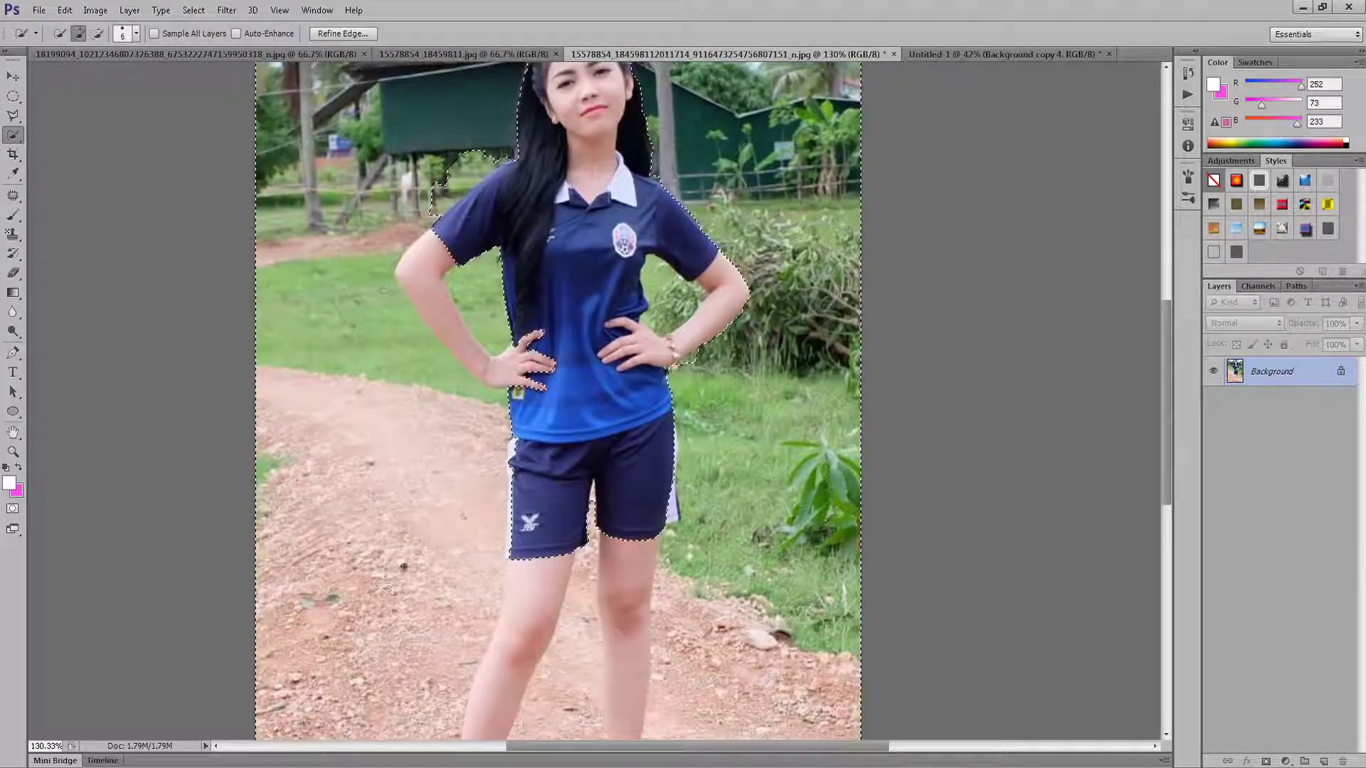
scroll(580, 635, down, 3)
scroll(561, 497, down, 2)
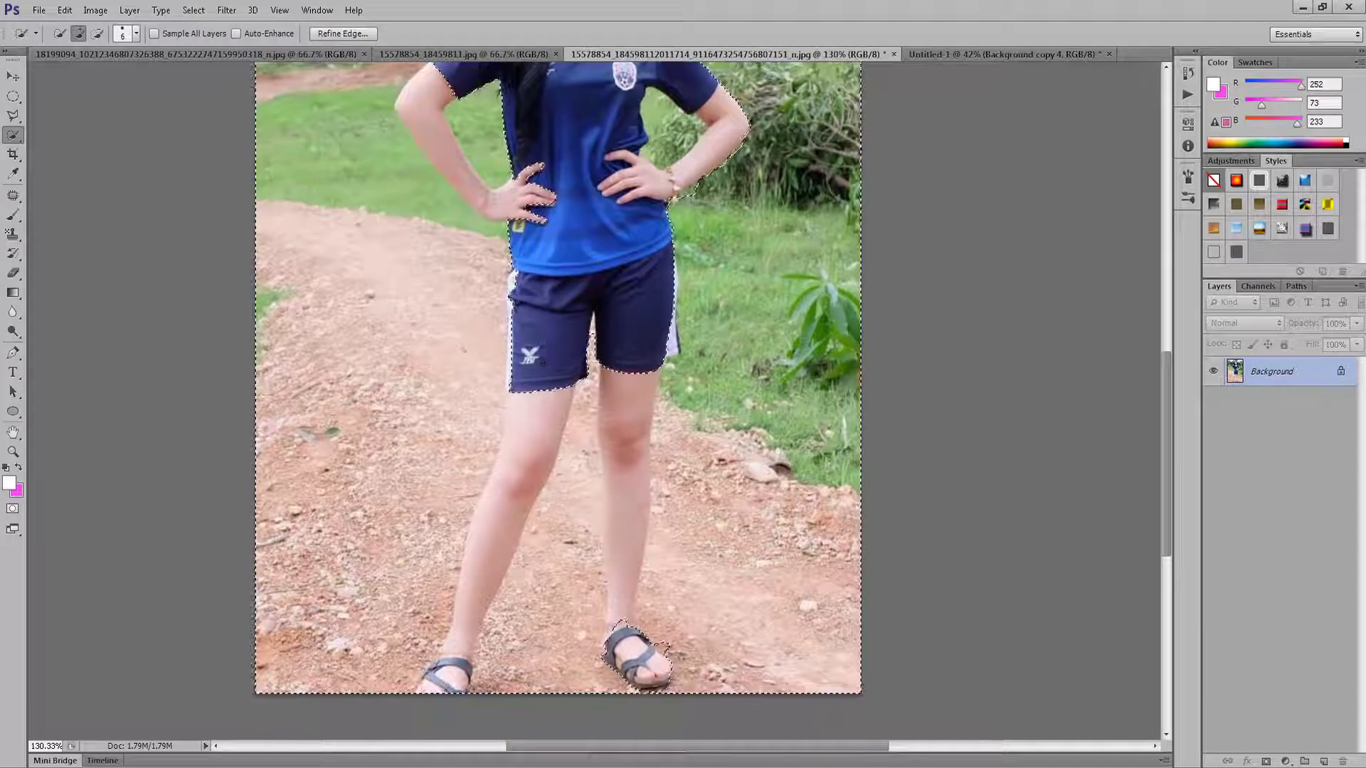
Extend the selection between the legs and along the right leg to the sandal.
drag(540, 398, 458, 658)
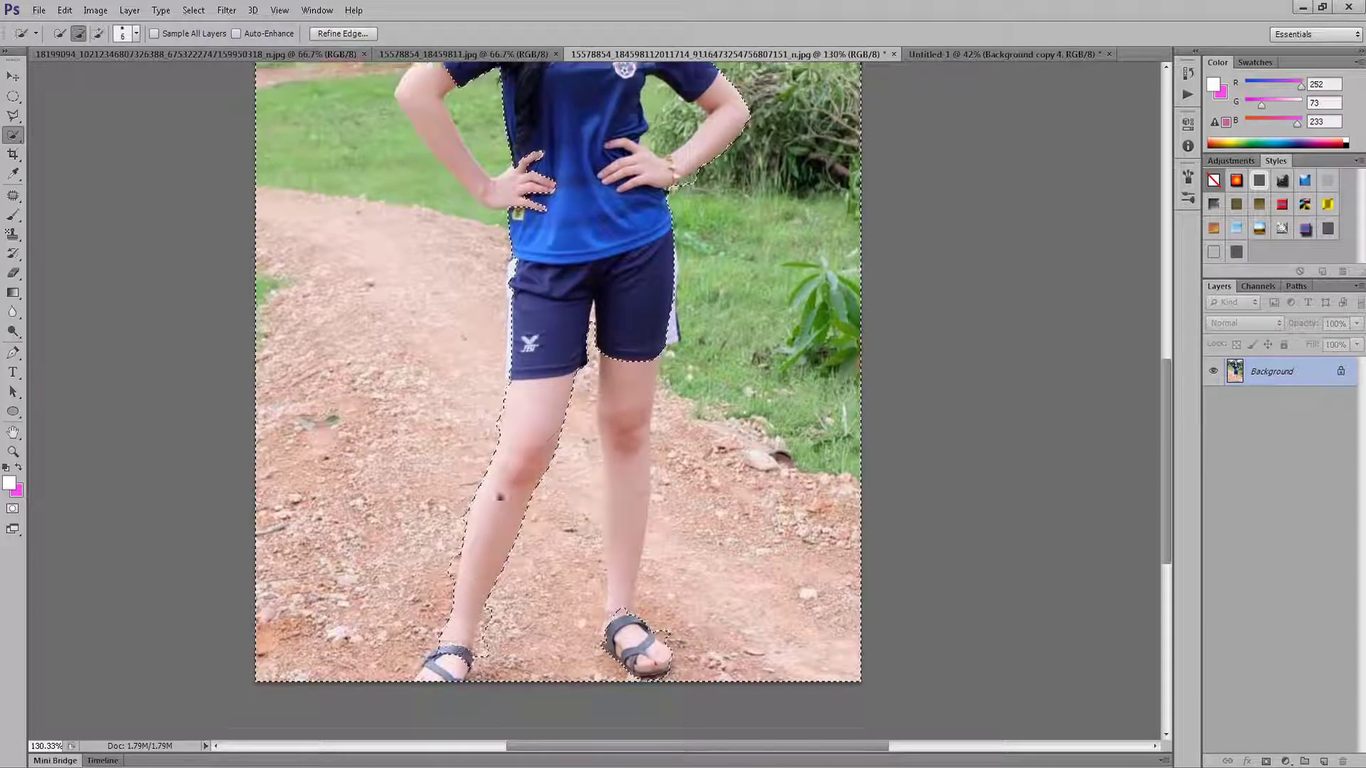
scroll(473, 633, down, 3)
mouse_move(622, 306)
mouse_down()
mouse_move(489, 532)
mouse_move(650, 544)
mouse_up()
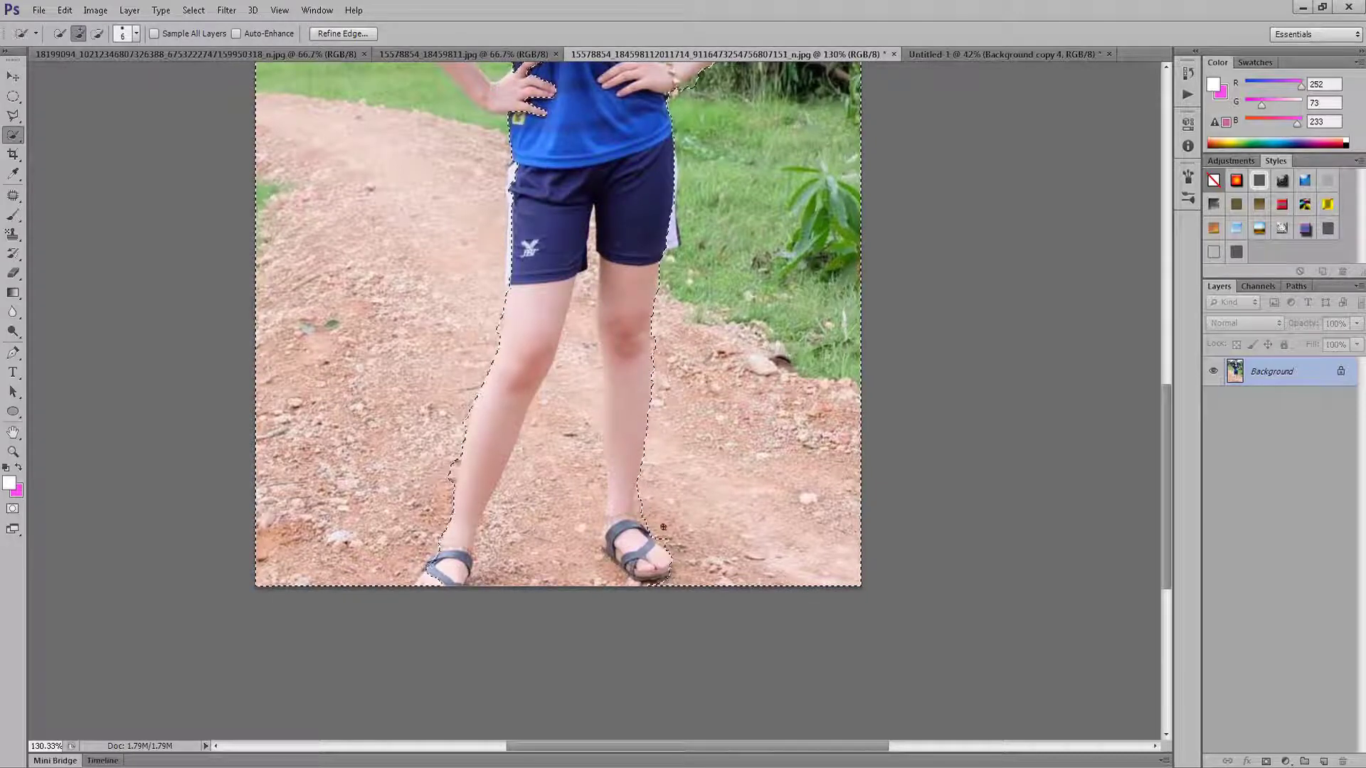
Reshape the selection along both arms and hands, dropping the grass under the elbow.
key(alt)
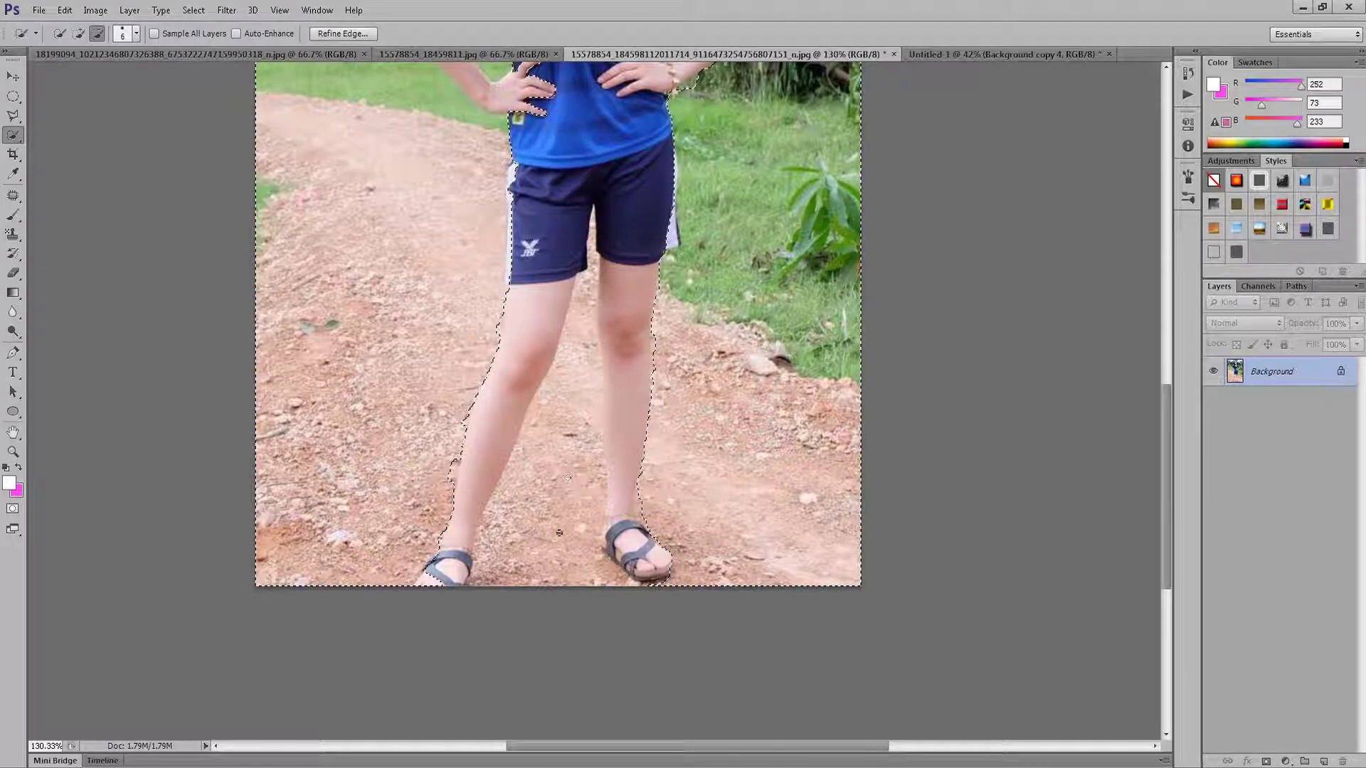
scroll(482, 303, up, 3)
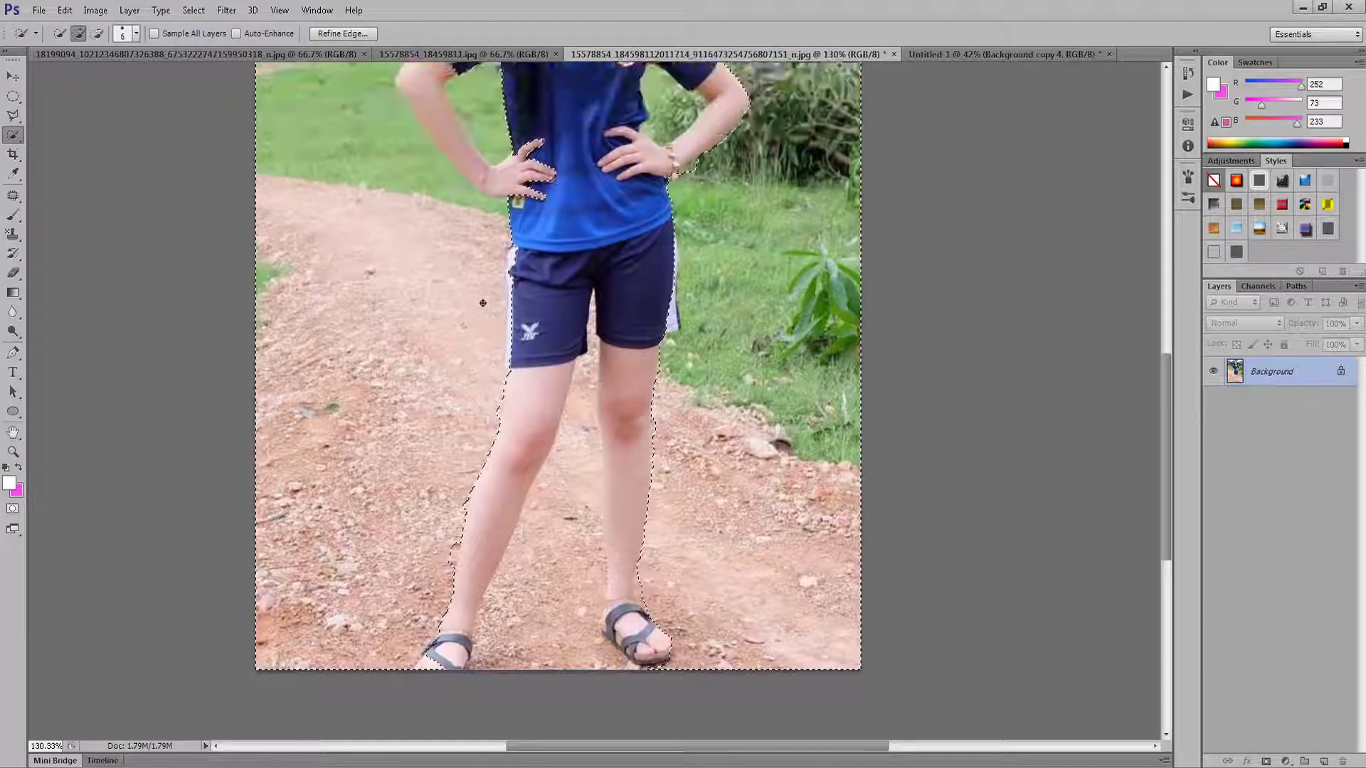
scroll(482, 303, up, 5)
key(alt)
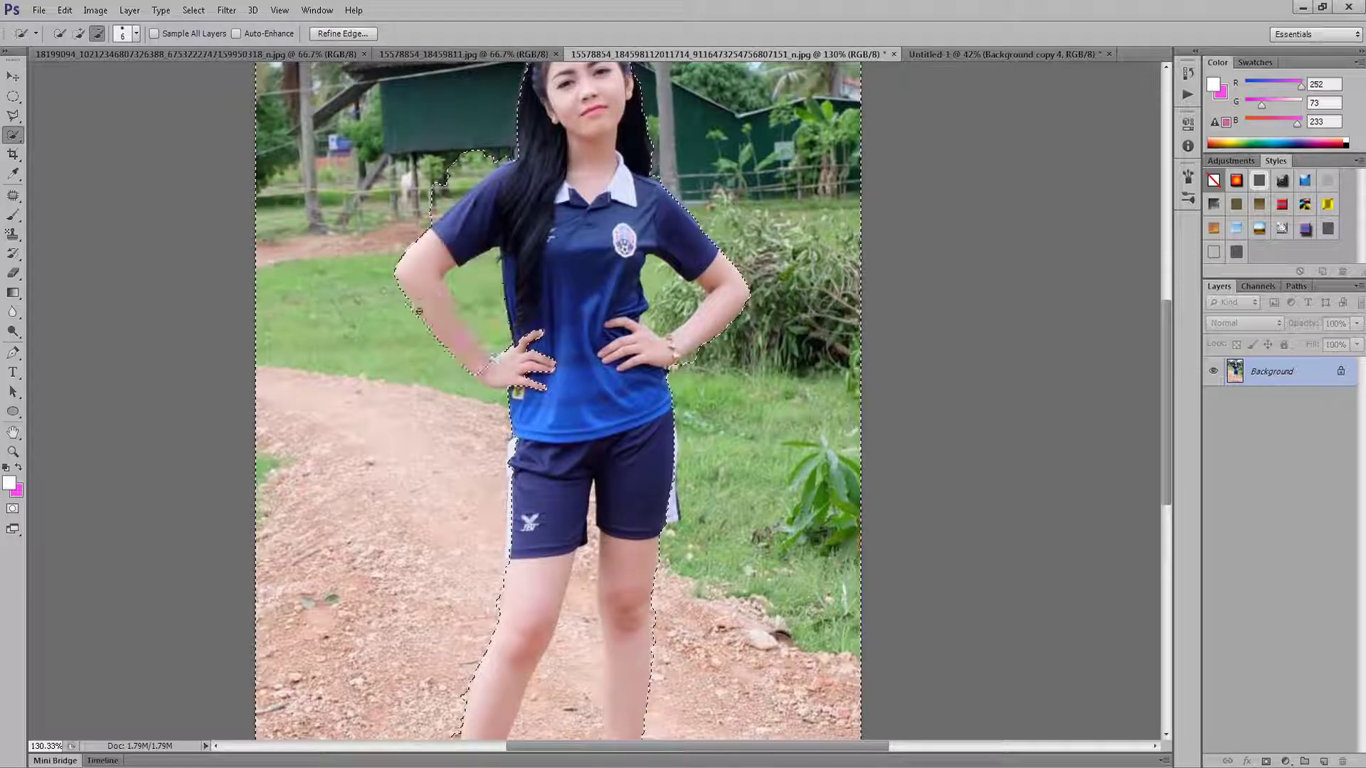
drag(419, 311, 514, 379)
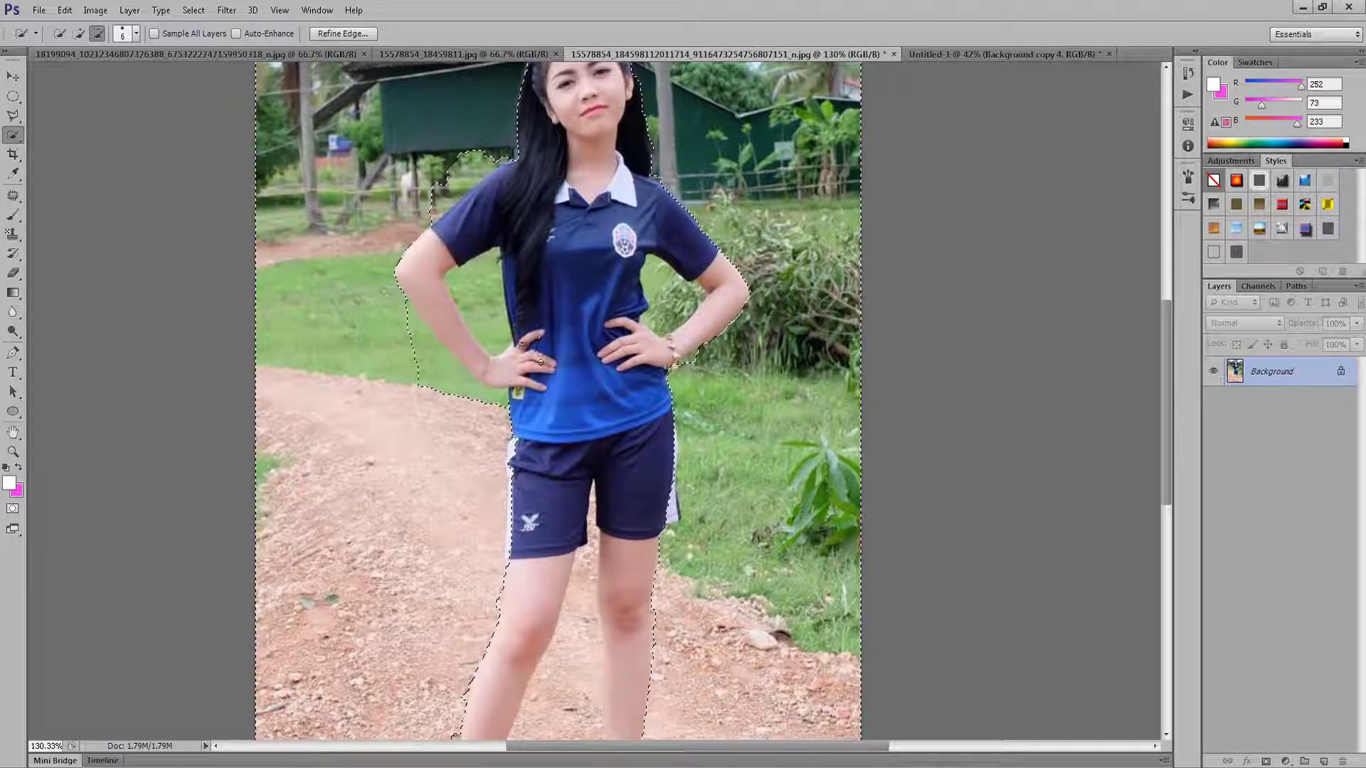
mouse_move(711, 331)
mouse_down()
mouse_move(687, 383)
mouse_move(704, 352)
mouse_up()
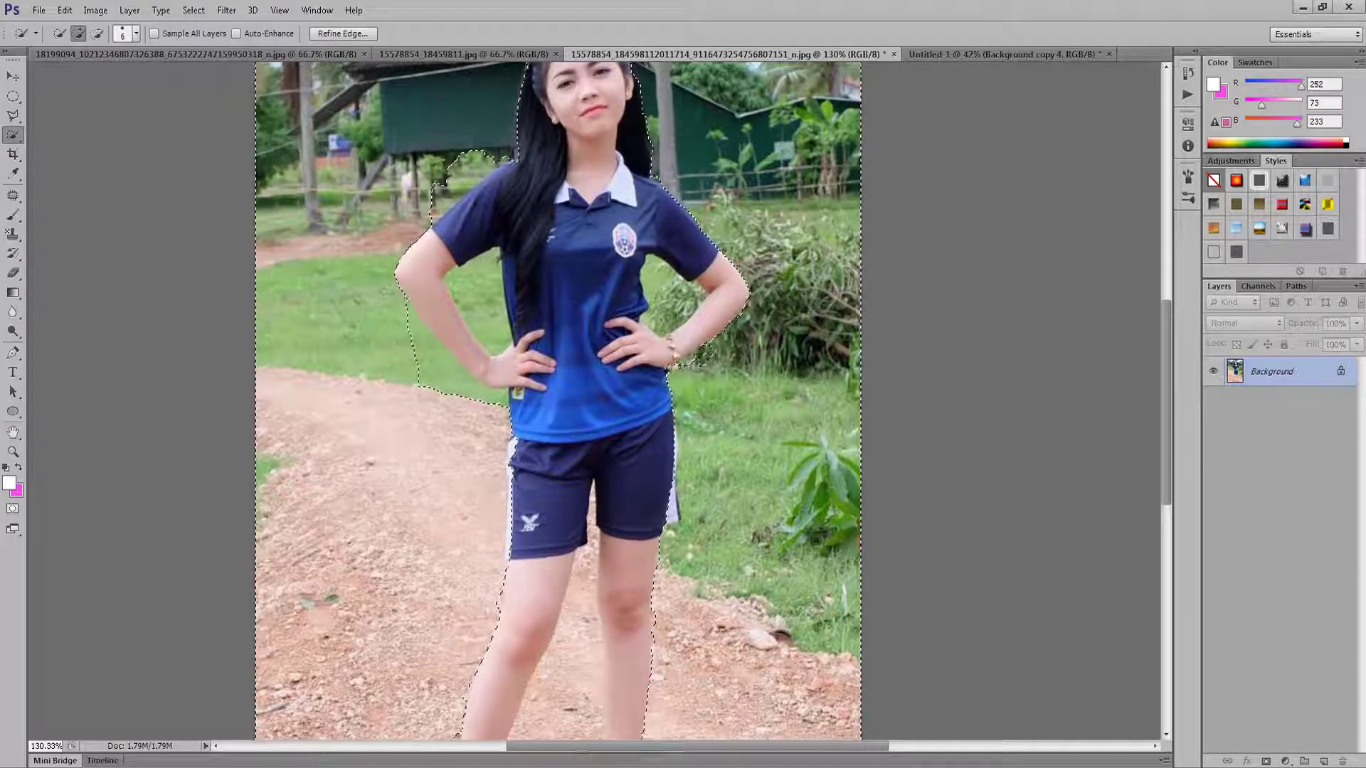
drag(423, 373, 437, 377)
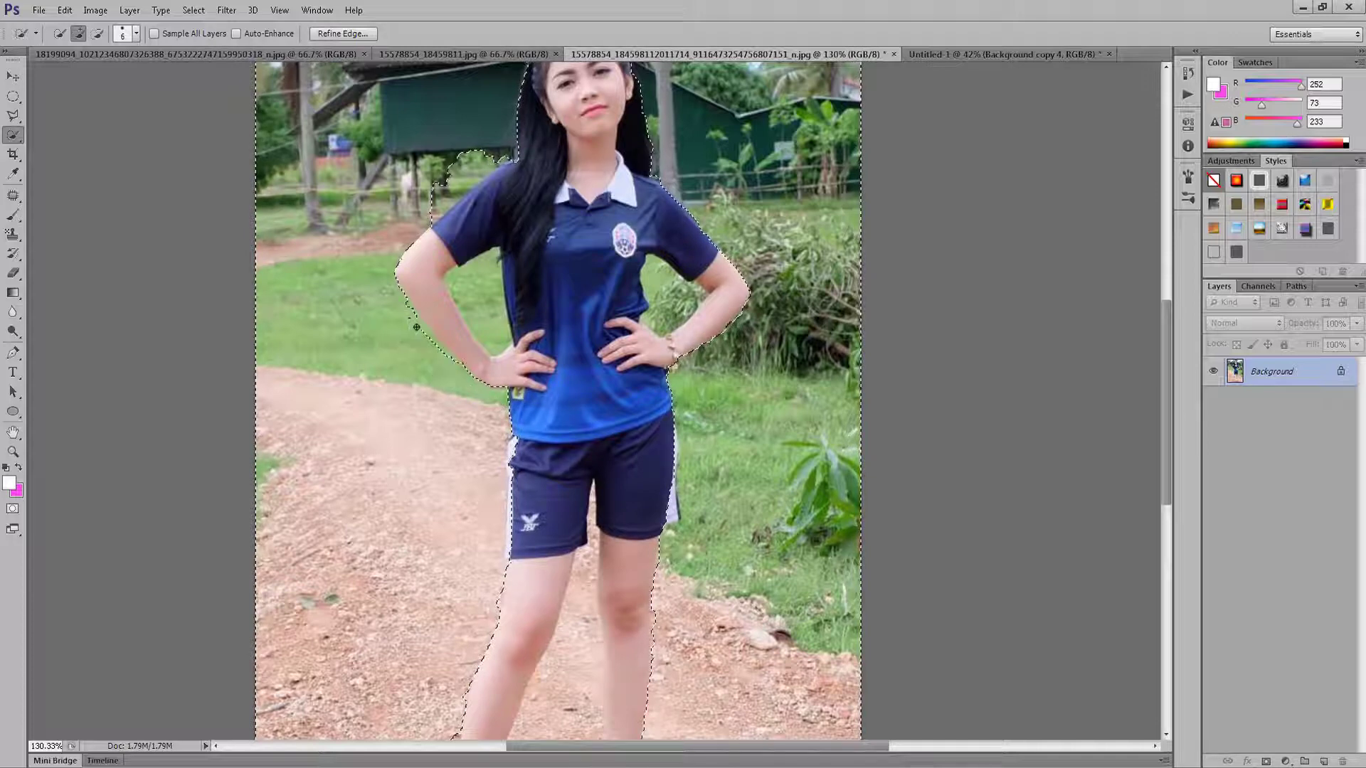
With Alt toggling subtract mode, brush part of the dirt gap between her legs.
scroll(406, 300, up, 3)
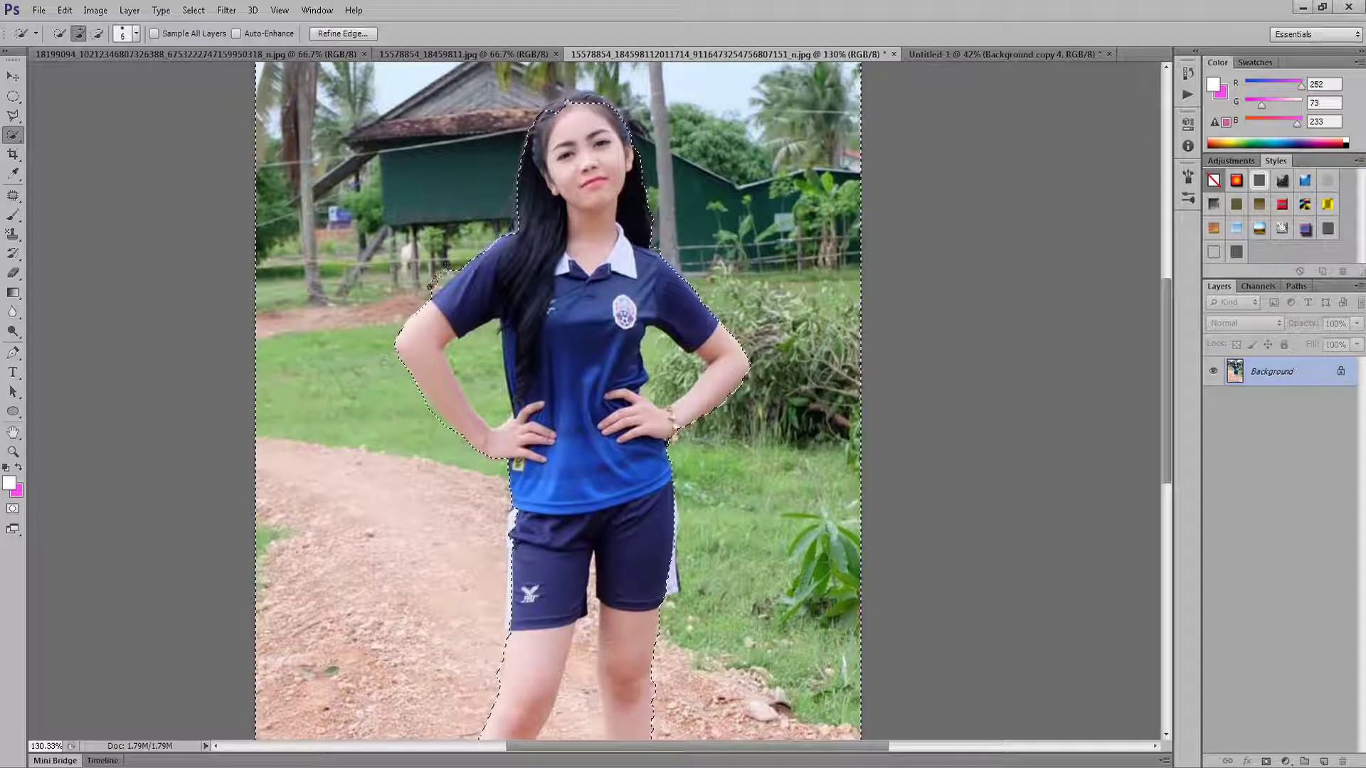
scroll(534, 184, up, 5)
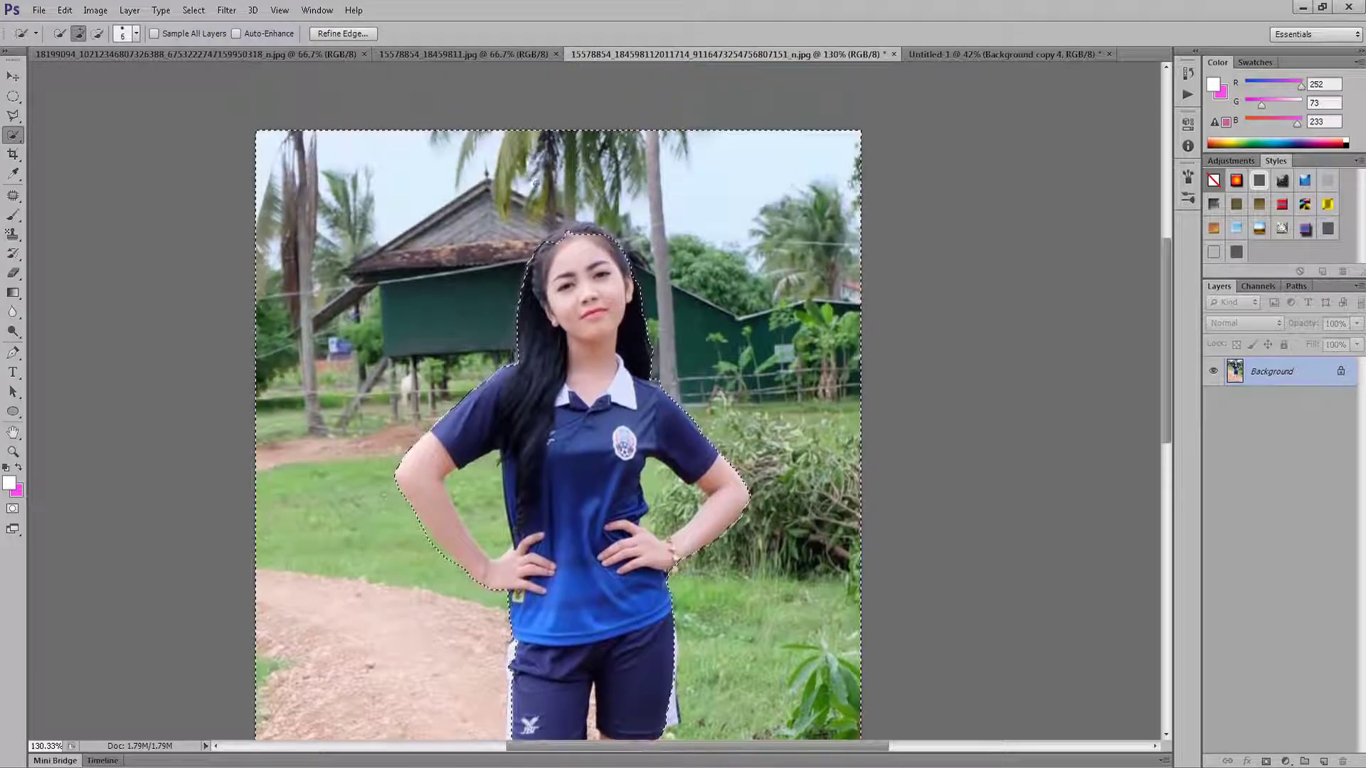
key(alt)
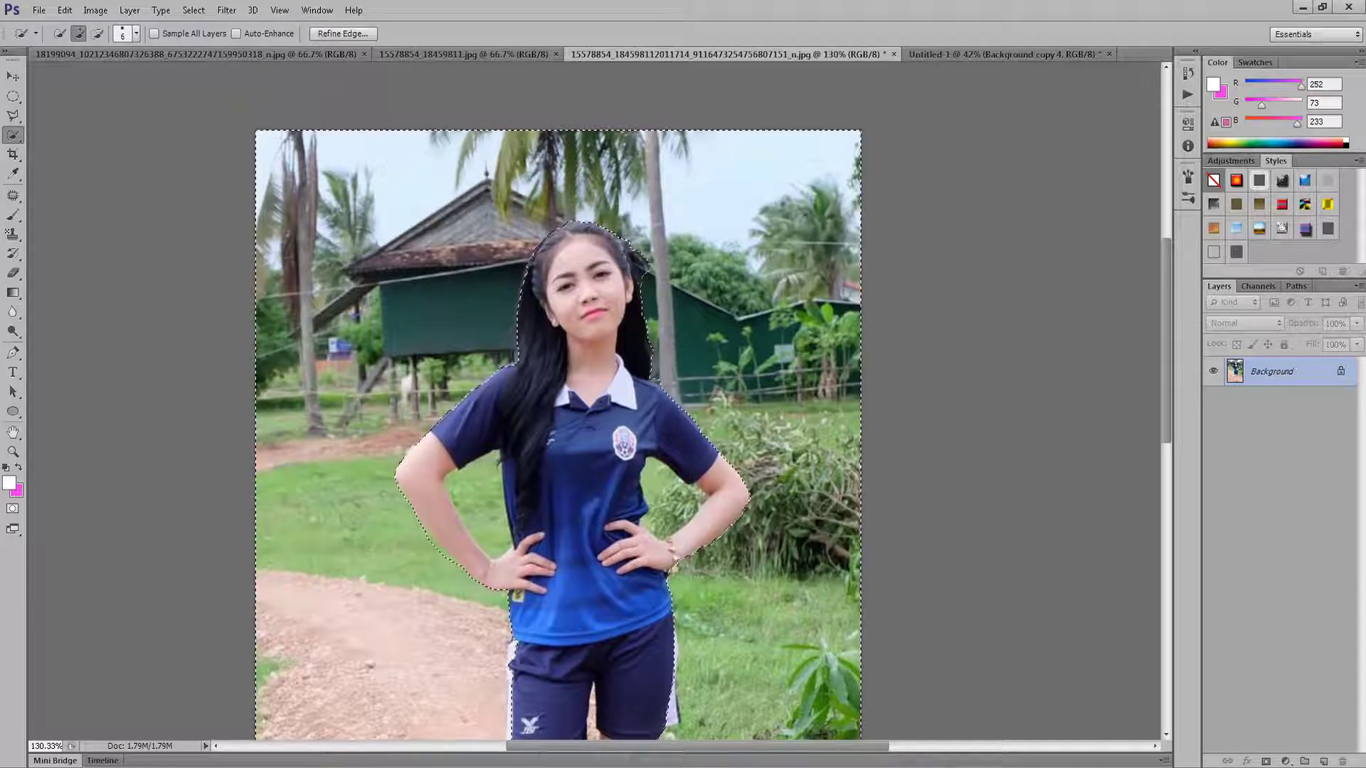
scroll(638, 249, down, 10)
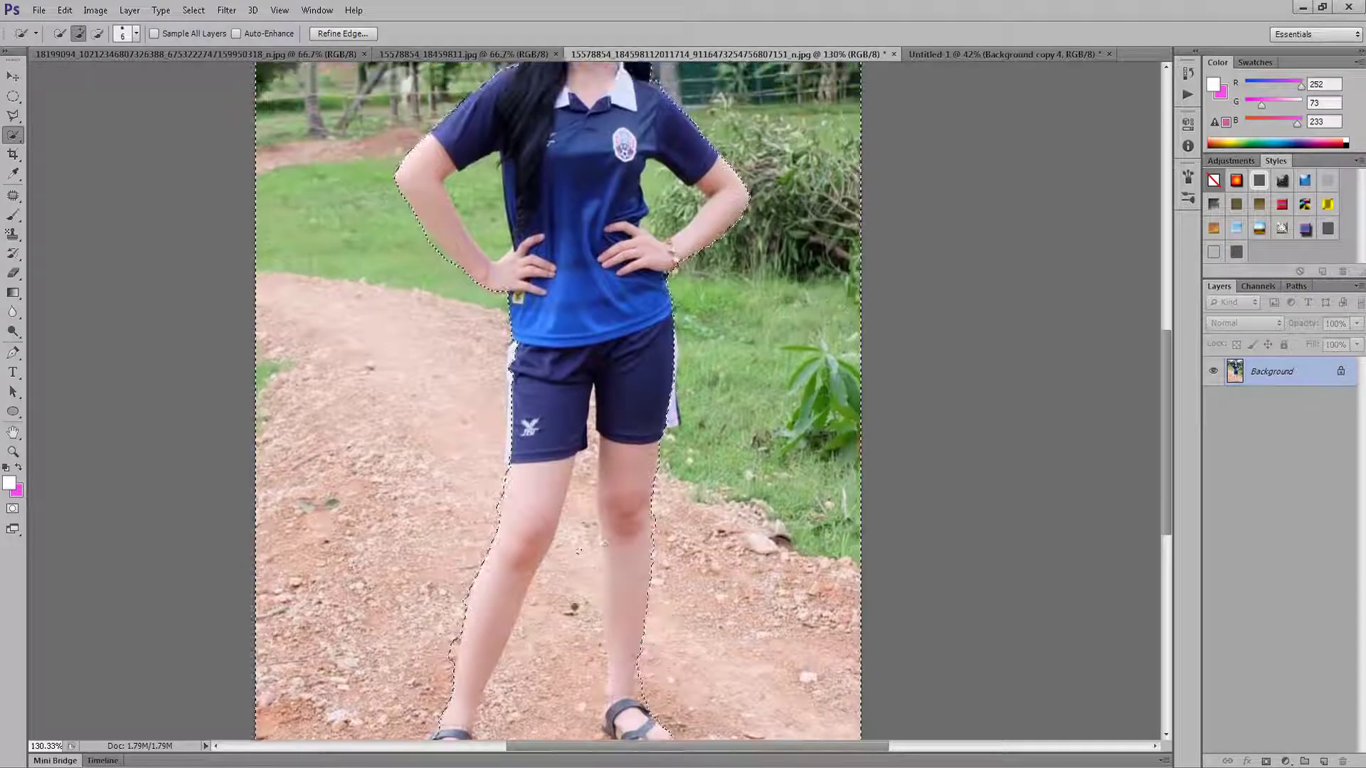
mouse_move(573, 569)
mouse_down()
mouse_move(561, 629)
mouse_move(531, 564)
mouse_up()
scroll(560, 628, down, 4)
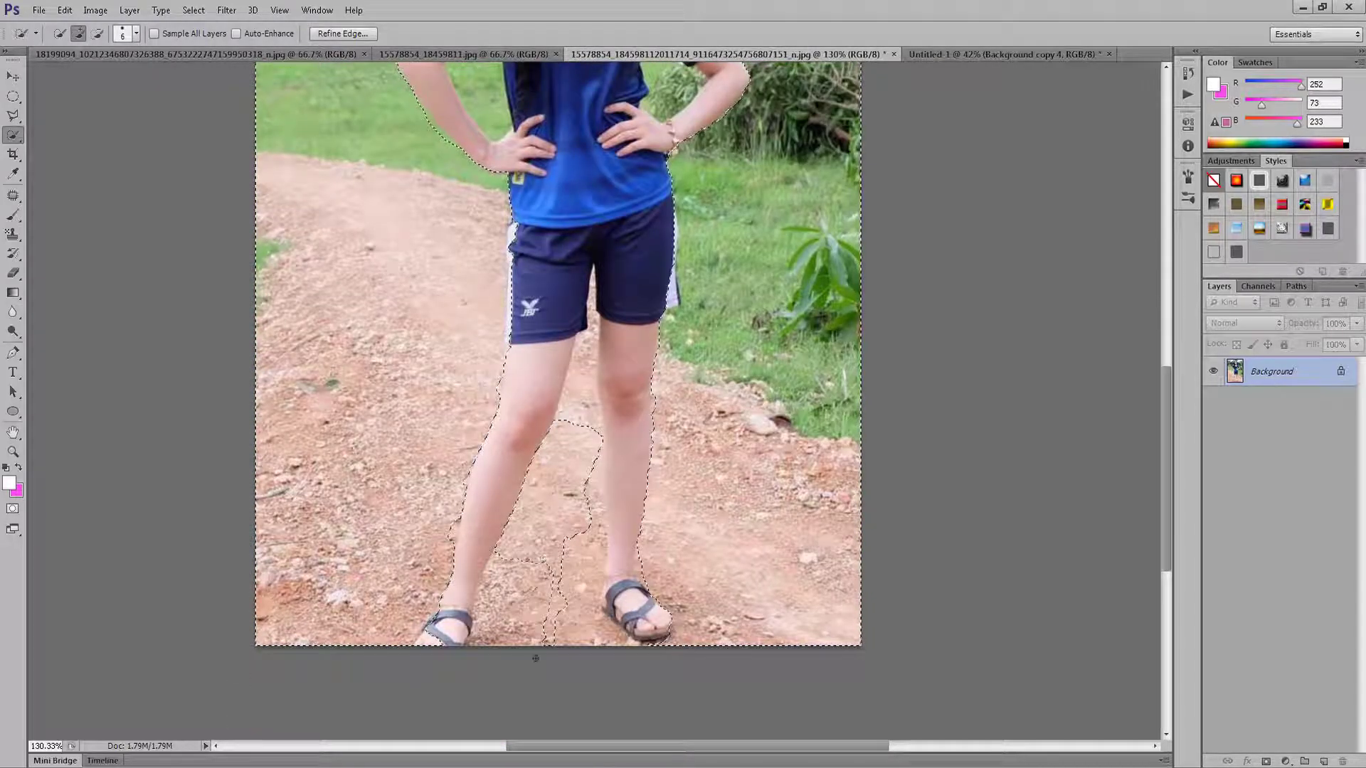
scroll(569, 498, up, 3)
scroll(640, 427, down, 5)
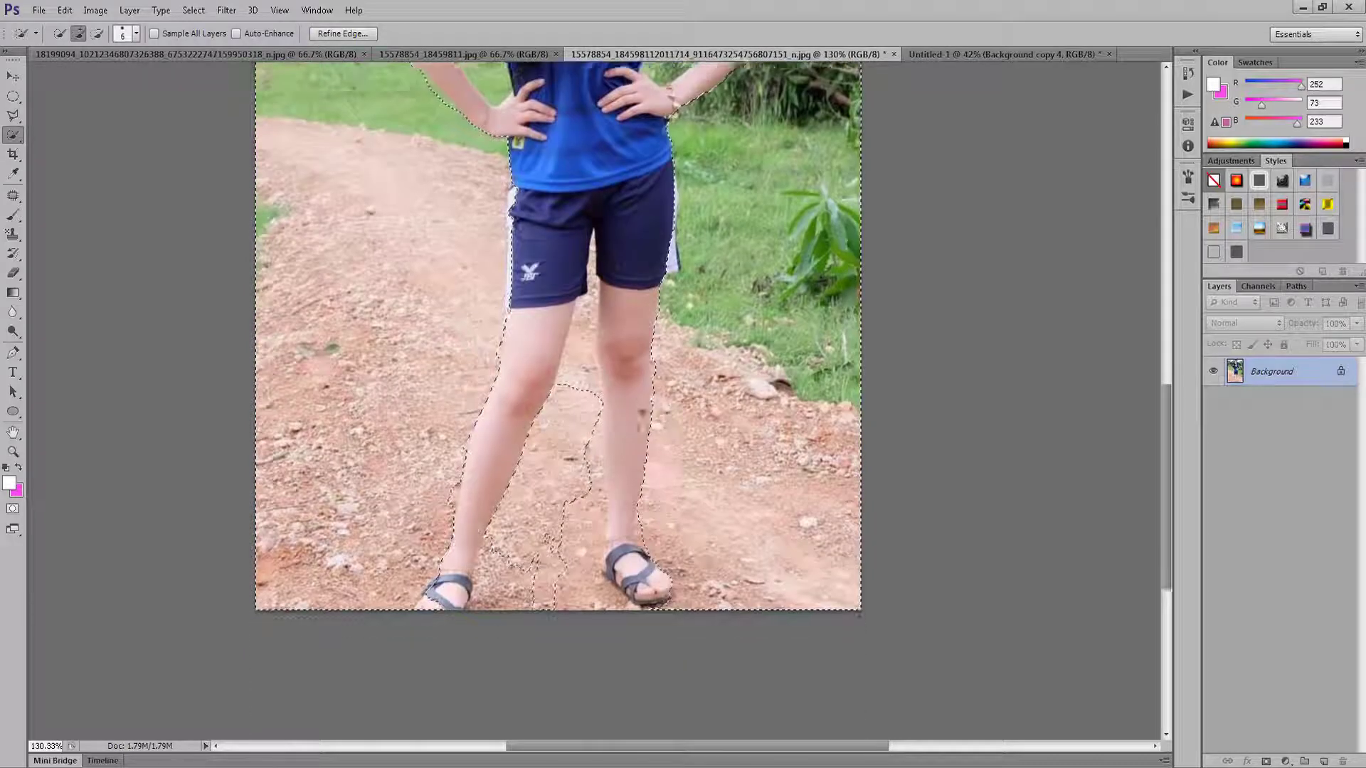
scroll(661, 389, down, 4)
scroll(694, 419, up, 1)
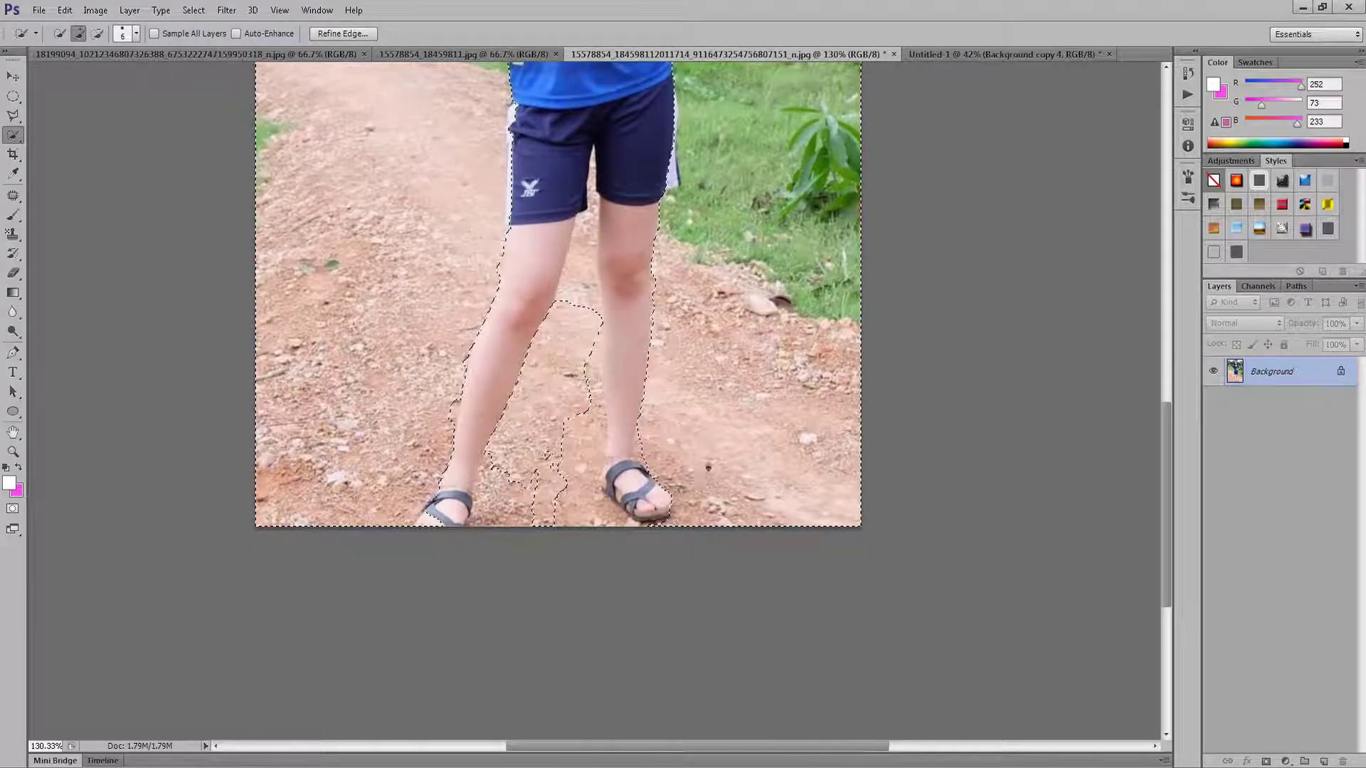
scroll(726, 452, up, 2)
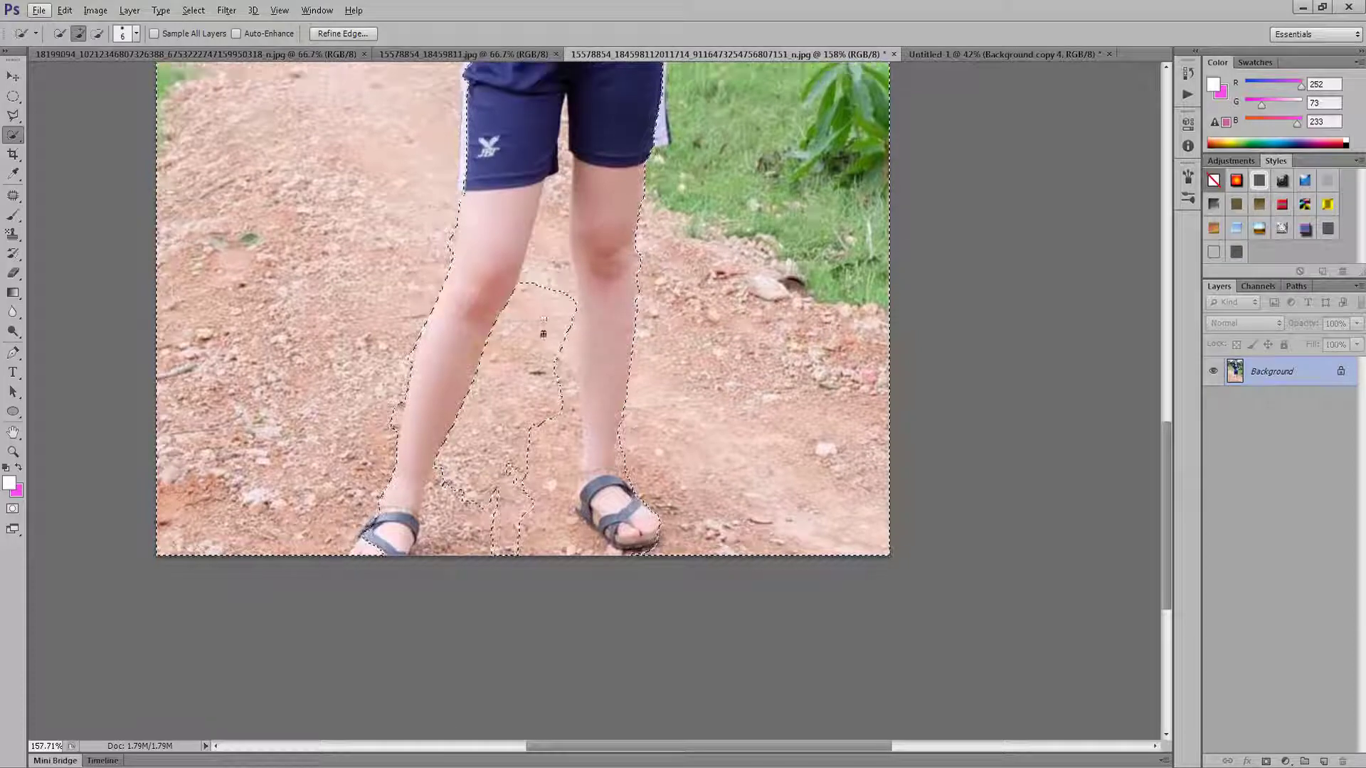
Tighten the selection edge along the left ankle, thigh gap, inner right leg and right sandal.
scroll(543, 297, up, 1)
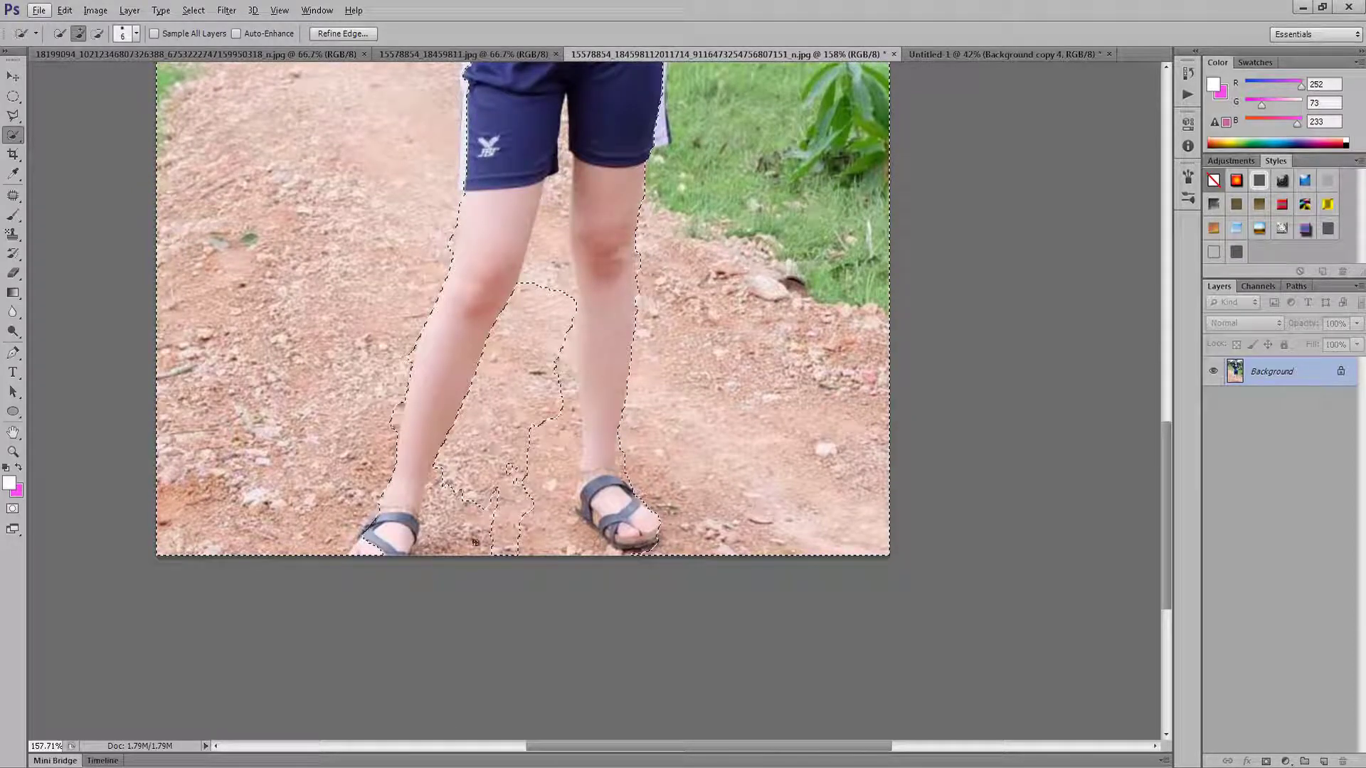
drag(468, 488, 433, 509)
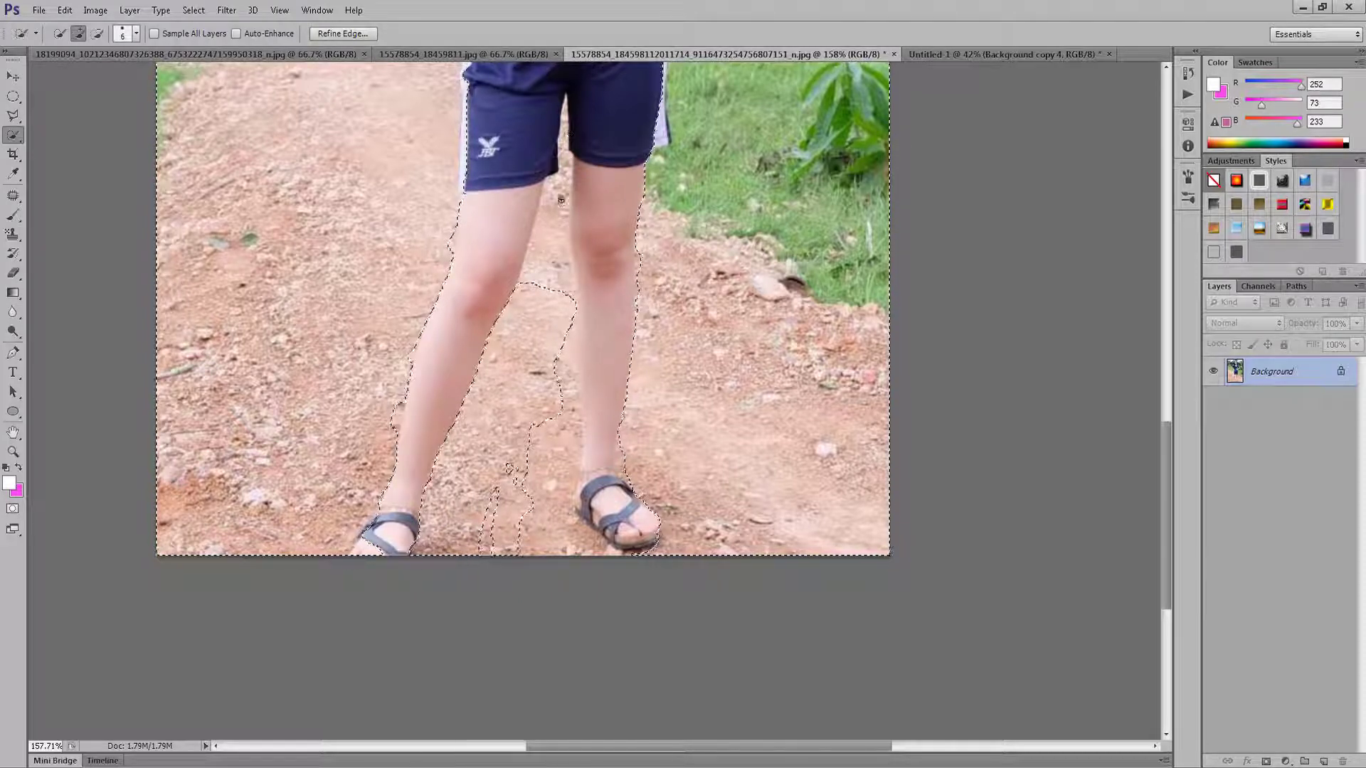
drag(551, 277, 554, 244)
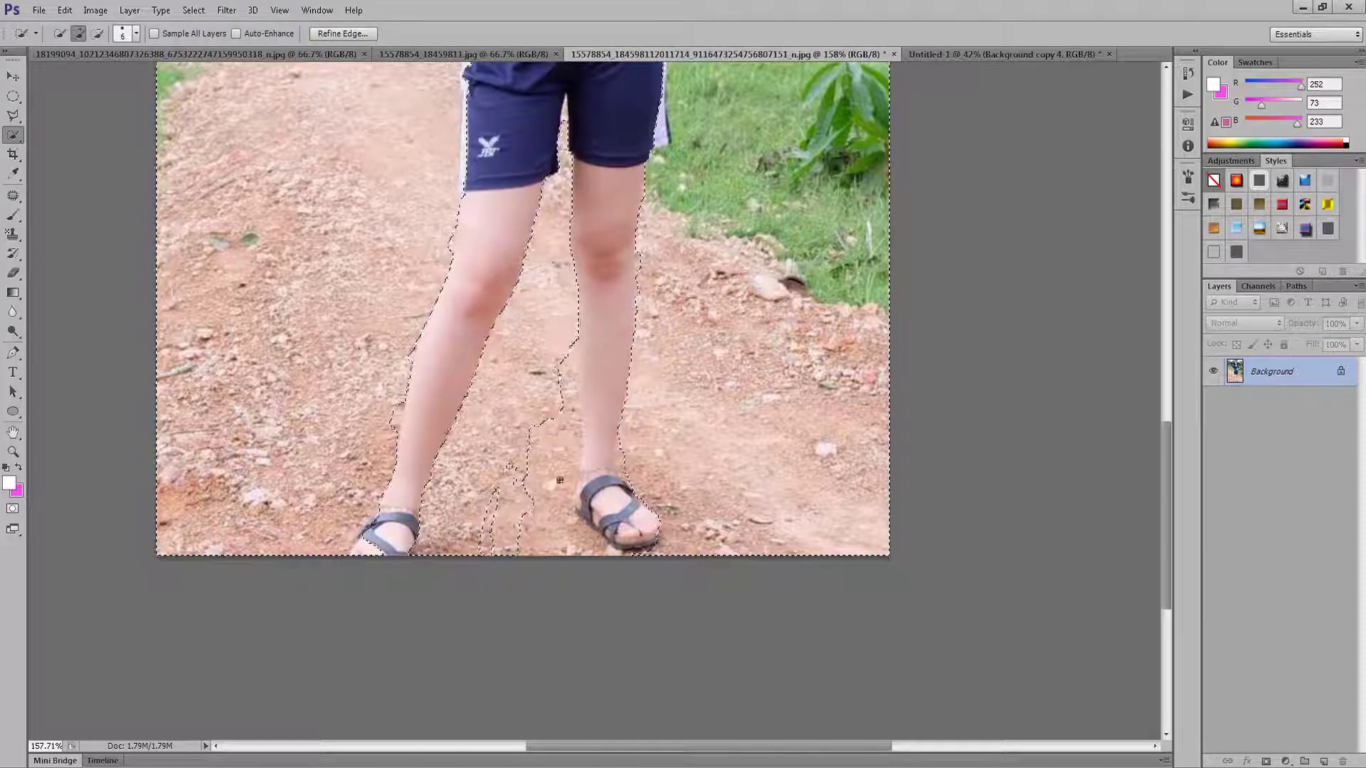
drag(560, 385, 486, 543)
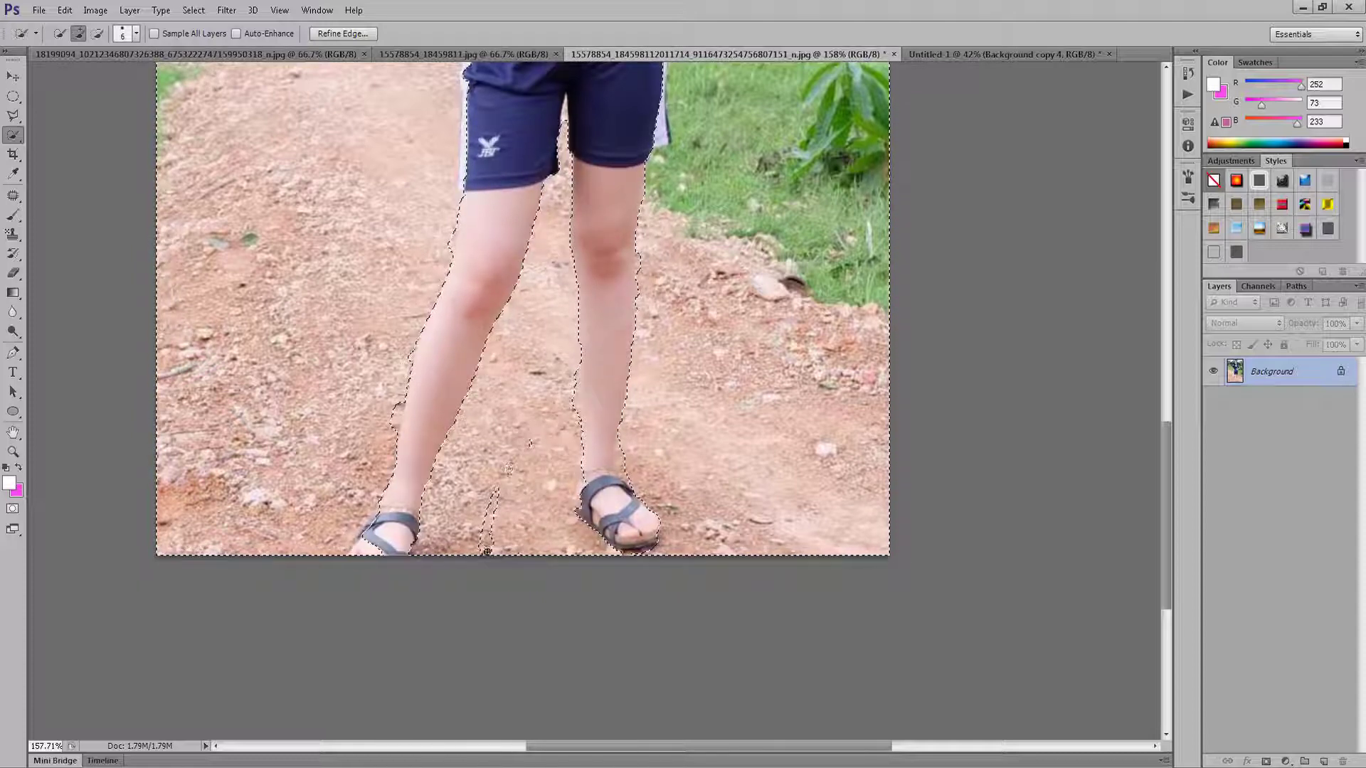
drag(512, 404, 566, 531)
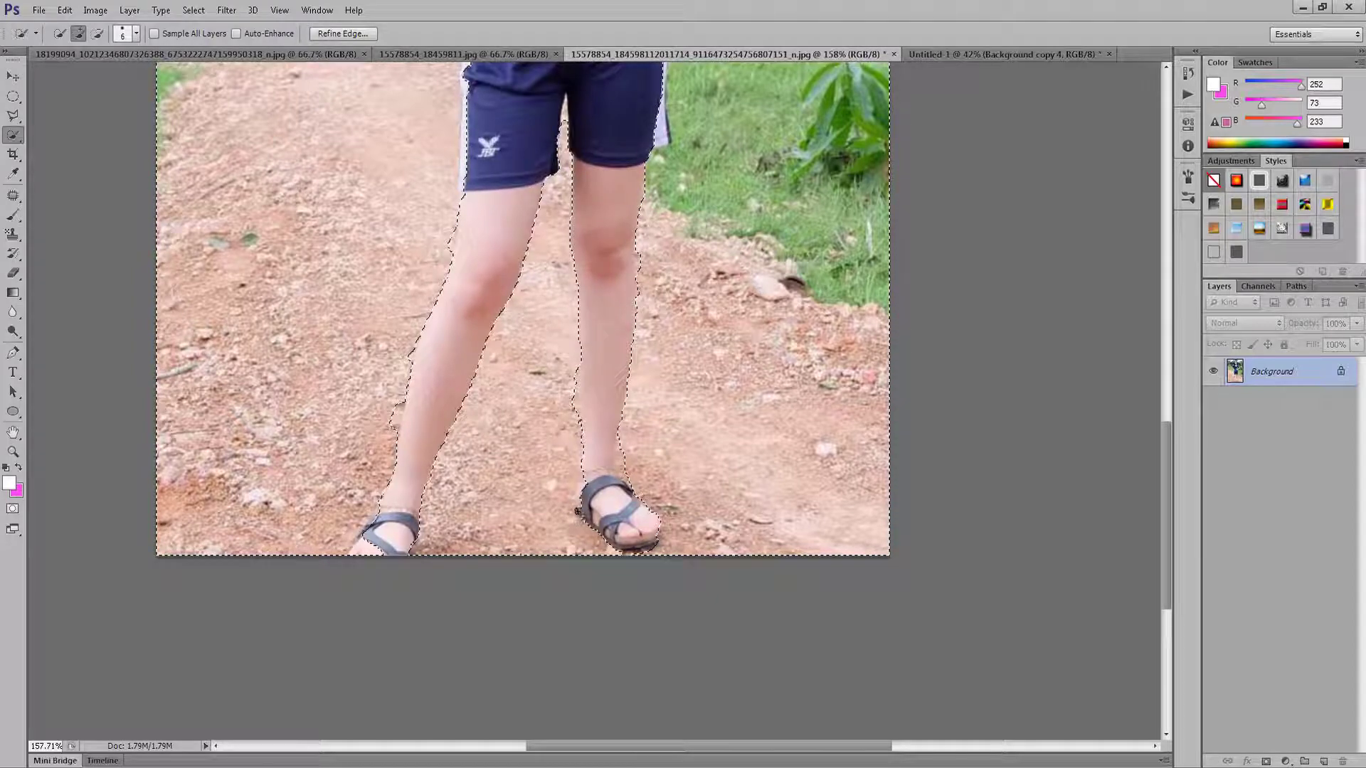
drag(583, 541, 603, 547)
Toggle subtract mode with Alt and trim the selection along the left side of the shorts.
scroll(523, 260, up, 3)
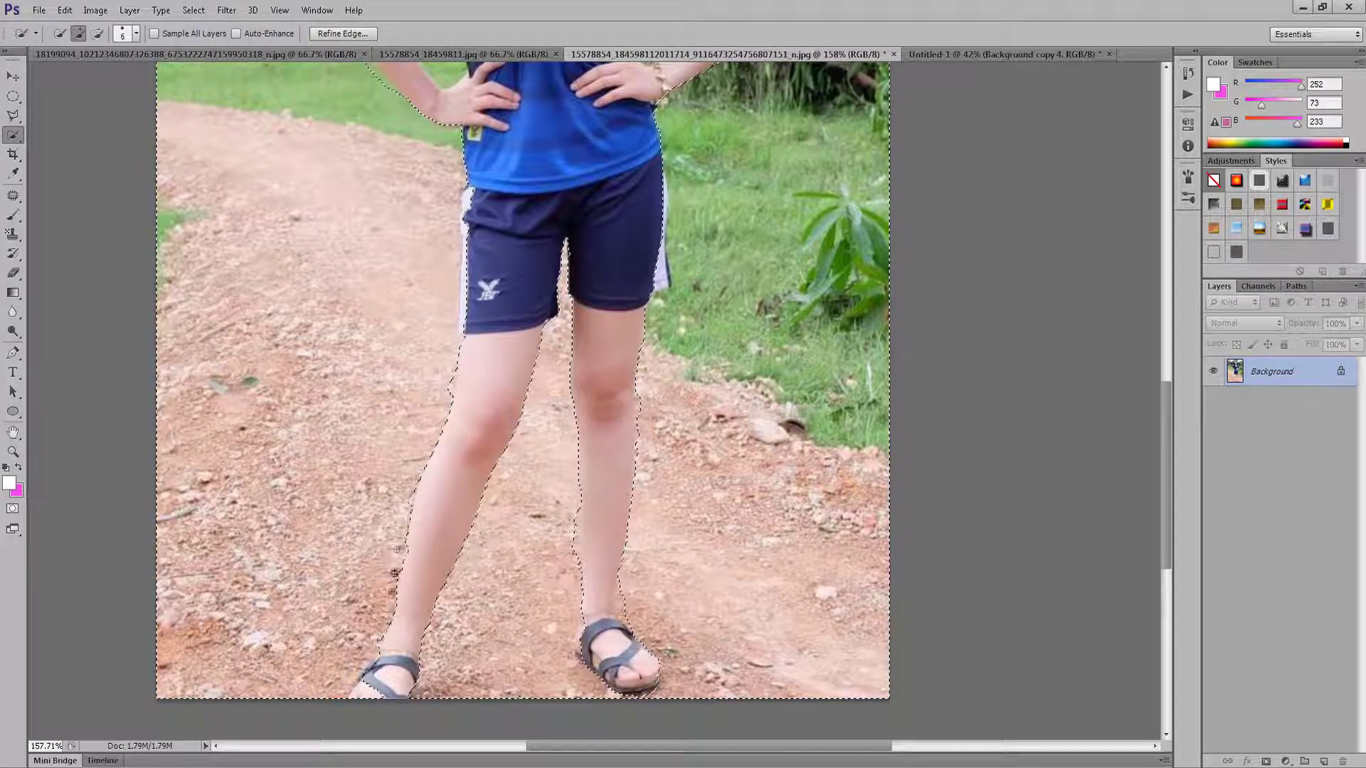
scroll(419, 576, down, 2)
scroll(414, 611, up, 2)
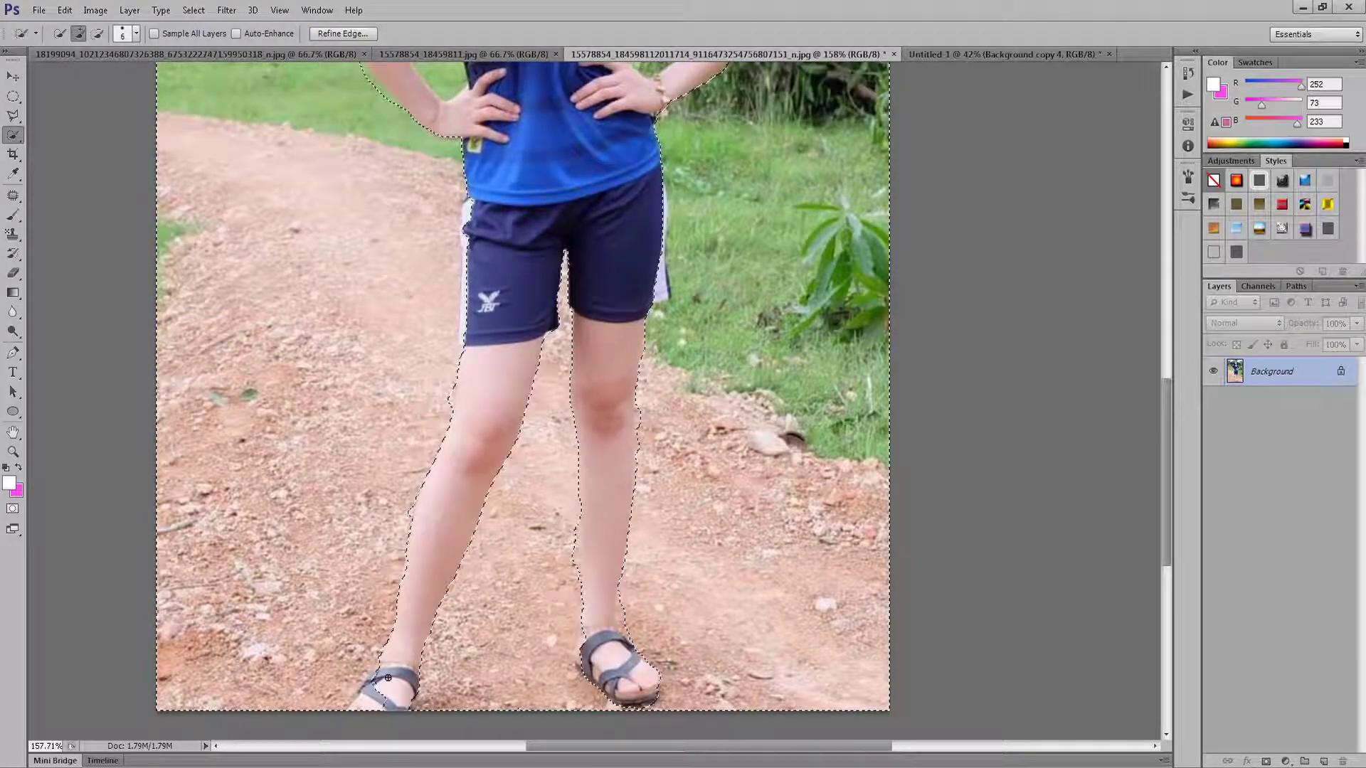
key(alt)
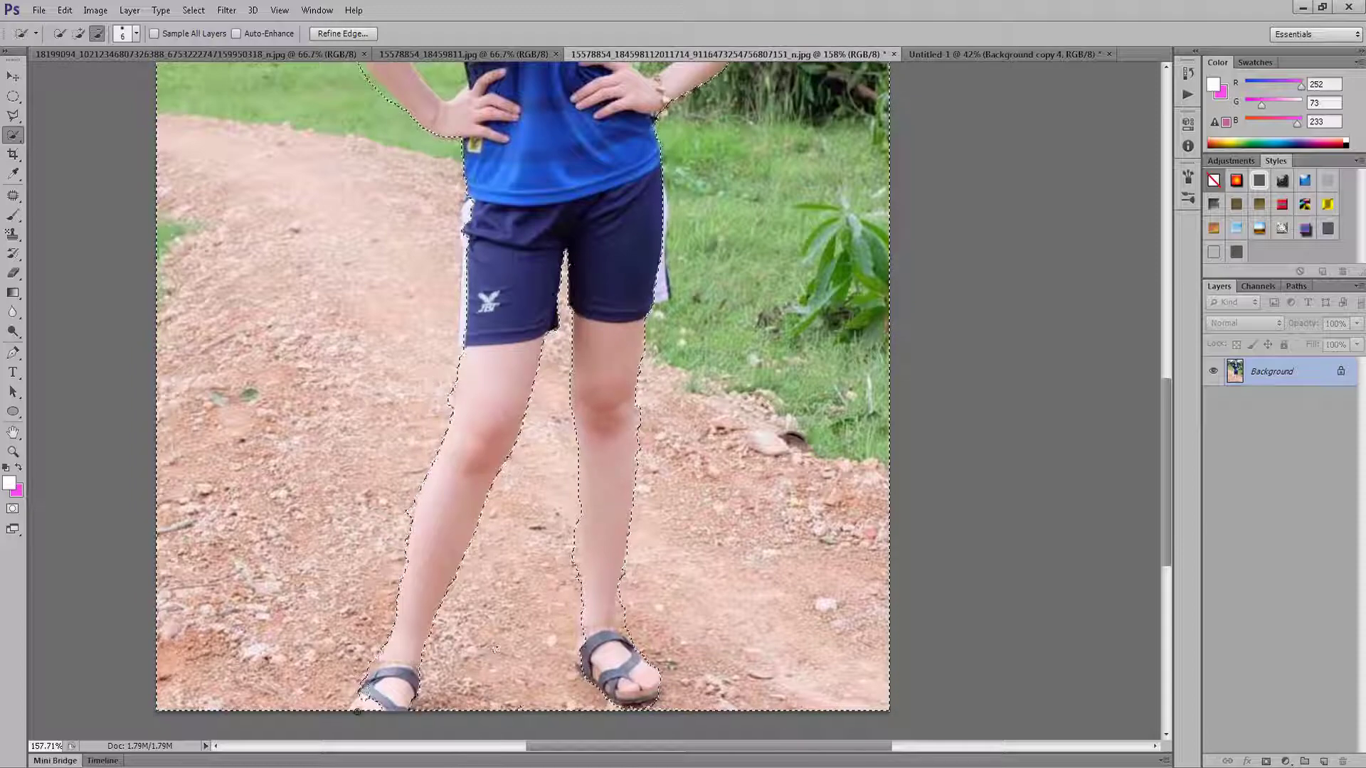
scroll(398, 673, up, 2)
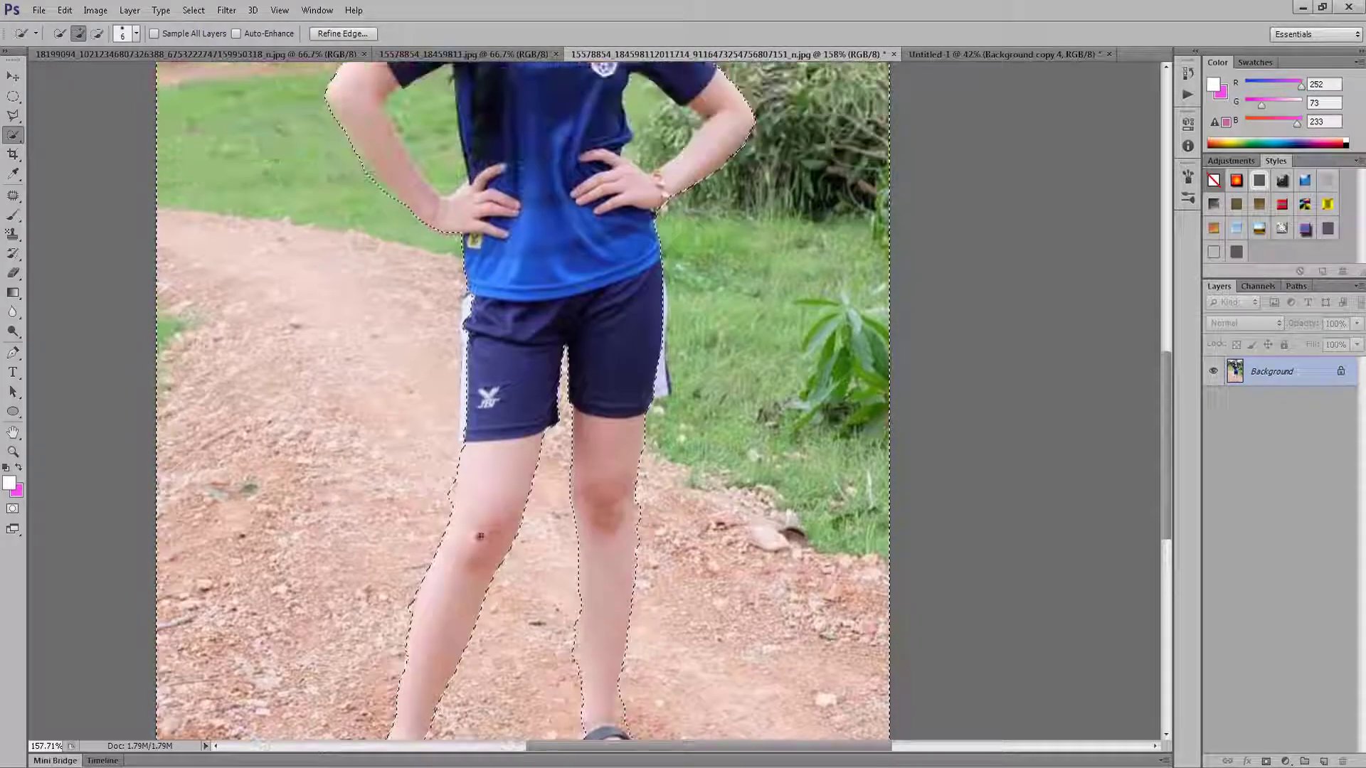
scroll(397, 674, up, 2)
scroll(397, 674, up, 2)
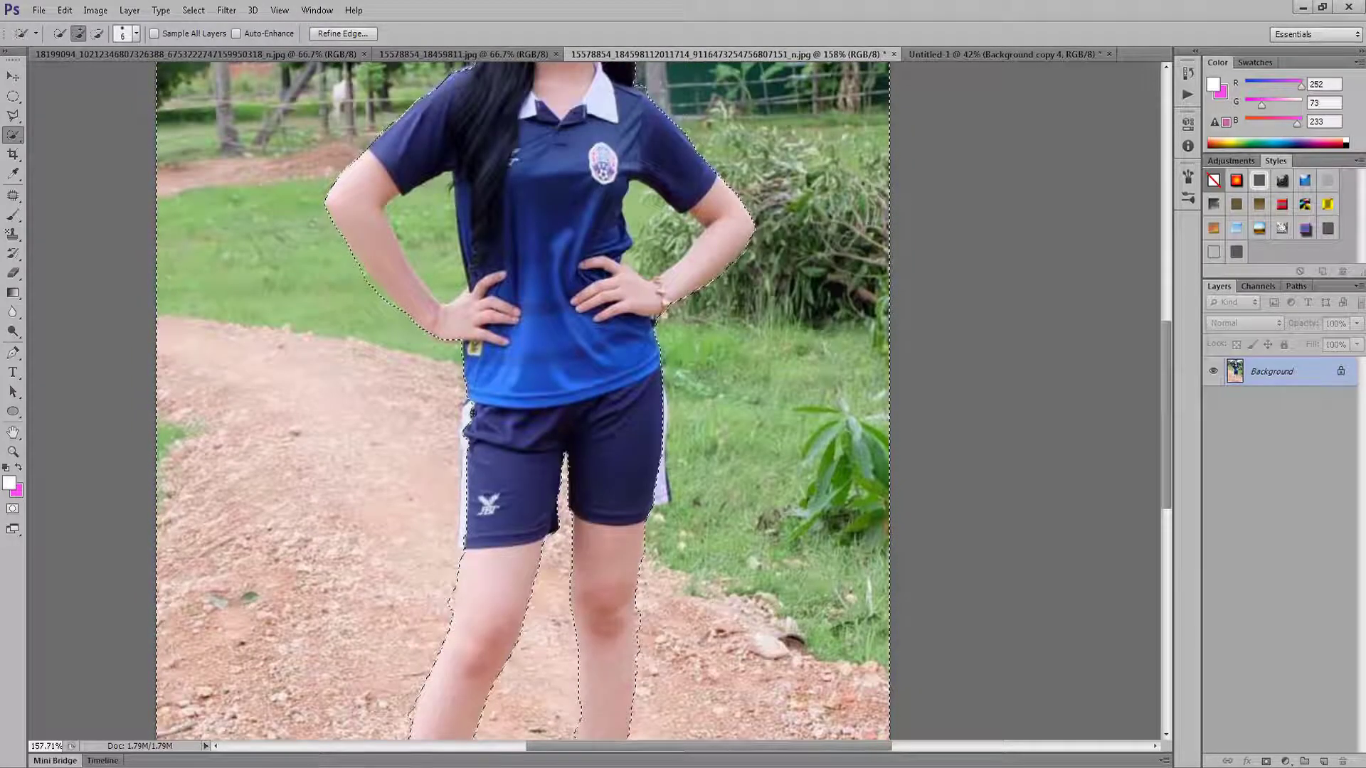
key(alt)
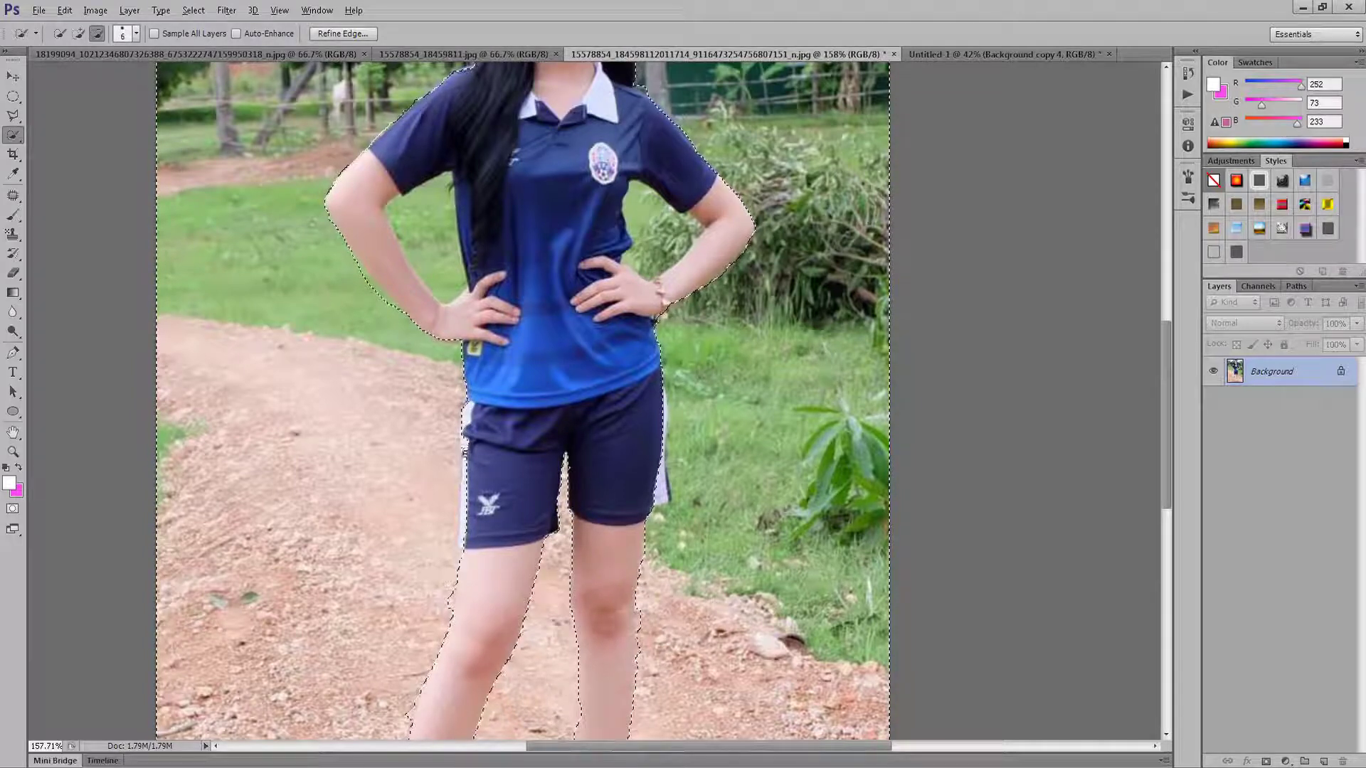
drag(469, 407, 459, 535)
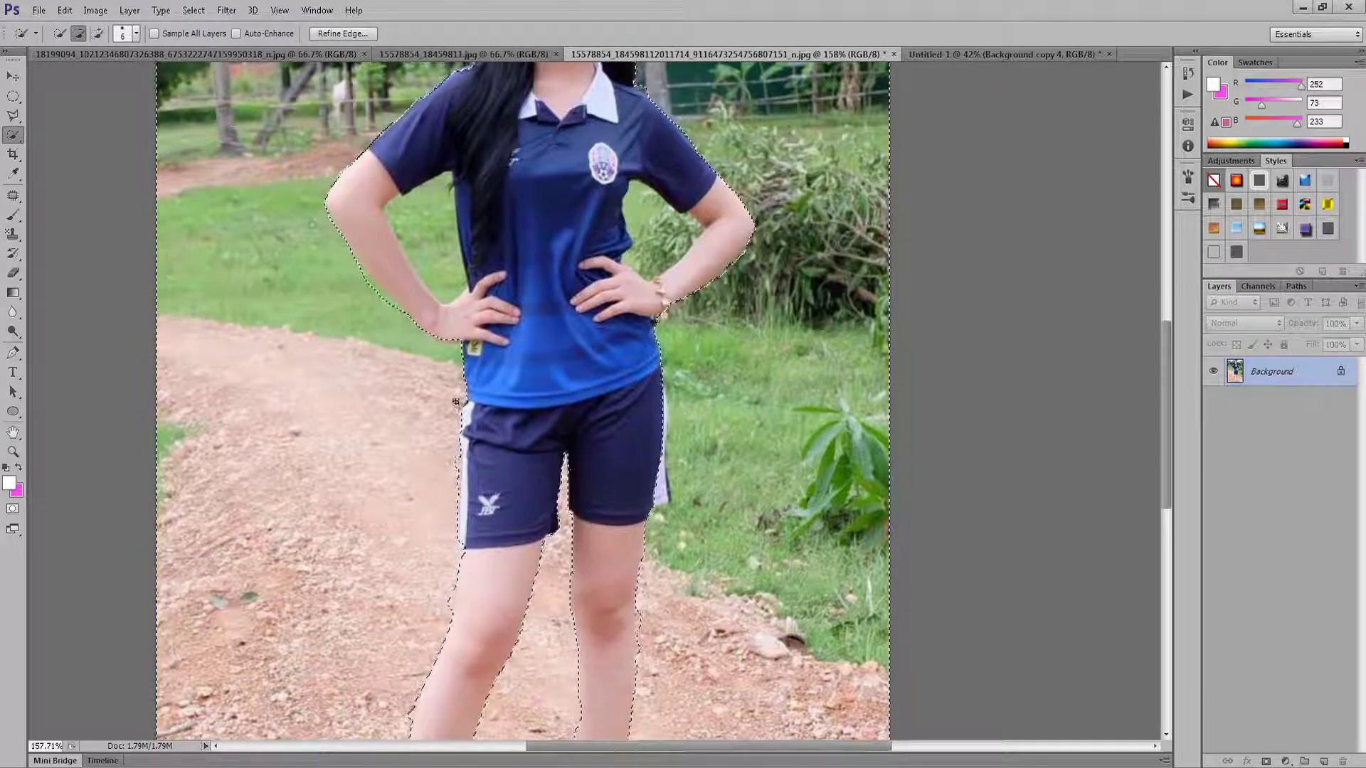
scroll(669, 385, up, 5)
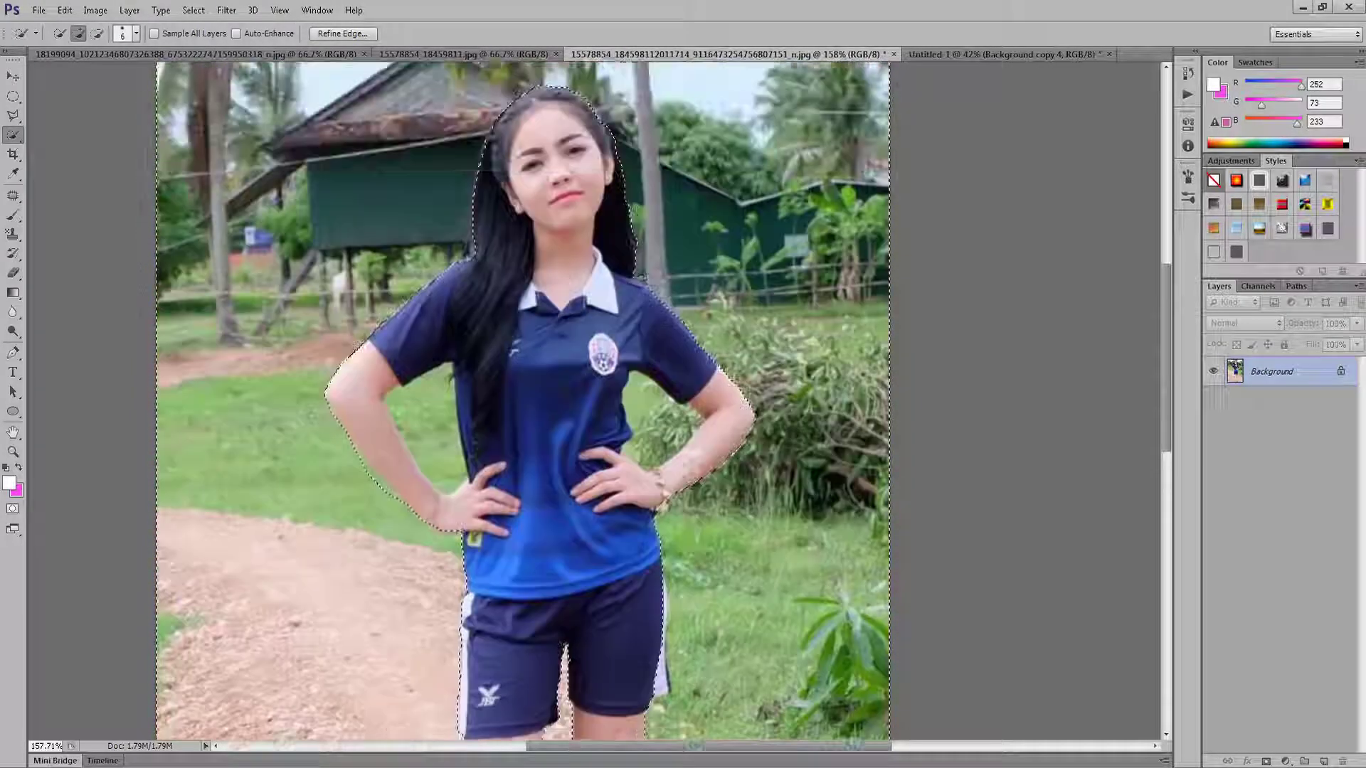
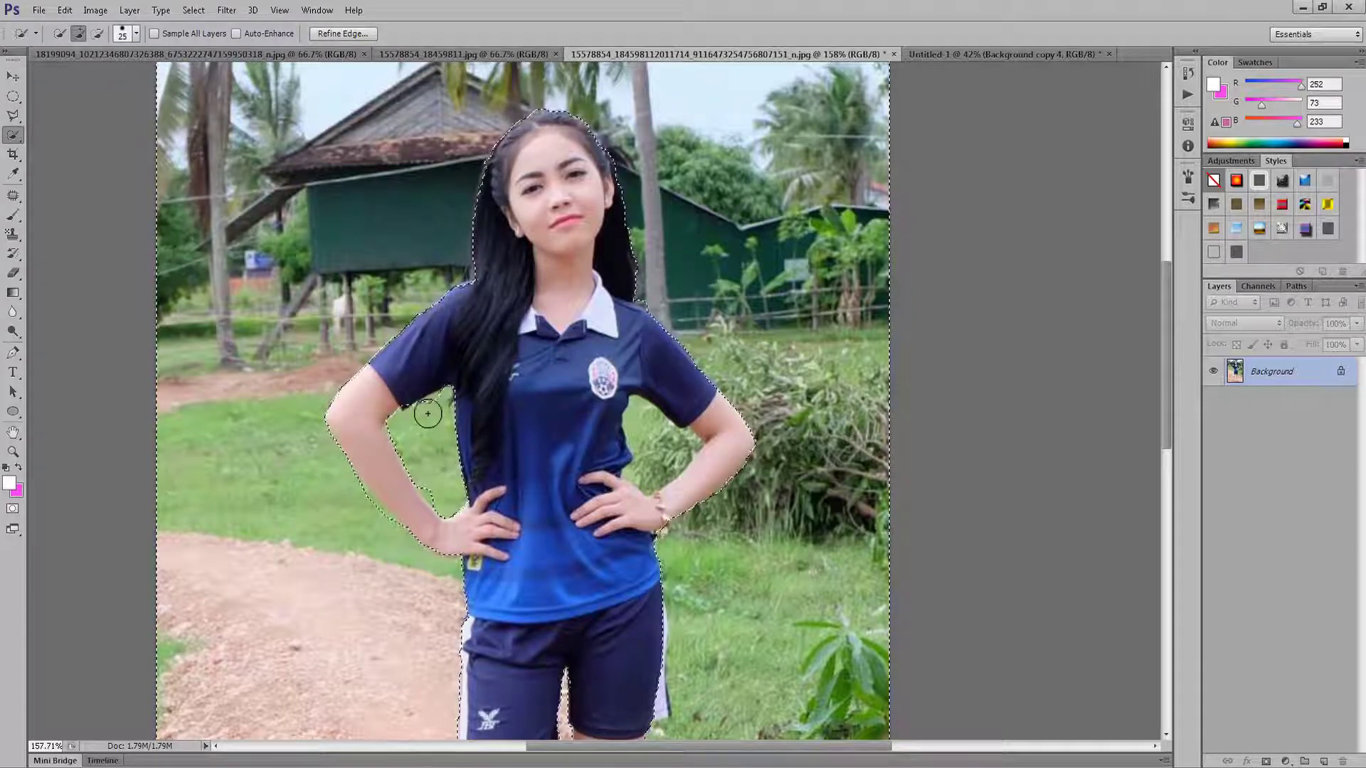
Subtract the grass gap between the girl's arm and torso from the selection, then check the legs.
drag(630, 429, 657, 452)
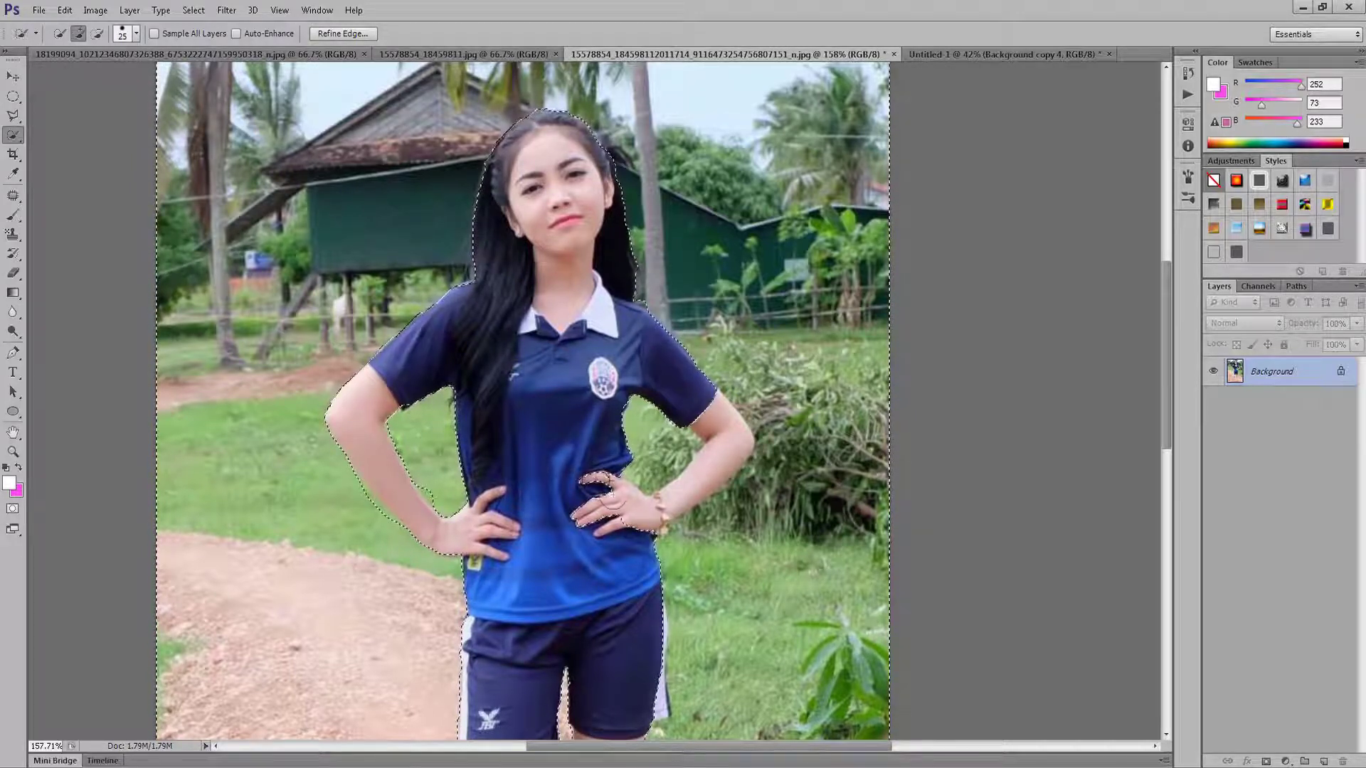
key(alt)
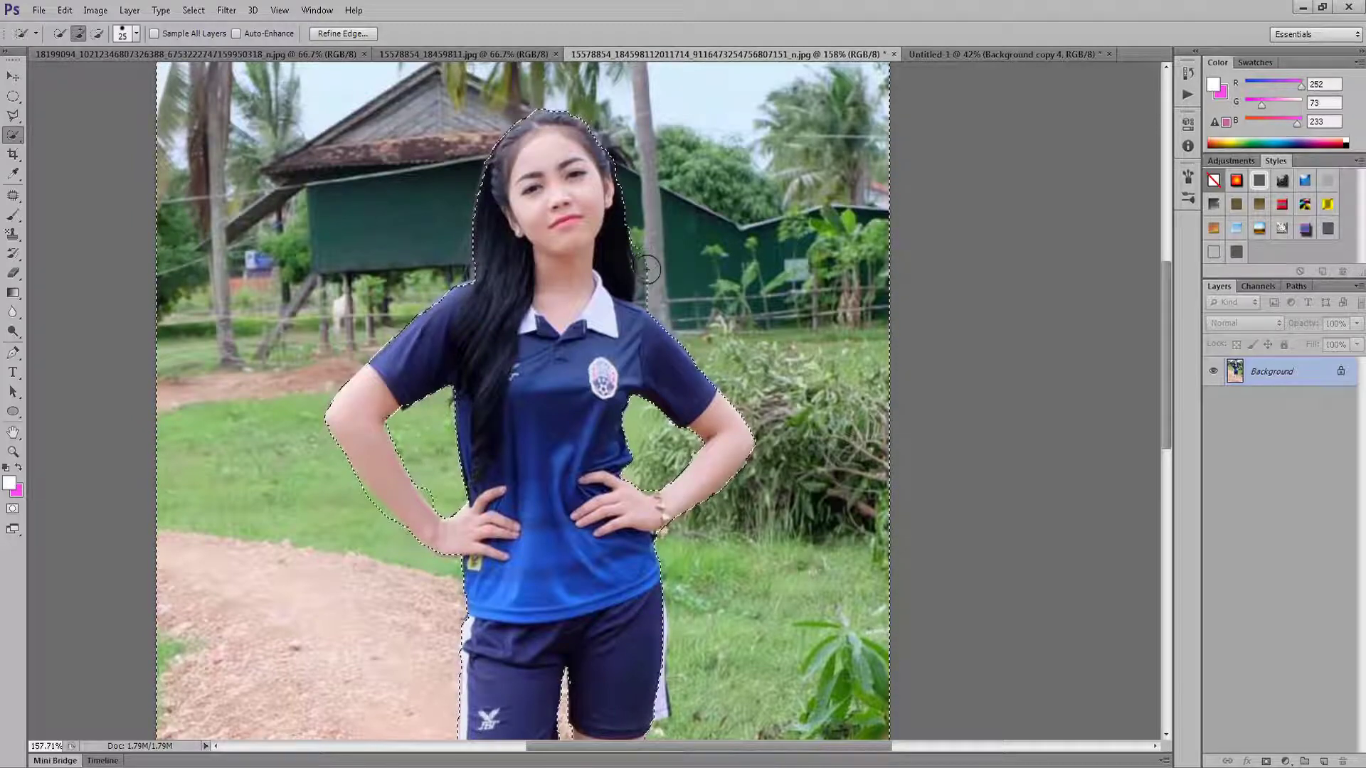
scroll(896, 280, down, 2)
scroll(544, 437, down, 4)
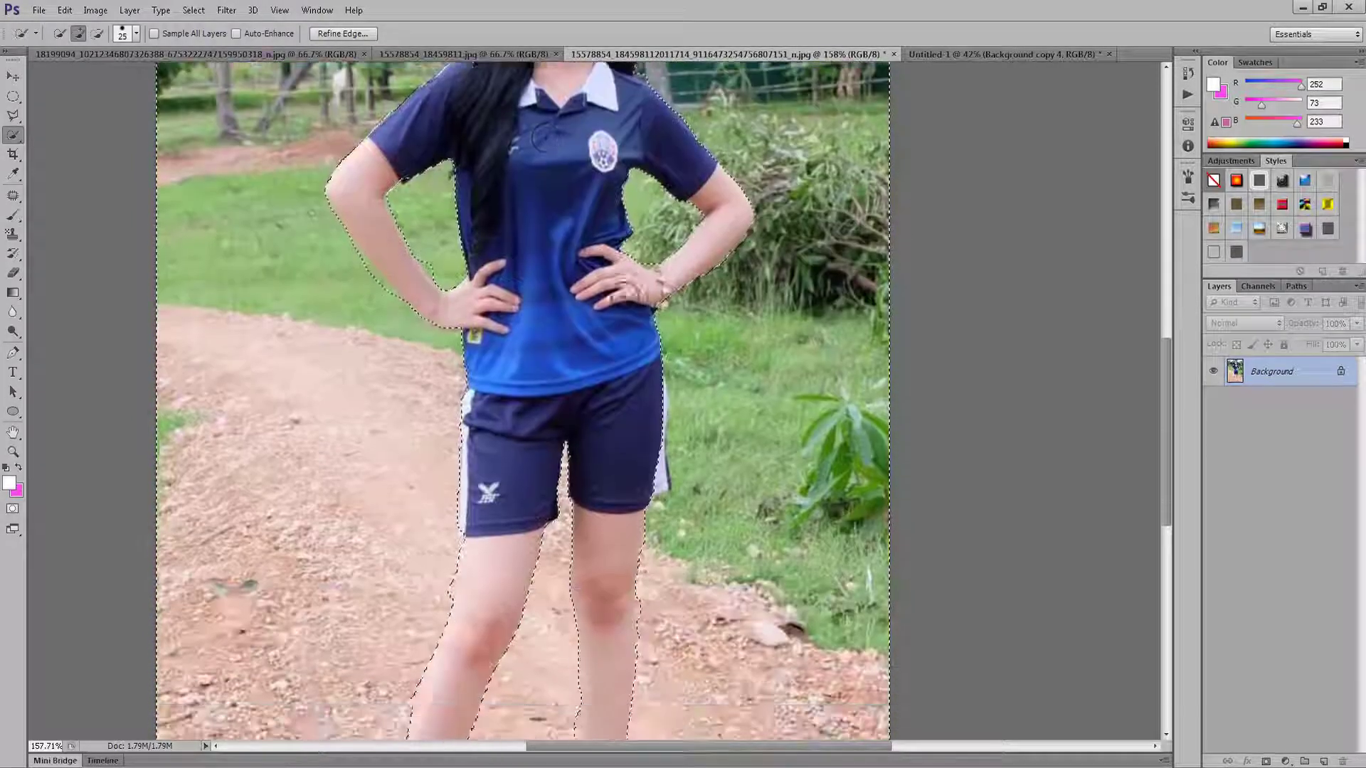
scroll(544, 437, down, 5)
scroll(738, 421, down, 3)
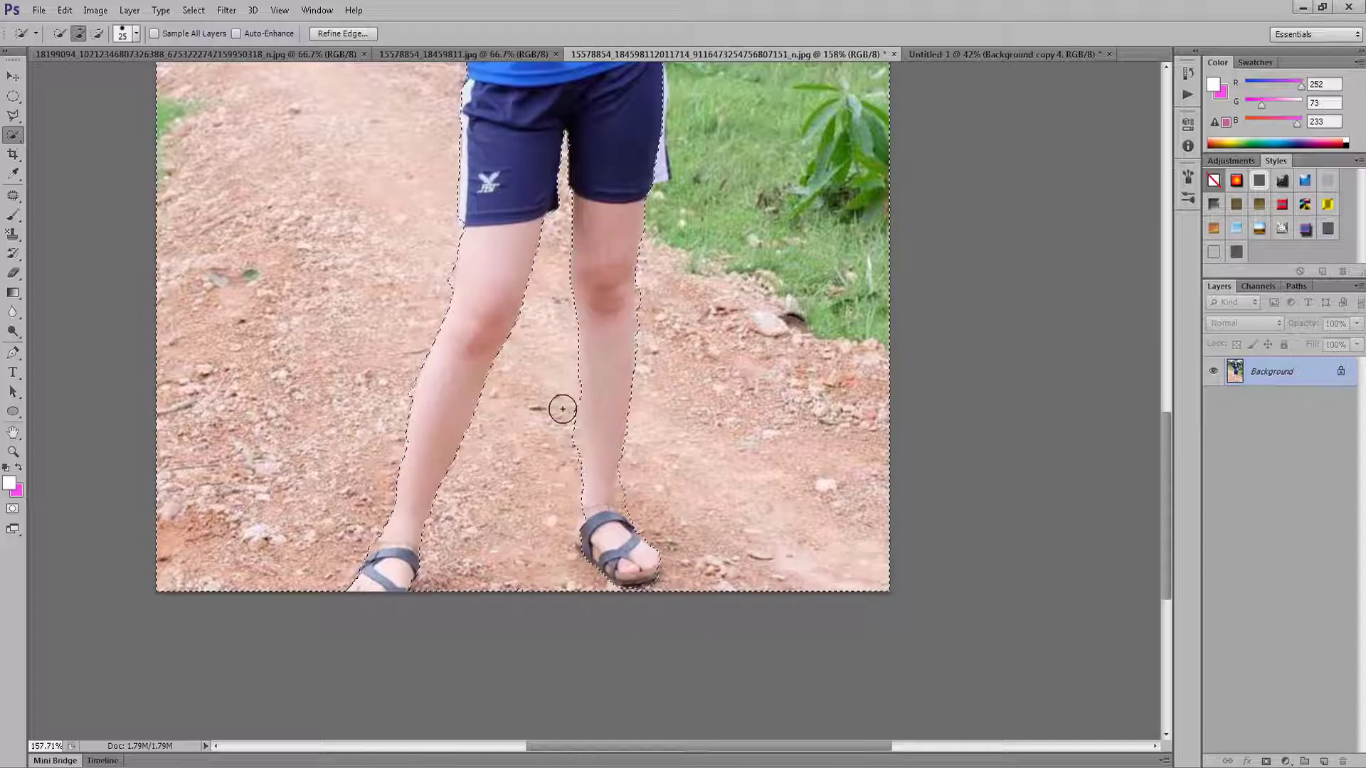
scroll(826, 445, up, 3)
scroll(826, 445, up, 2)
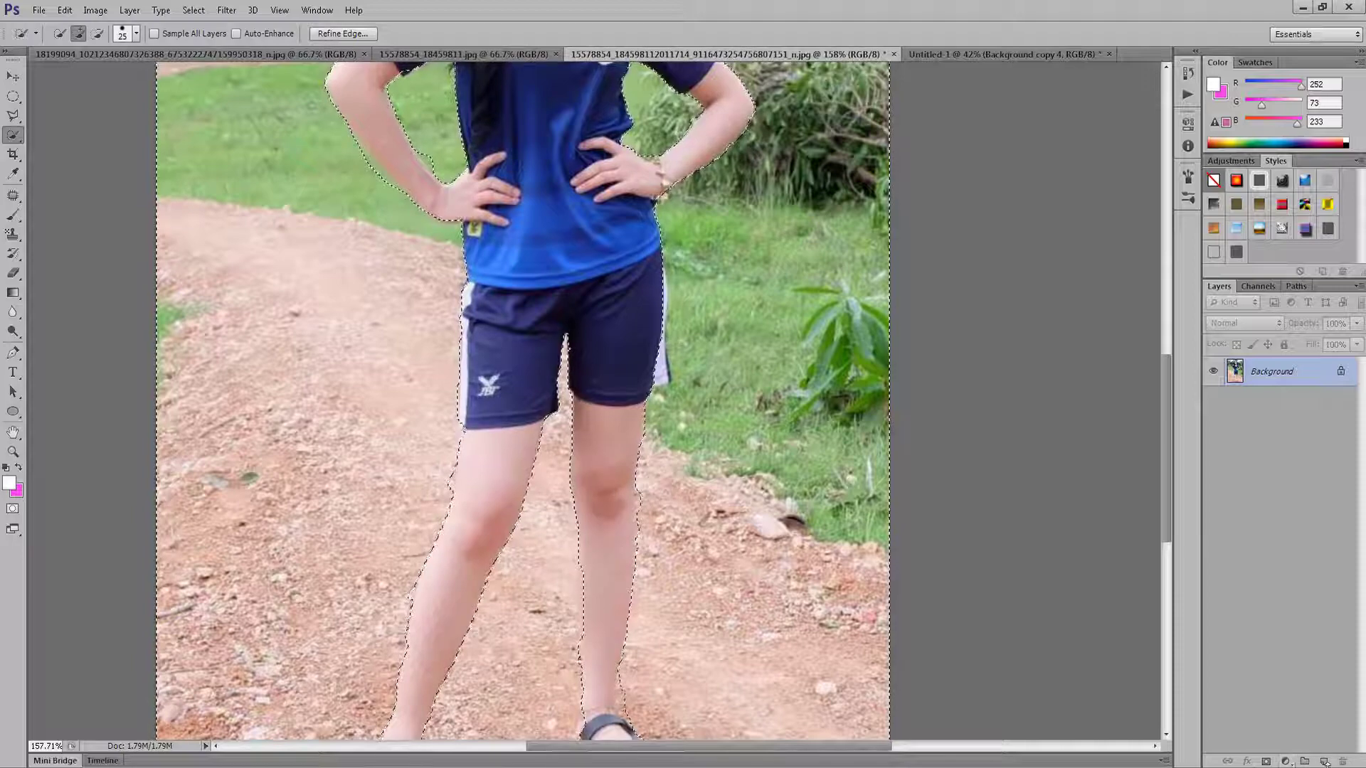
scroll(675, 711, up, 3)
scroll(675, 712, up, 2)
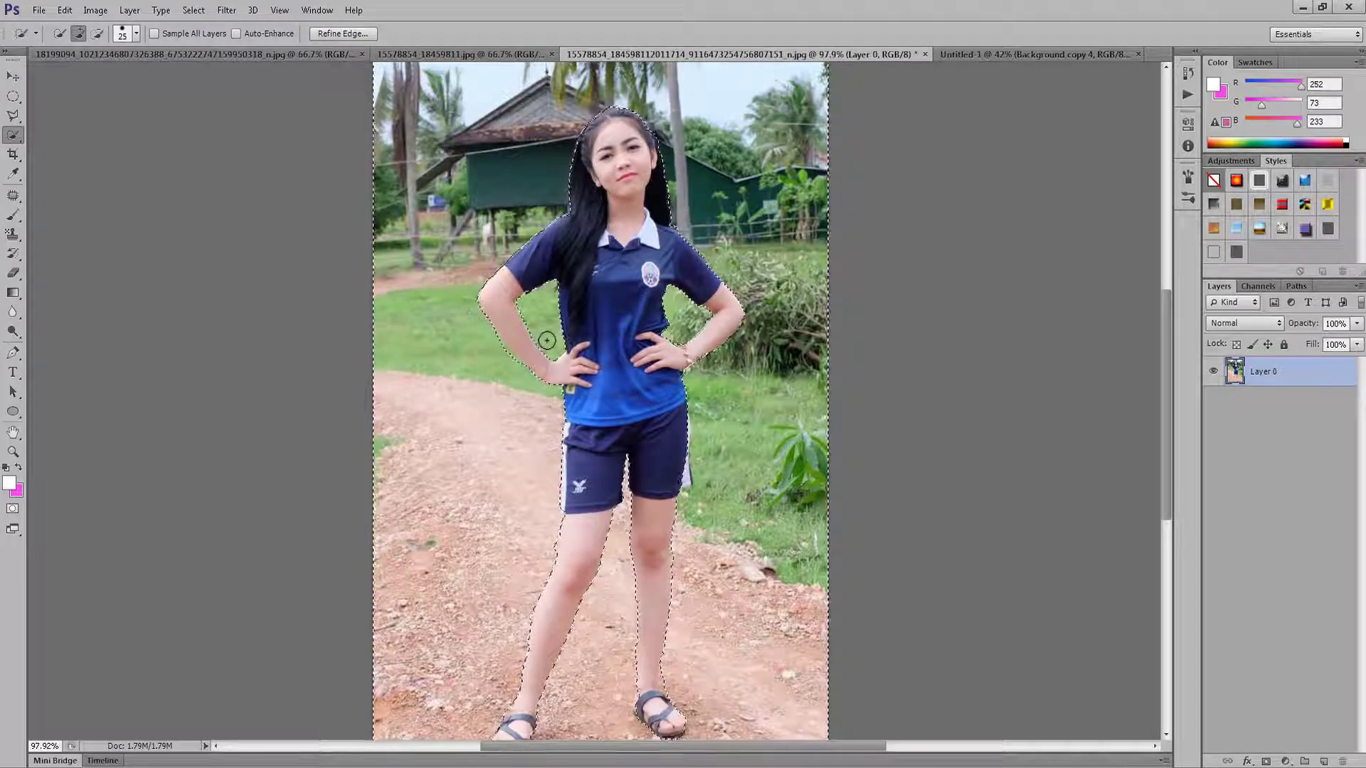
Remove the grass inside the girl's left bent arm from the selection and review the whole outline.
alt+click(687, 323)
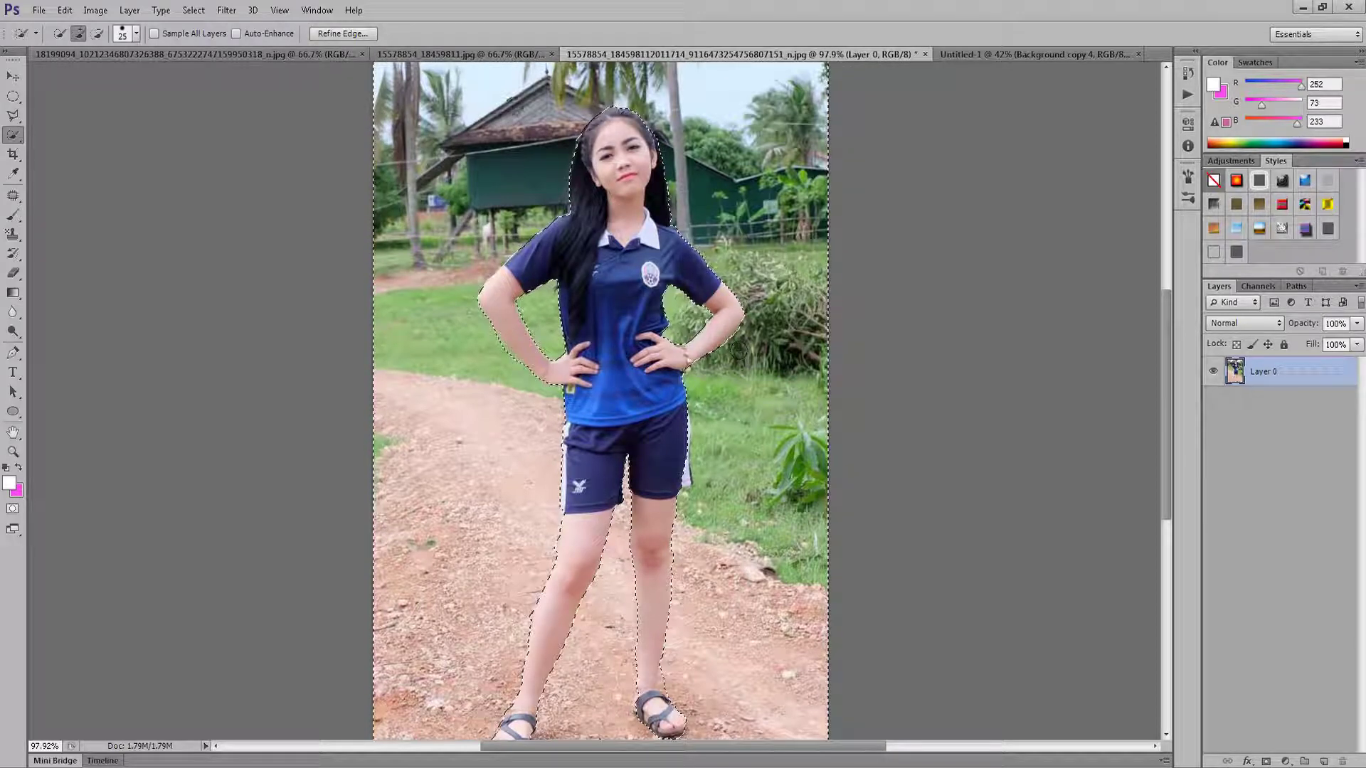
scroll(740, 142, up, 3)
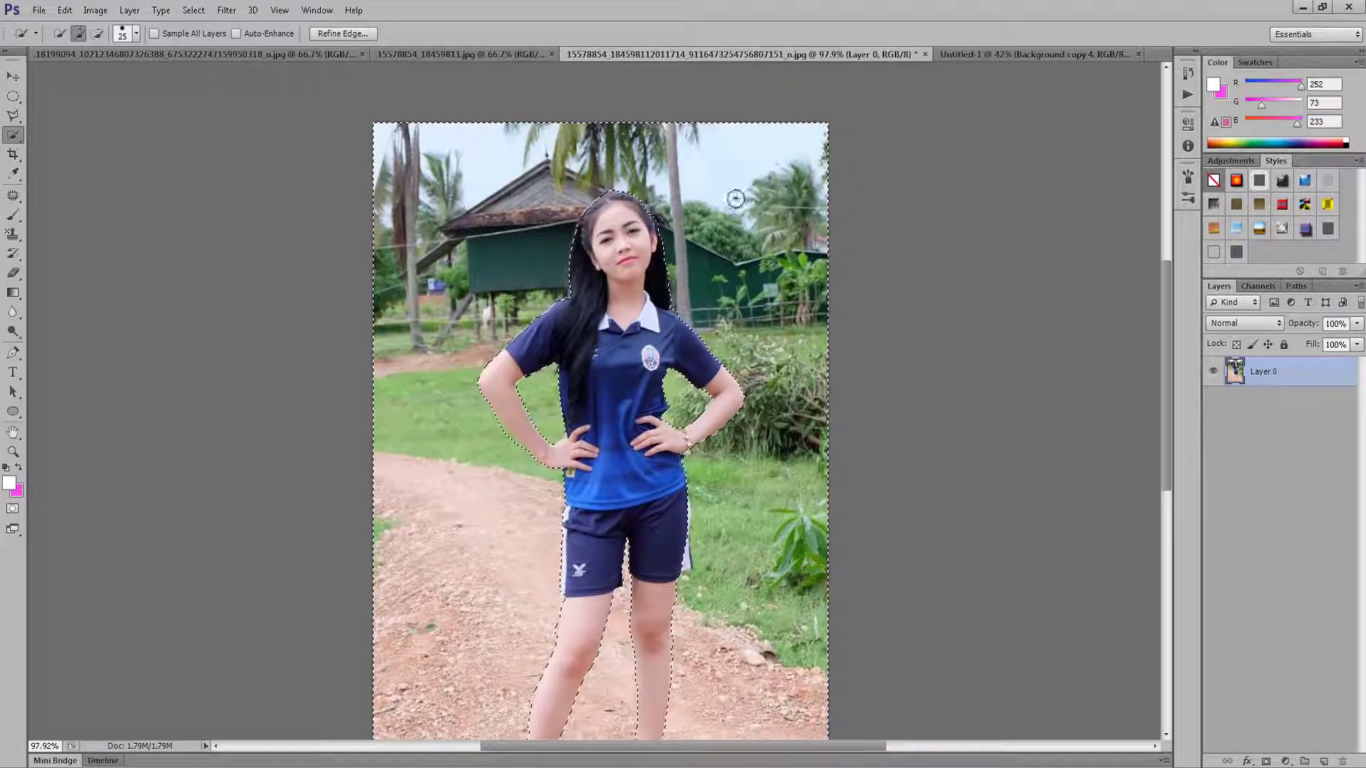
scroll(734, 199, down, 3)
scroll(696, 650, down, 2)
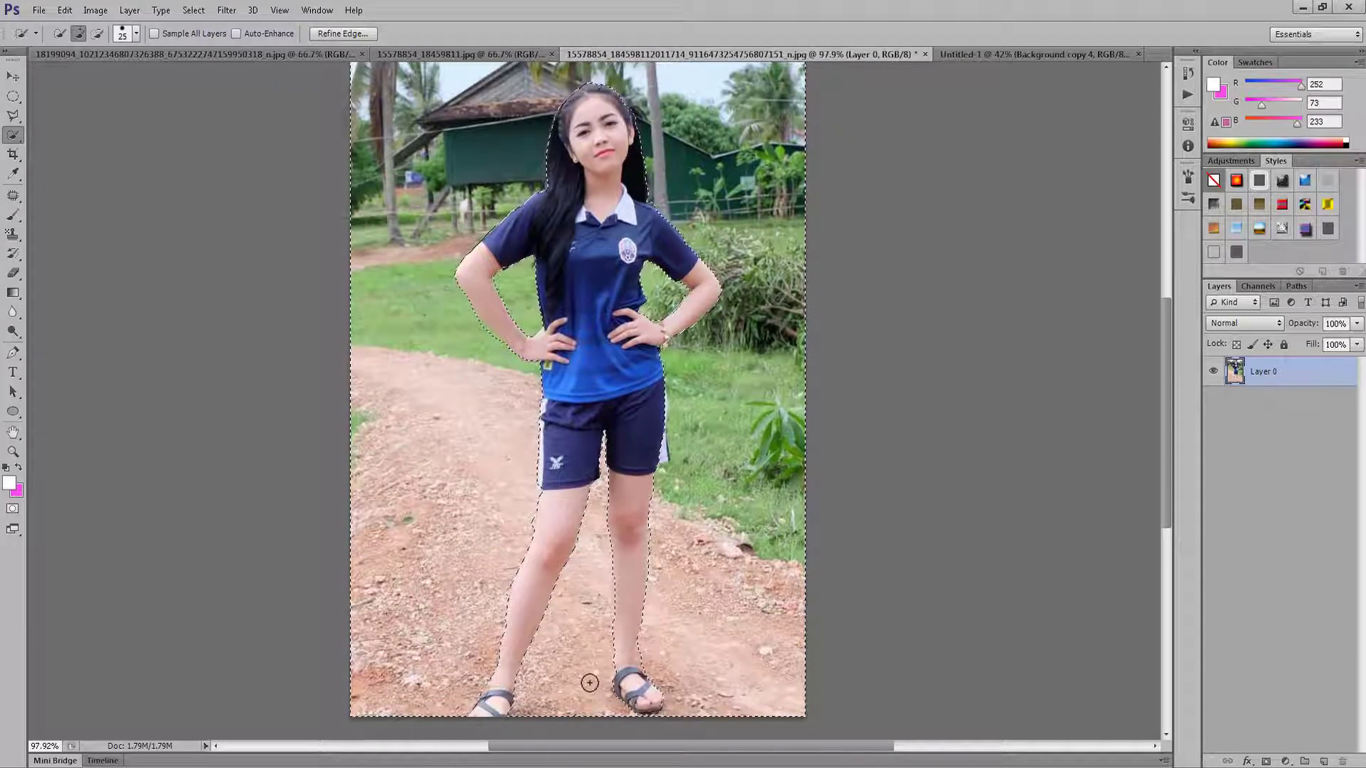
scroll(752, 616, up, 3)
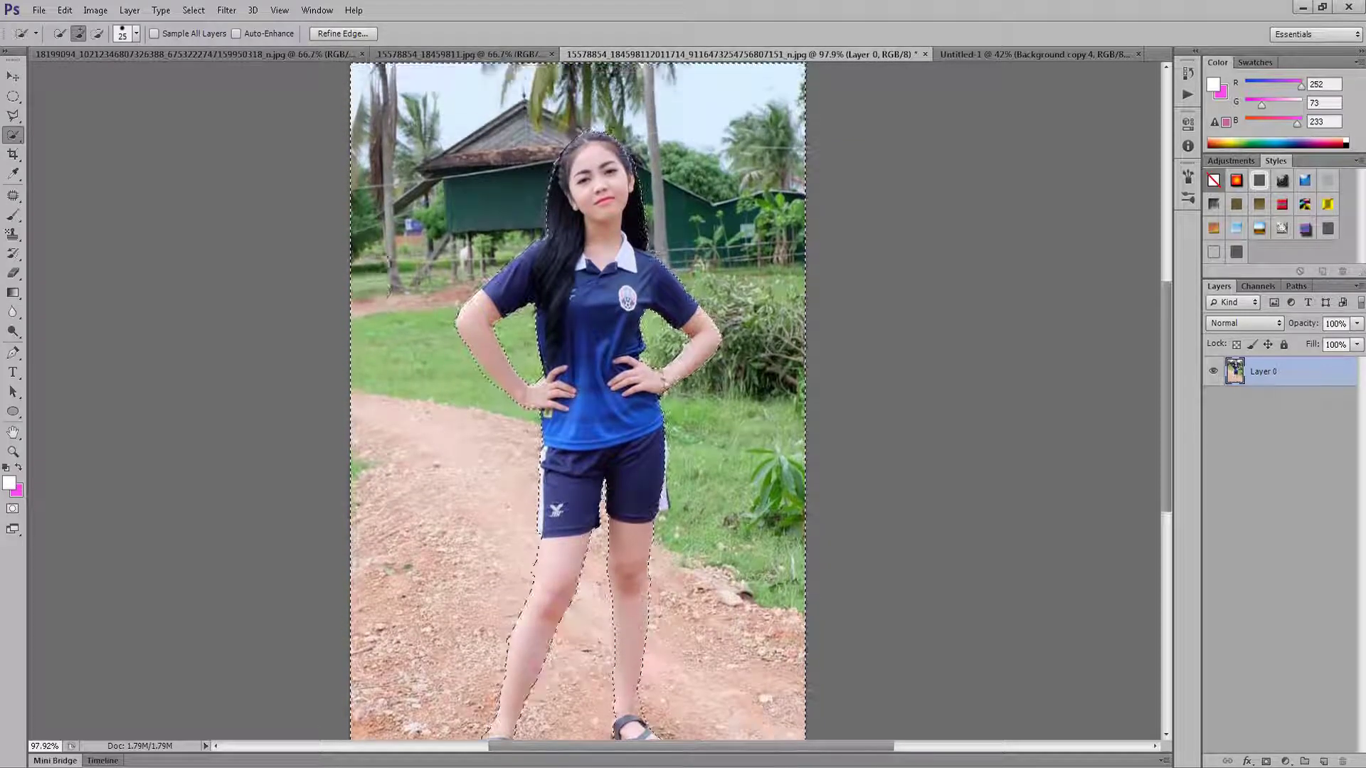
scroll(464, 145, up, 1)
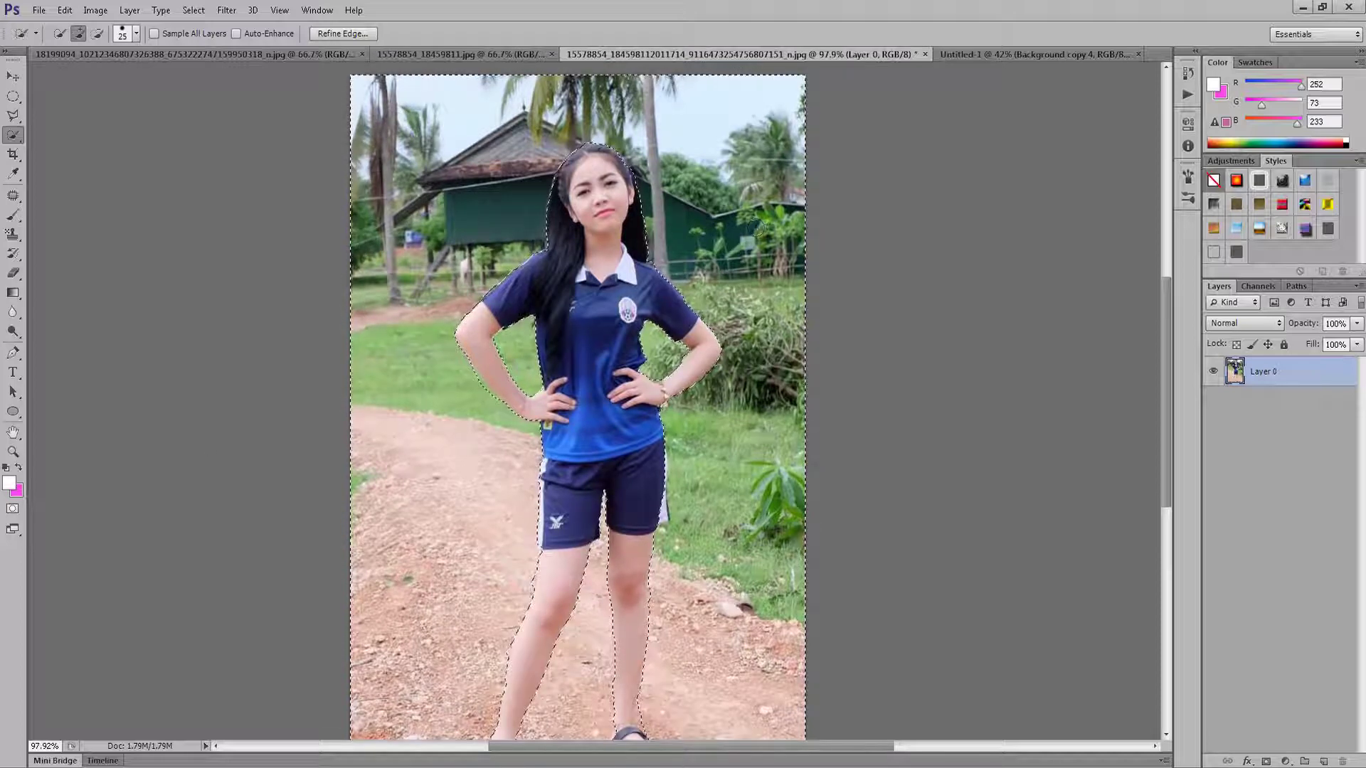
scroll(673, 334, down, 3)
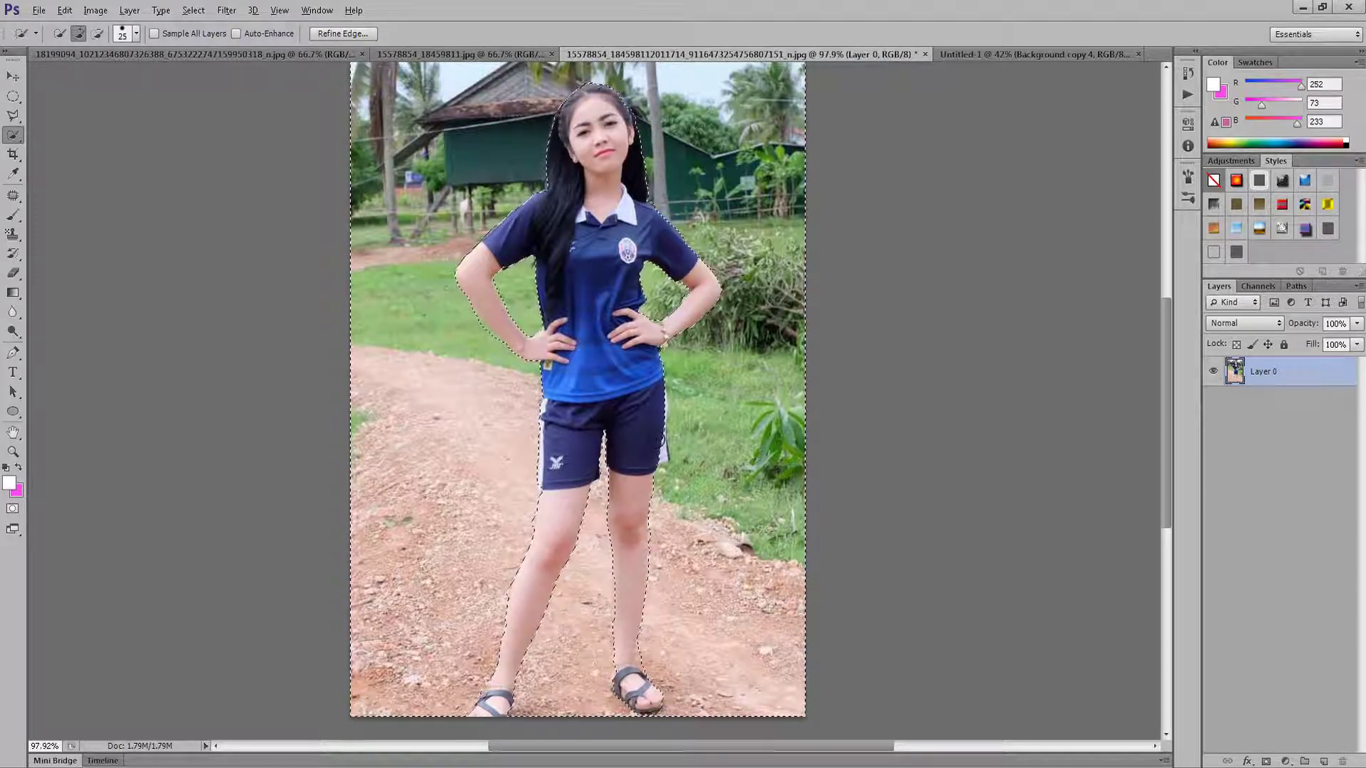
key(alt)
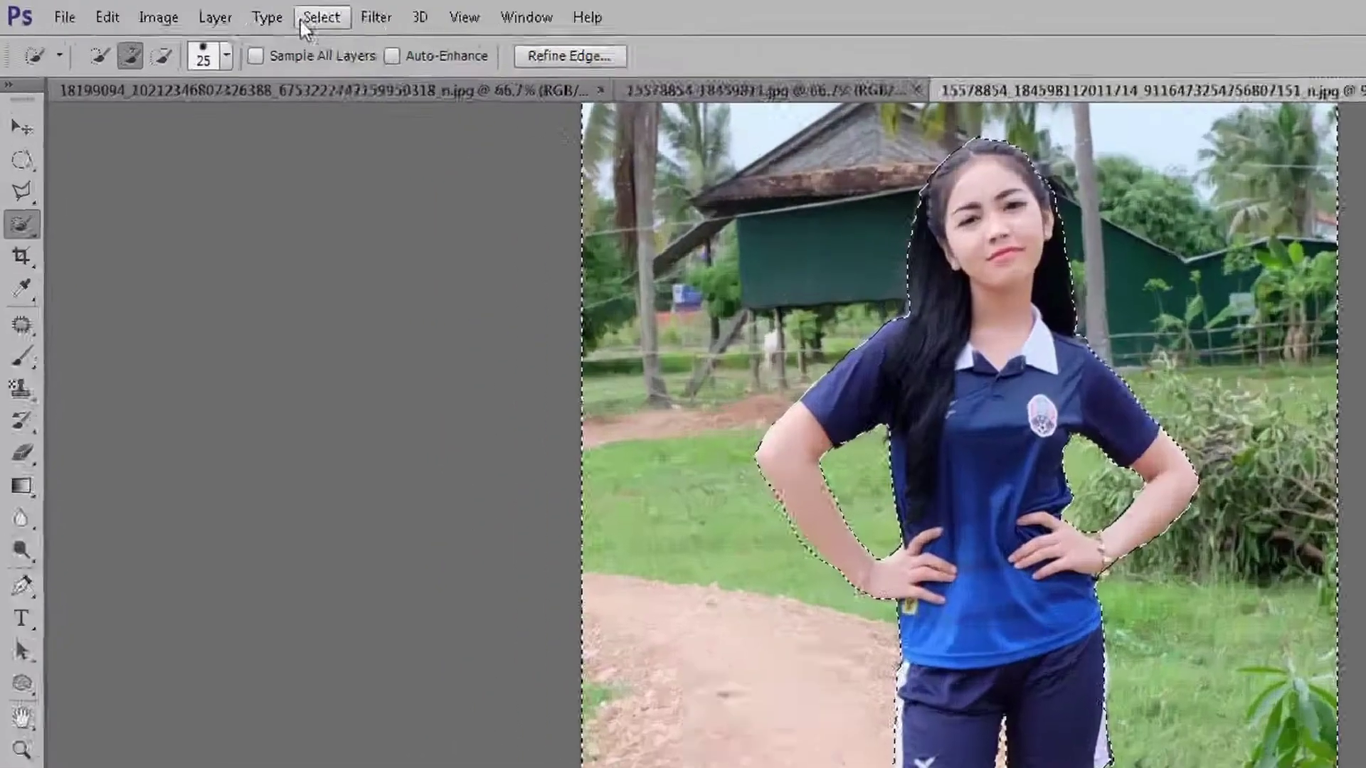
Apply Select > Inverse so the girl rather than the background is selected.
click(193, 10)
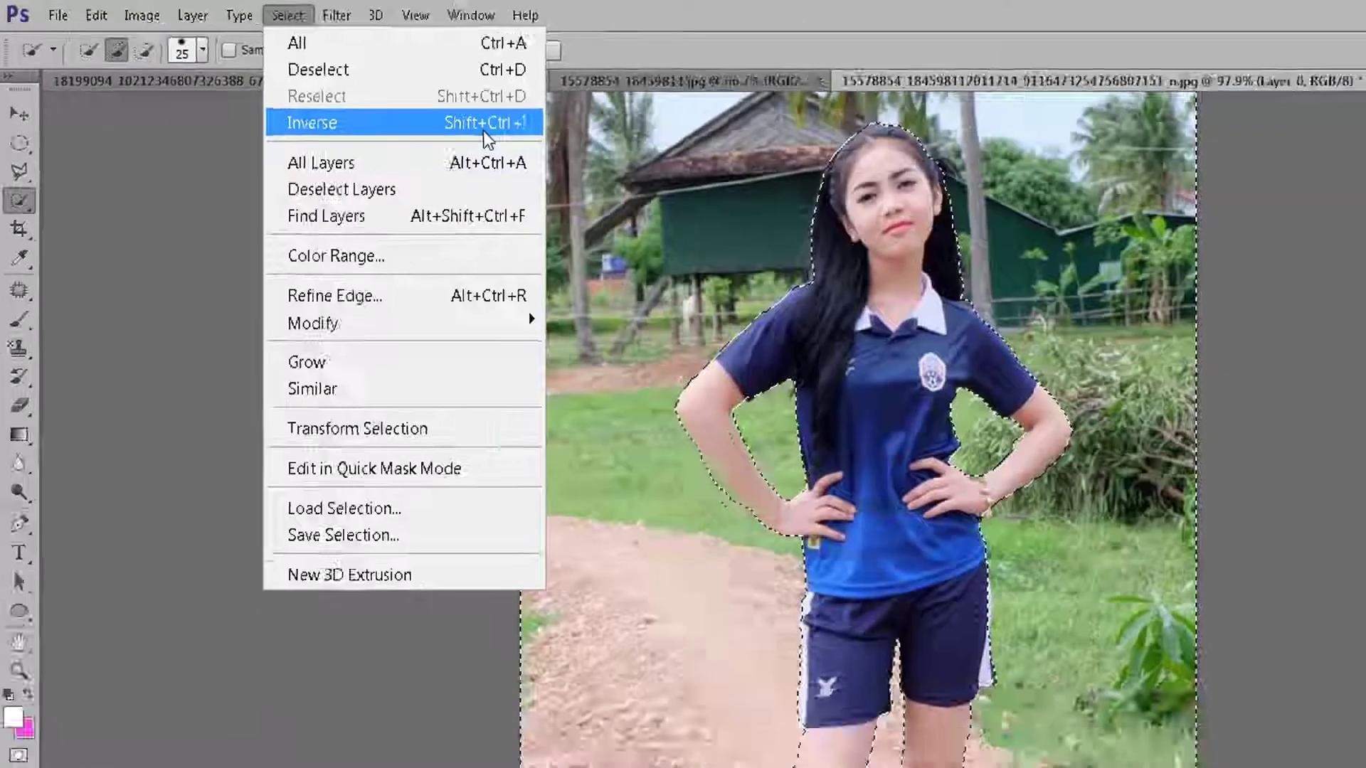
click(483, 130)
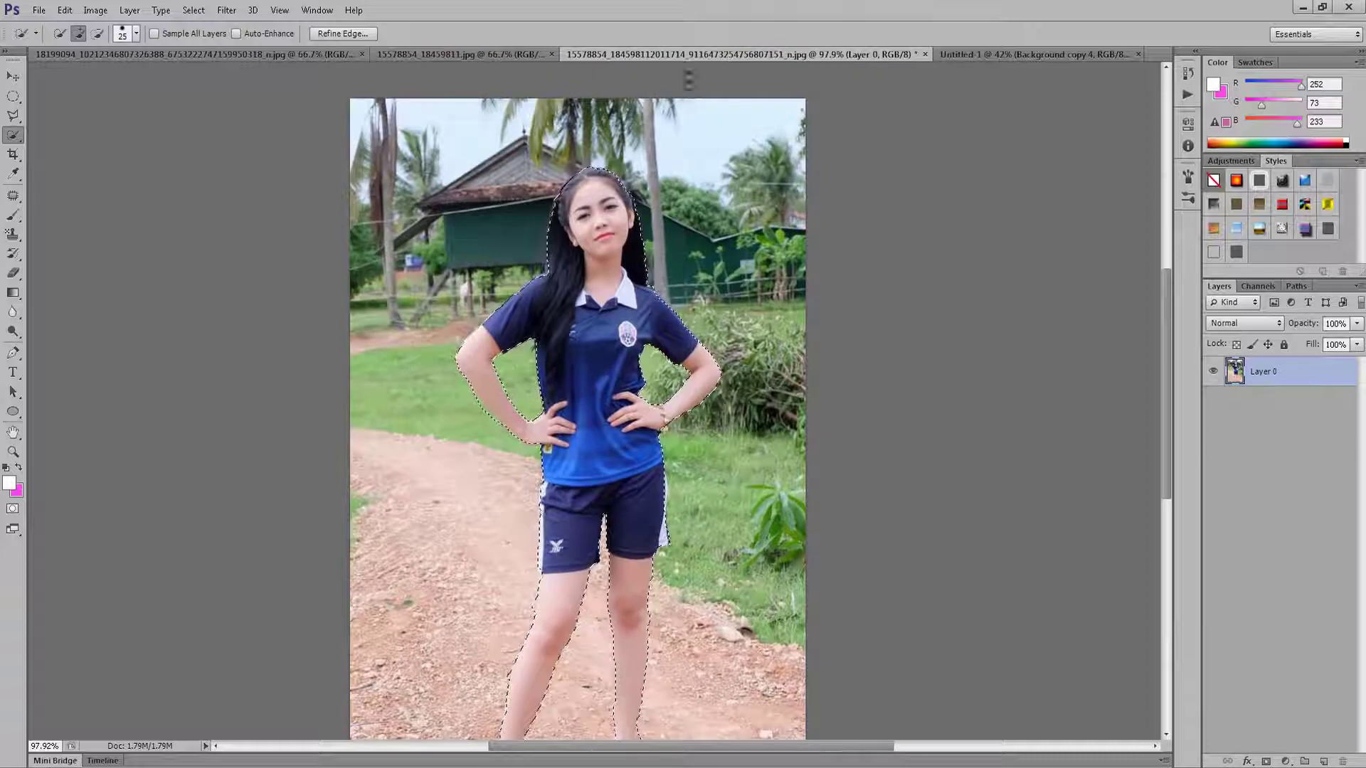
scroll(626, 174, up, 1)
scroll(417, 577, down, 2)
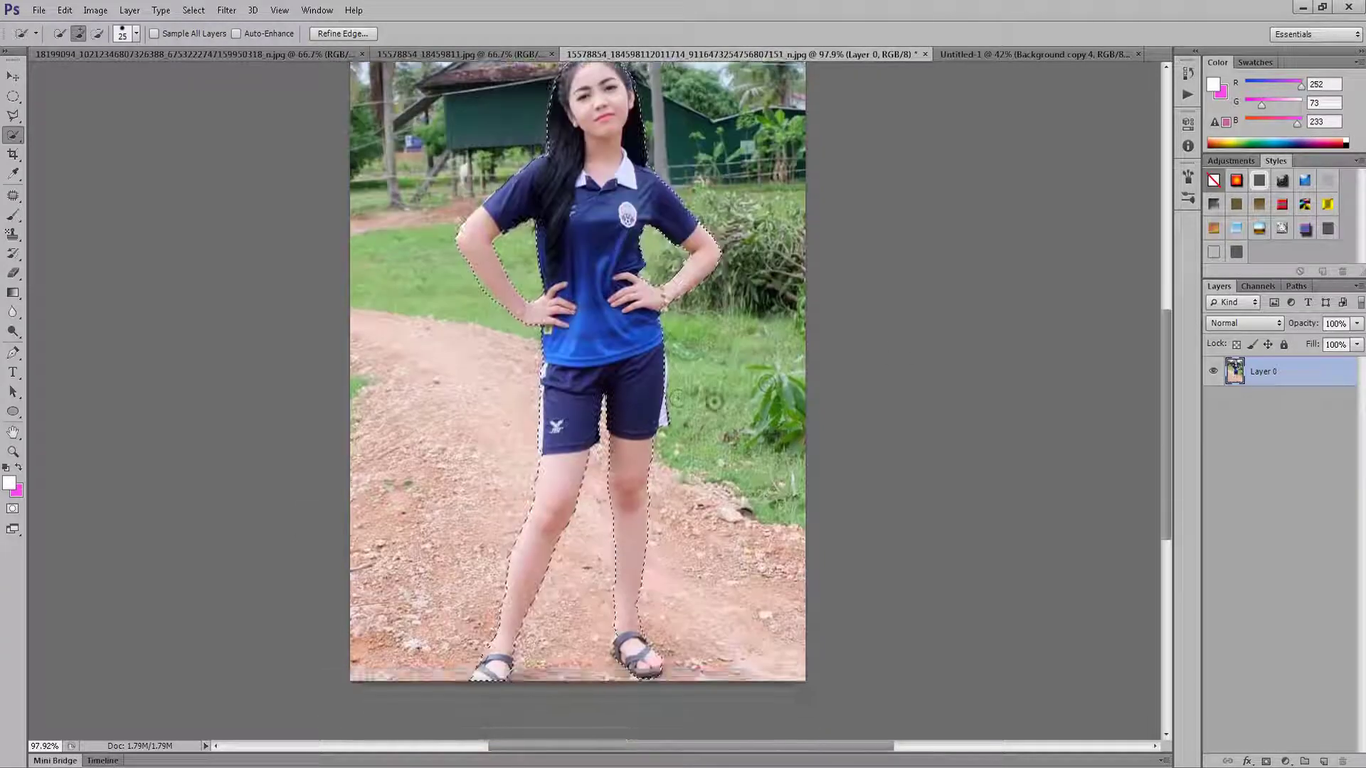
scroll(418, 578, up, 2)
scroll(464, 94, up, 2)
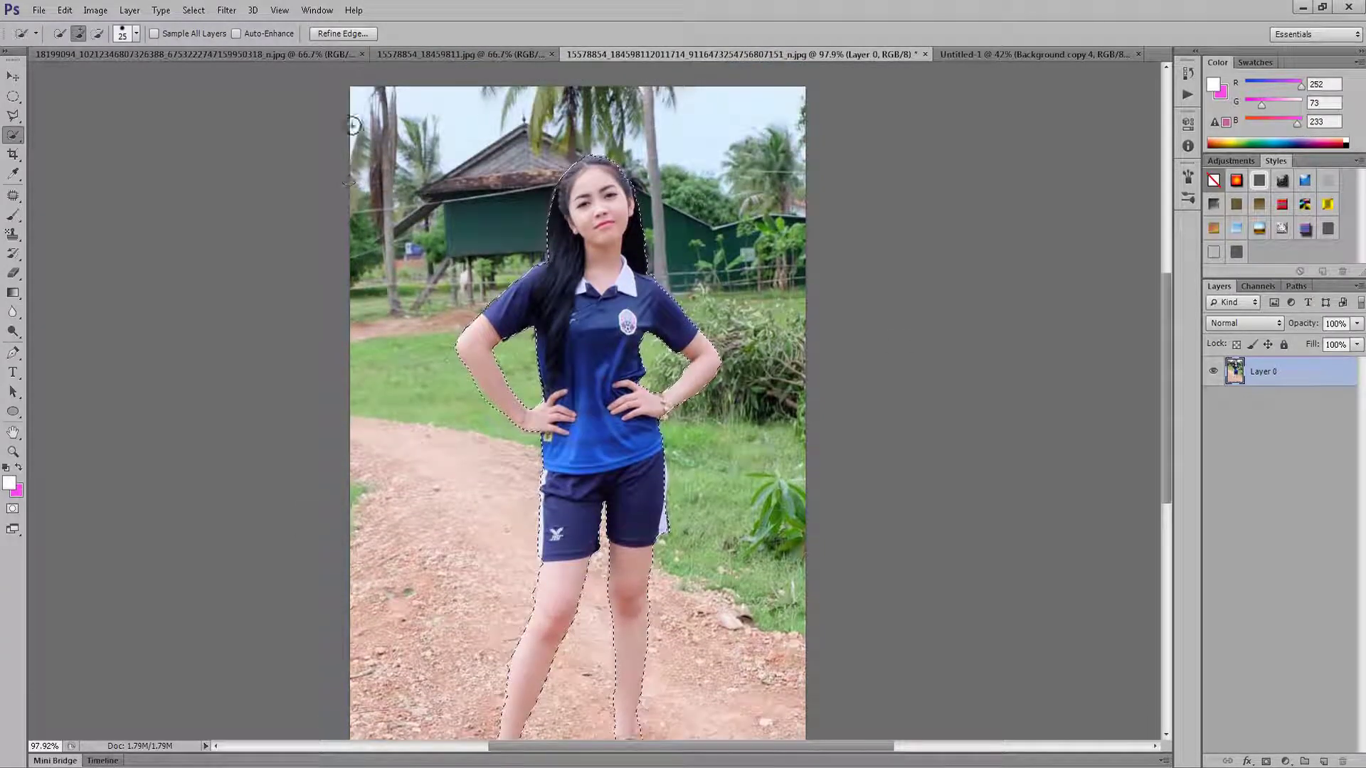
scroll(803, 378, down, 1)
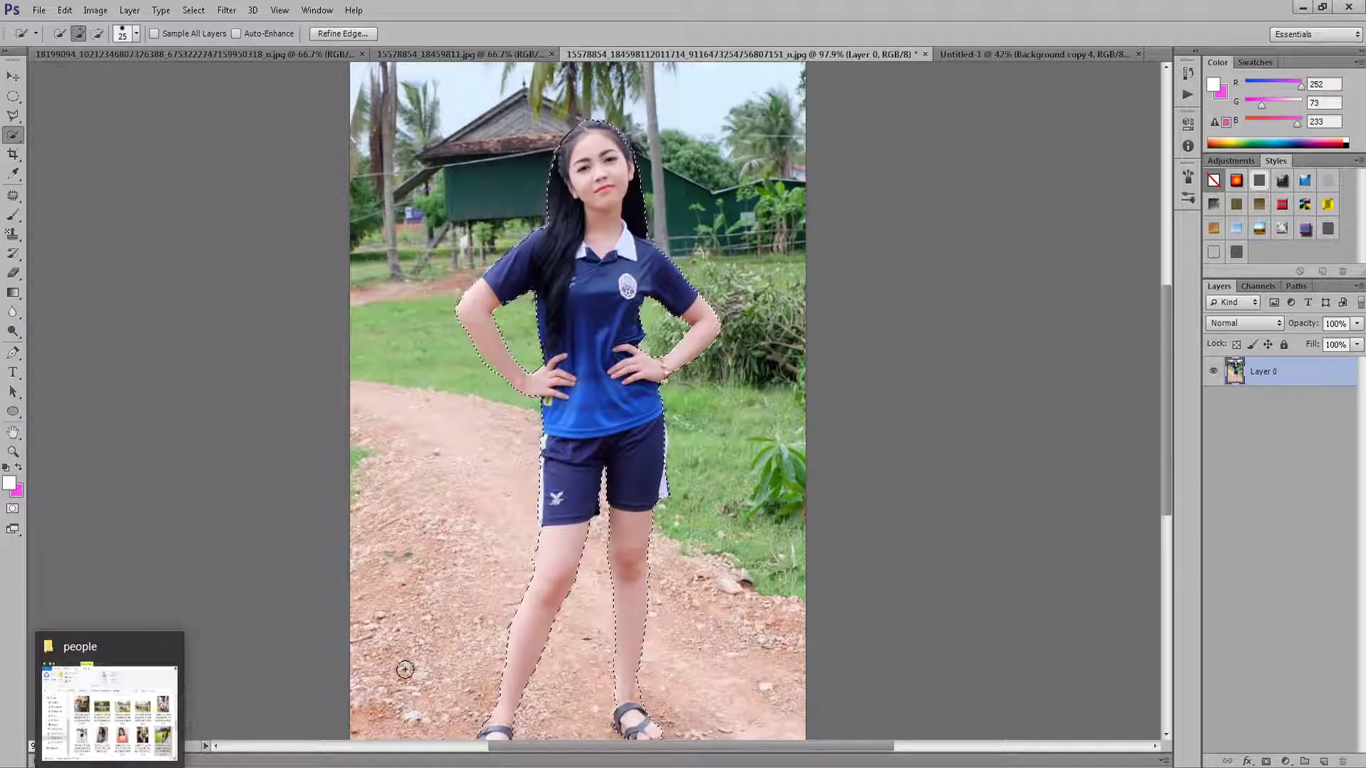
key(ctrl+j)
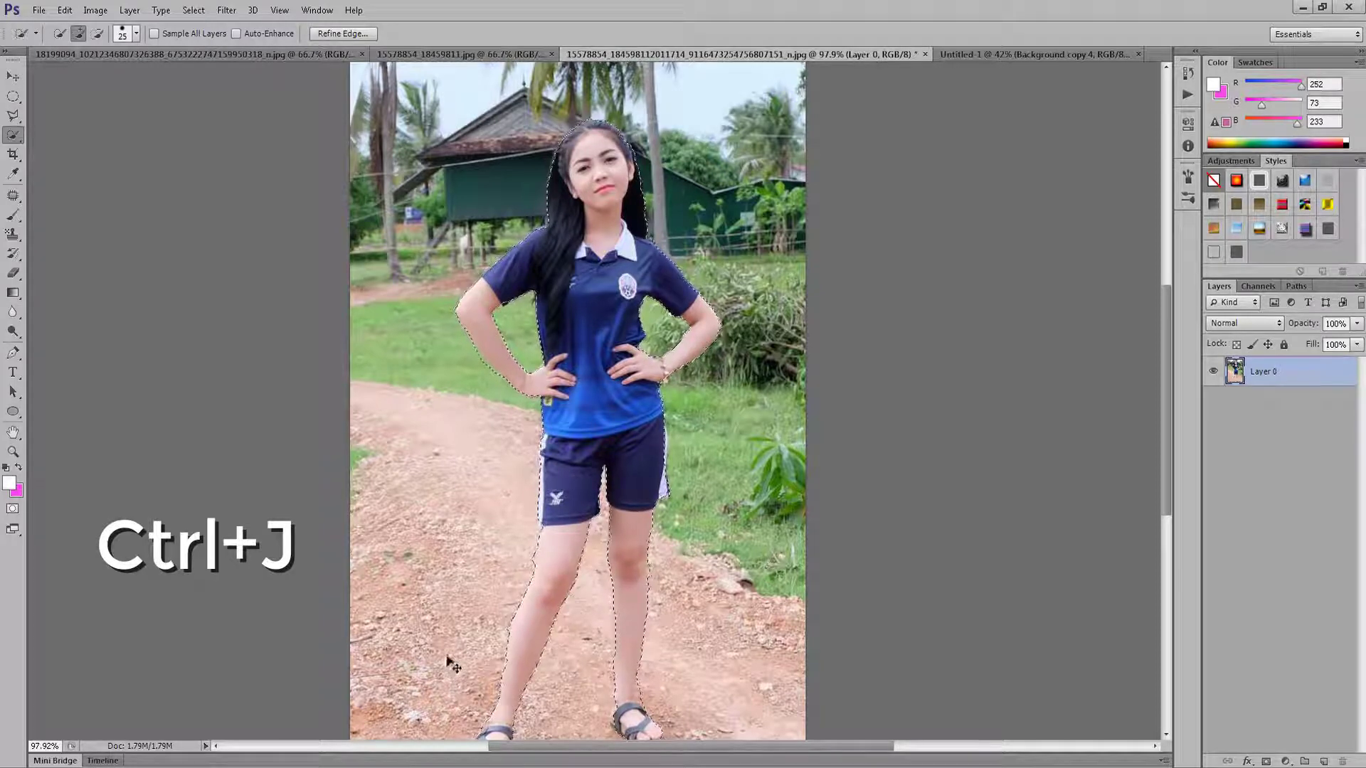
Copy the girl onto Layer 1, hide Layer 0, and inspect the cut-out on transparency.
key(ctrl+j)
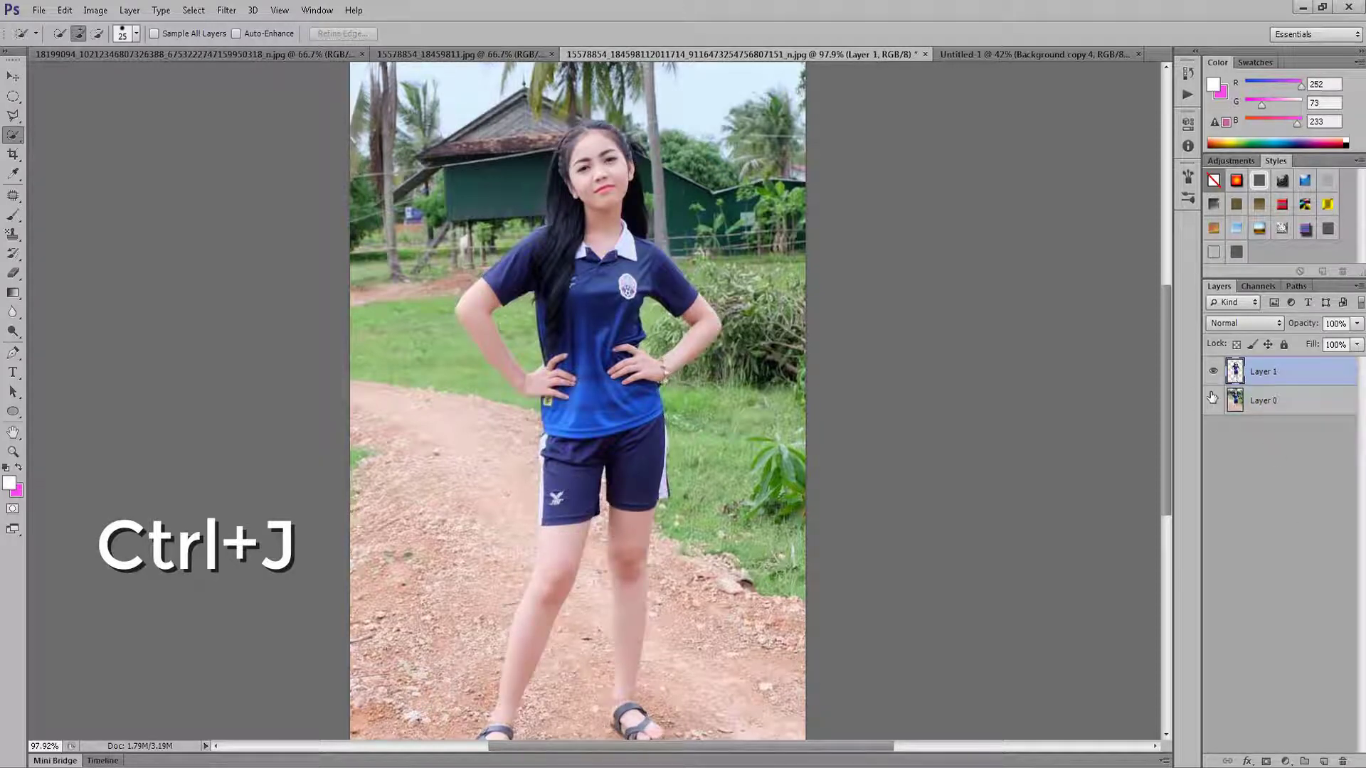
click(1211, 403)
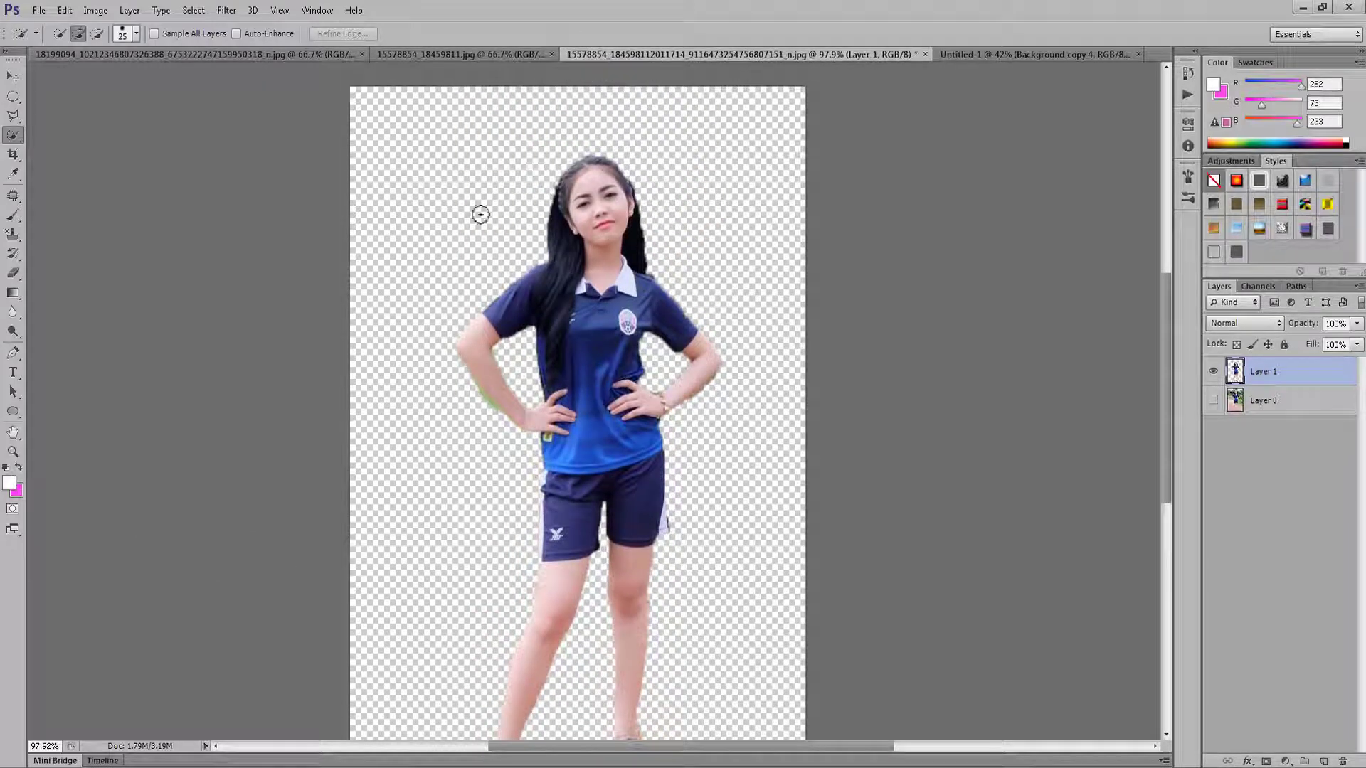
scroll(694, 256, down, 2)
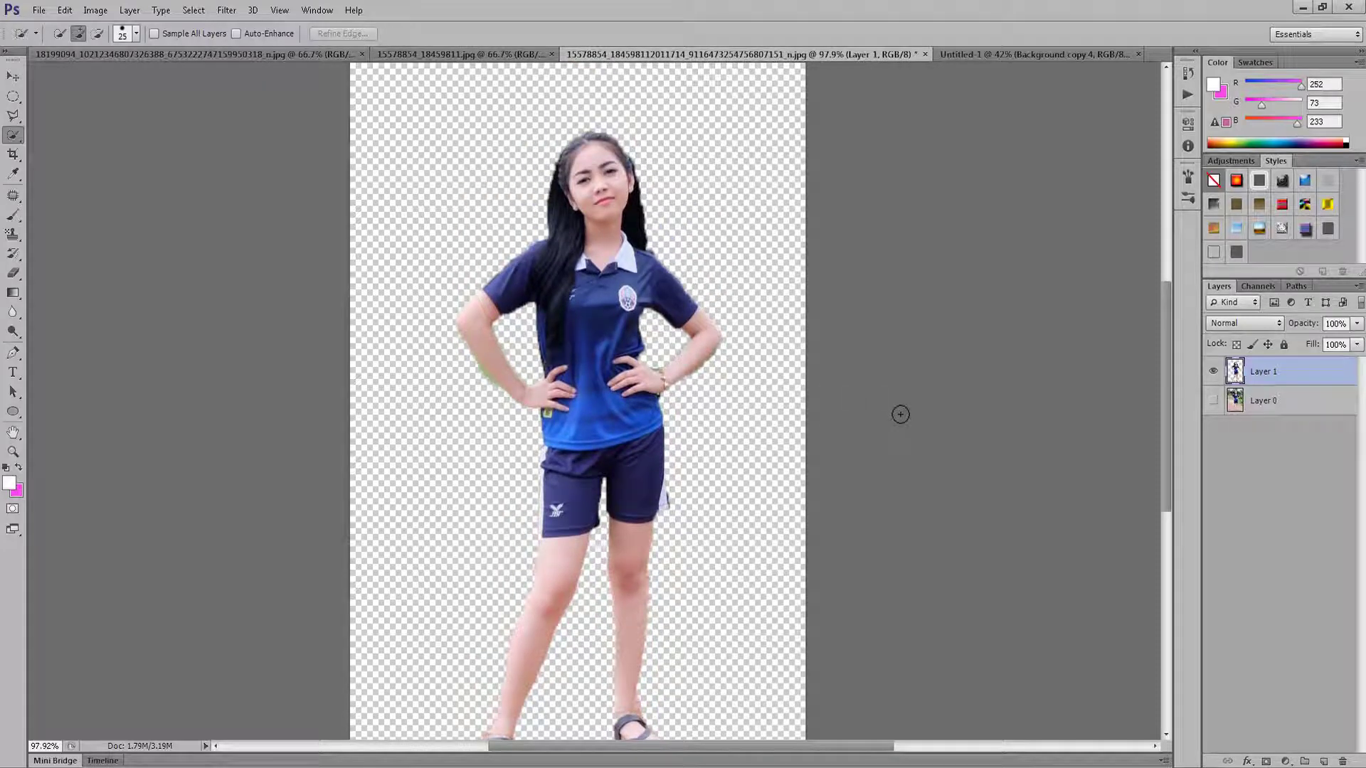
scroll(569, 455, up, 2)
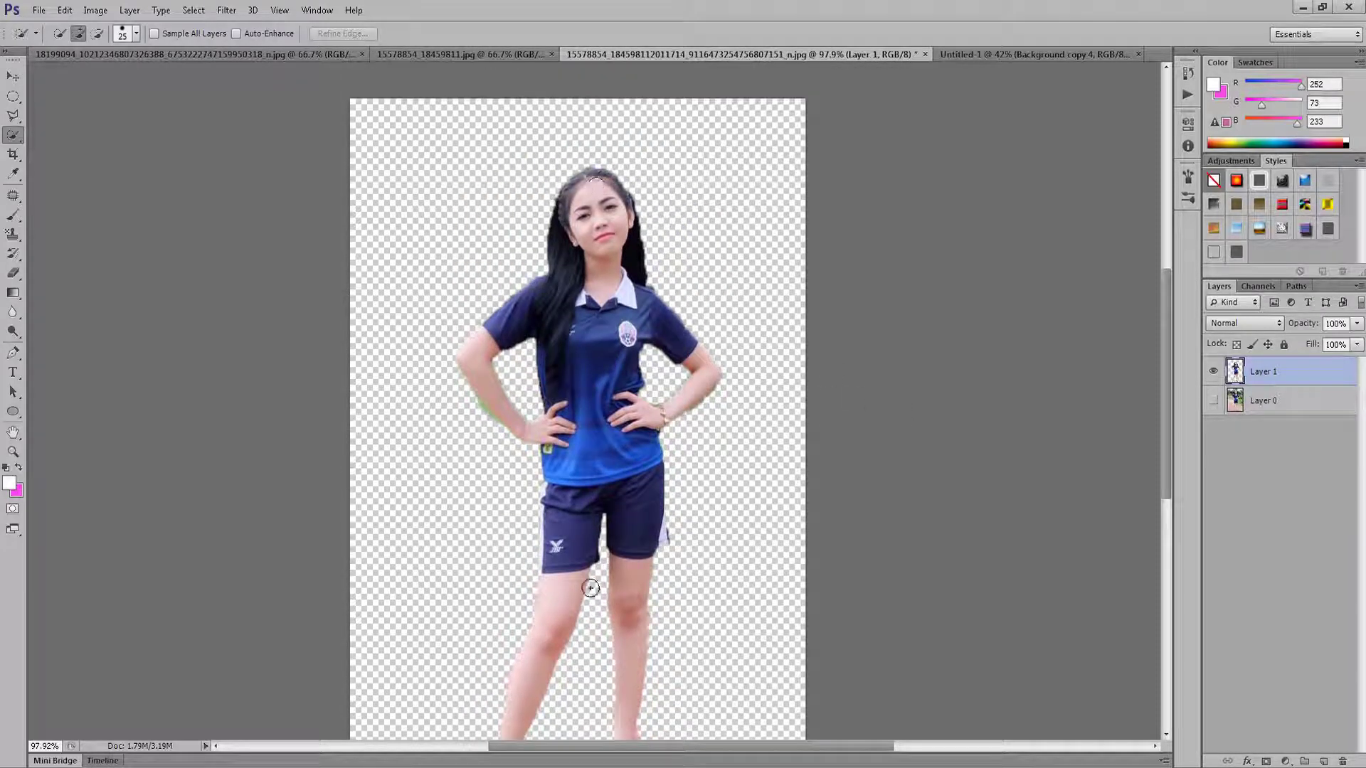
scroll(600, 262, down, 3)
scroll(600, 262, down, 1)
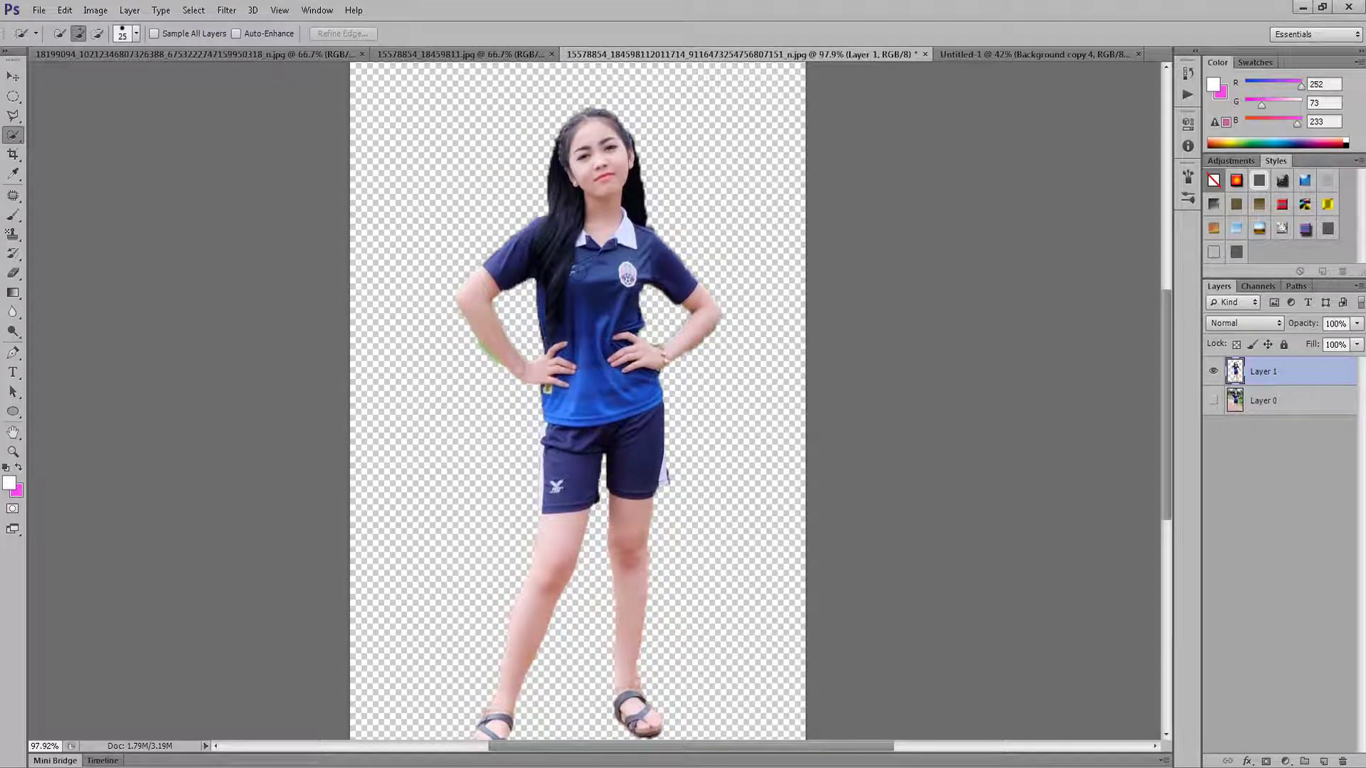
scroll(600, 261, down, 1)
scroll(600, 262, down, 2)
scroll(772, 427, up, 4)
scroll(772, 426, up, 3)
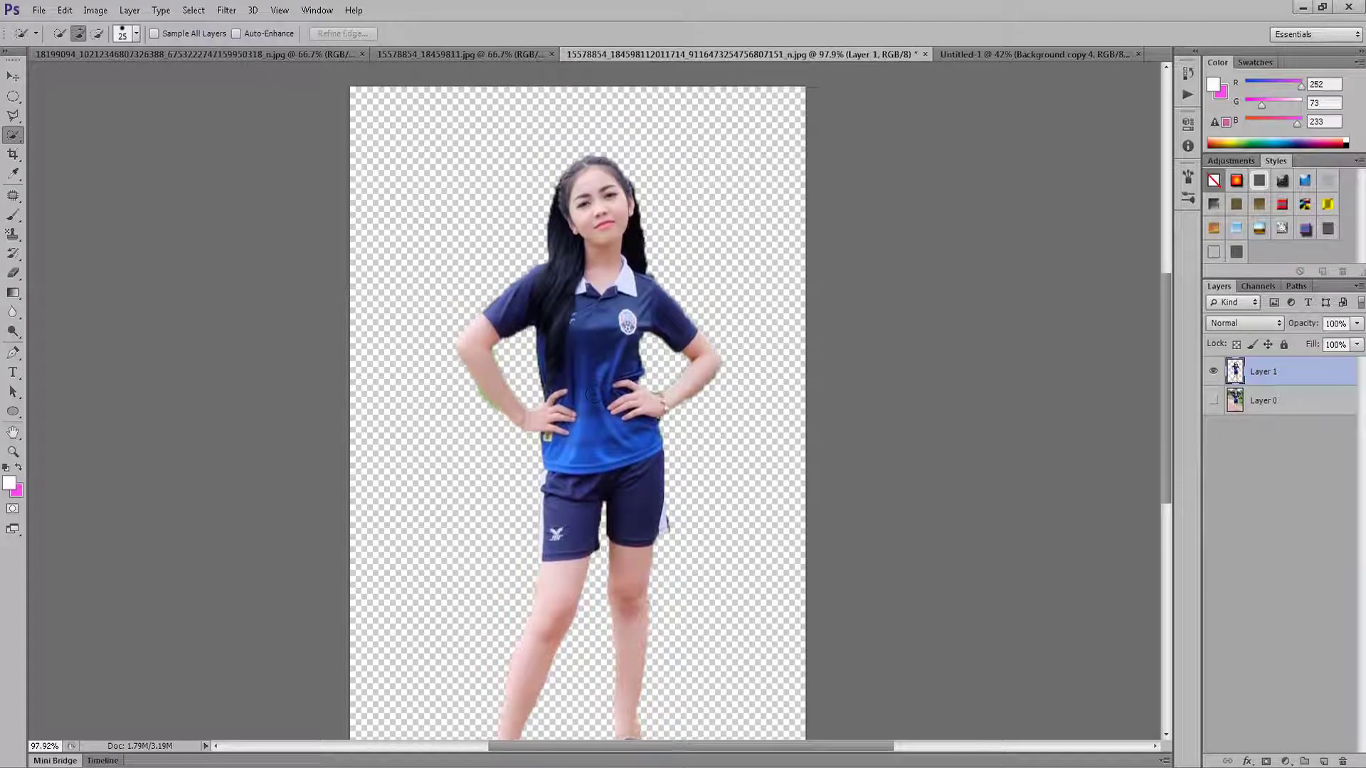
scroll(712, 284, down, 4)
scroll(691, 233, up, 4)
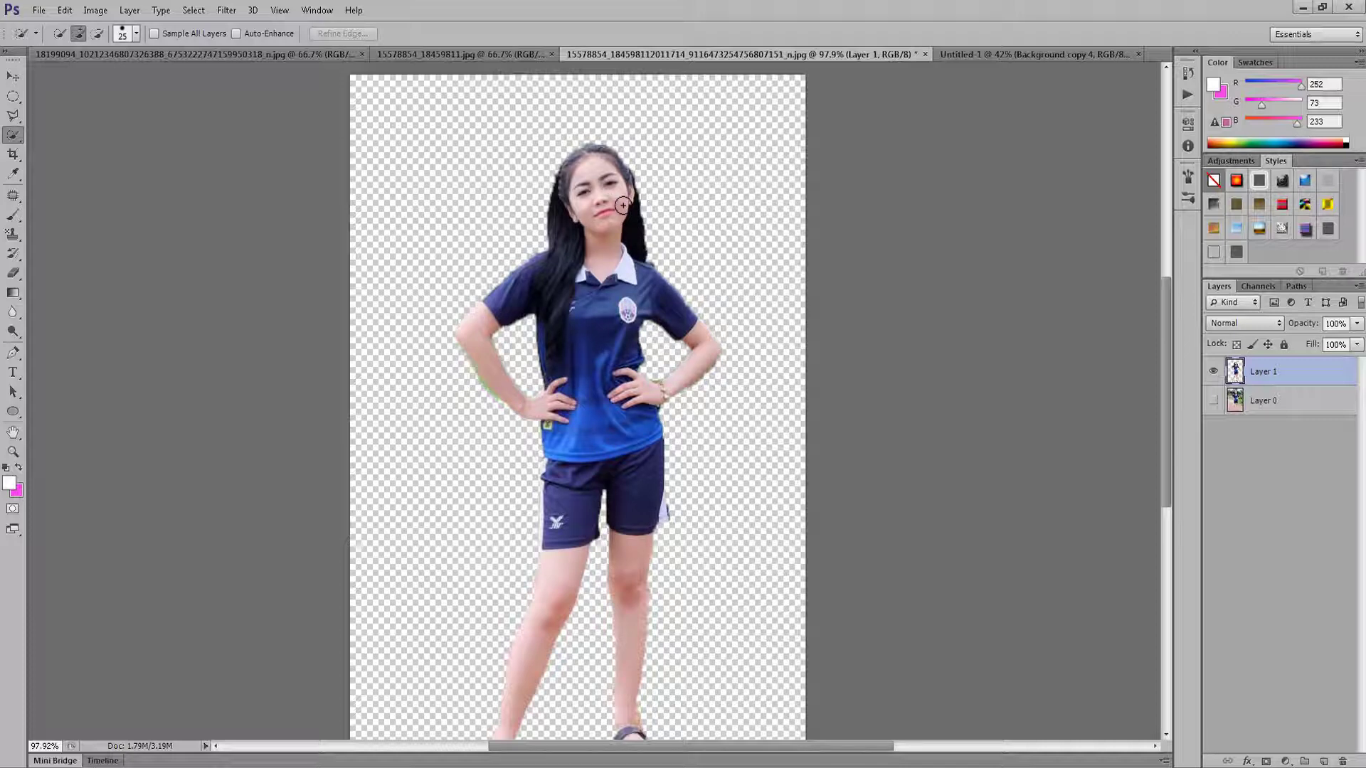
scroll(653, 229, down, 2)
scroll(653, 230, up, 1)
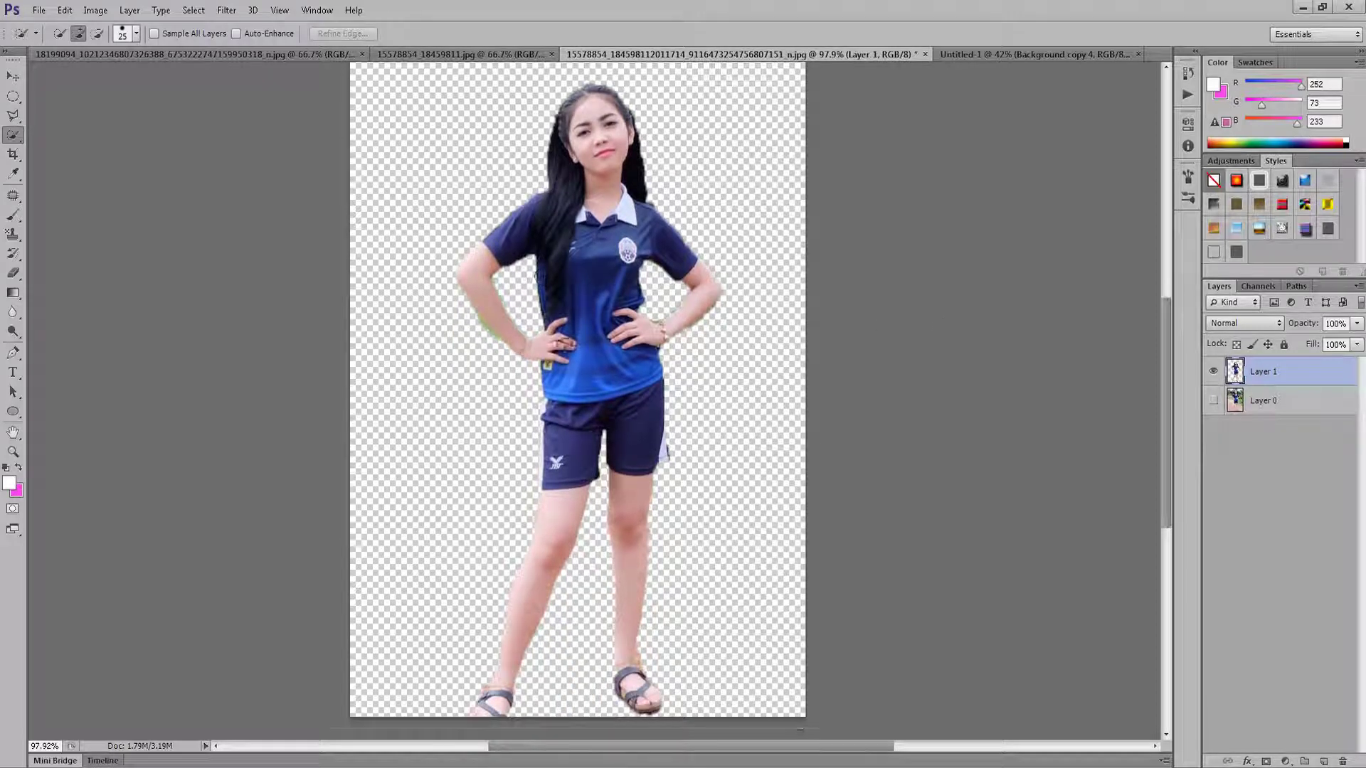
scroll(653, 229, up, 1)
scroll(653, 230, up, 1)
scroll(873, 95, down, 1)
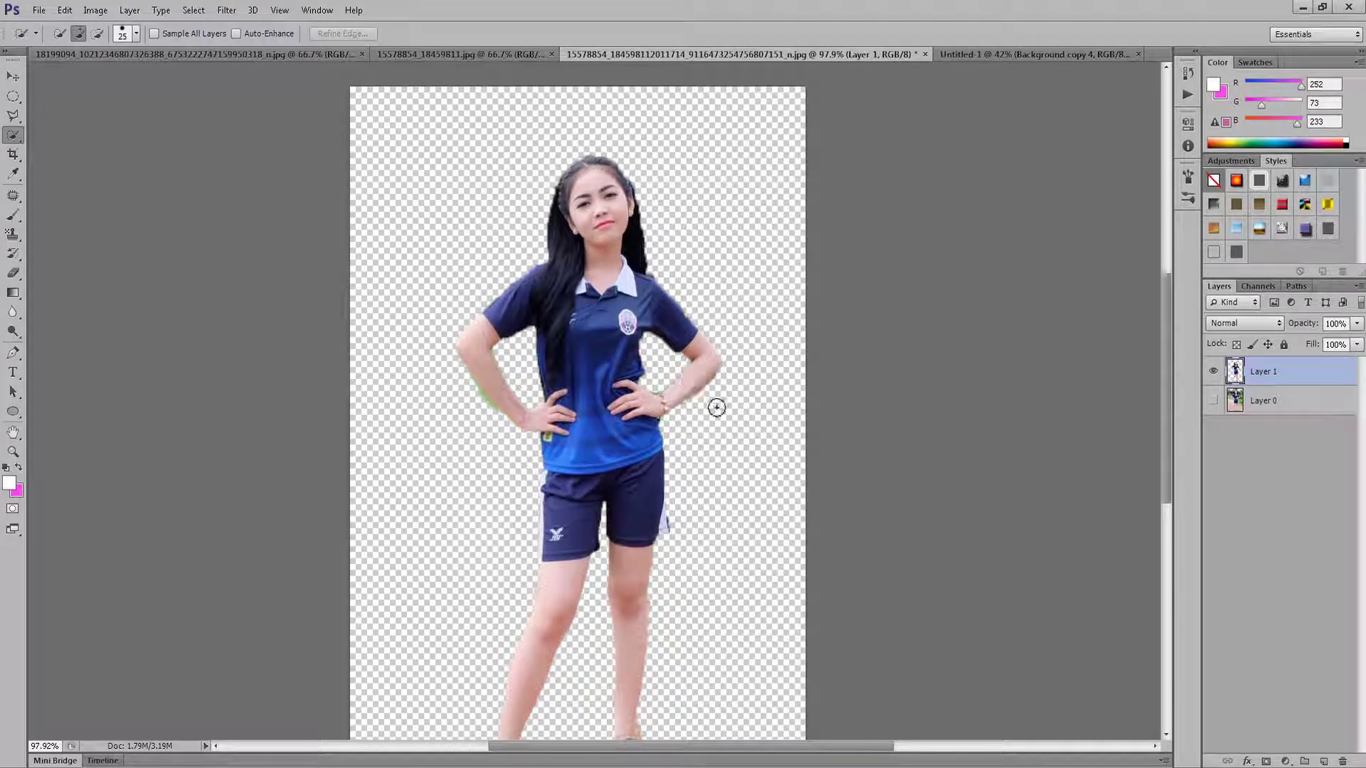
scroll(716, 408, down, 3)
scroll(711, 274, down, 2)
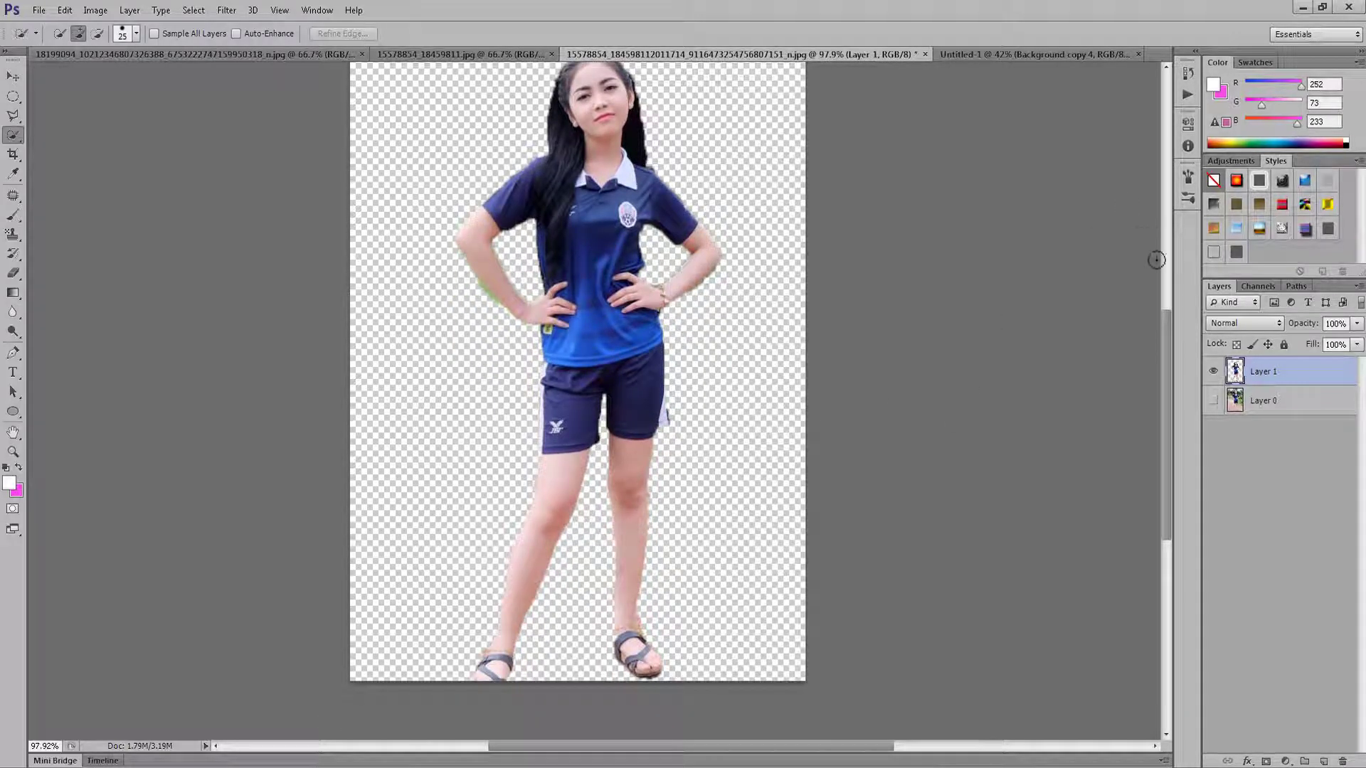
scroll(640, 114, up, 1)
scroll(569, 320, up, 2)
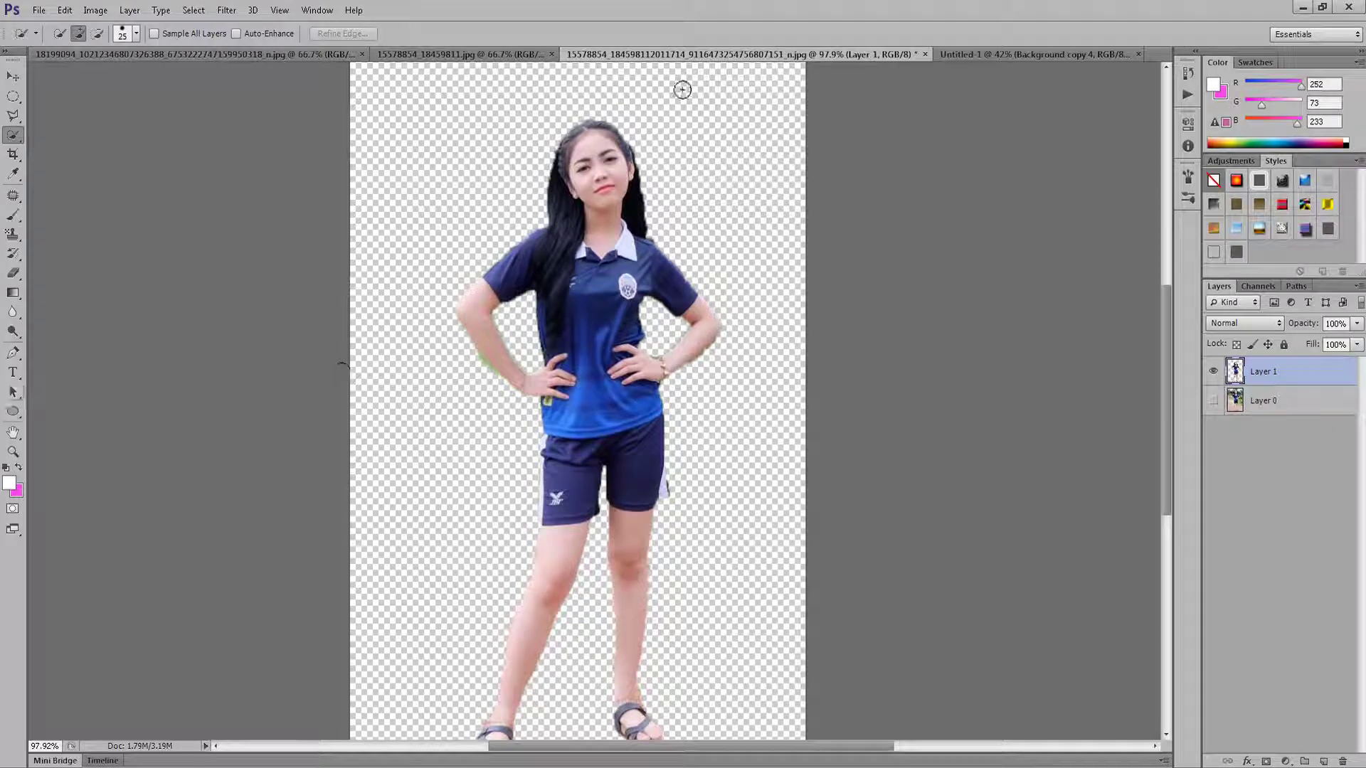
Review the Untitled-1 composite and the cut-out image, then switch to the Magic Wand Tool.
click(1015, 55)
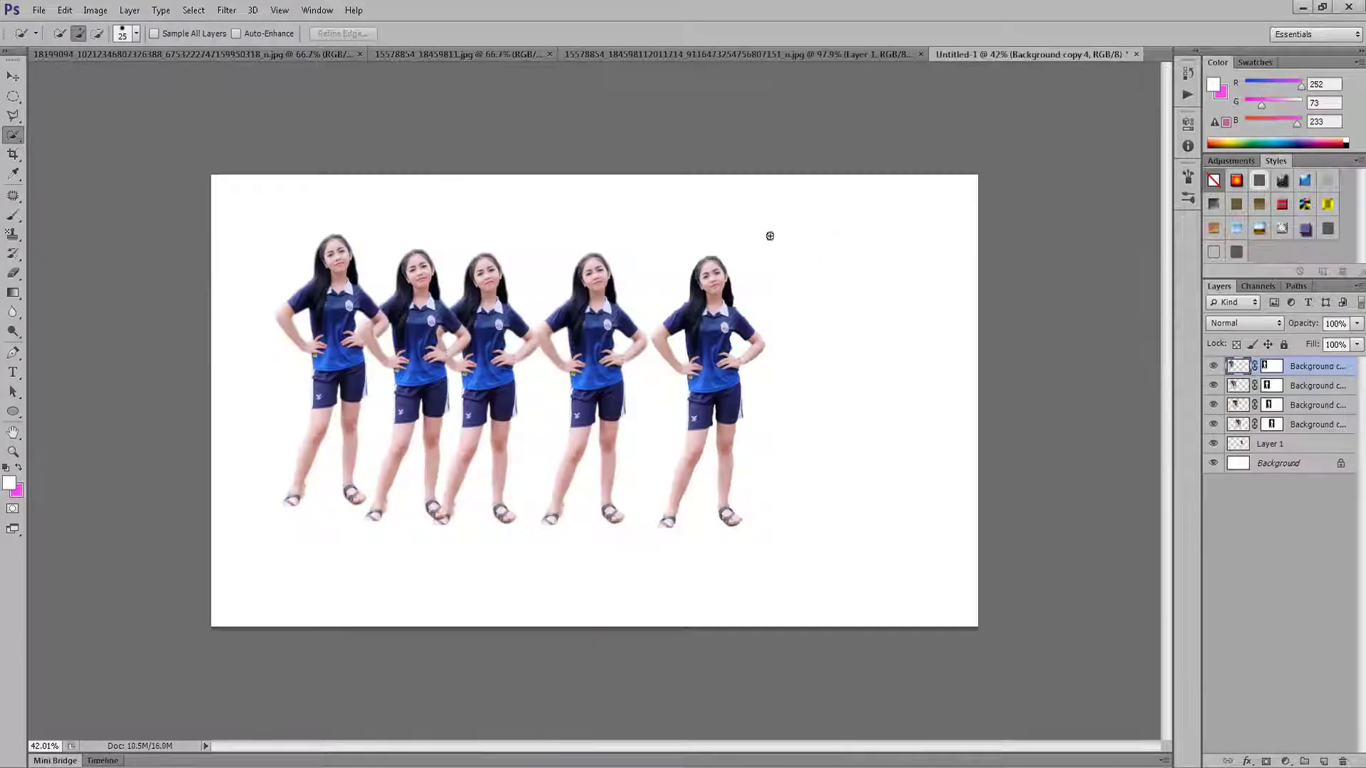
click(787, 57)
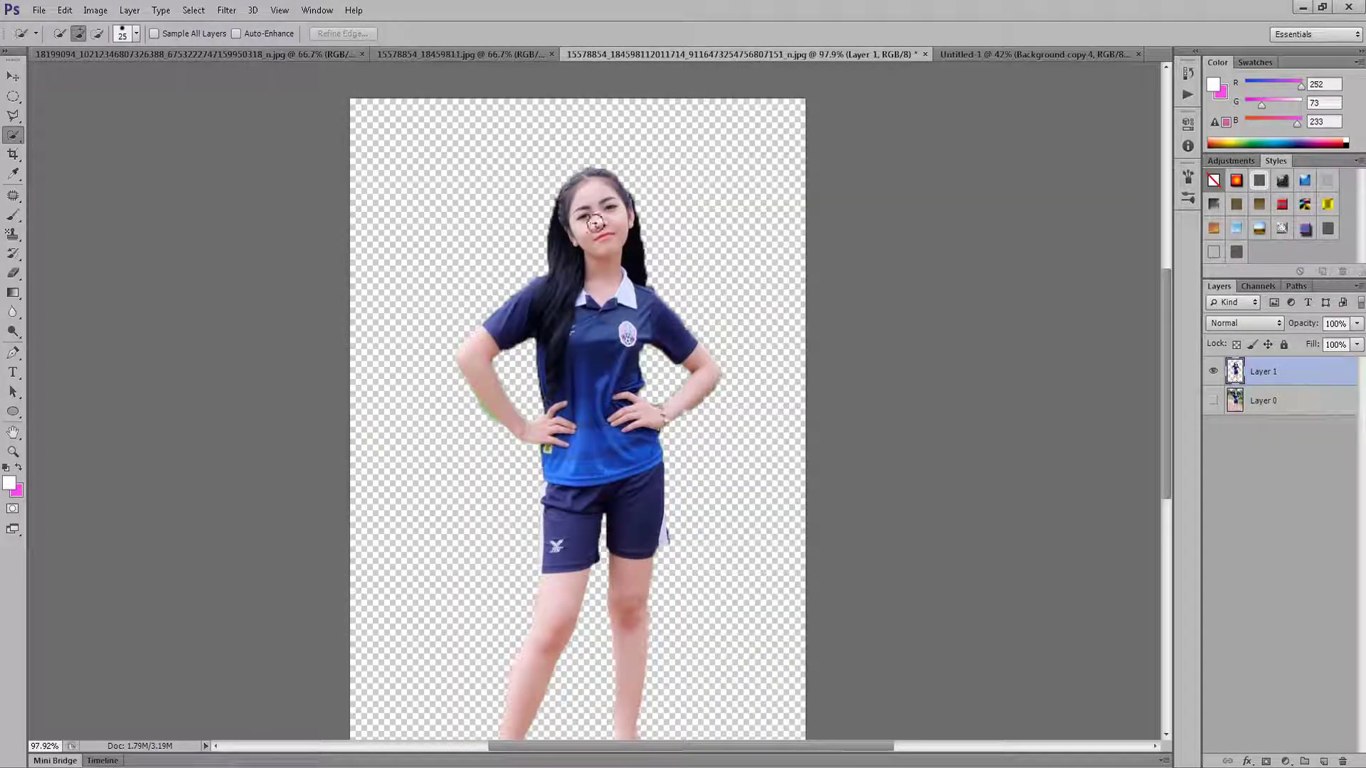
scroll(942, 112, up, 2)
scroll(942, 111, up, 2)
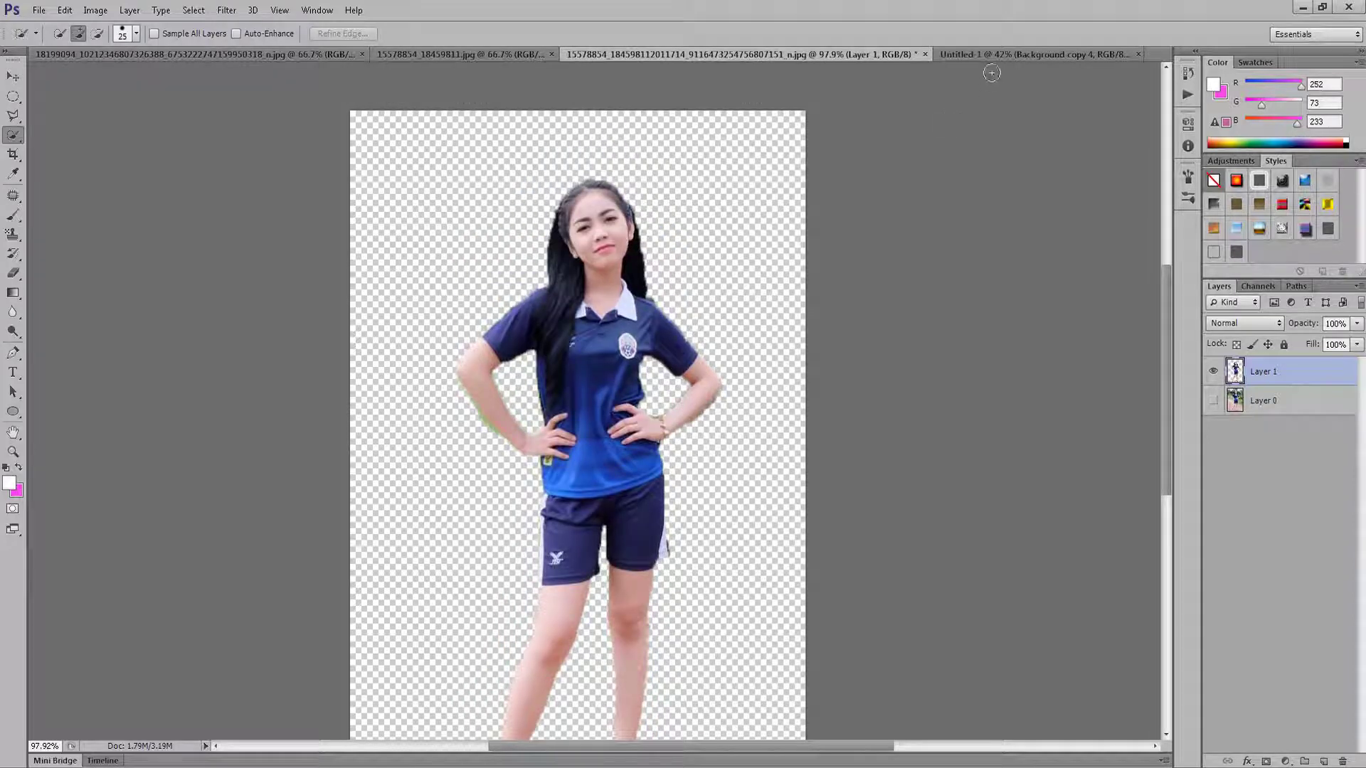
click(996, 51)
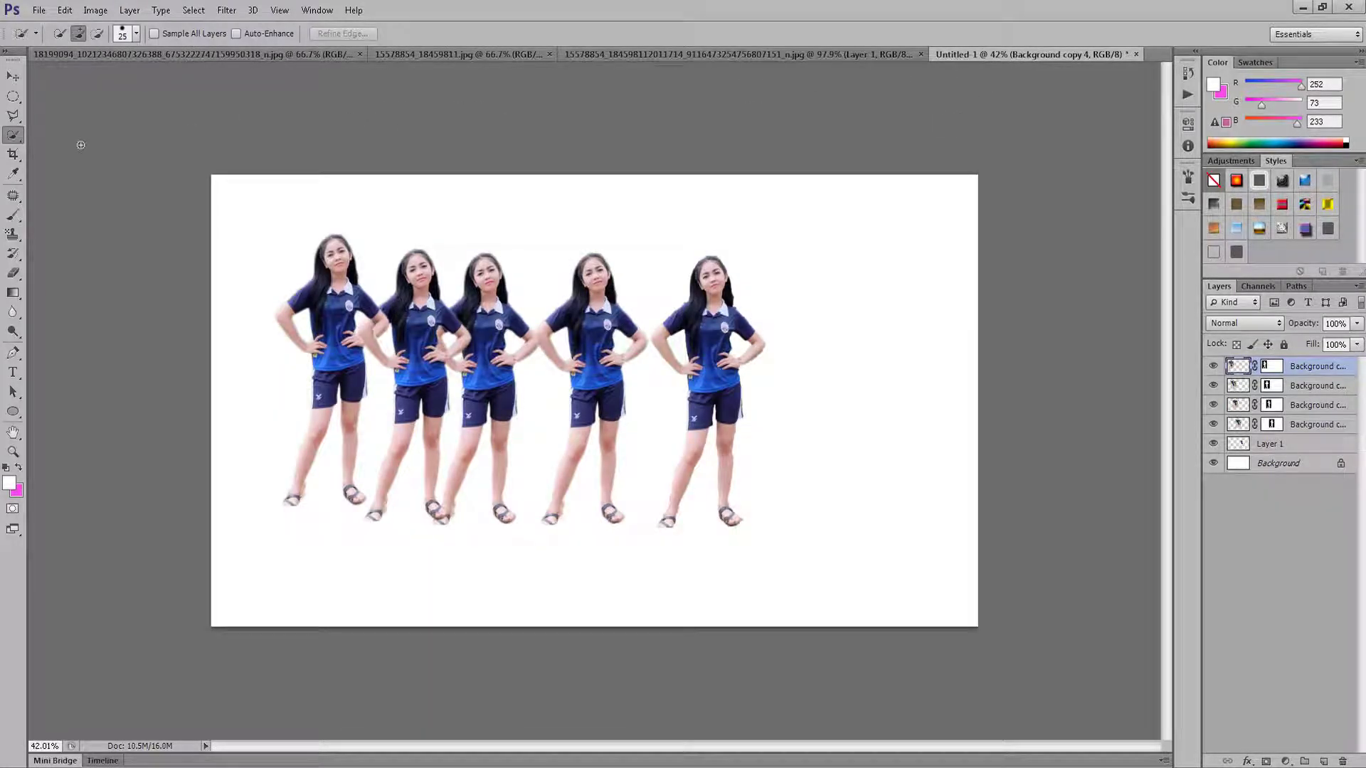
right_click(19, 137)
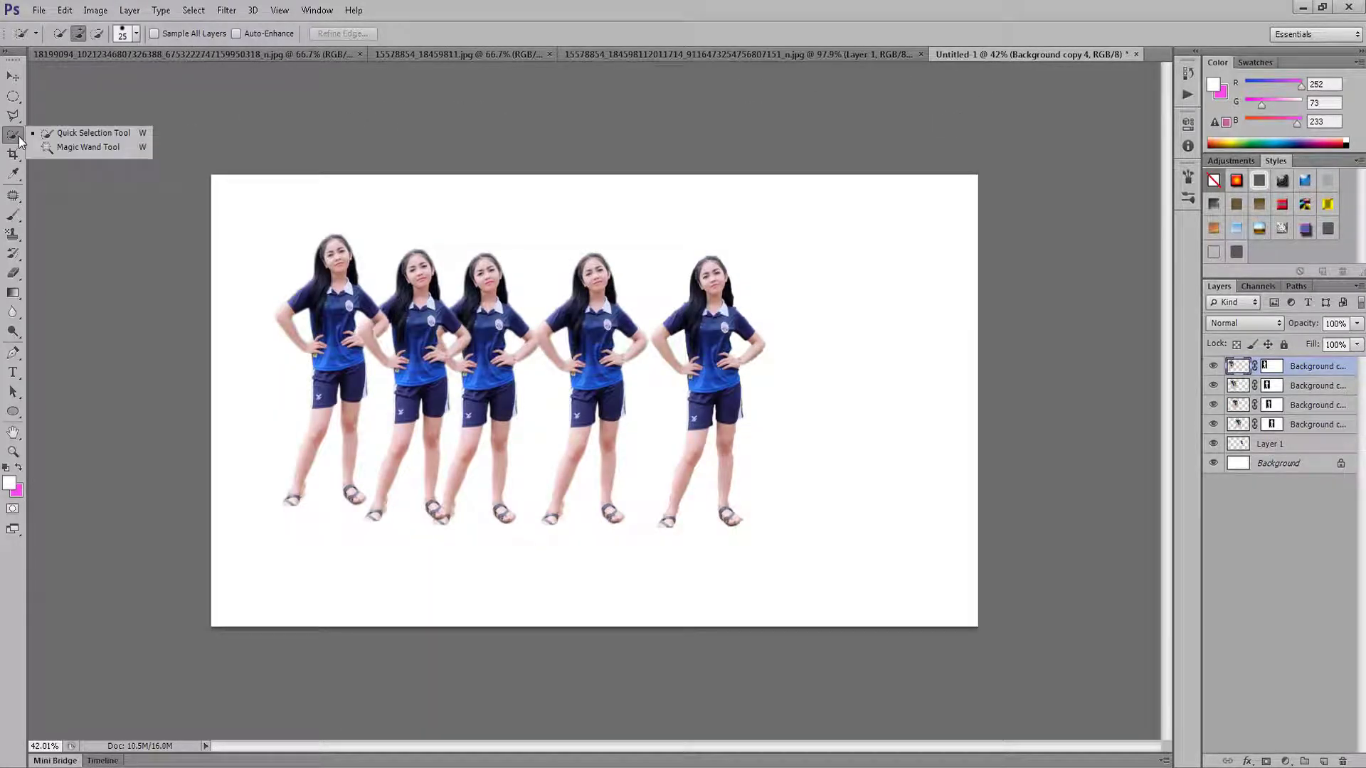
click(56, 148)
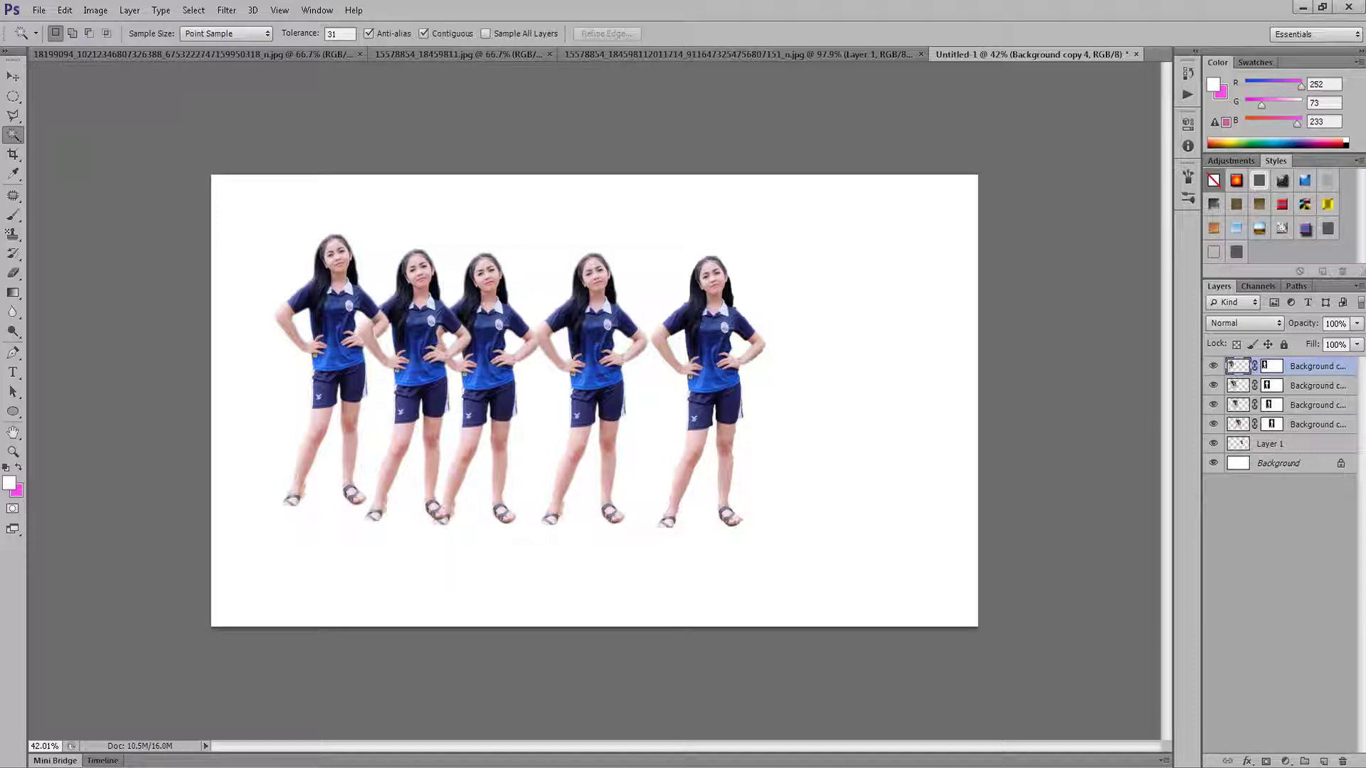
Cycle through the document tabs to the skewed road photo and the woman's selfie.
click(808, 51)
click(966, 54)
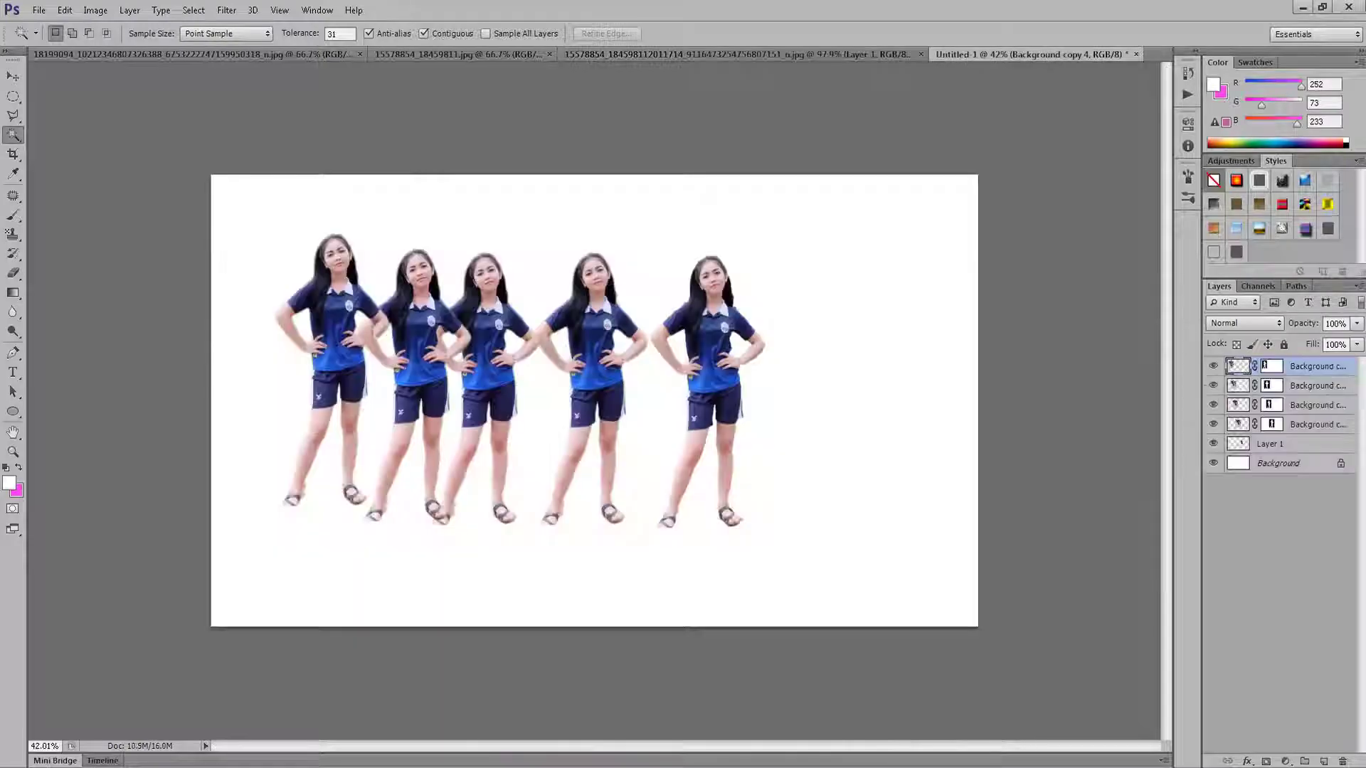
click(737, 53)
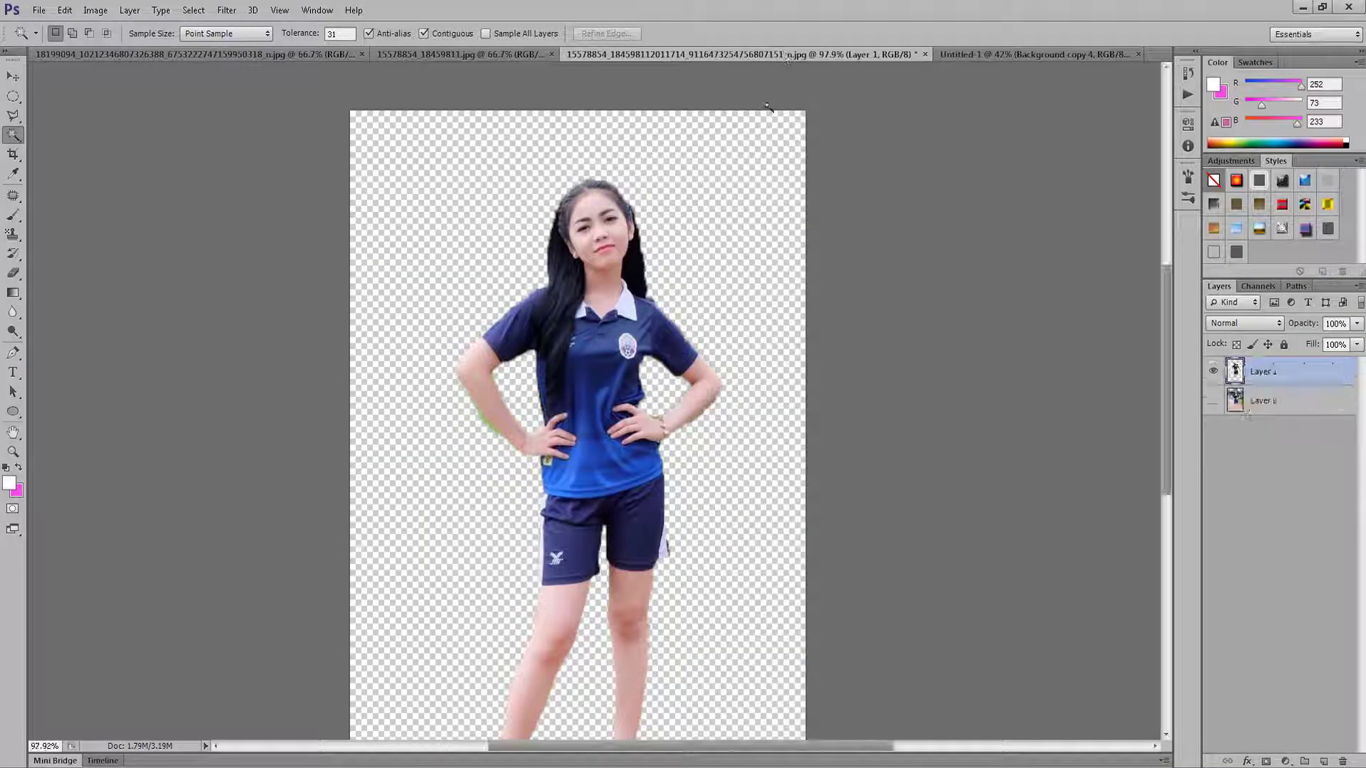
click(480, 57)
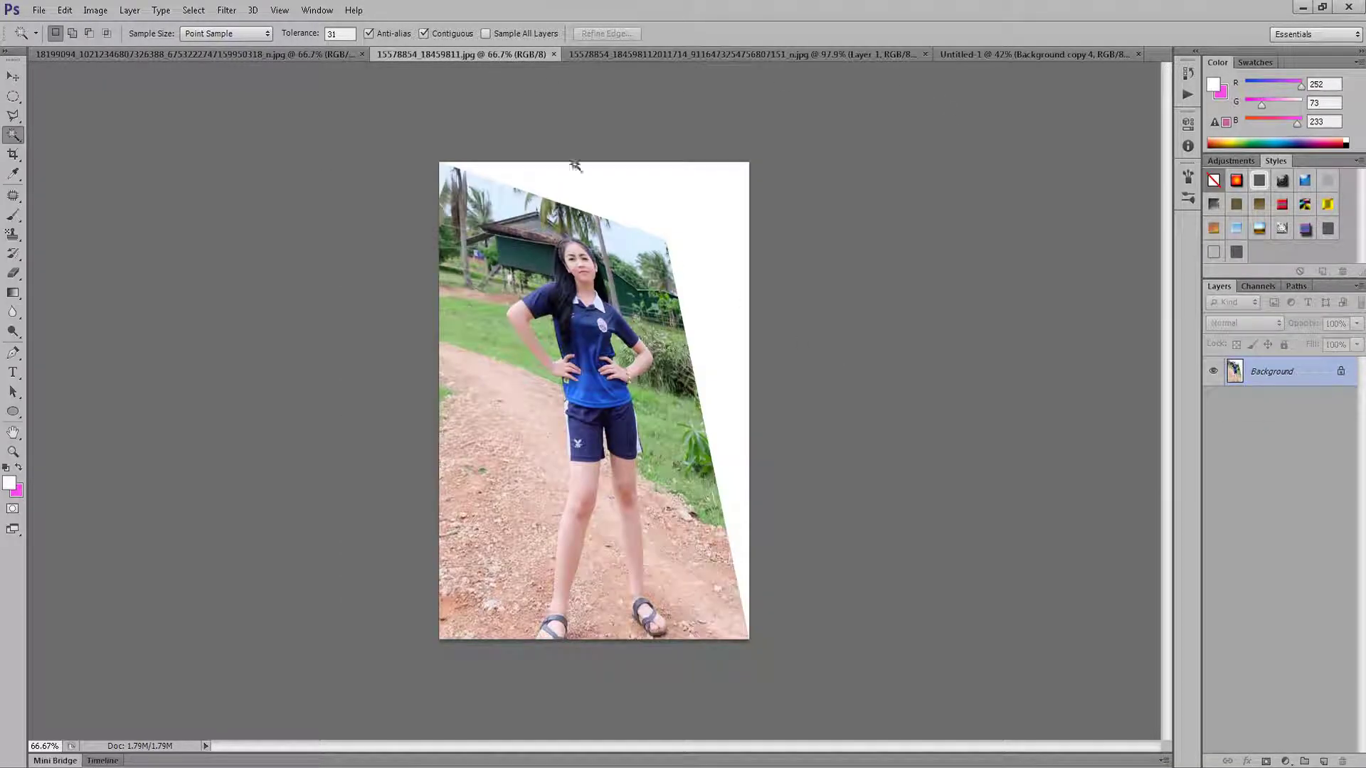
click(274, 53)
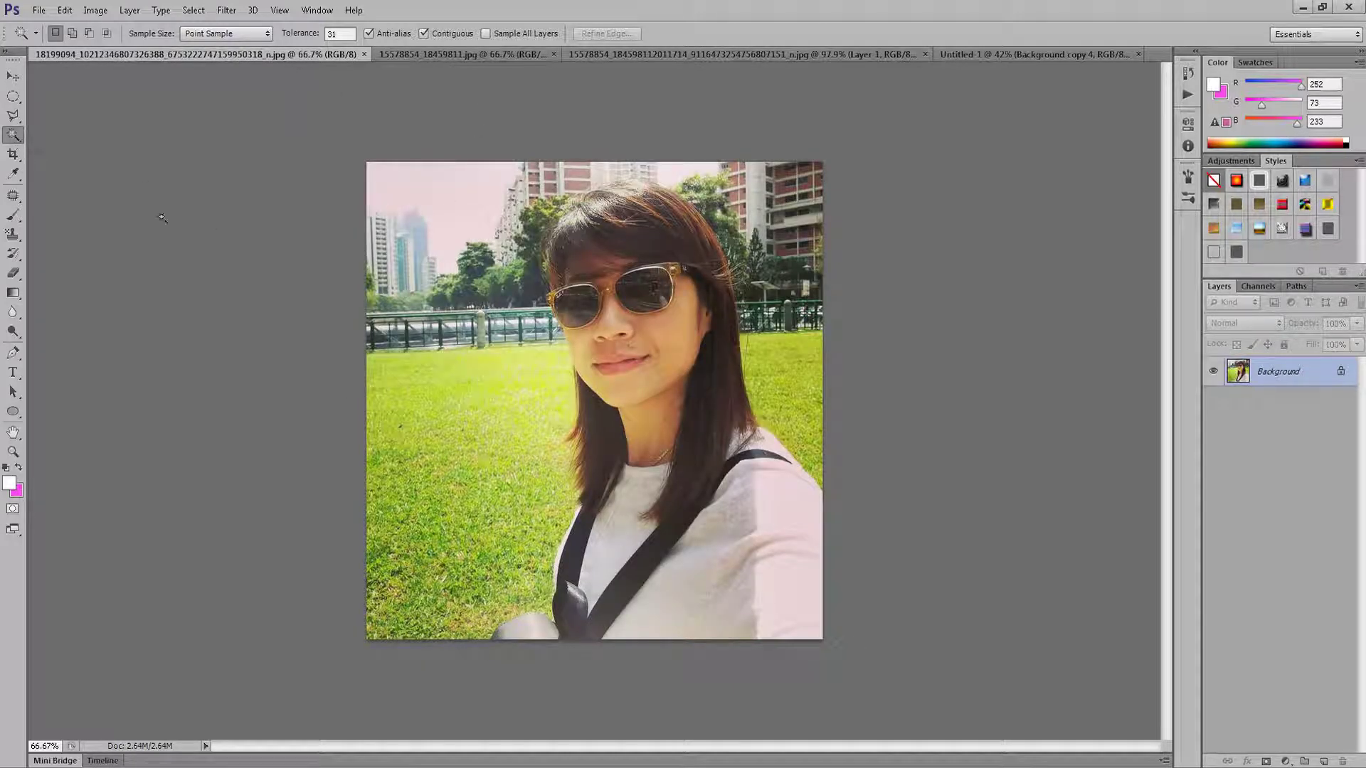
Move through the open documents back to the cut-out girl image.
click(387, 57)
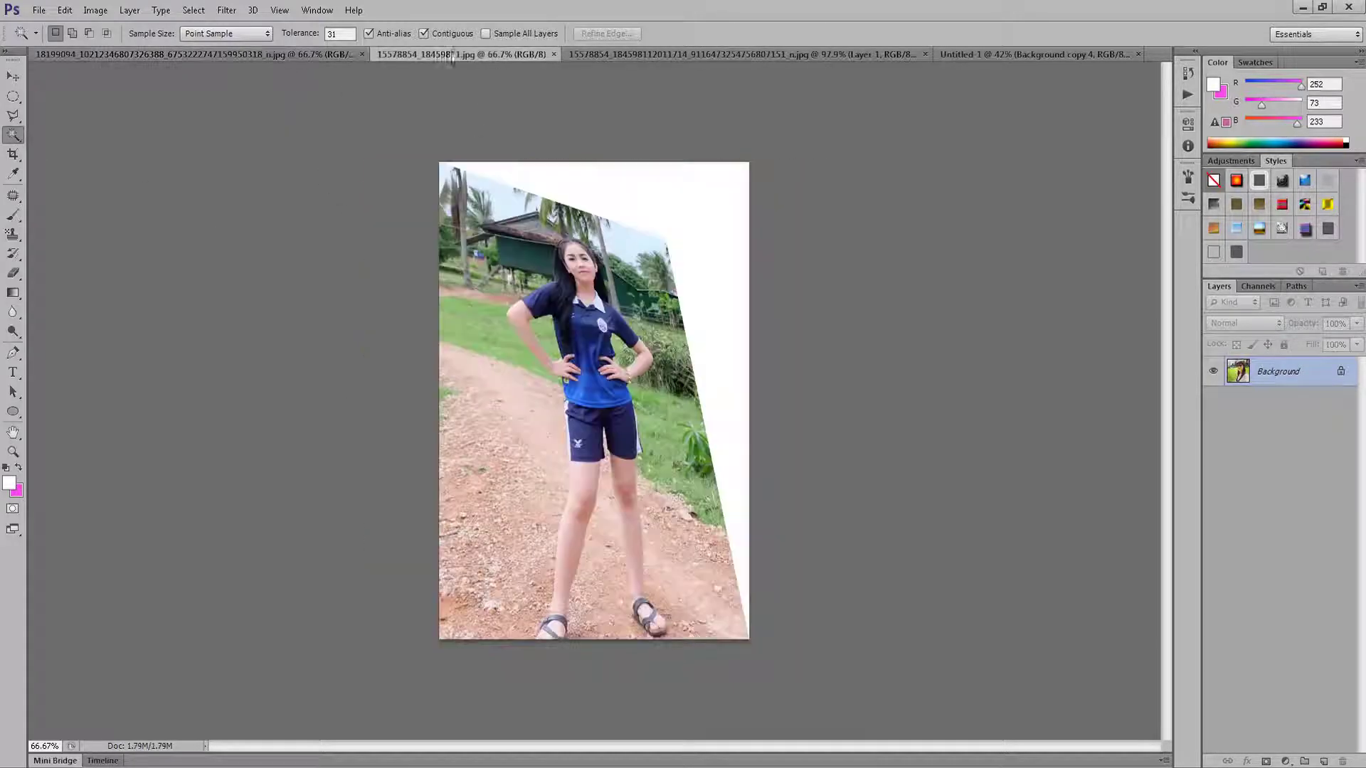
click(890, 57)
click(1000, 52)
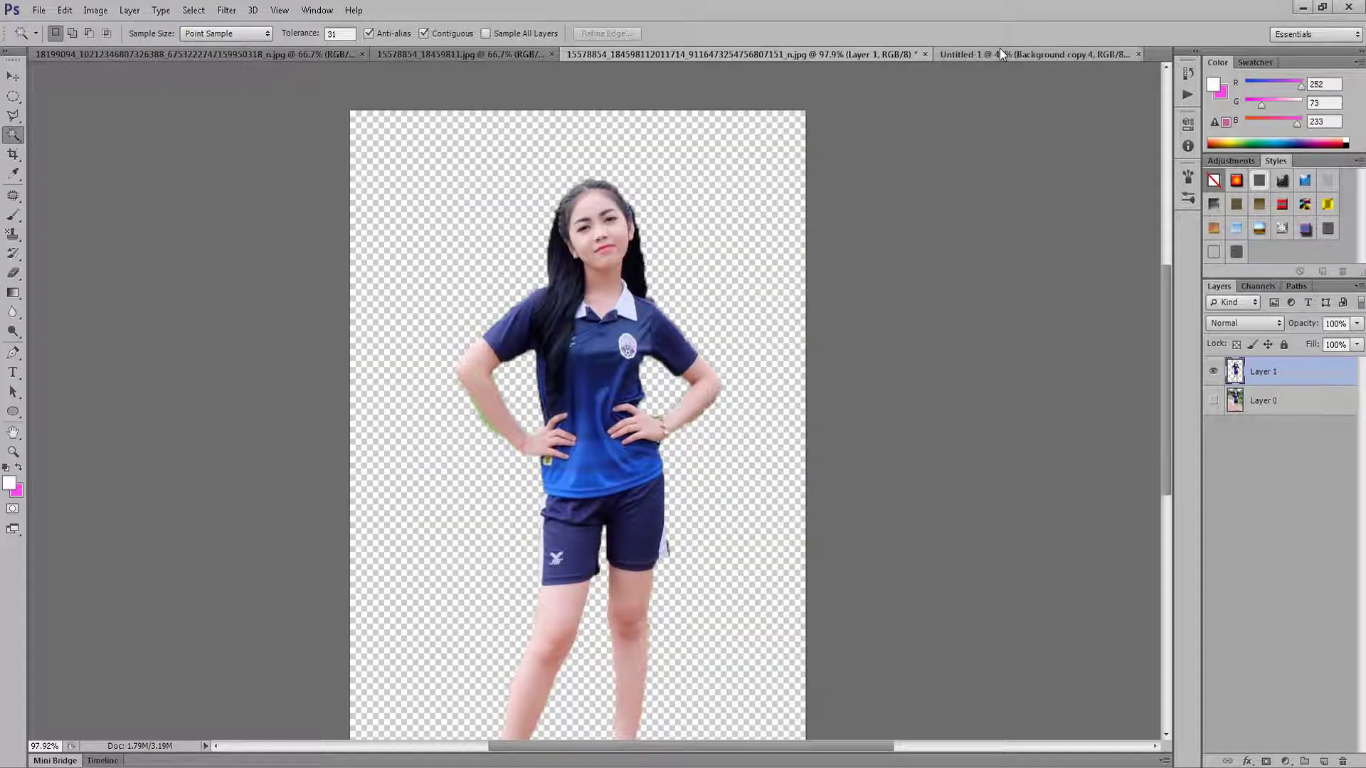
click(825, 55)
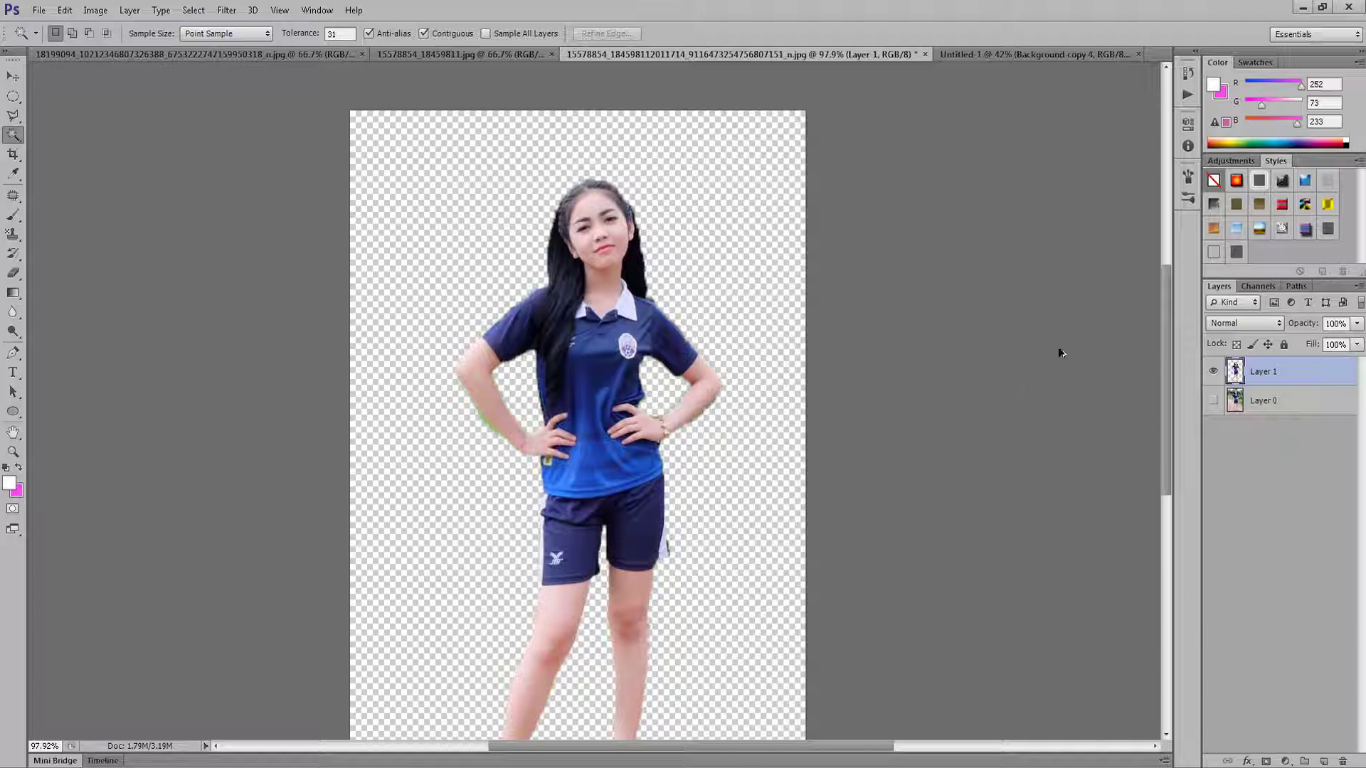
Step back through history with Ctrl+Alt+Z to restore the full photo with no selection.
key(ctrl+alt+z)
key(ctrl+alt+z)
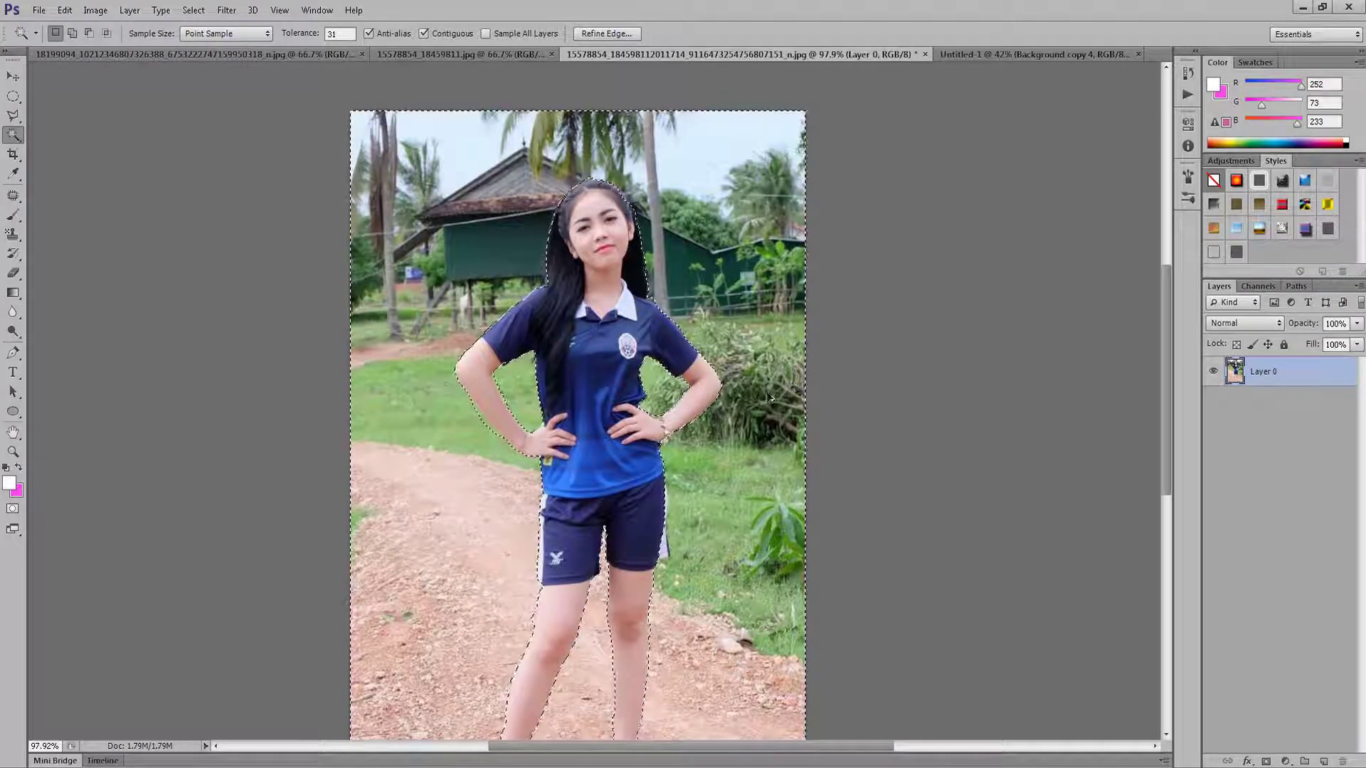
key(ctrl+alt+z)
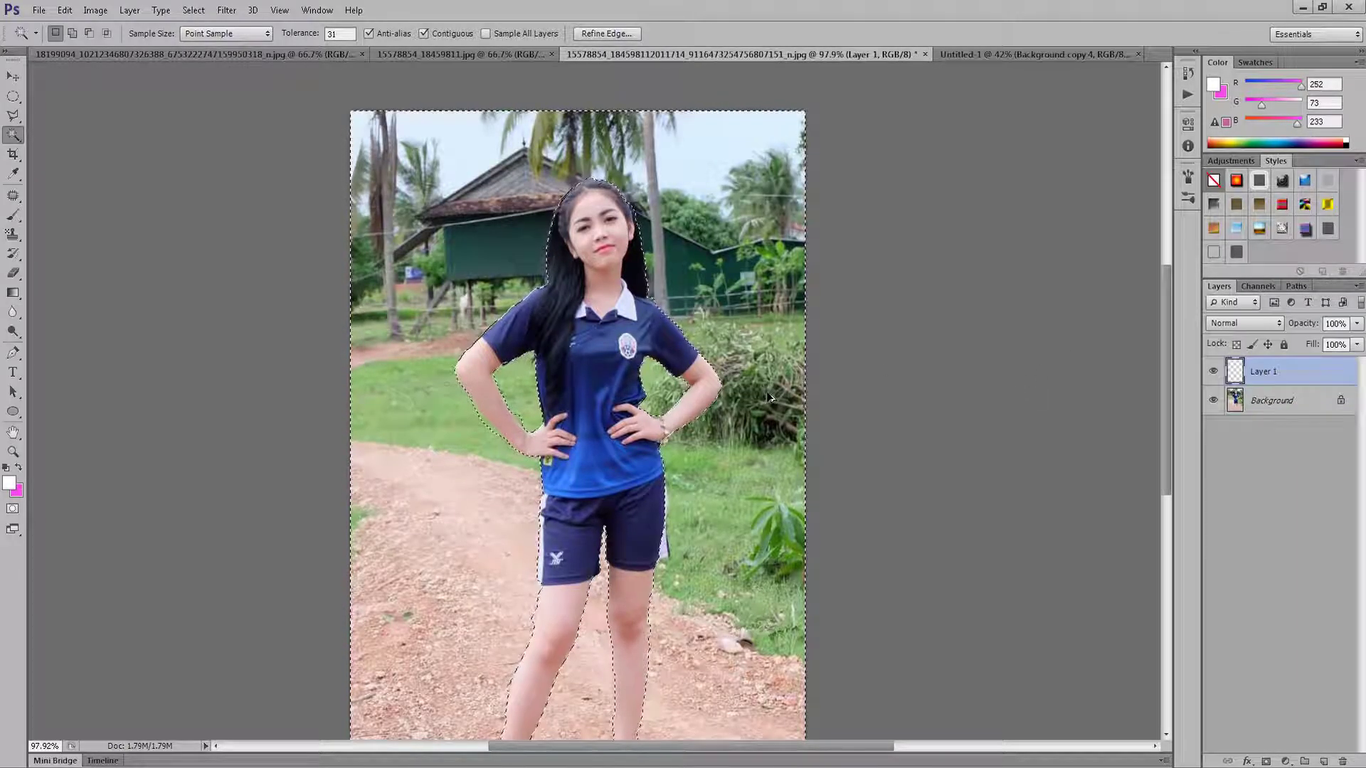
key(ctrl+alt+z)
key(ctrl+alt+z)
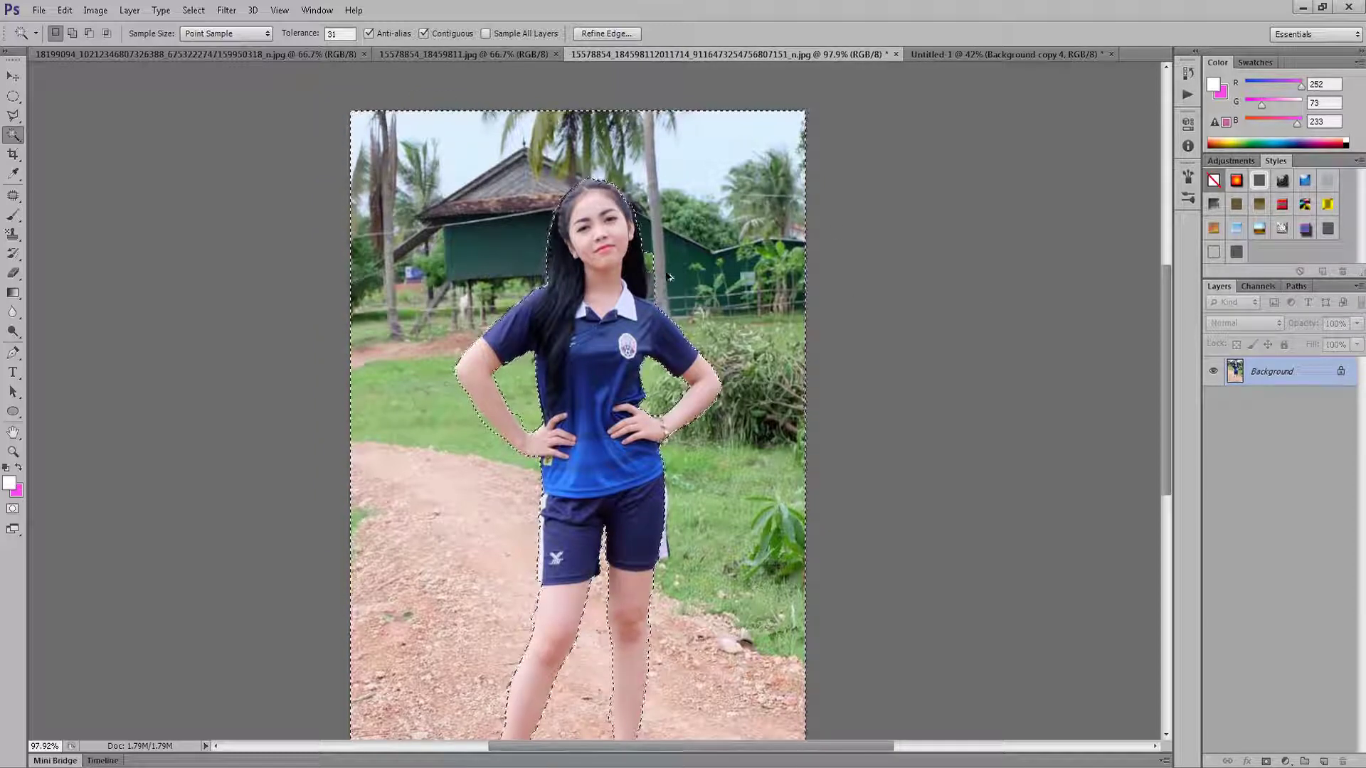
key(ctrl+alt+z)
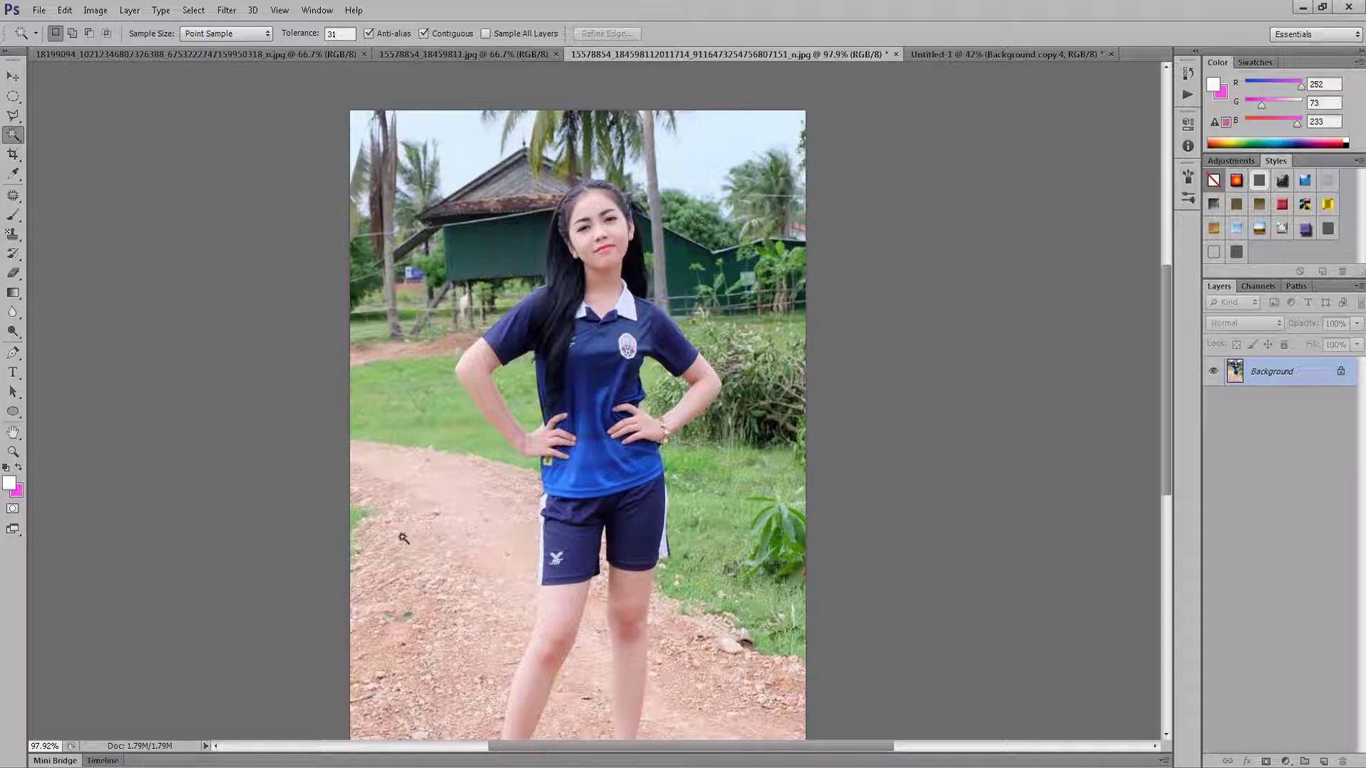
Magic-wand select the grass, dirt path, sky and right-side trees around the girl.
scroll(578, 399, down, 2)
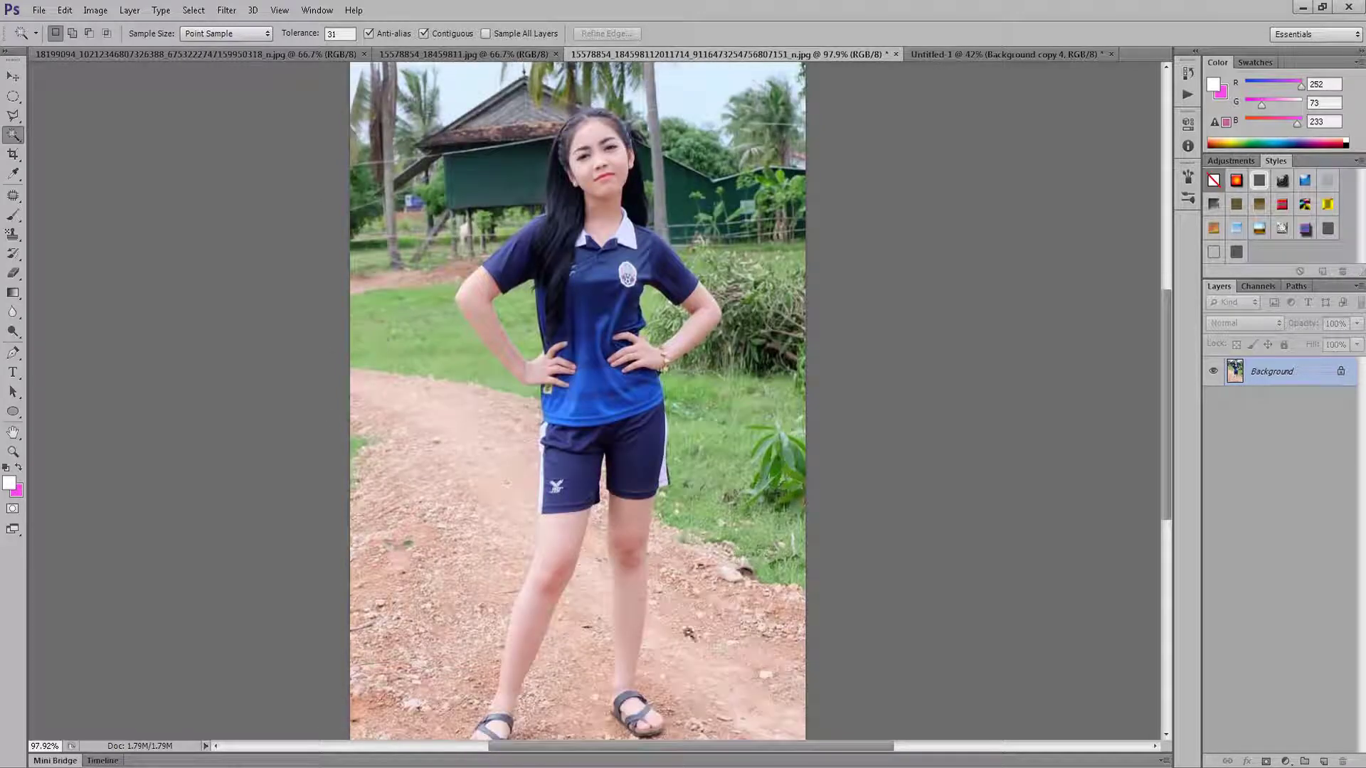
scroll(577, 398, down, 2)
scroll(140, 384, up, 2)
scroll(140, 384, up, 3)
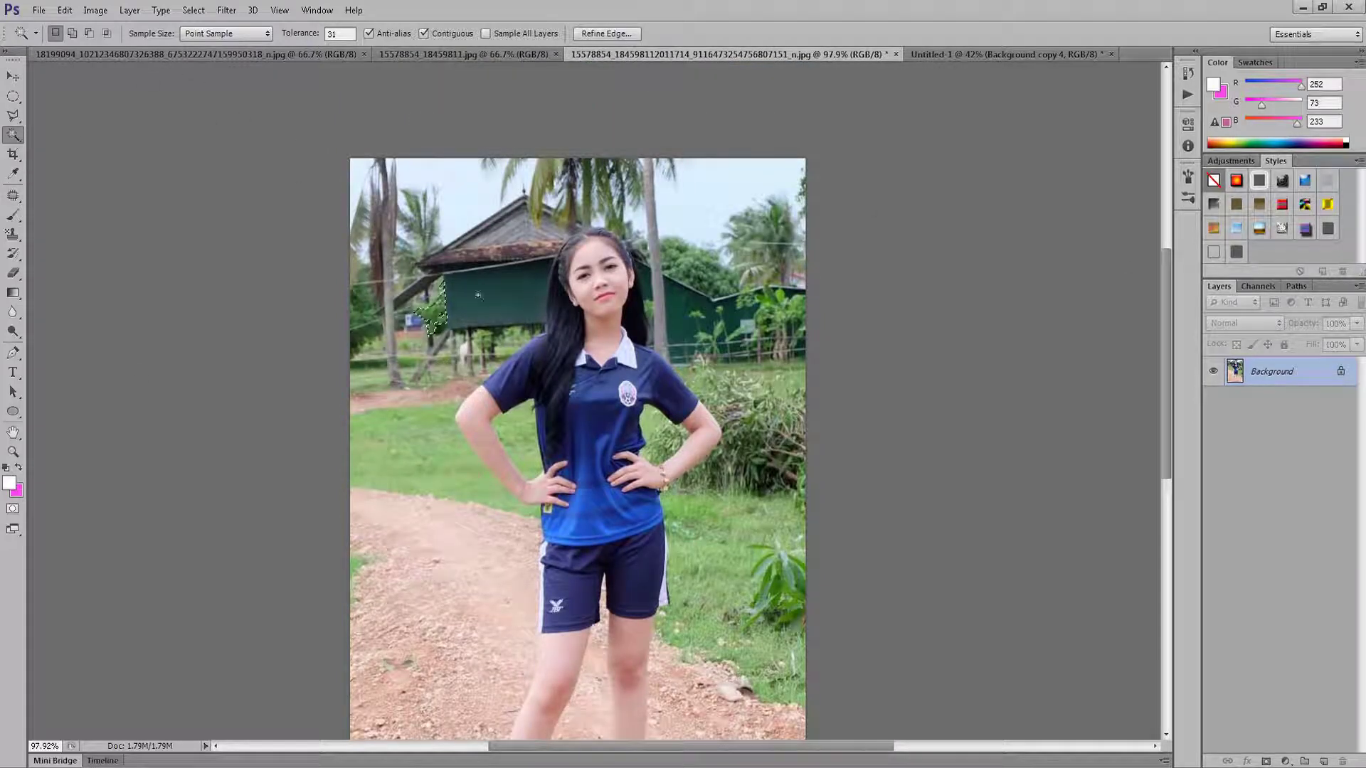
click(428, 418)
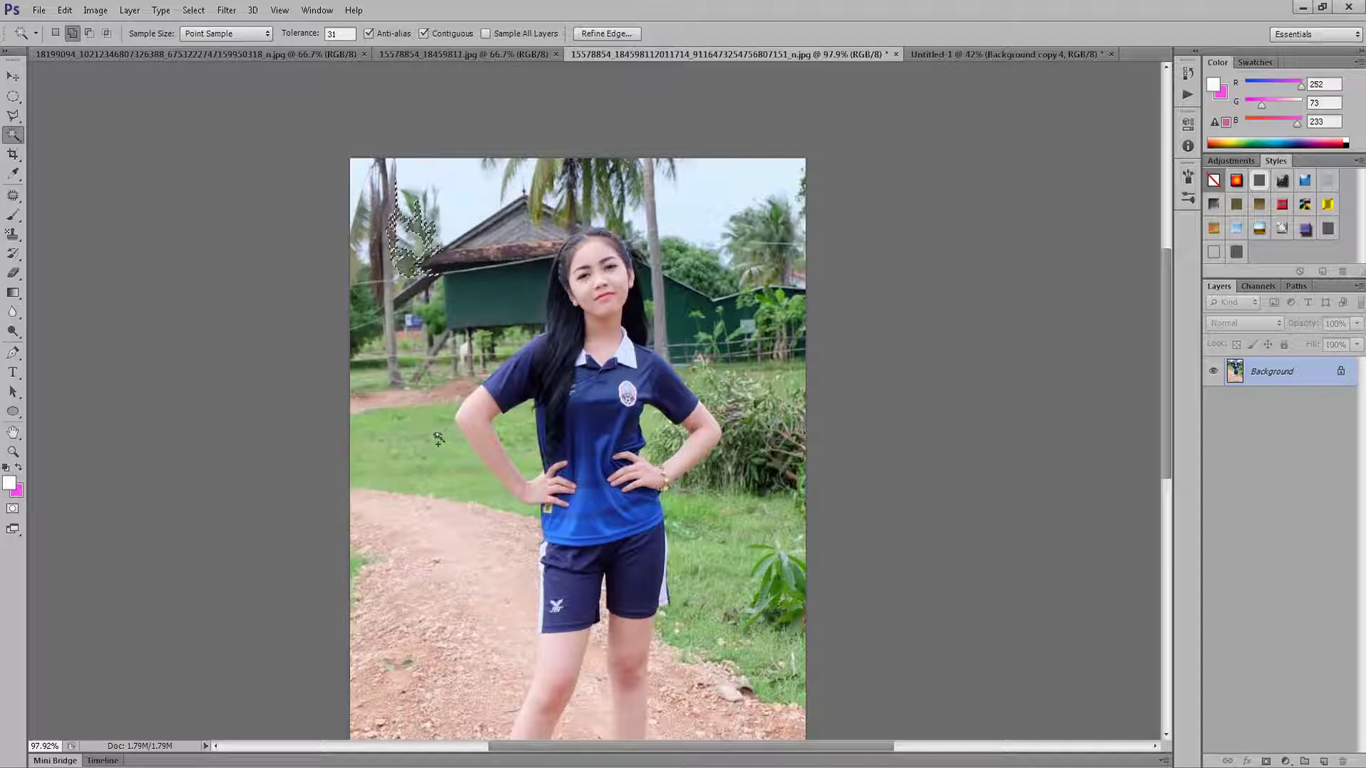
click(407, 667)
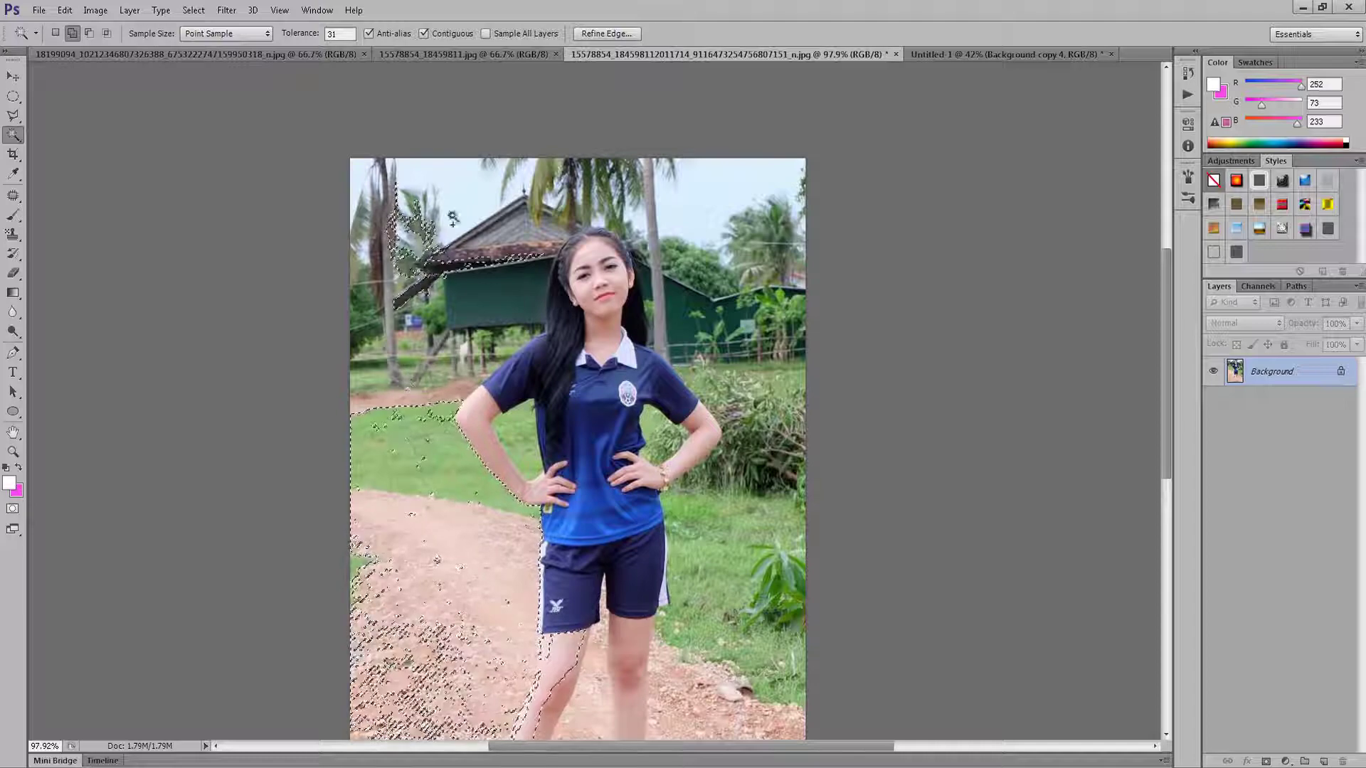
click(455, 207)
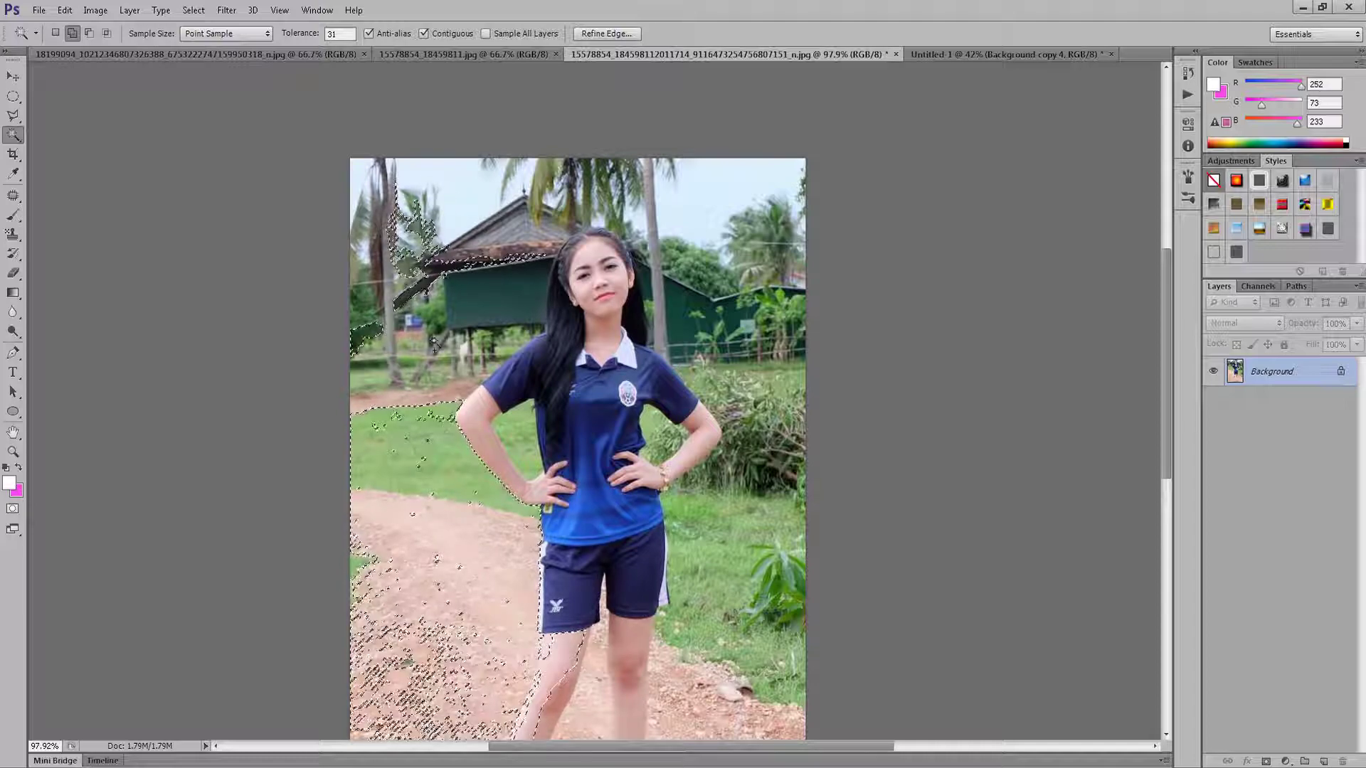
click(723, 247)
scroll(711, 427, down, 3)
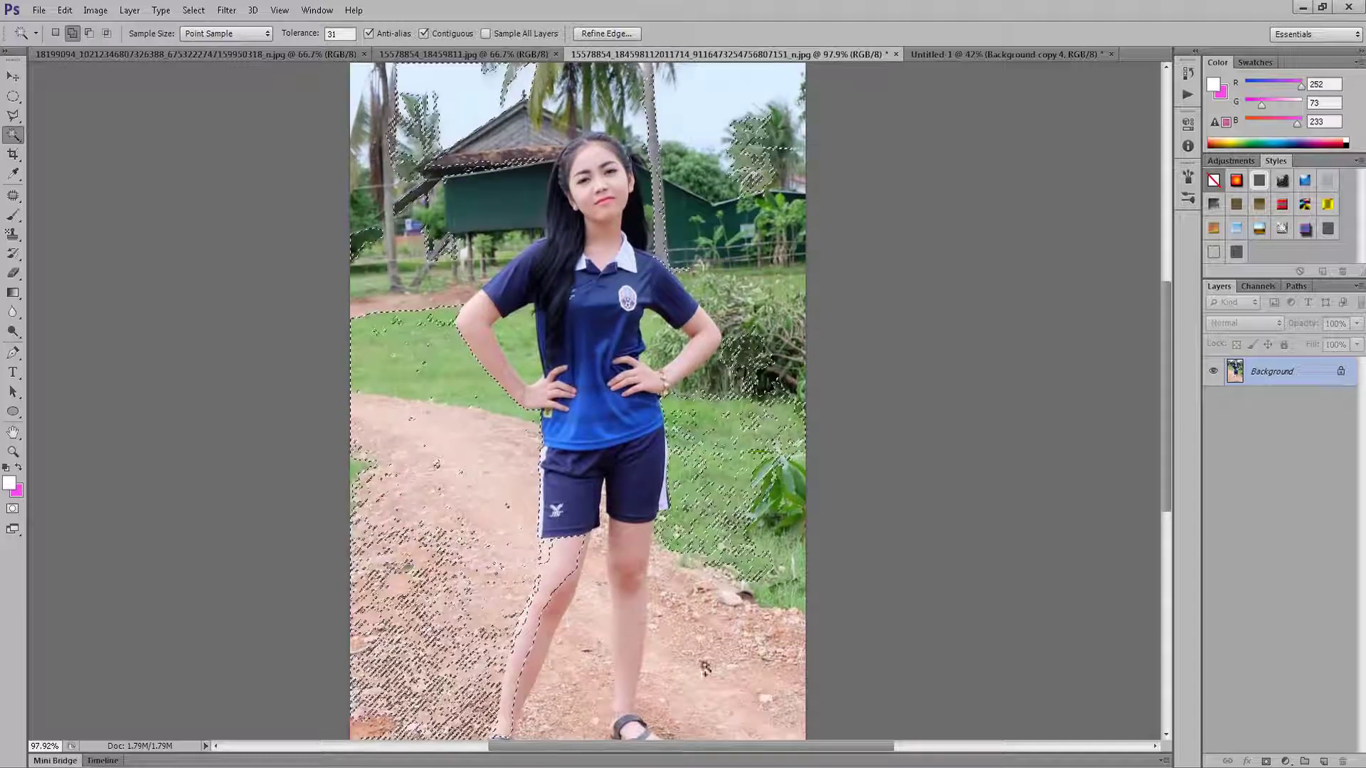
click(704, 669)
Add more grass, the hut, upper-left trees, and the fence beside the hut to the selection.
scroll(569, 498, down, 2)
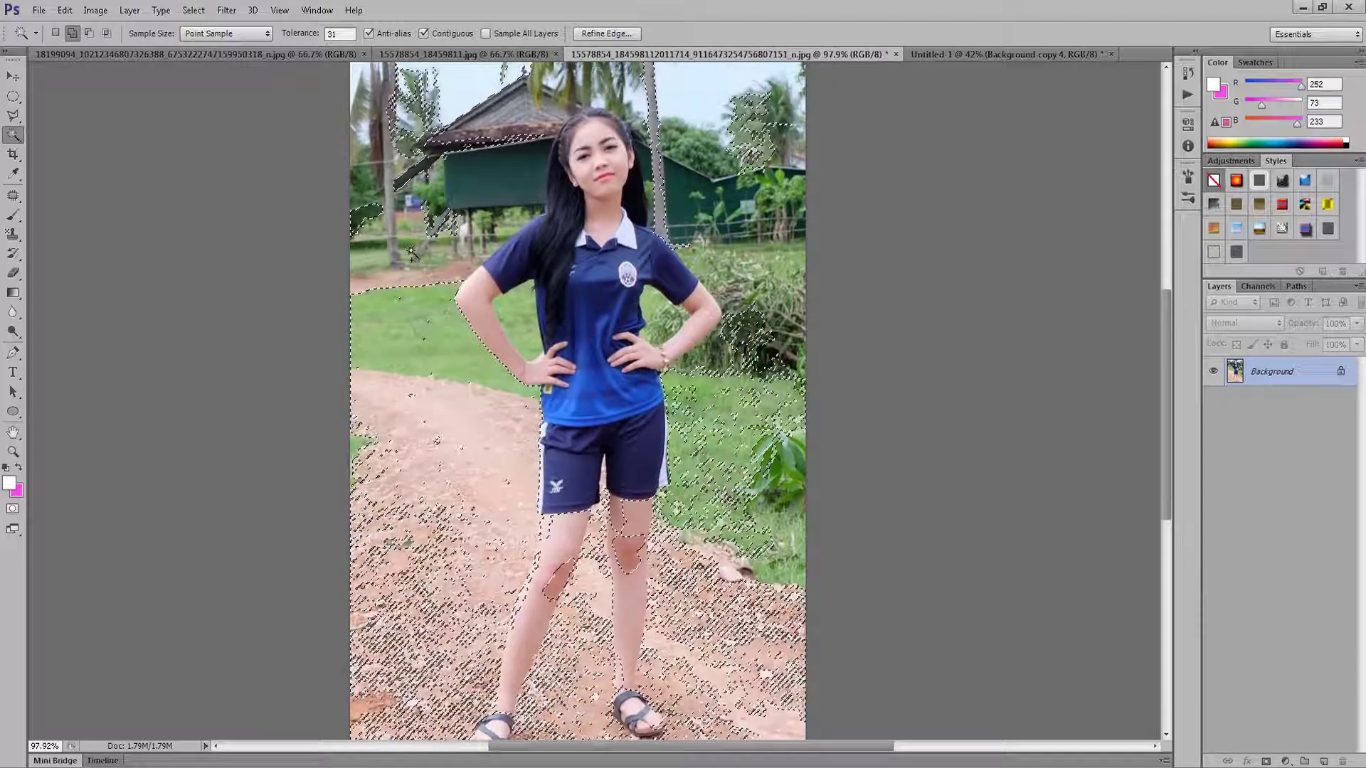
click(411, 252)
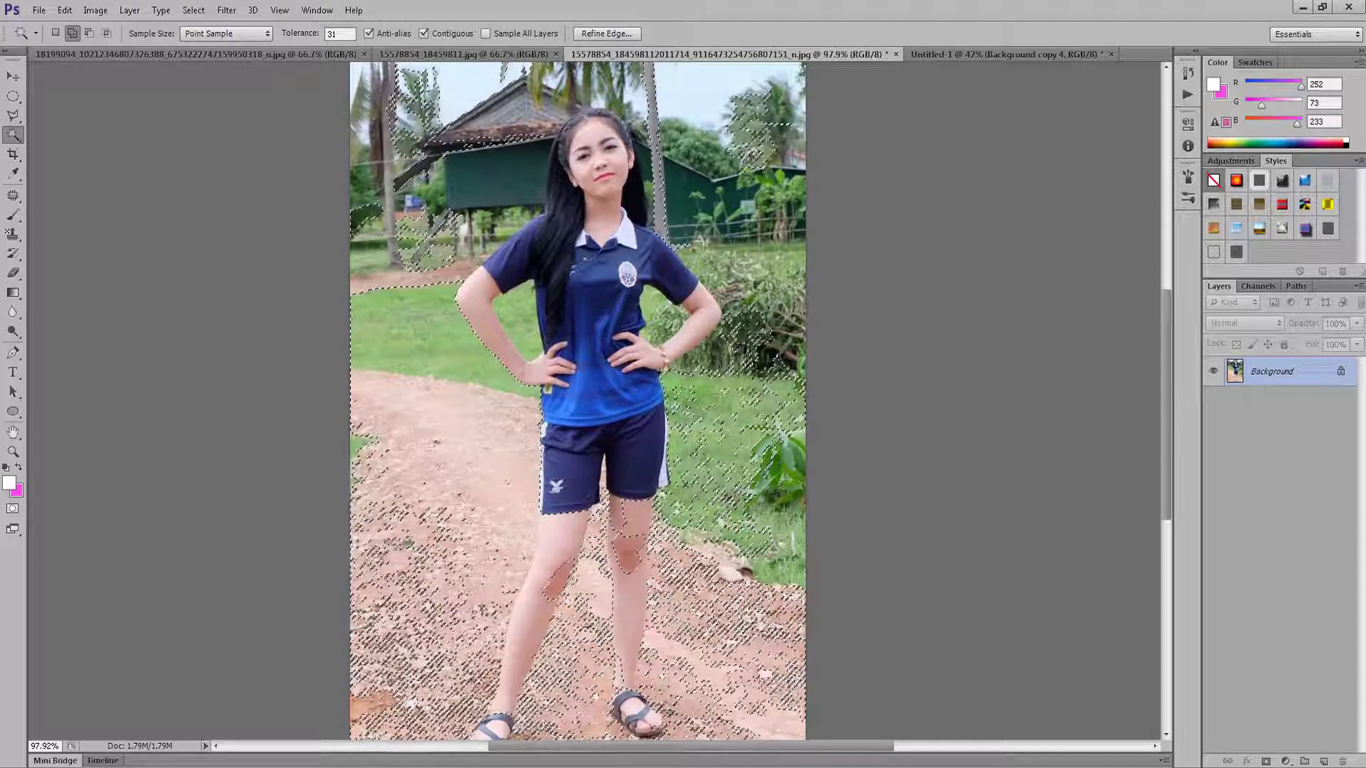
click(448, 128)
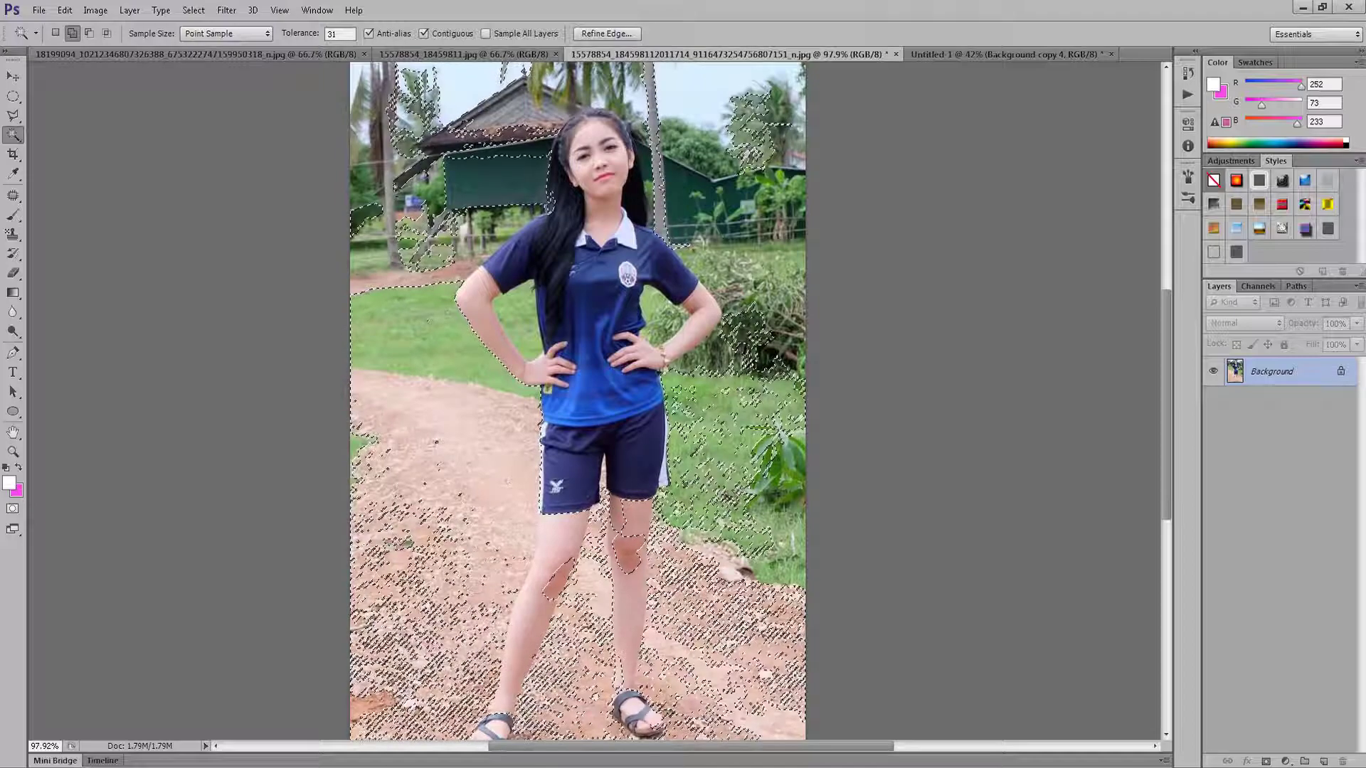
click(364, 115)
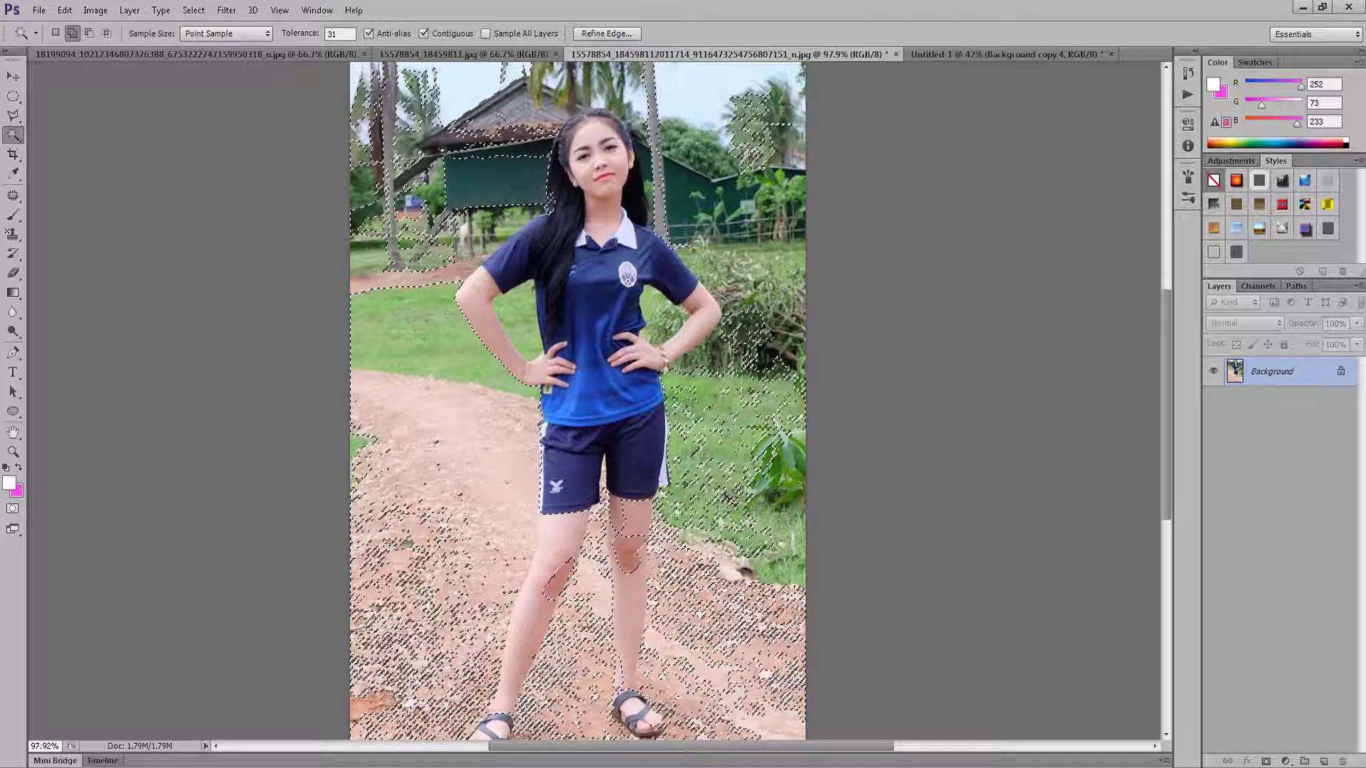
click(693, 142)
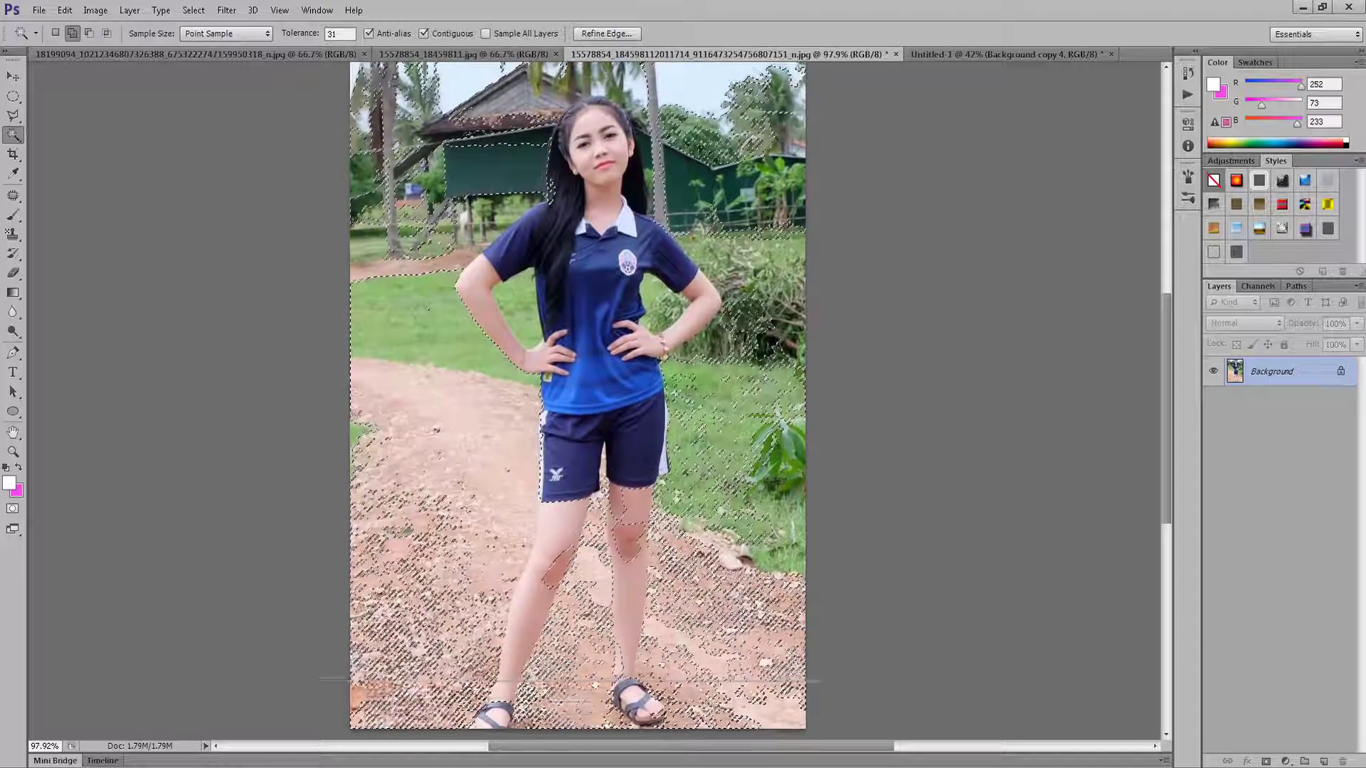
Cycle through the open documents back to the skewed girl-on-road photo.
click(416, 54)
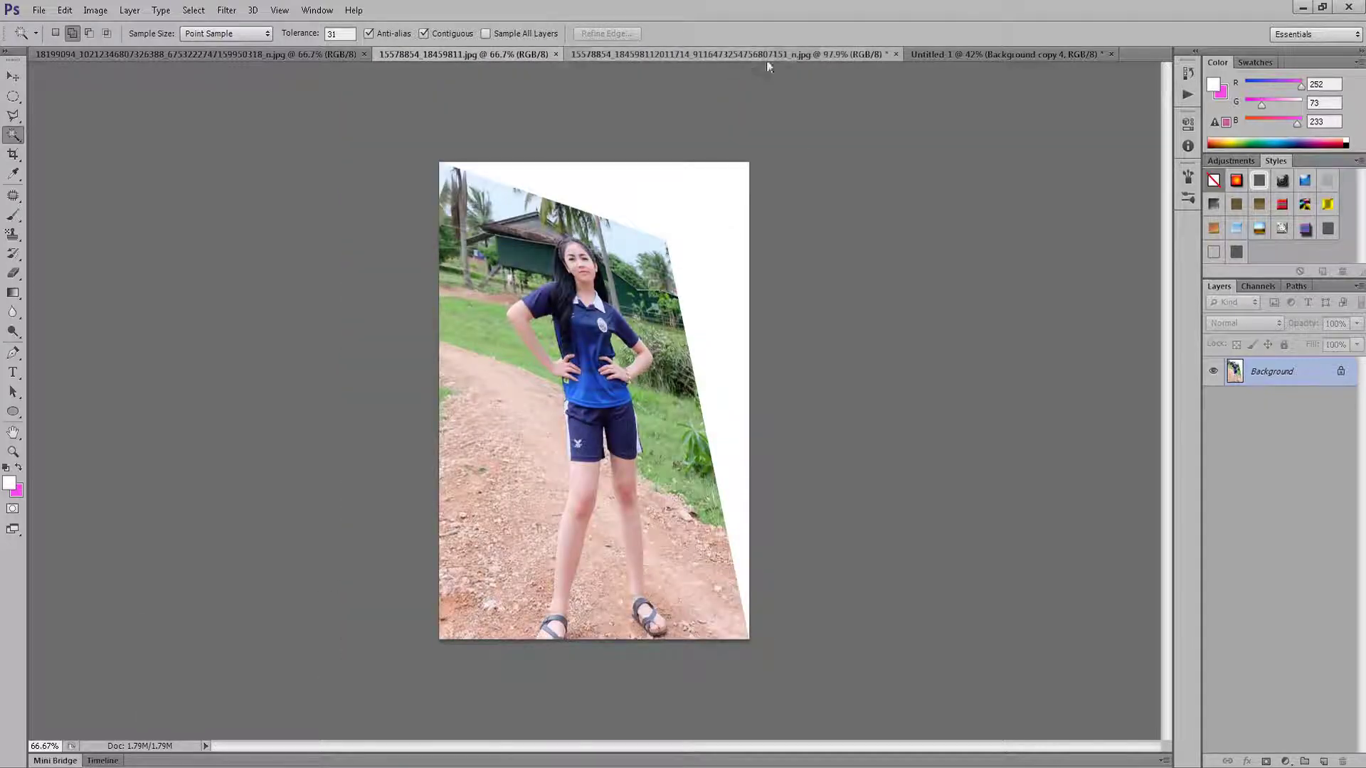
click(766, 57)
click(992, 55)
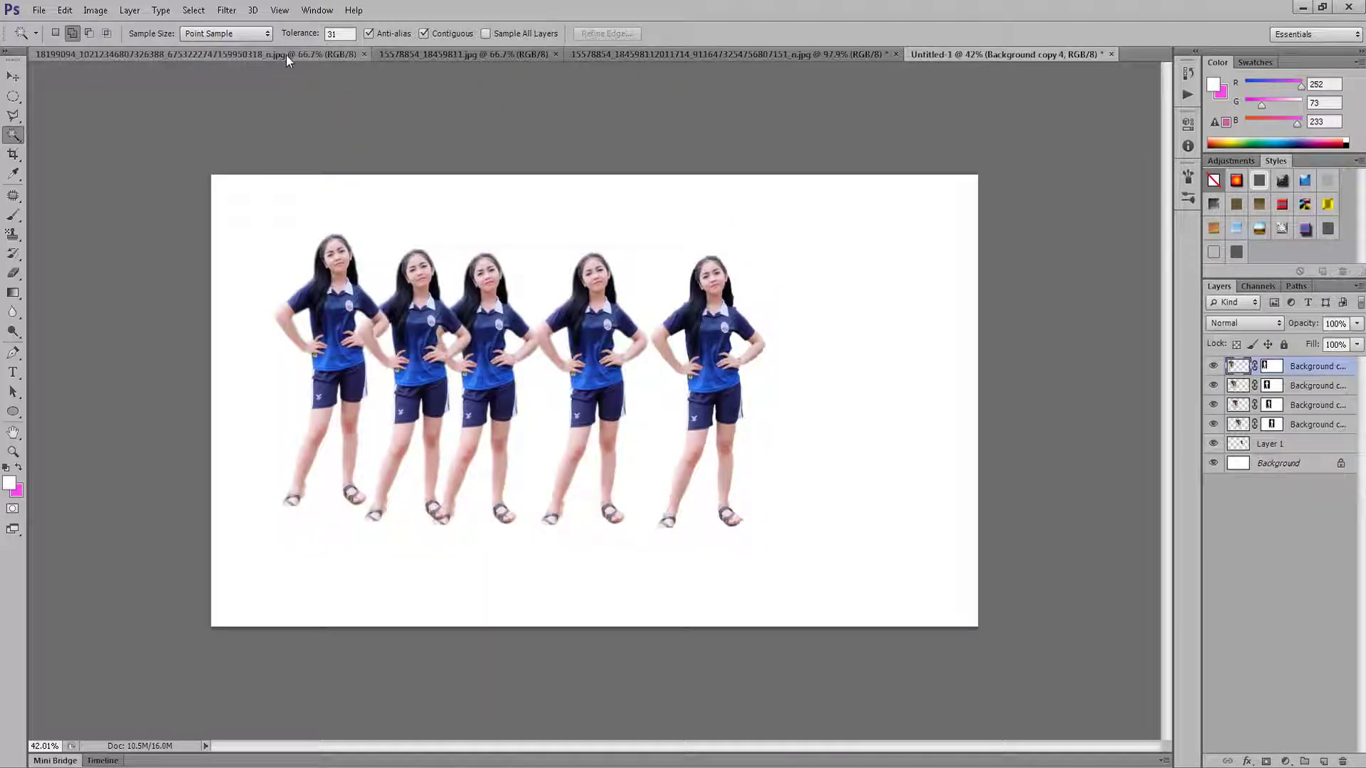
click(286, 54)
click(415, 54)
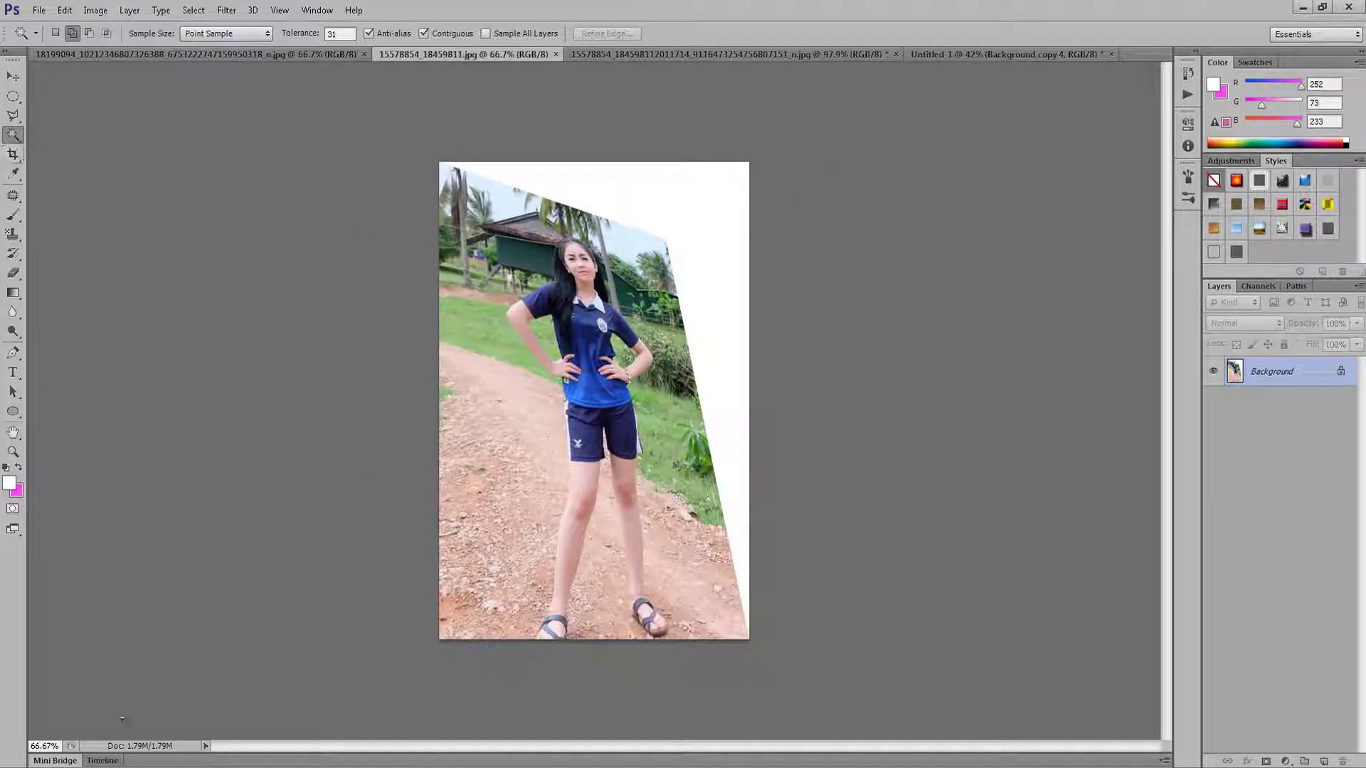
Bring the sreyleakkhmer photo from the people folder into Photoshop as a new document.
key(alt+Tab)
scroll(812, 467, down, 5)
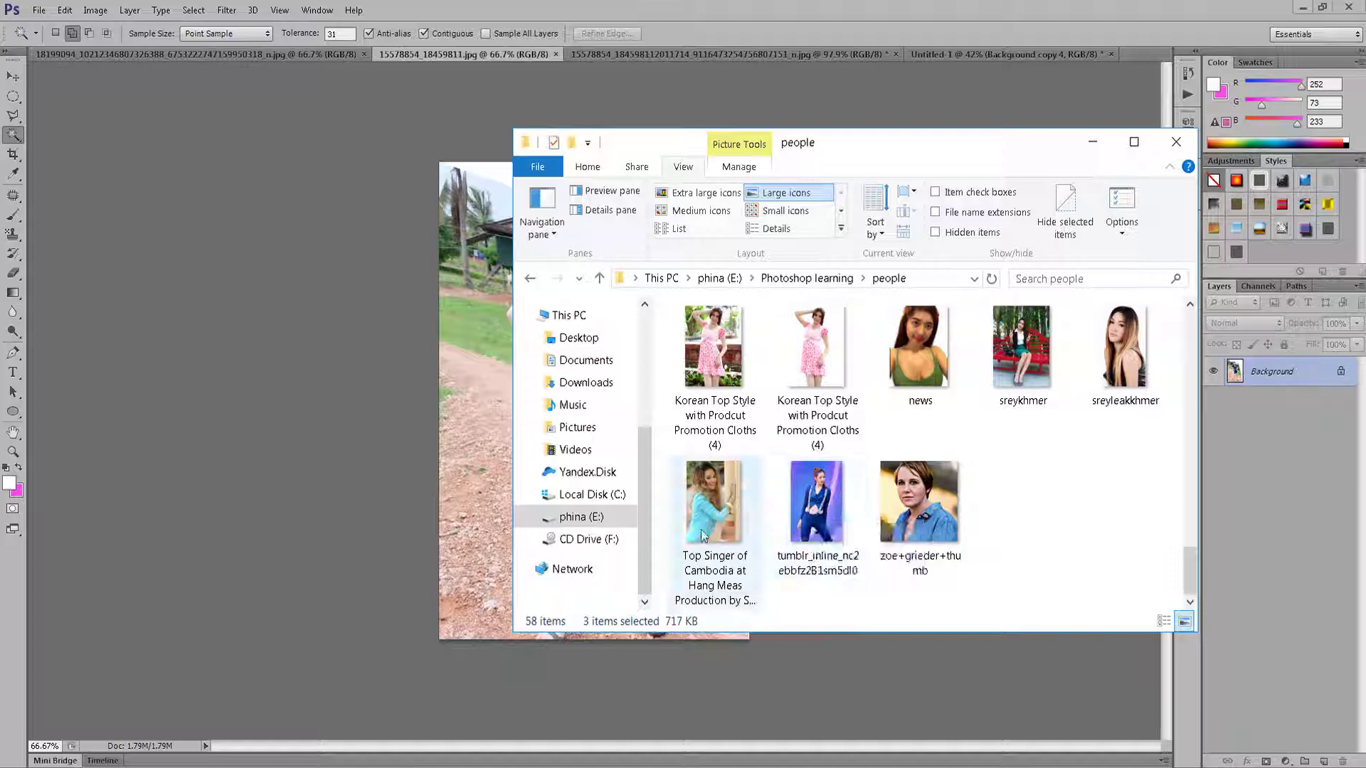
scroll(977, 515, up, 2)
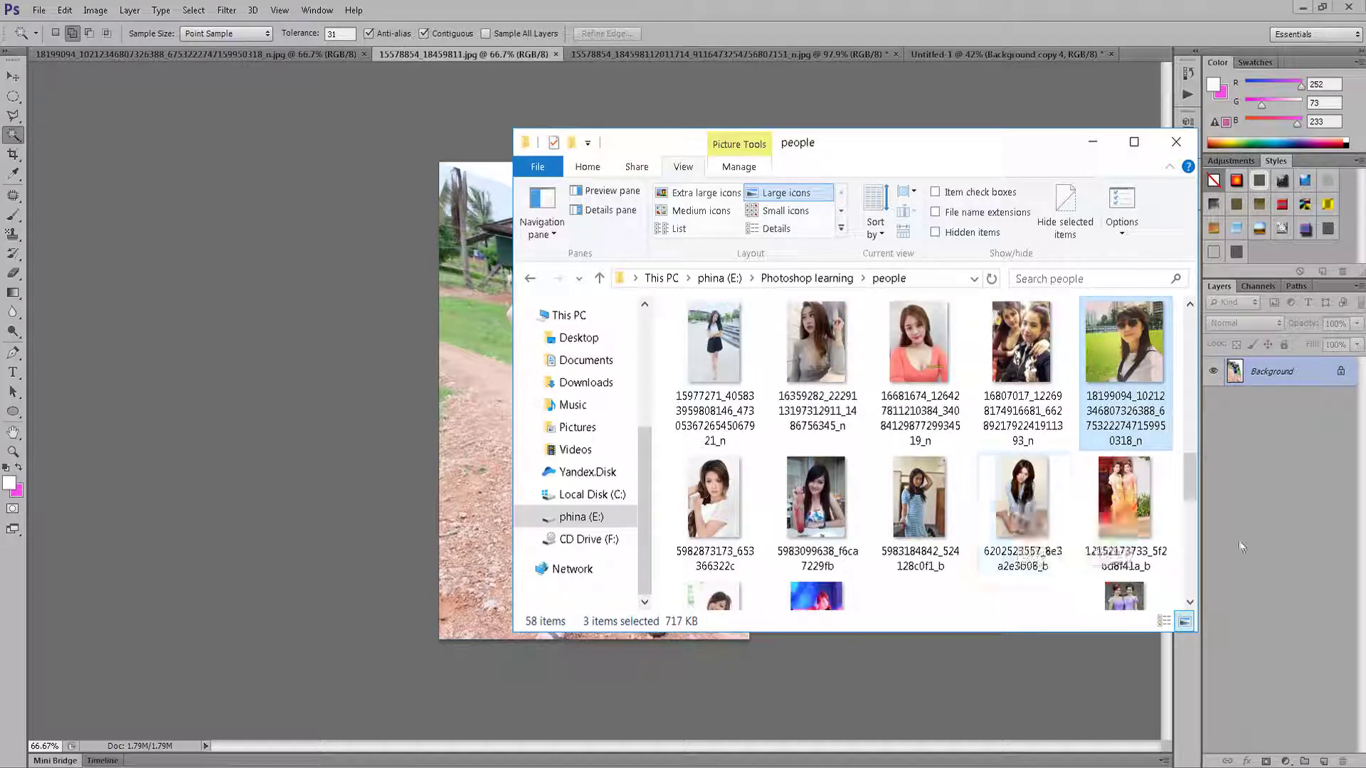
scroll(1012, 501, down, 2)
scroll(1013, 501, up, 2)
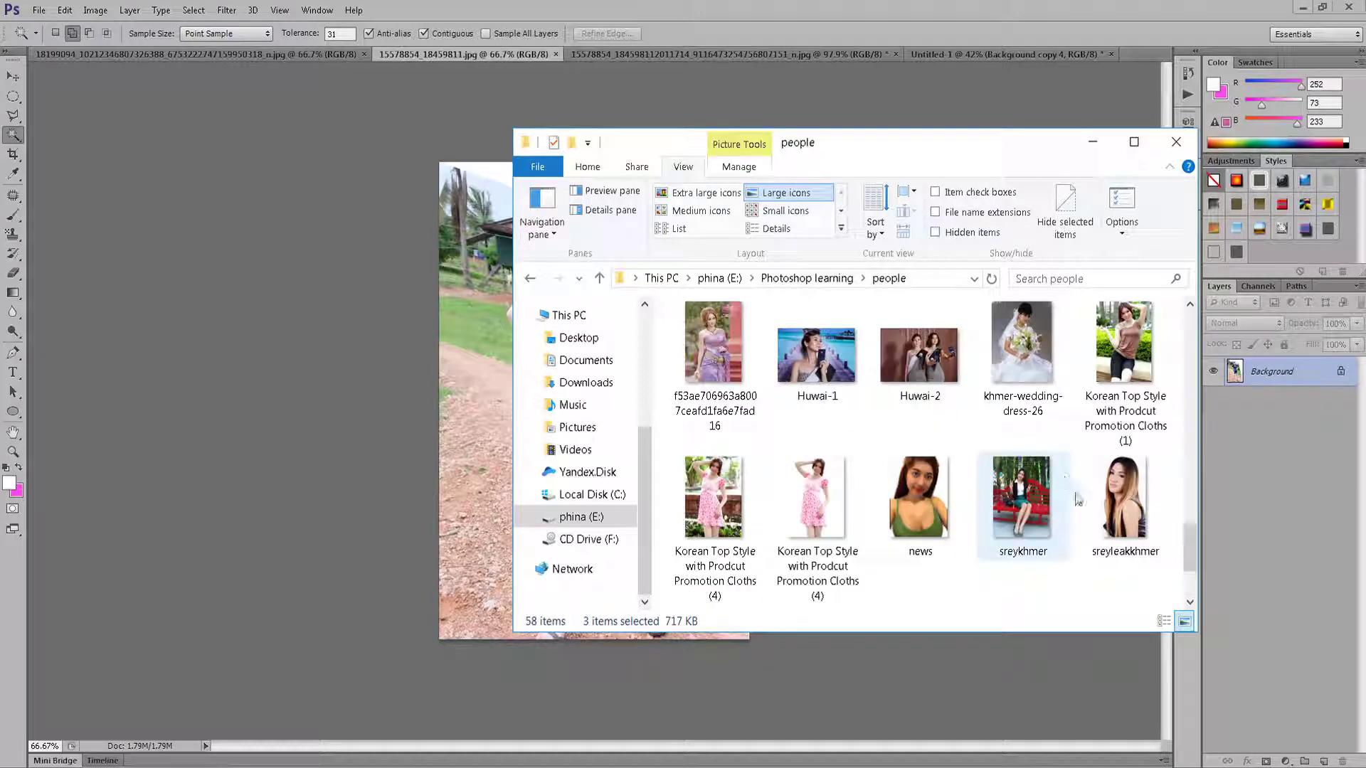
click(1106, 501)
double_click(1108, 503)
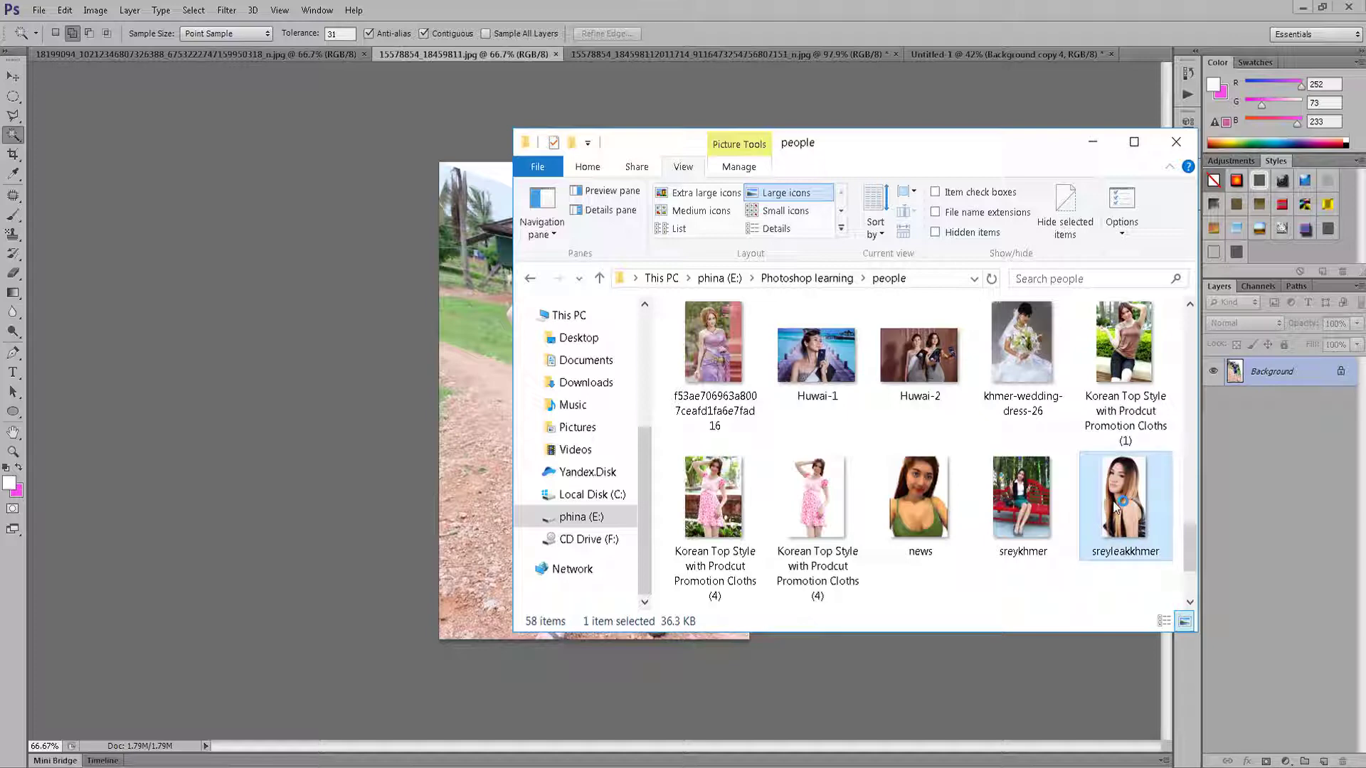
mouse_move(1120, 499)
mouse_down()
mouse_move(1093, 63)
mouse_move(1145, 55)
mouse_up()
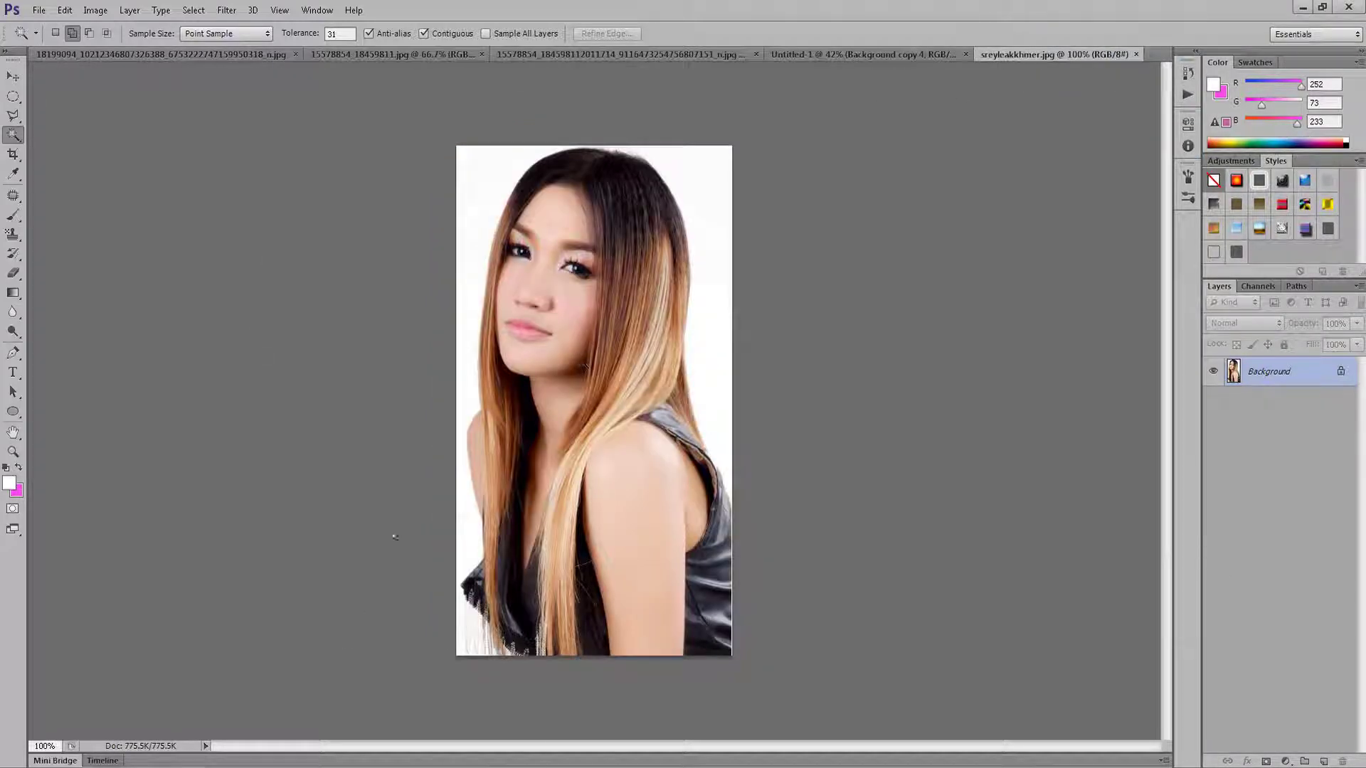
Use the Magic Wand Tool to select the white backdrop around the long-haired woman.
right_click(22, 141)
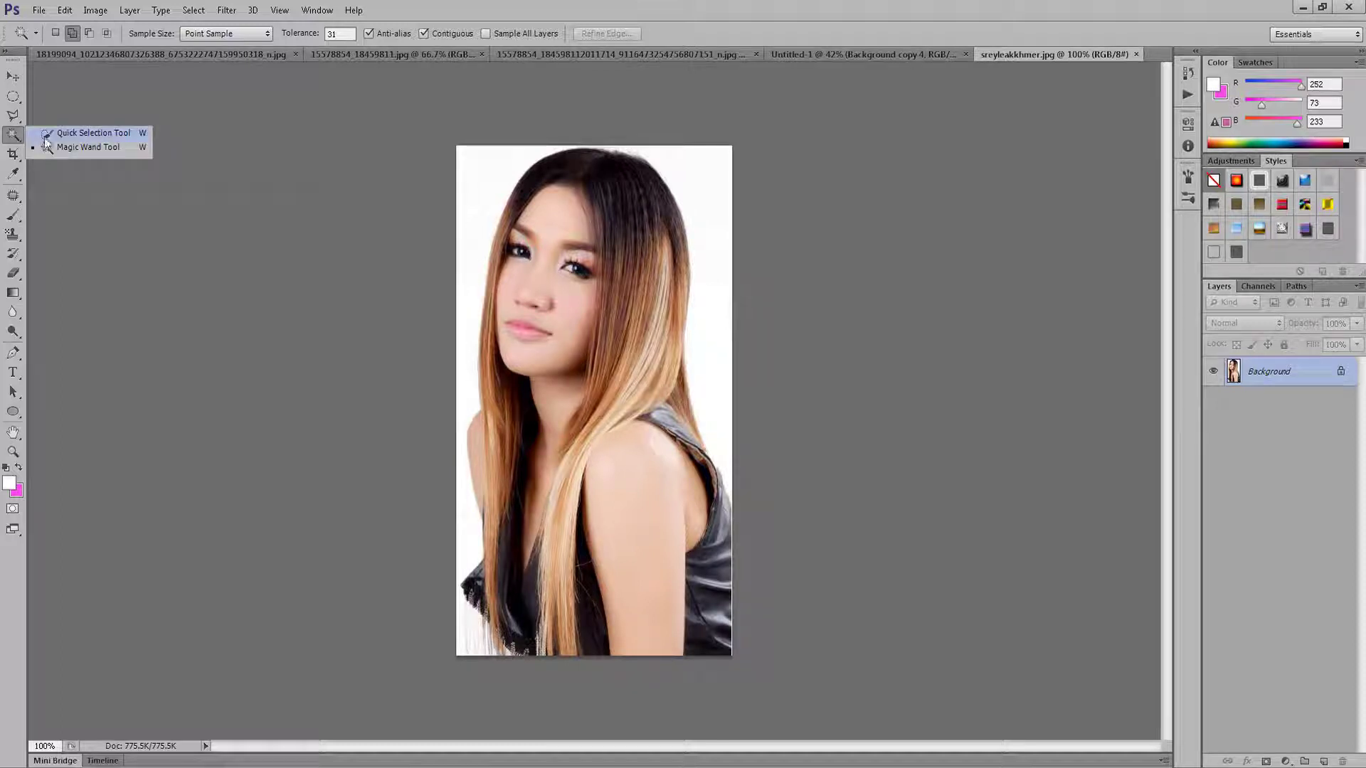
click(65, 147)
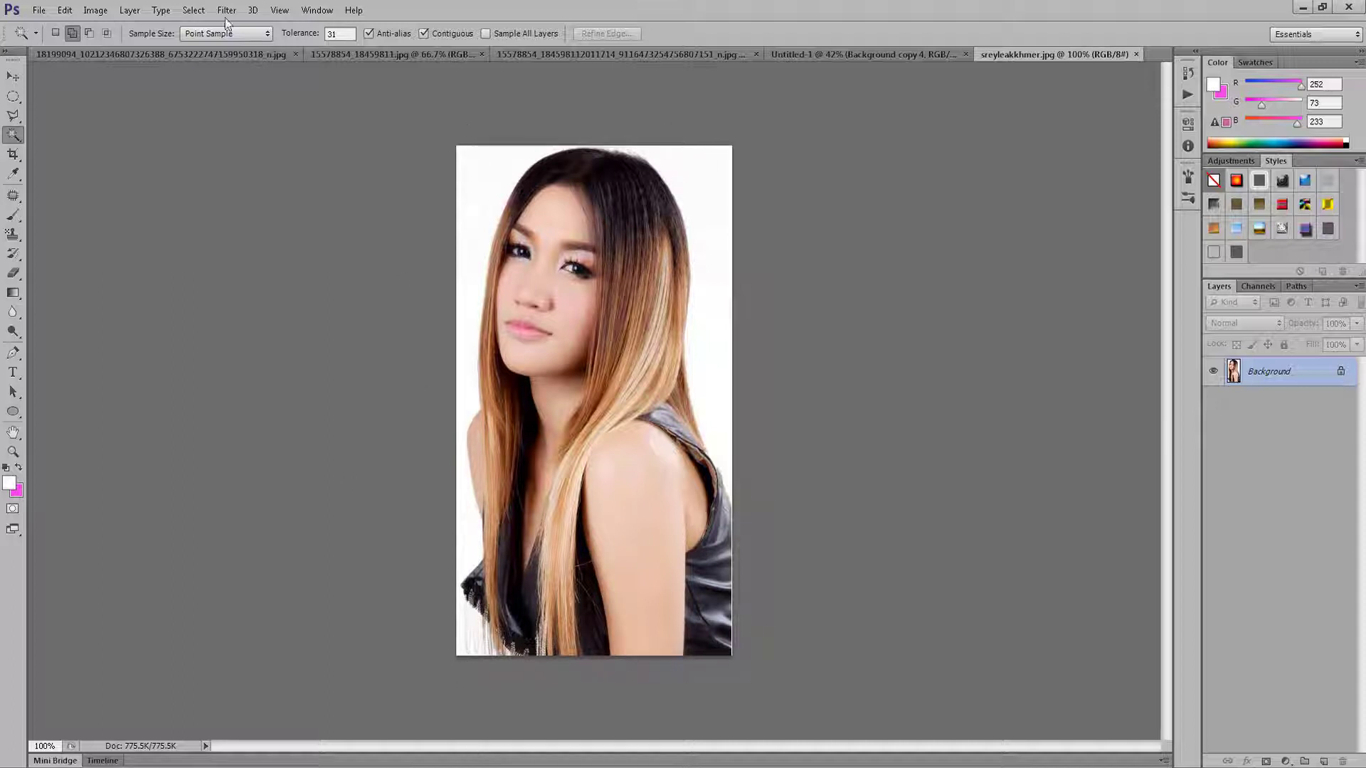
click(478, 159)
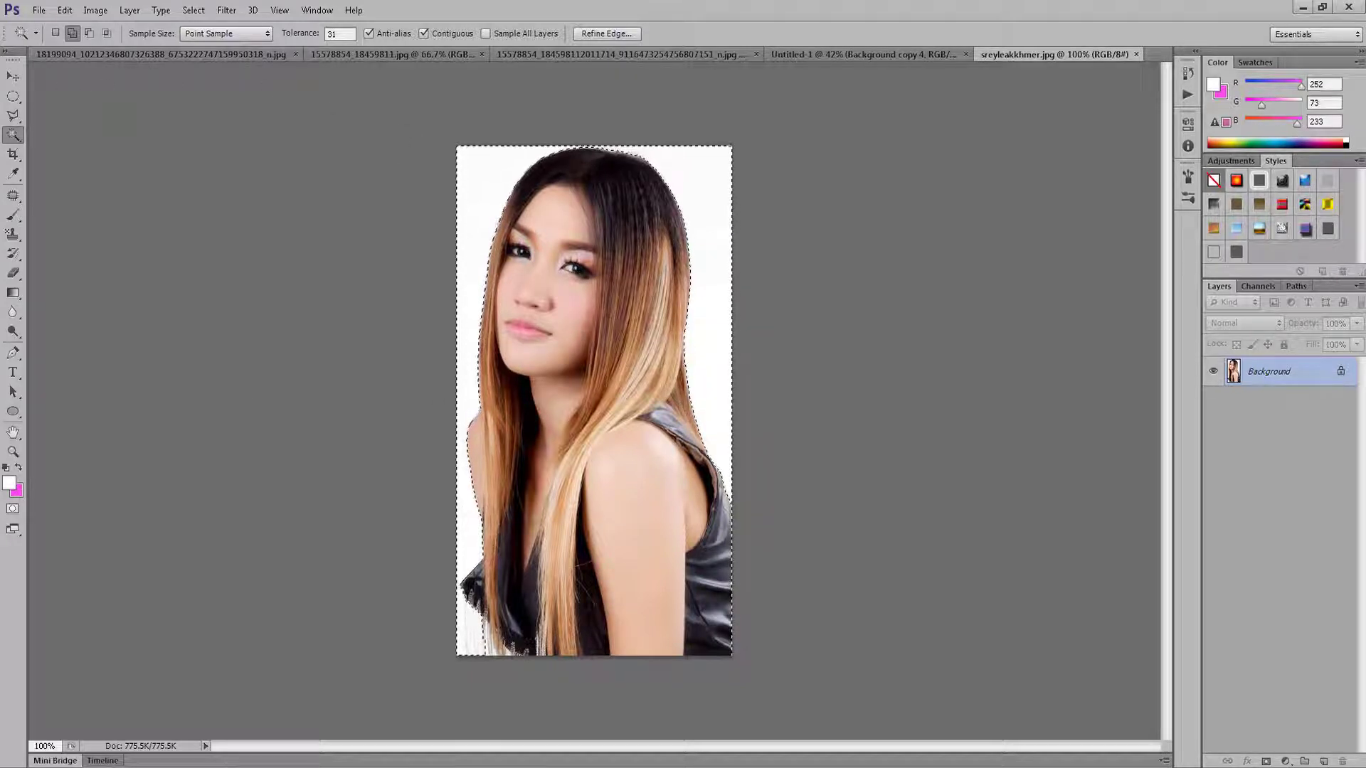
Dismiss the locked-layer warning and convert the Background into an editable Layer 0.
key(v)
drag(603, 448, 603, 459)
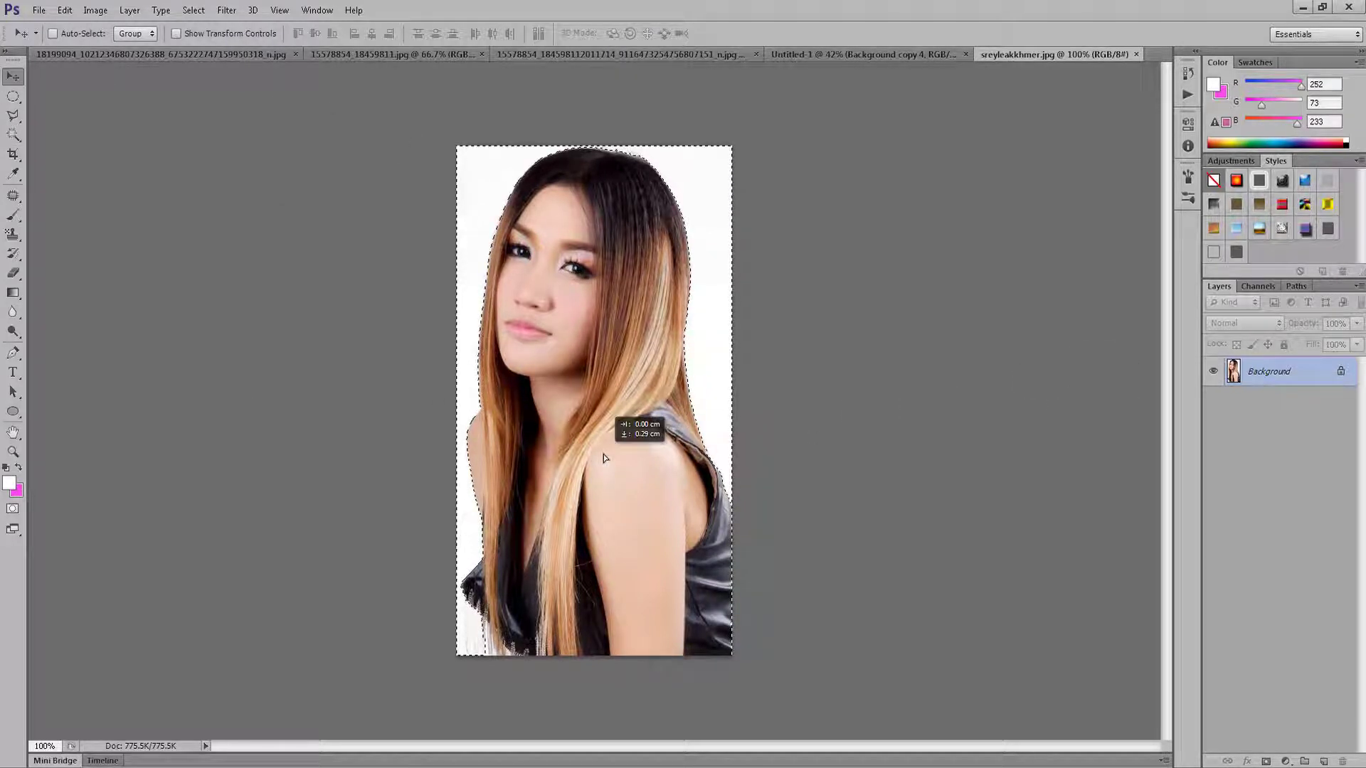
click(681, 297)
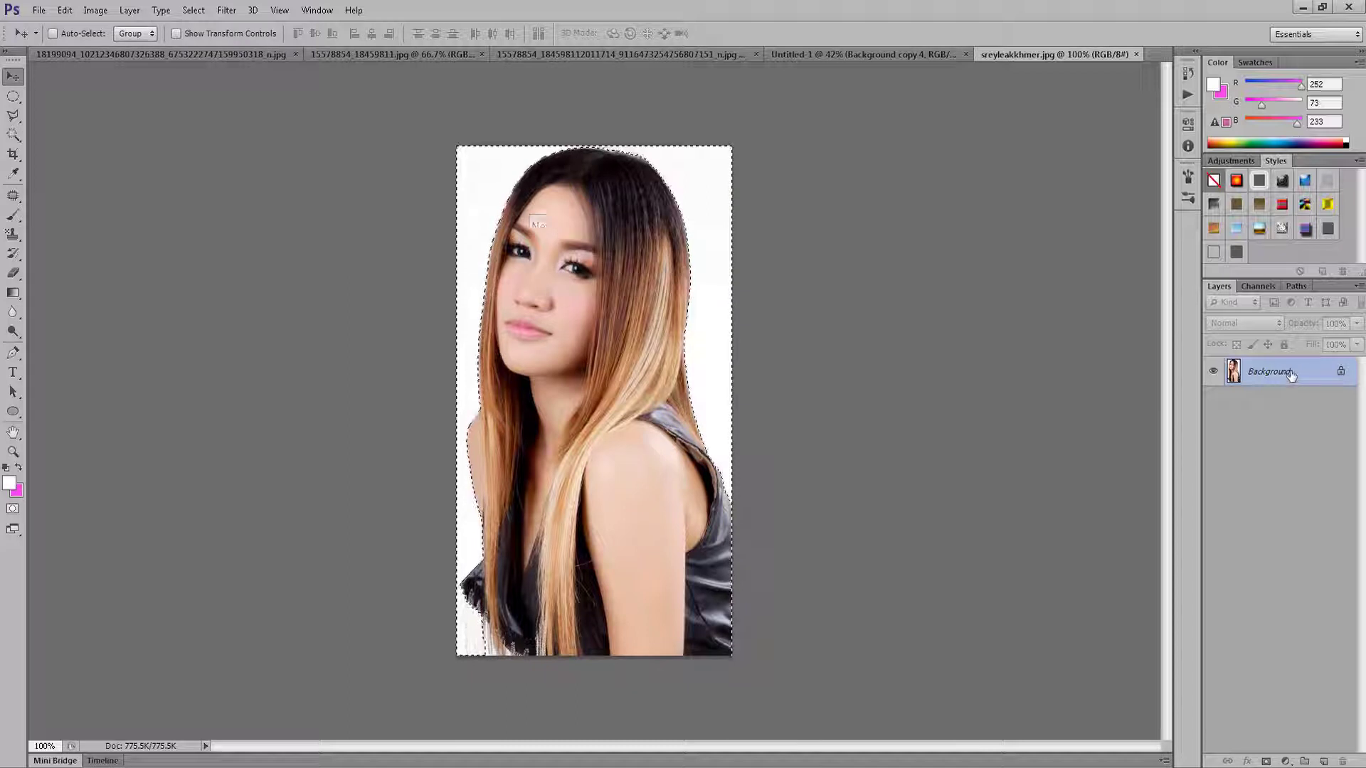
click(802, 253)
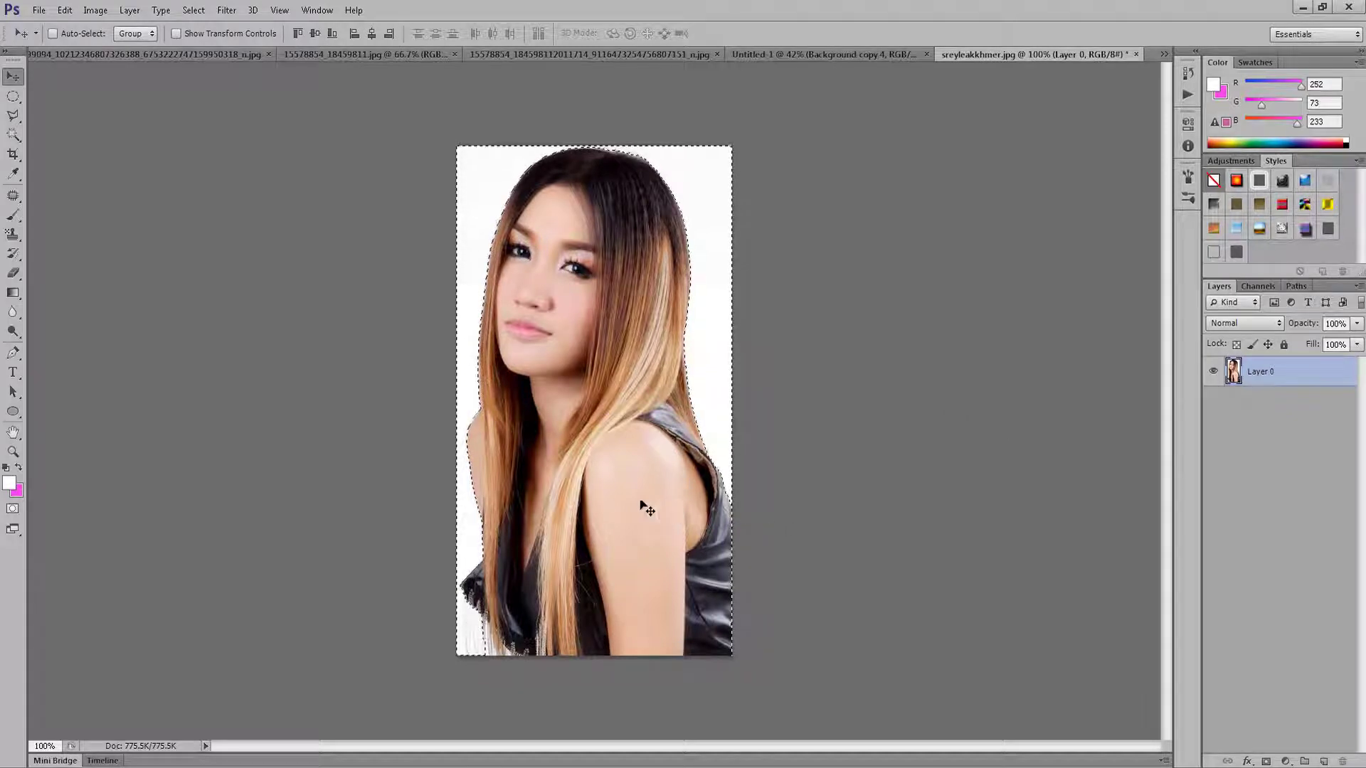
Delete the selected white background, then undo the deletion.
mouse_move(595, 487)
mouse_down()
mouse_move(941, 438)
mouse_move(592, 480)
mouse_up()
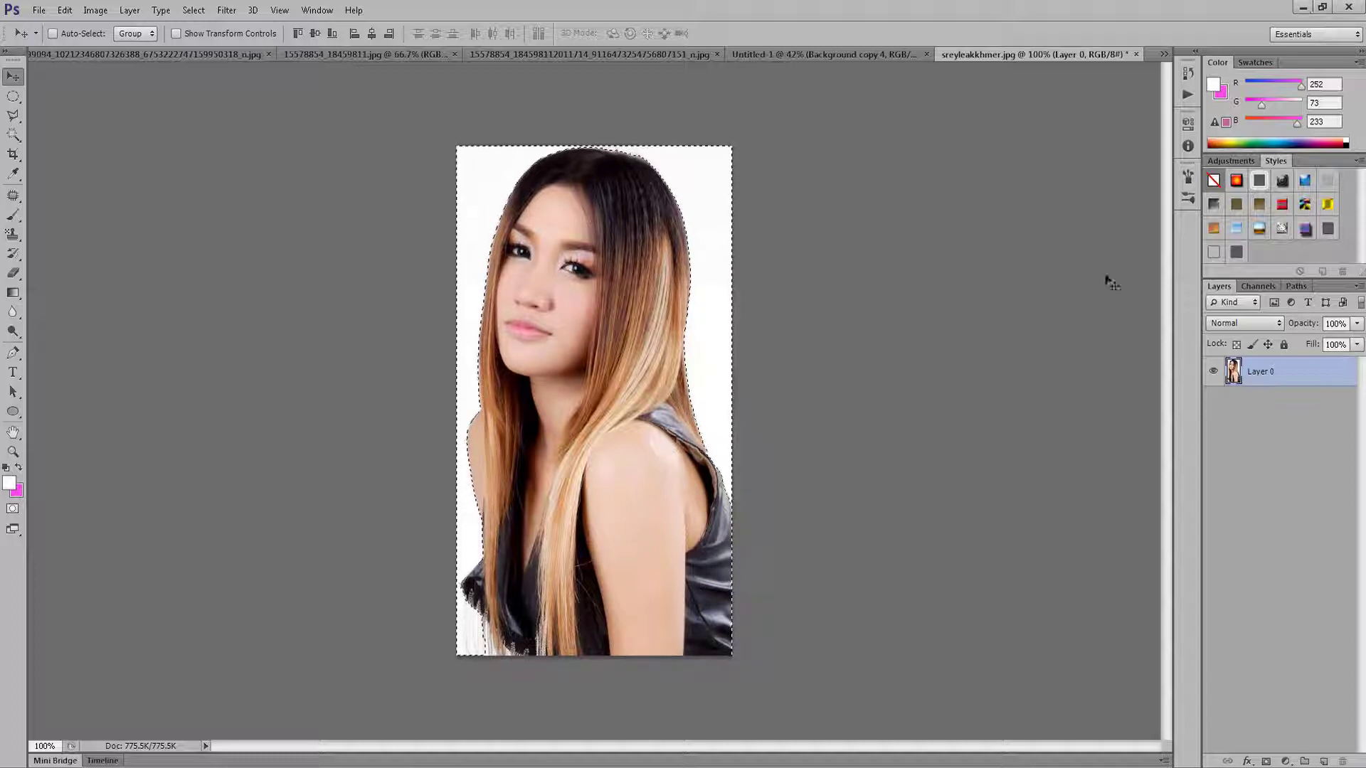
key(Delete)
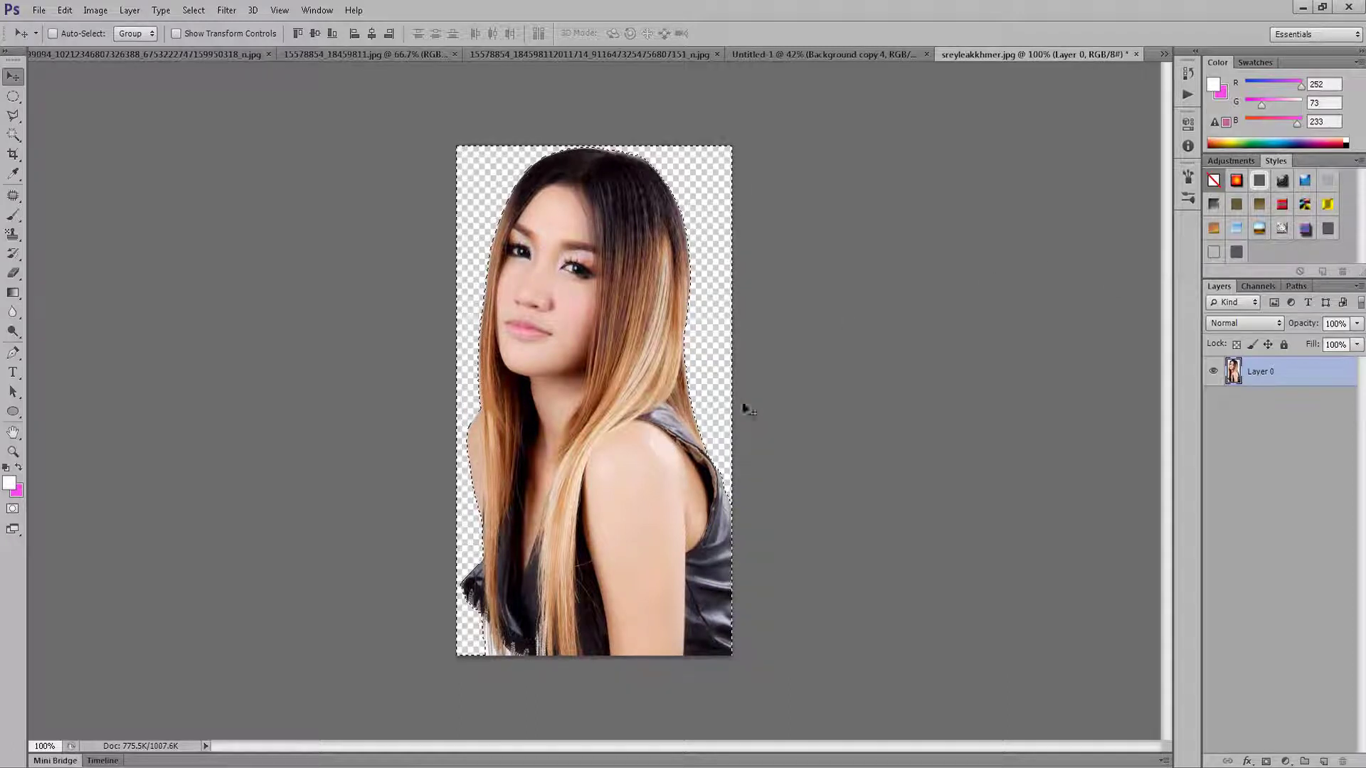
mouse_move(588, 518)
mouse_down()
mouse_move(575, 507)
mouse_move(580, 558)
mouse_up()
key(alt+BackSpace)
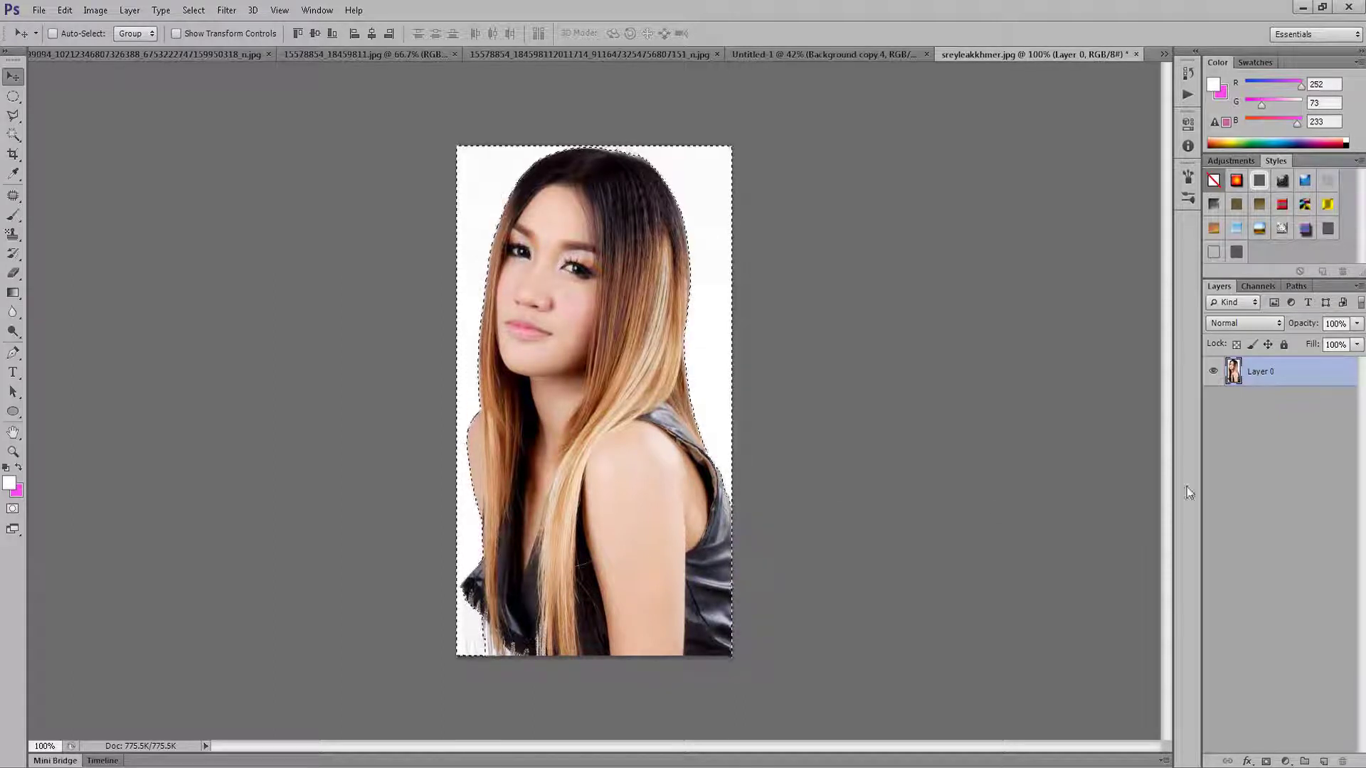
Copy the selected woman onto Layer 1 and hide the original Layer 0.
key(ctrl+shift+alt+n)
key(ctrl+d)
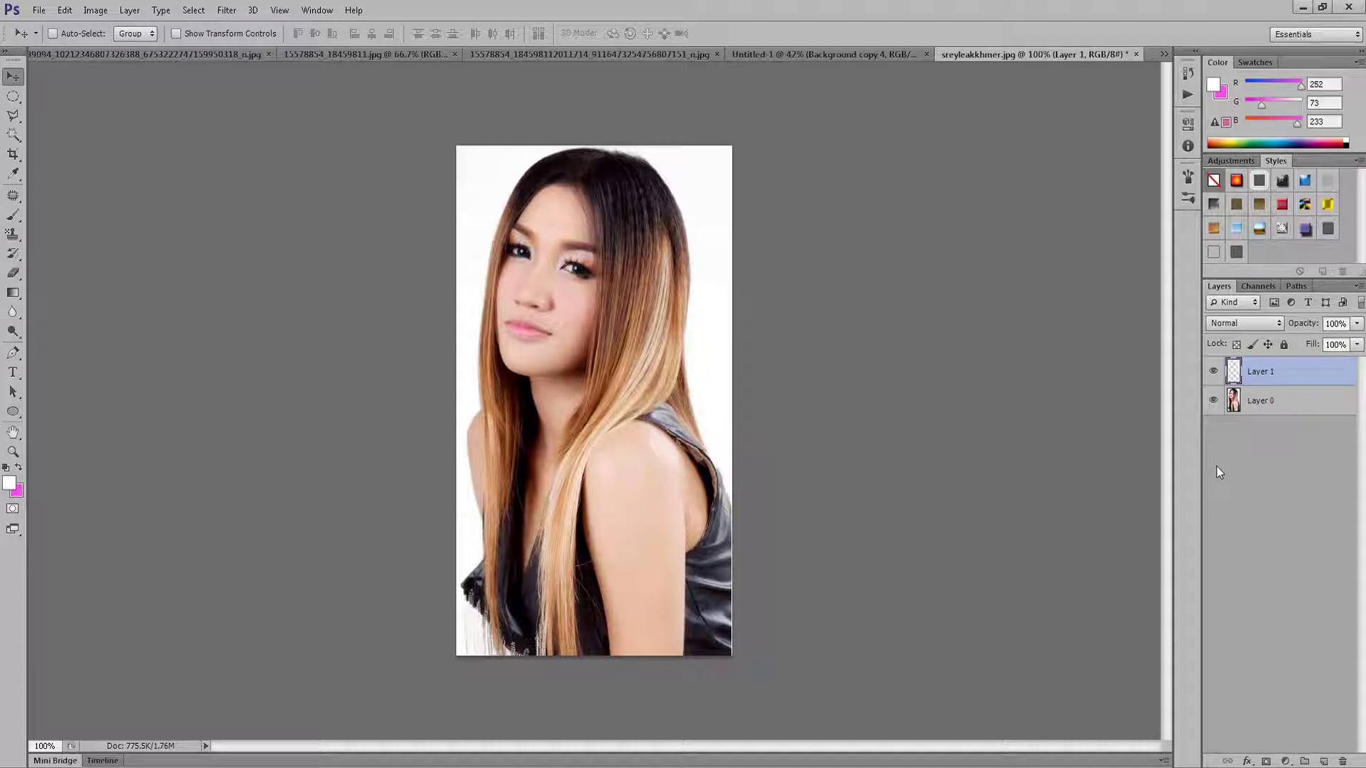
key(ctrl+alt+z)
key(ctrl+alt+z)
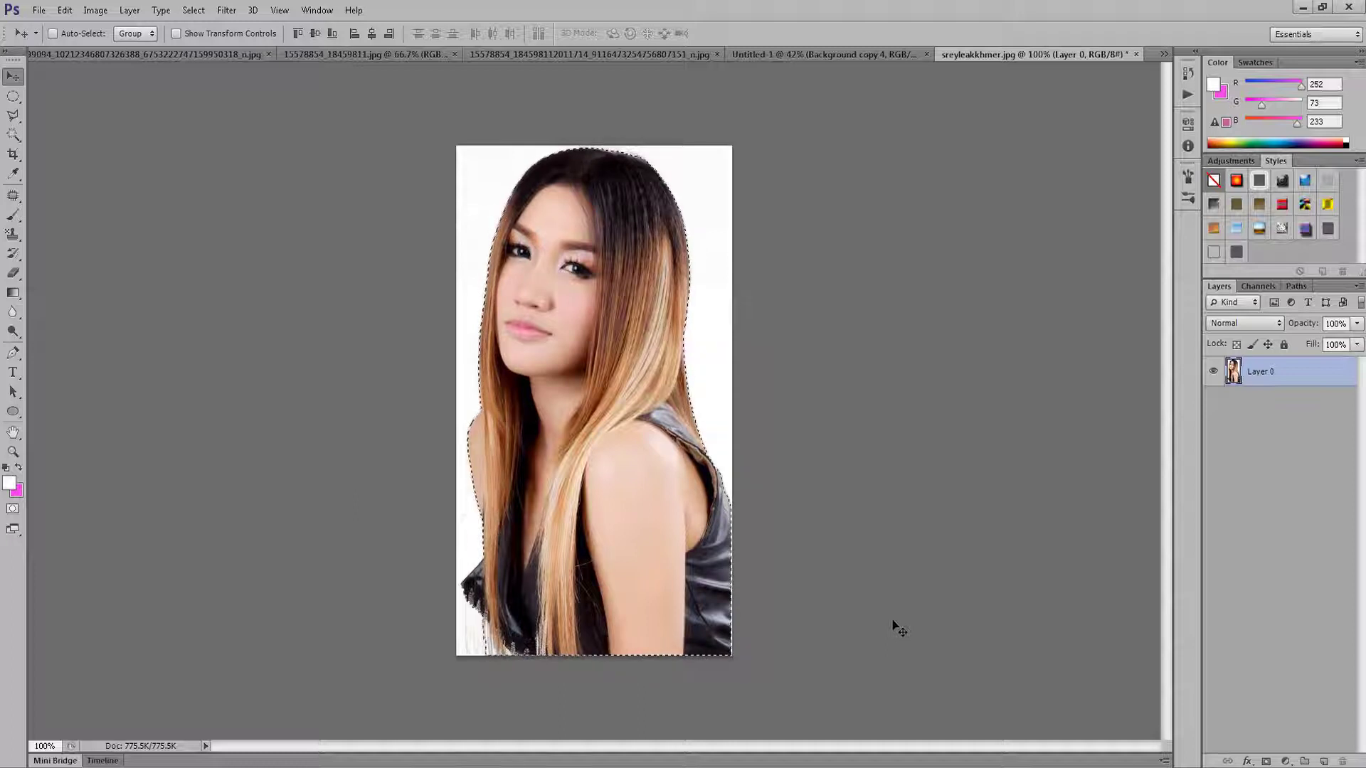
key(ctrl+j)
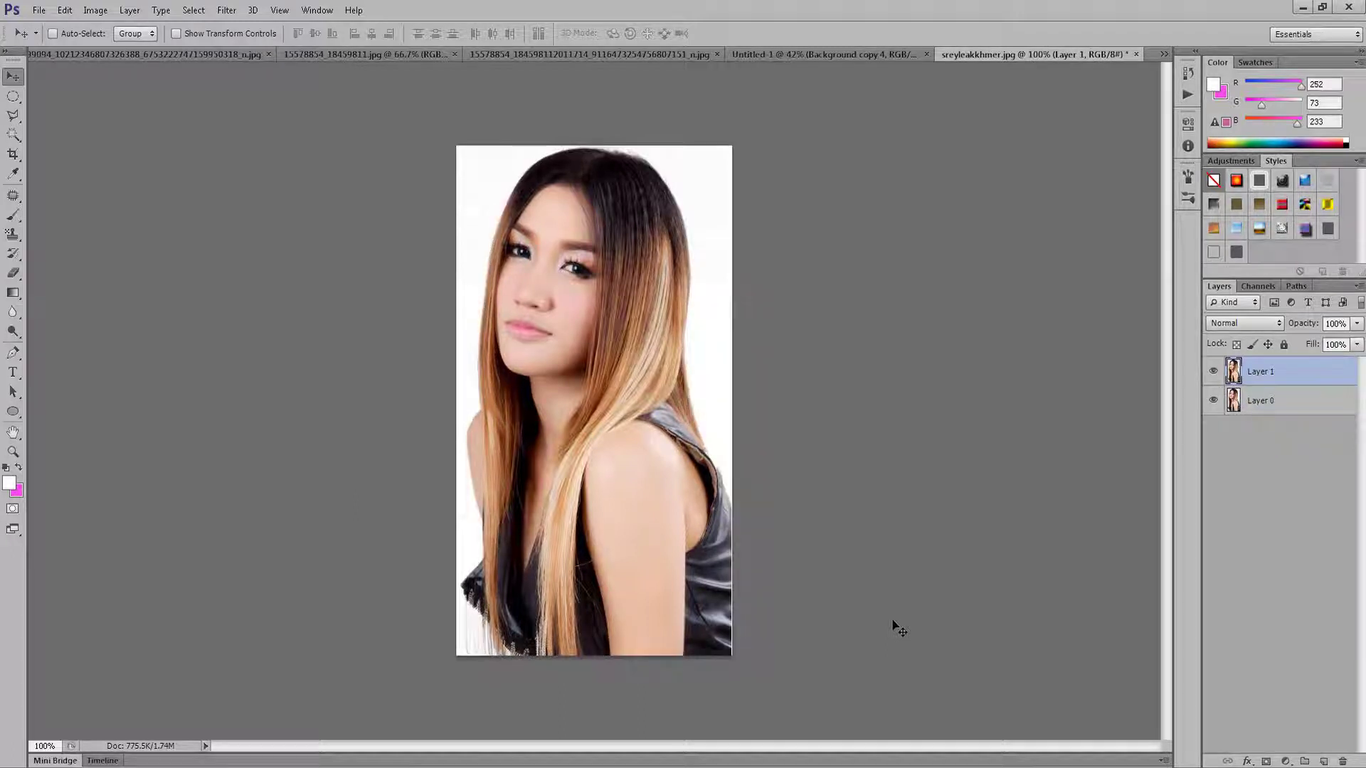
click(1214, 401)
Keep the similar-colour selection tool active and make the original Layer 0 visible again.
drag(592, 477, 613, 451)
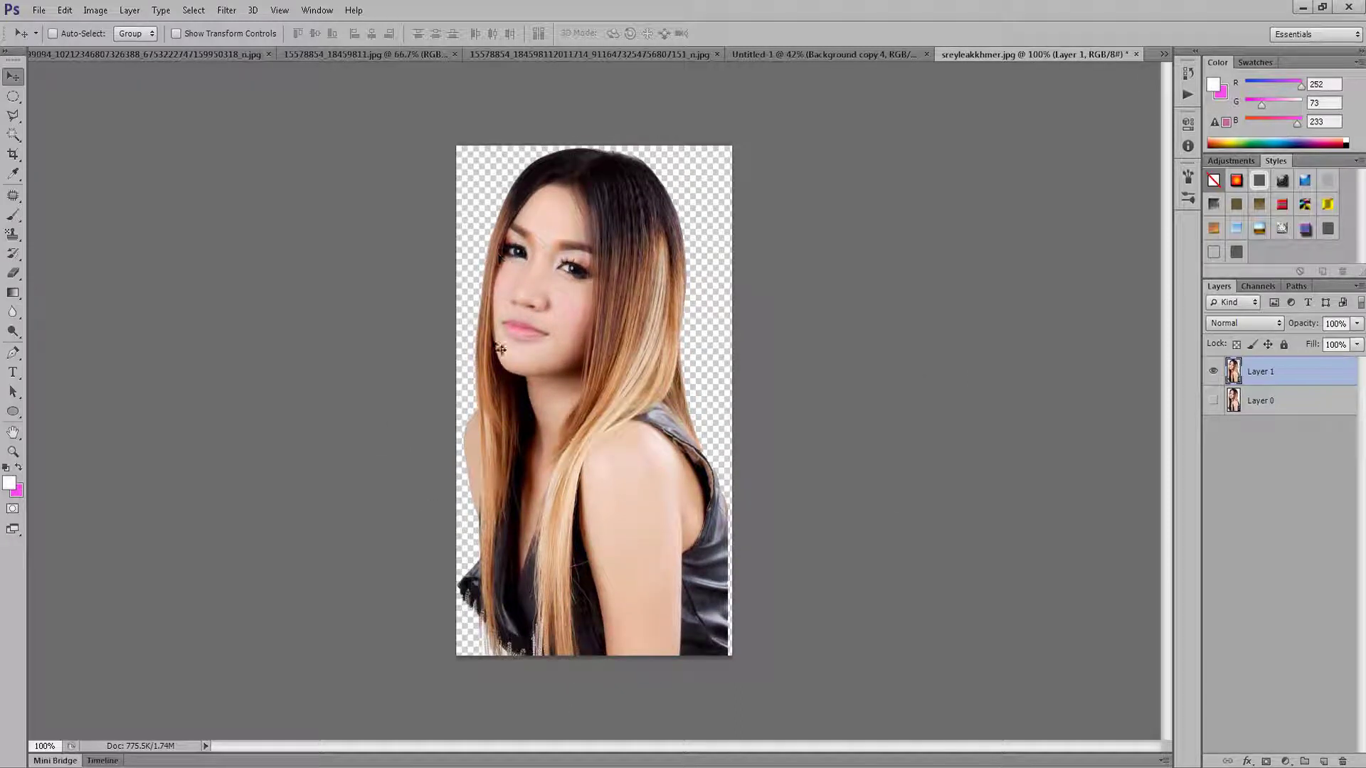
click(13, 134)
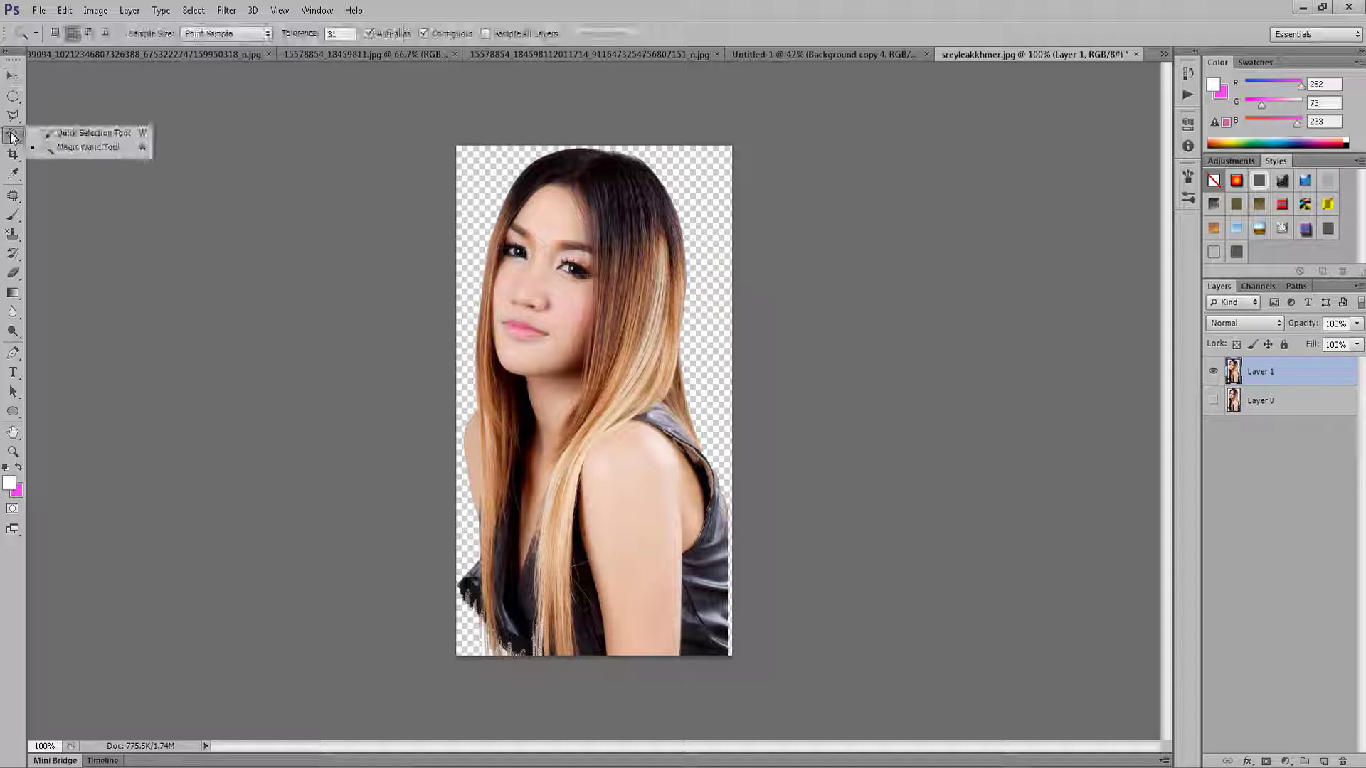
click(19, 133)
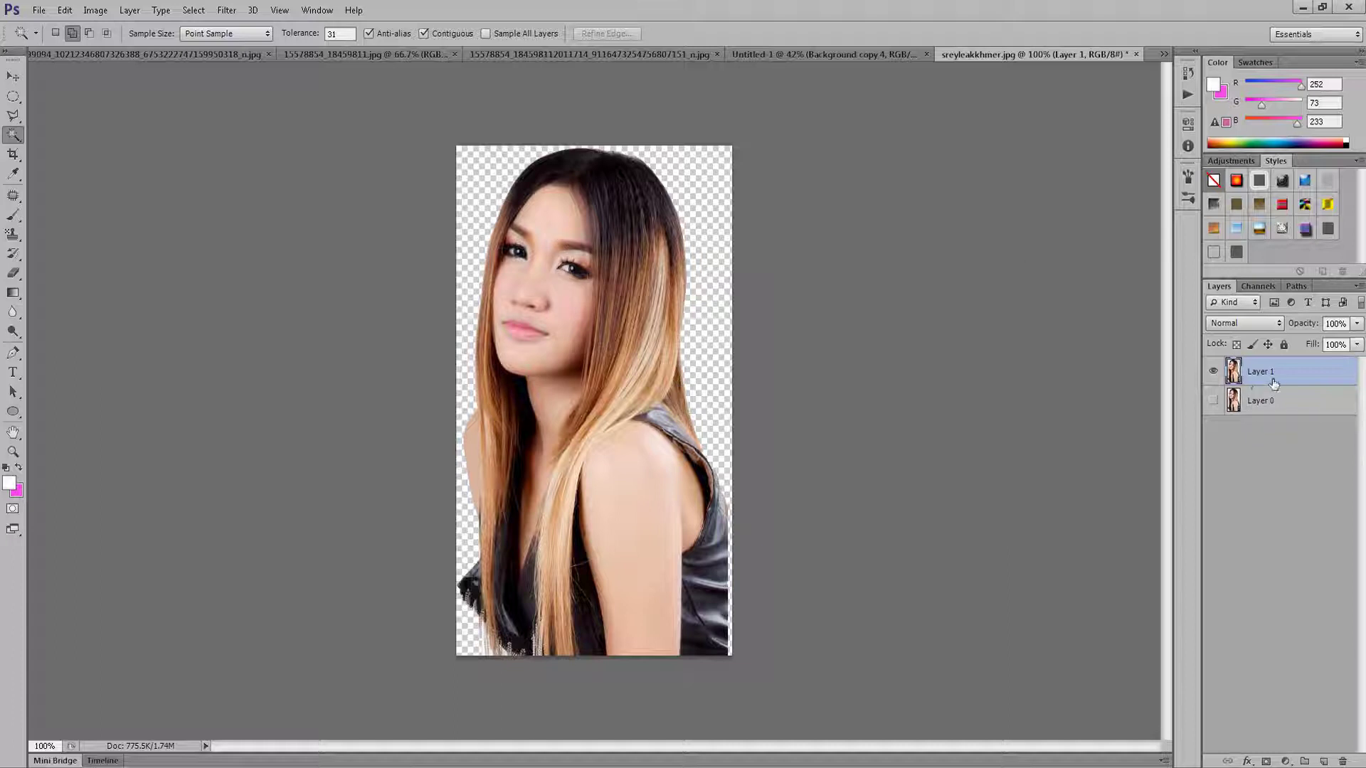
click(1213, 400)
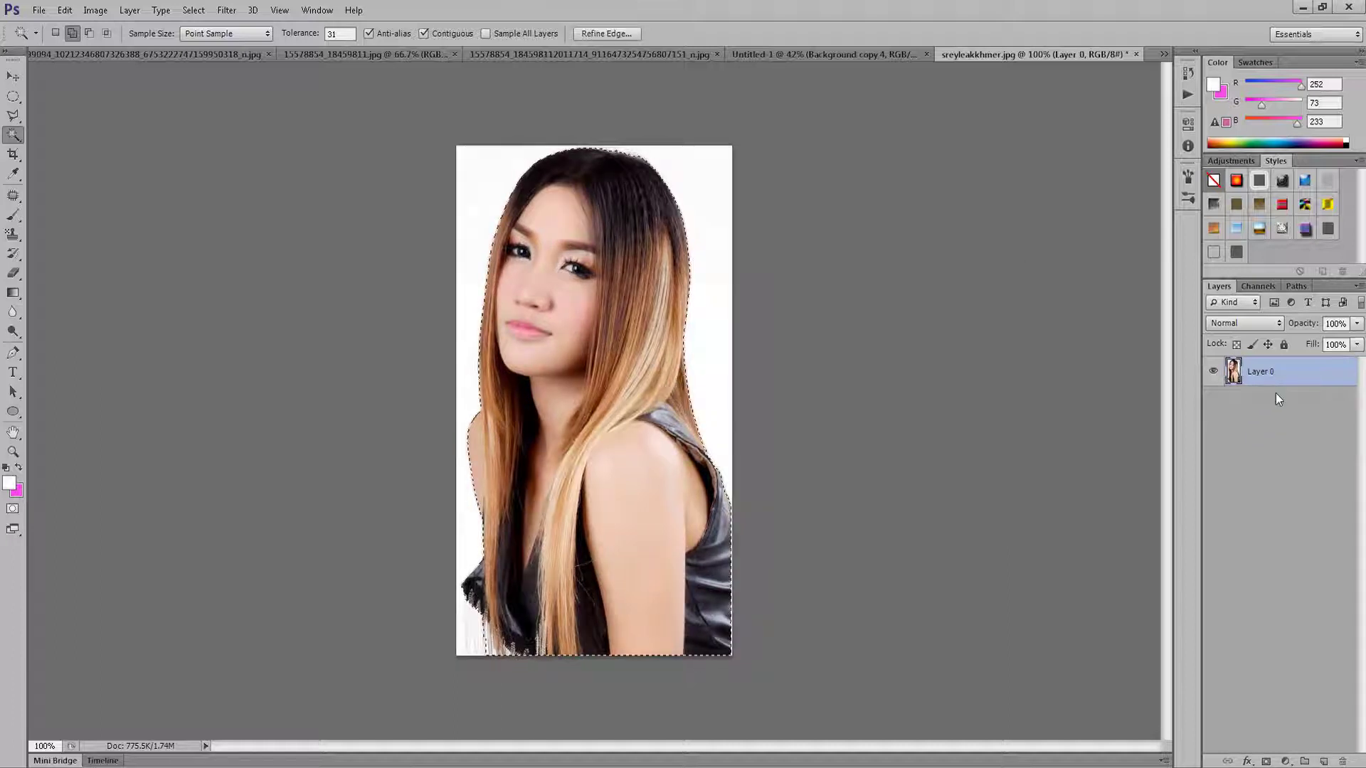
Refine the woman's edges: Smart Radius 6.1 px, smoothing, inward shift, output New Layer with Layer Mask.
key(ctrl+e)
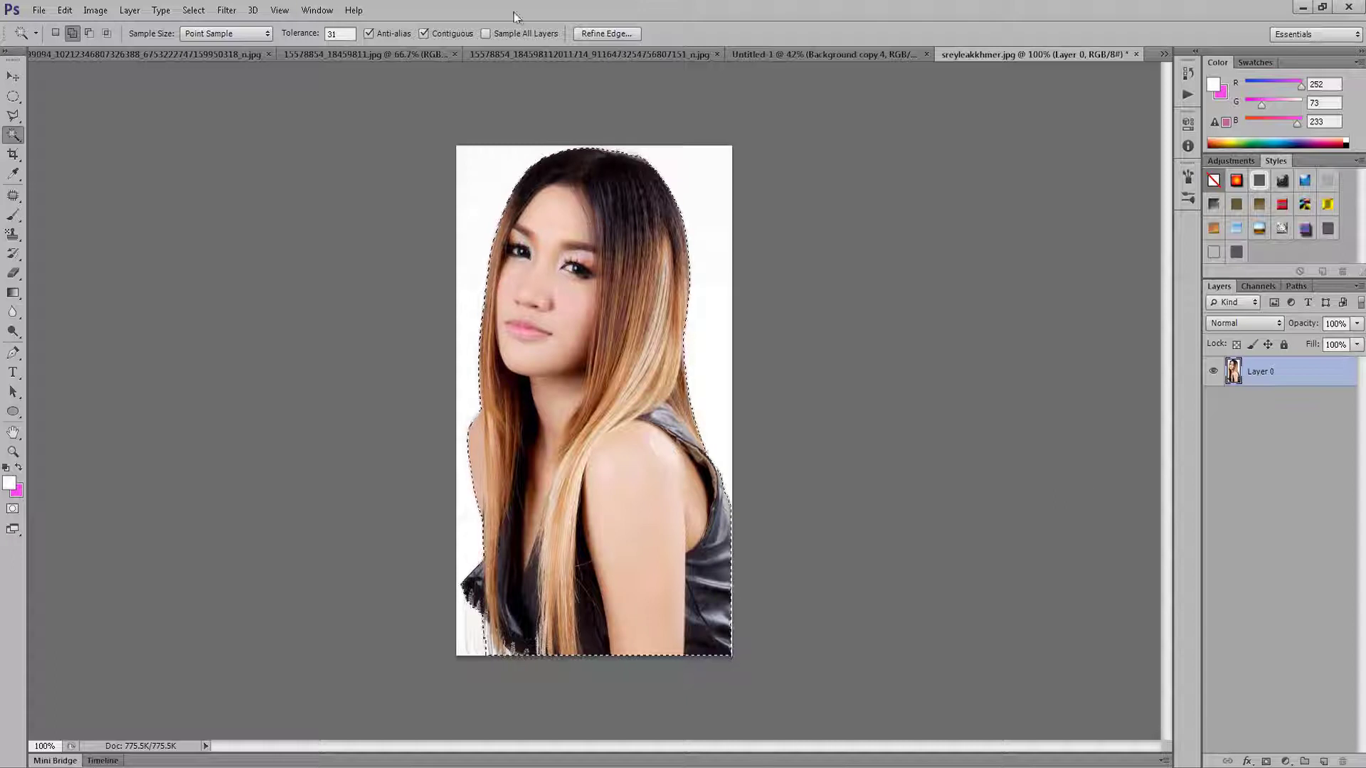
click(605, 34)
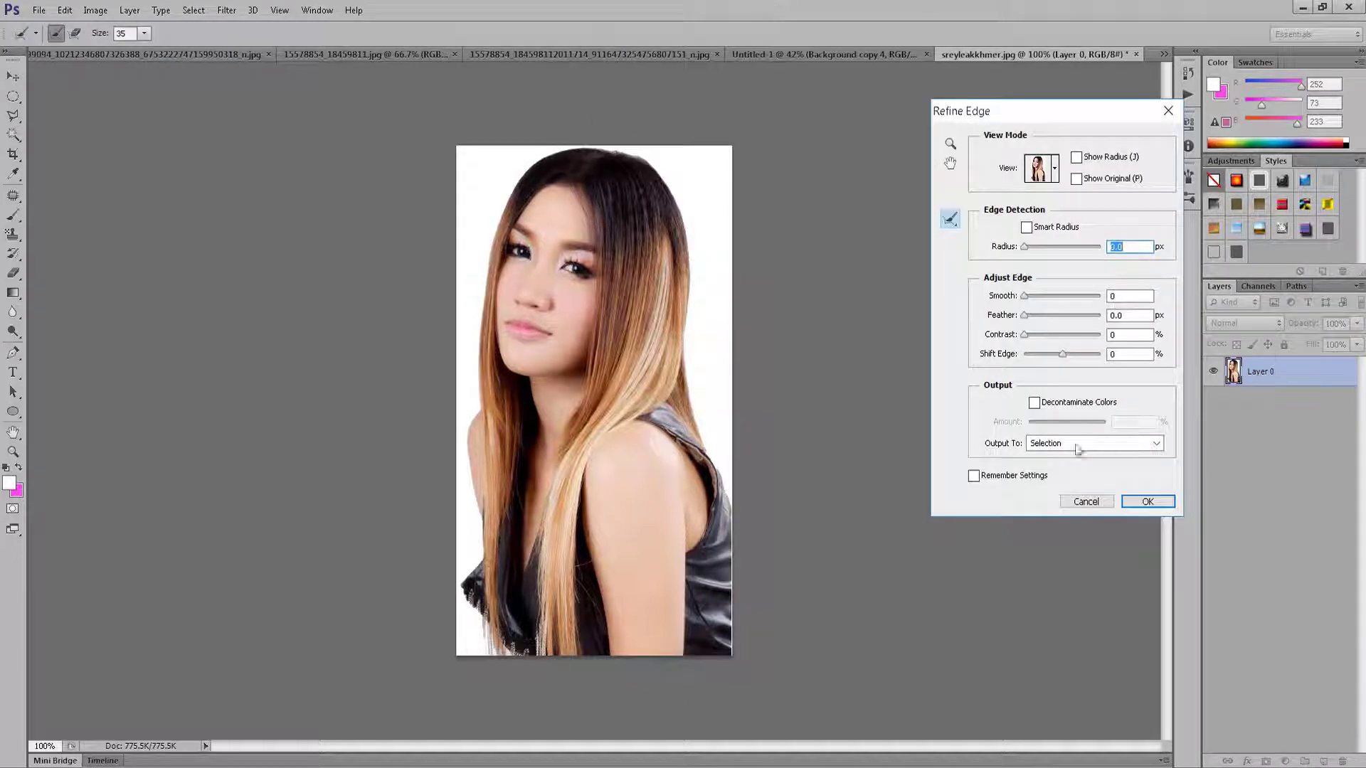
click(1028, 227)
drag(1037, 249, 1047, 246)
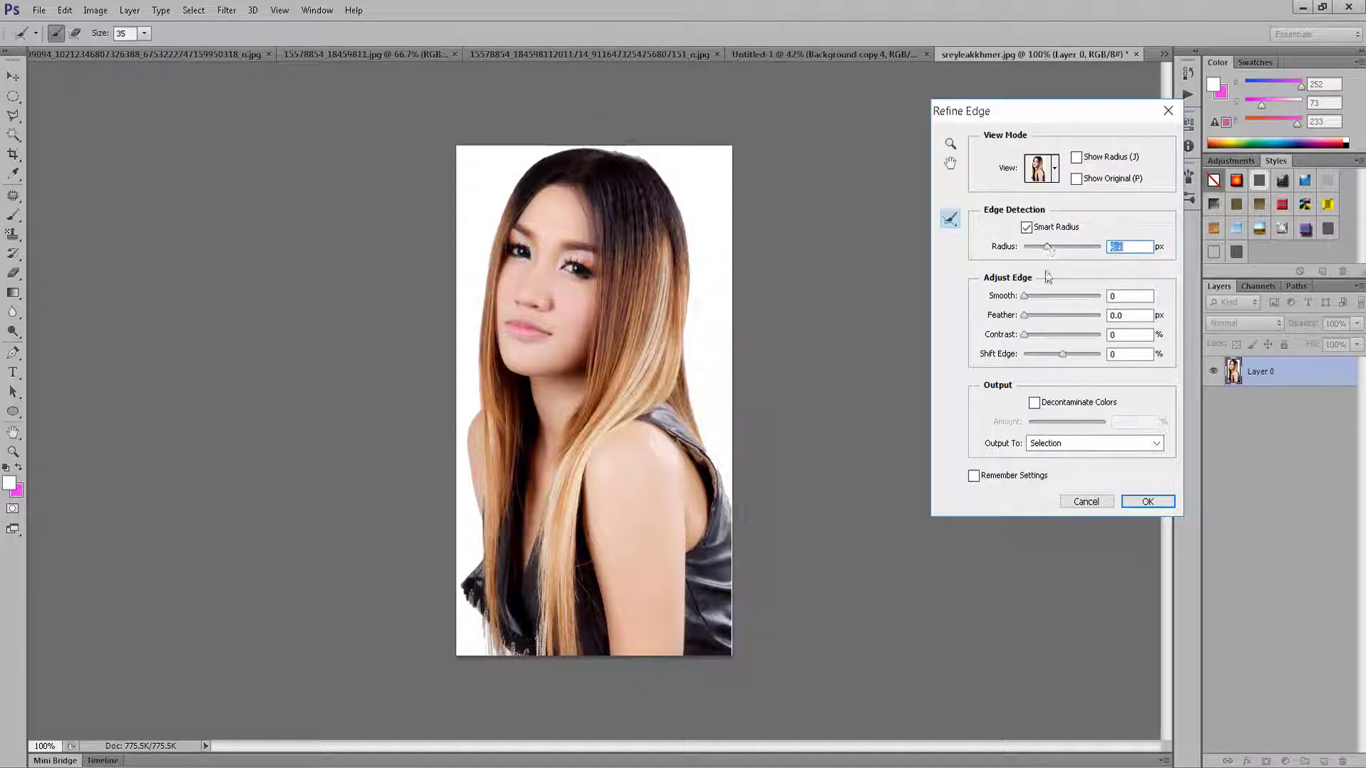
drag(1024, 295, 1054, 296)
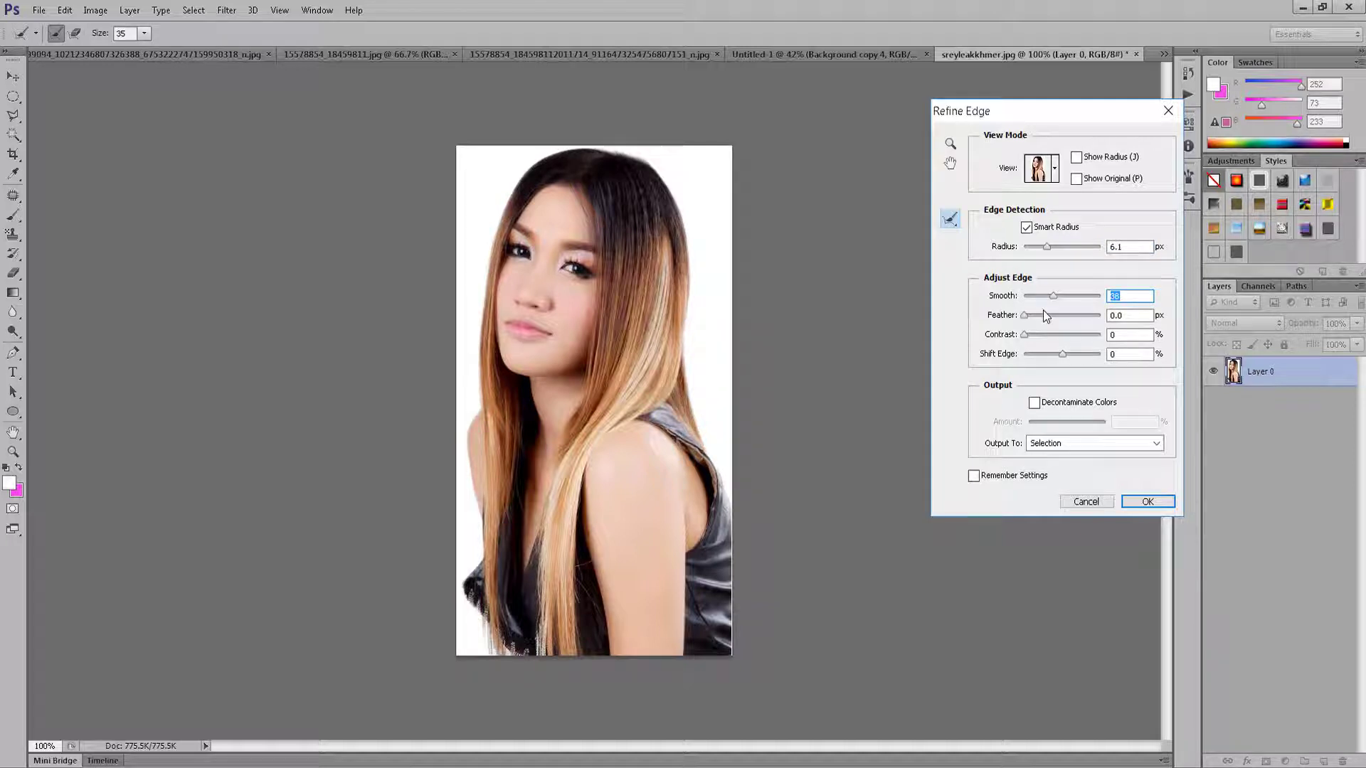
drag(655, 175, 679, 363)
mouse_move(1060, 356)
mouse_down()
mouse_move(1056, 317)
mouse_move(1032, 317)
mouse_move(1047, 342)
mouse_up()
click(1056, 404)
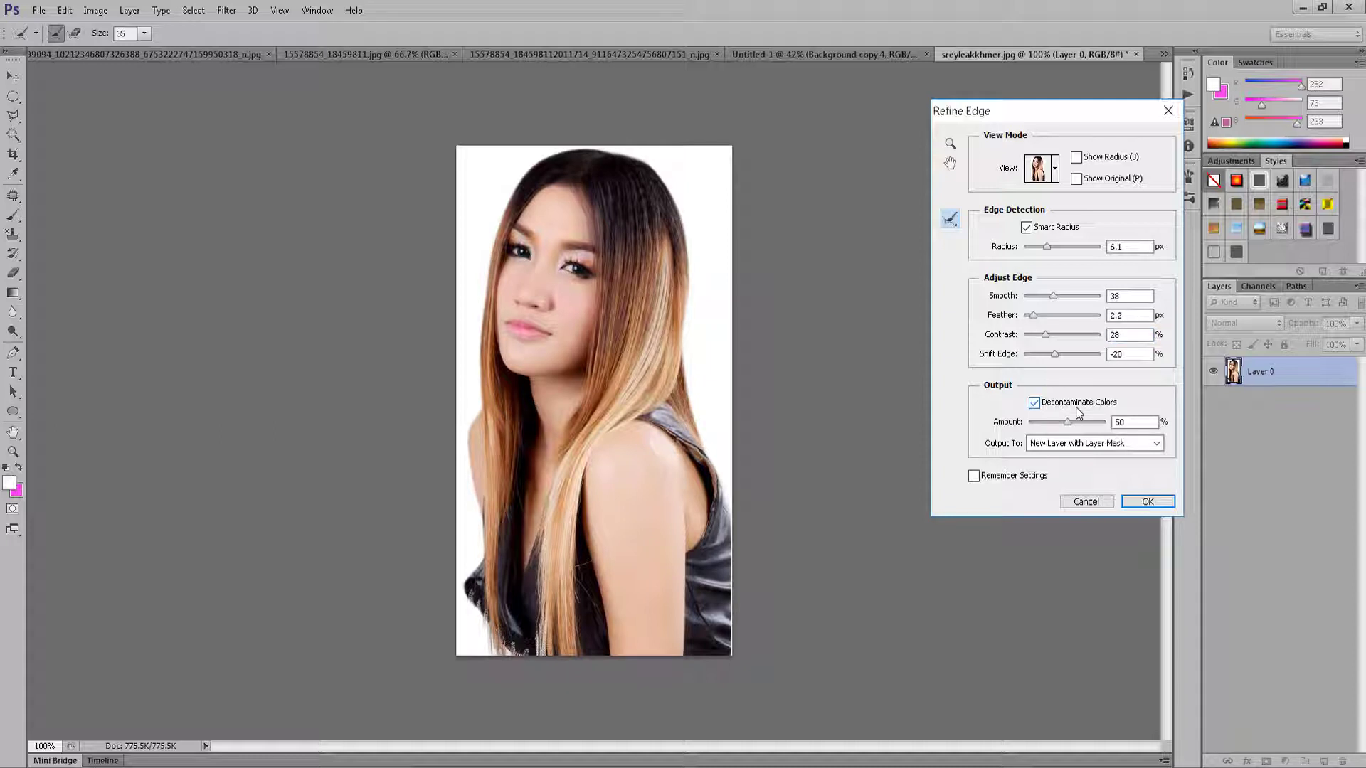
click(1145, 501)
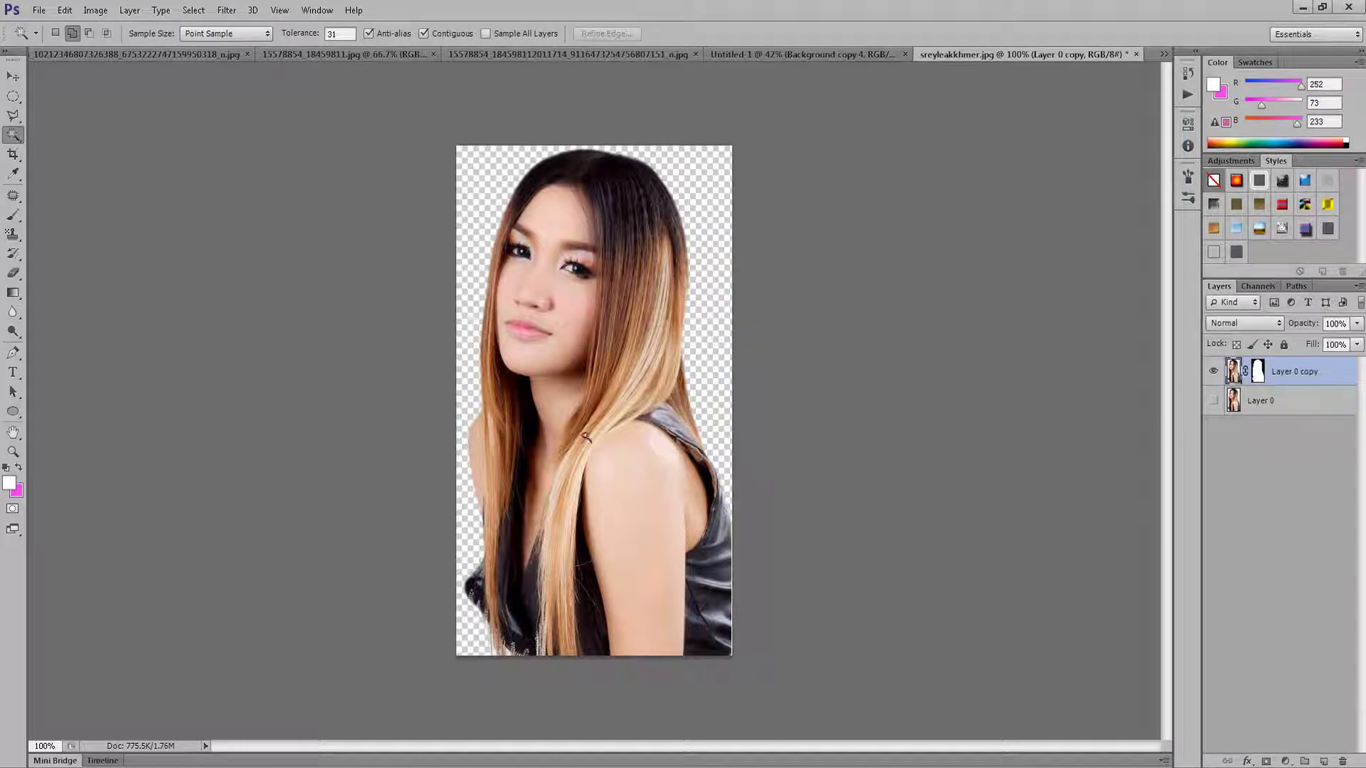
Drag the woman cut-out into Untitled-1 and drop her at the right side.
click(13, 76)
drag(670, 391, 761, 57)
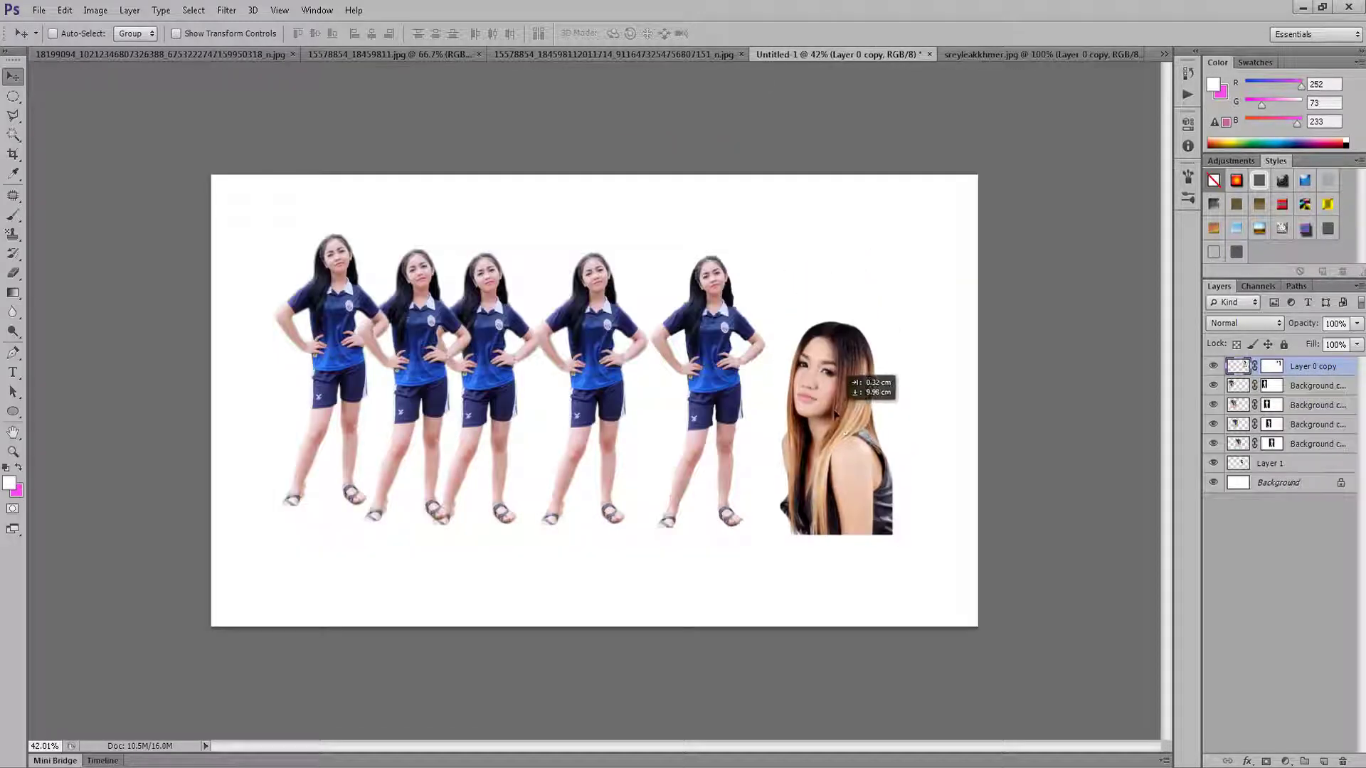
drag(759, 54, 842, 426)
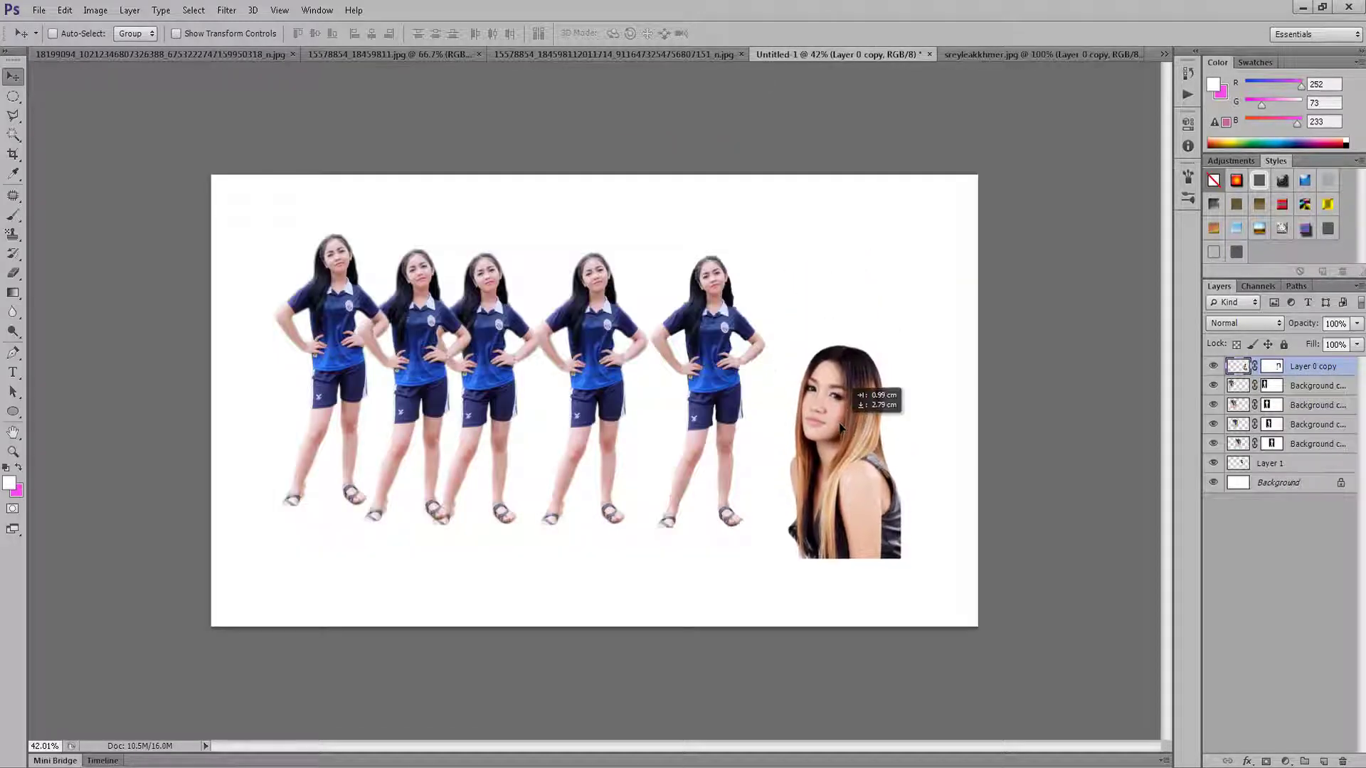
Scale the woman to about 172% so she reaches the canvas bottom, then nudge her up.
key(ctrl+t)
drag(903, 339, 953, 263)
mouse_move(828, 468)
mouse_down()
mouse_move(876, 423)
mouse_move(860, 458)
mouse_up()
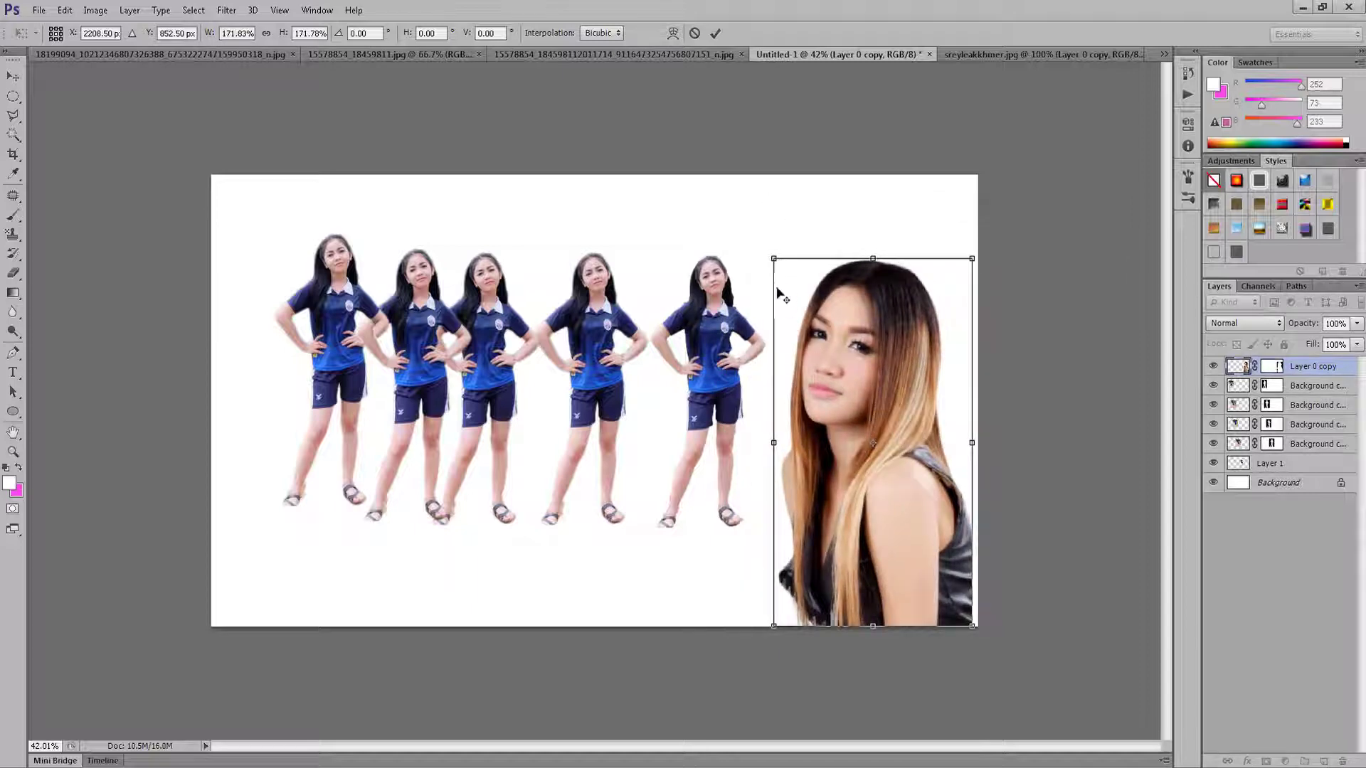
drag(773, 258, 769, 250)
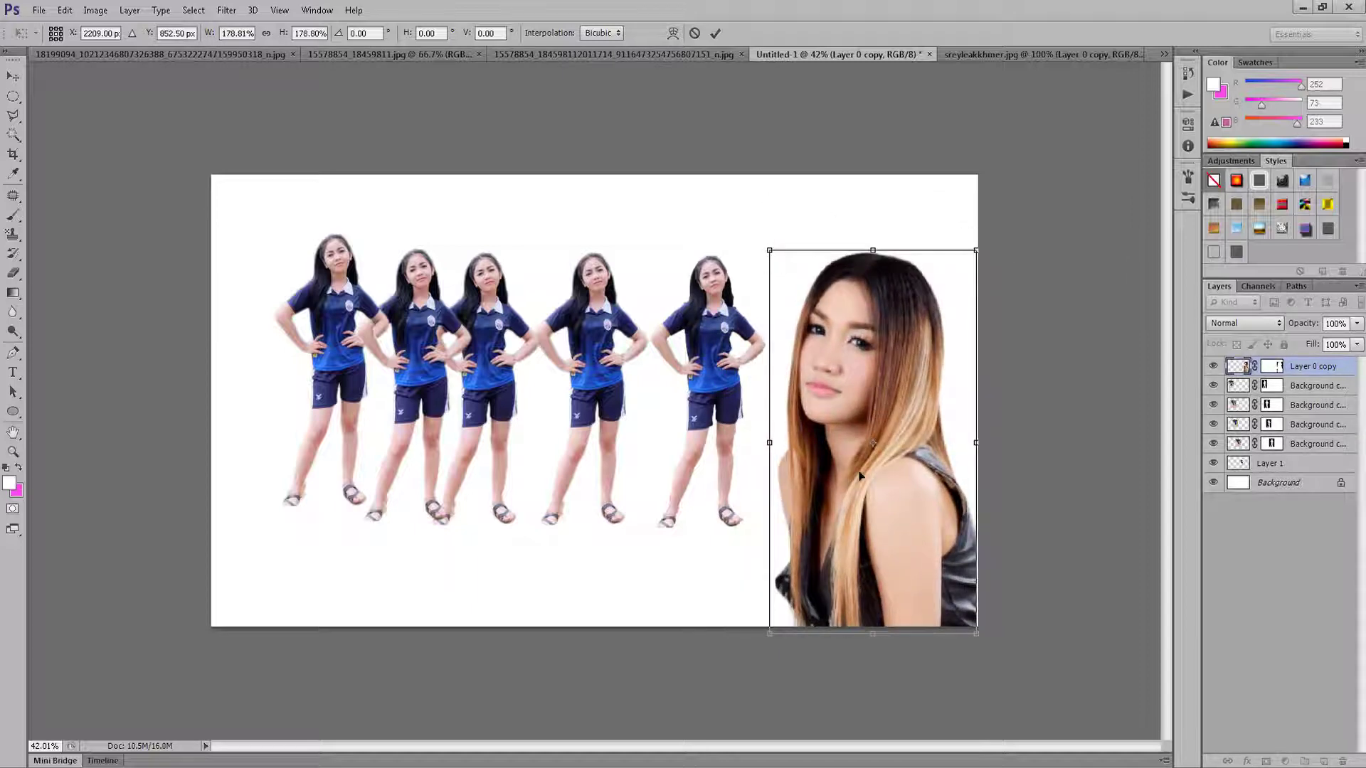
key(Return)
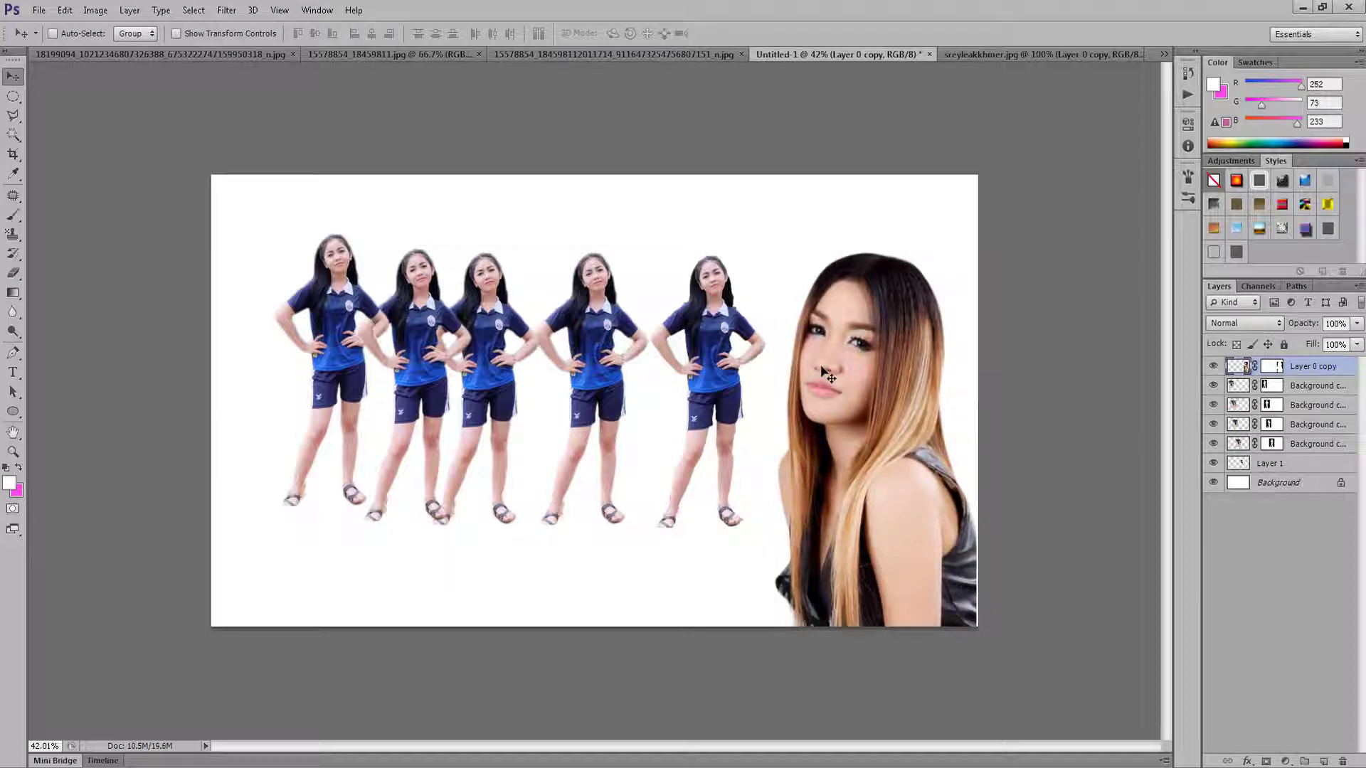
drag(870, 511, 864, 466)
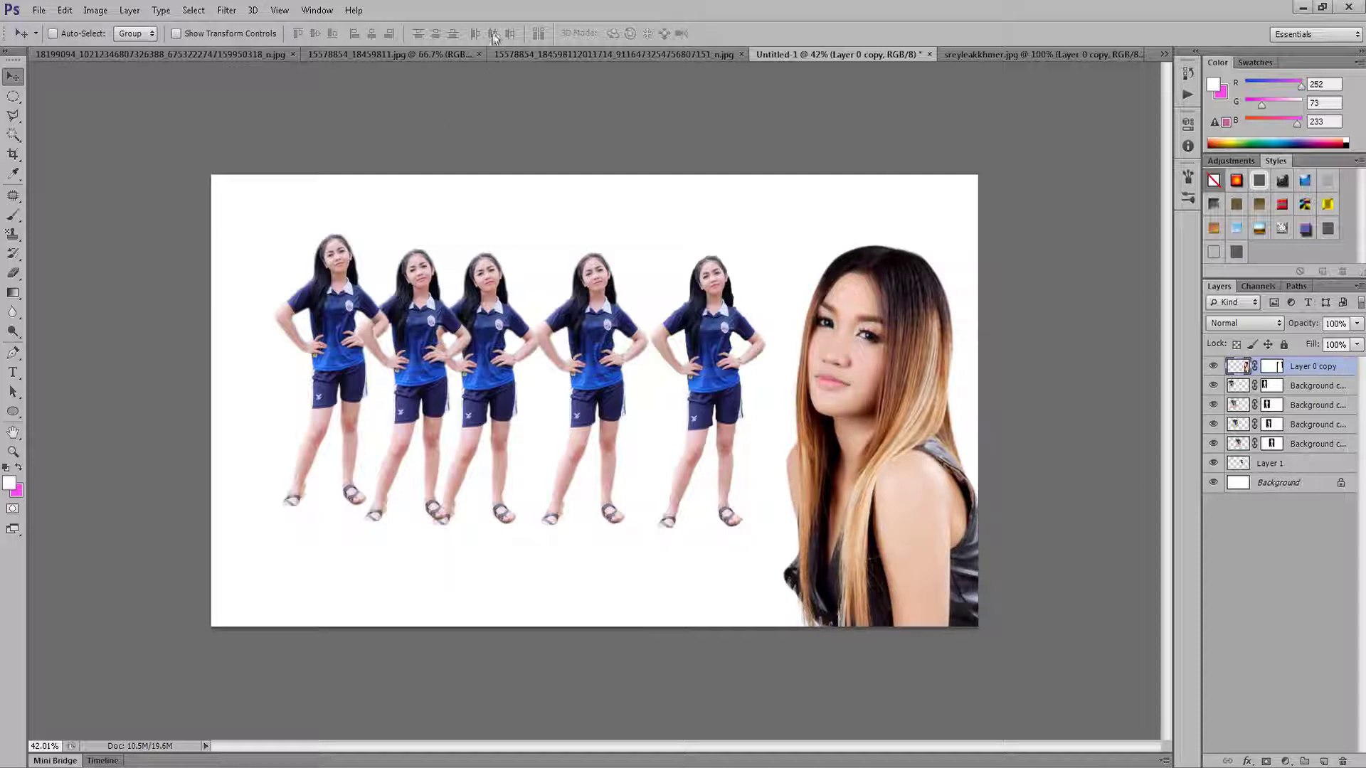
click(563, 55)
click(391, 54)
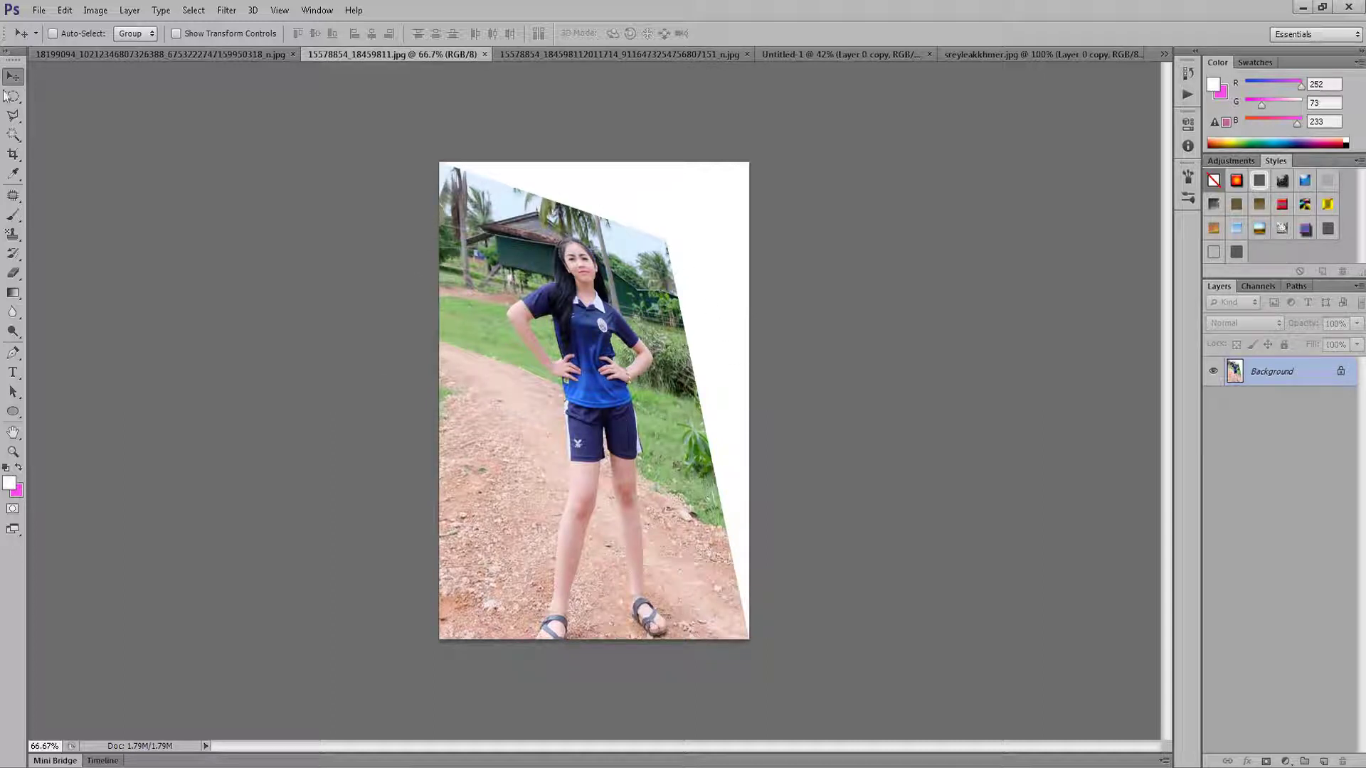
click(13, 153)
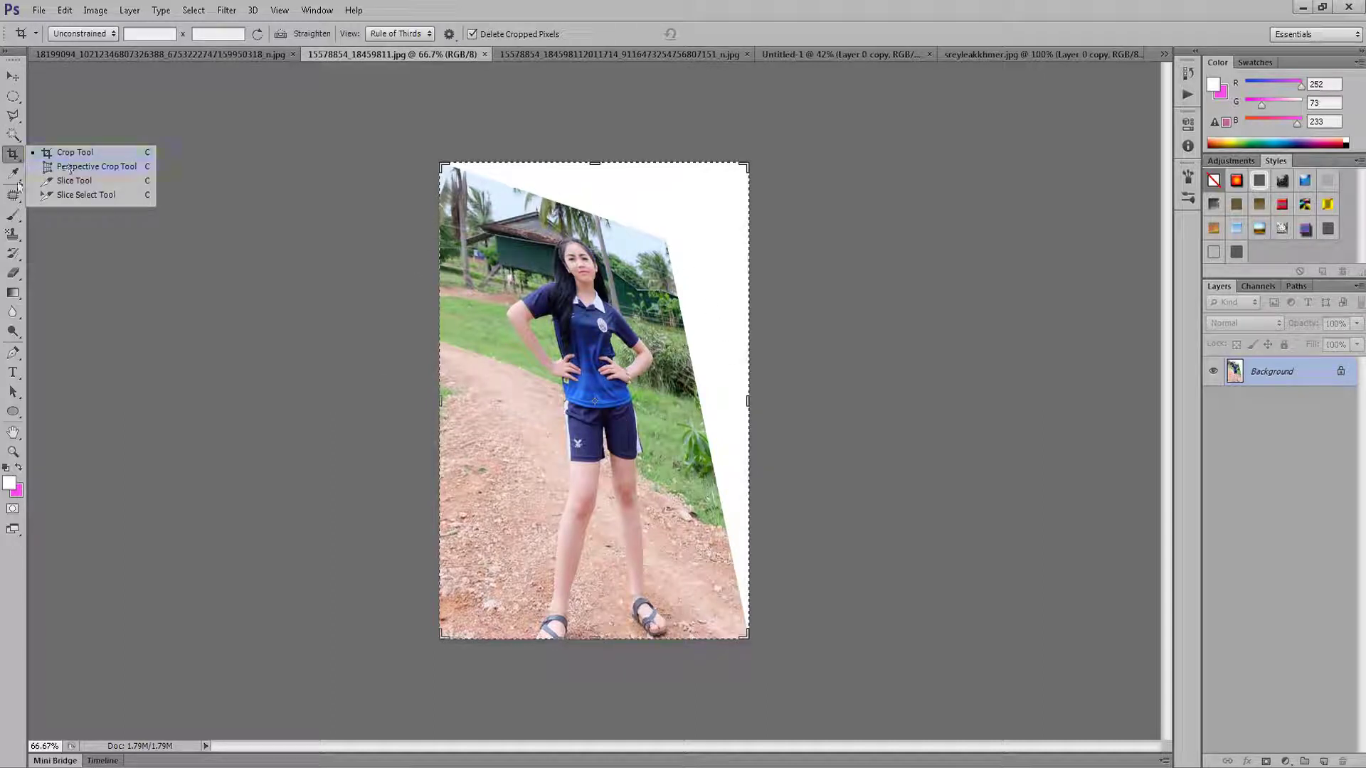
click(14, 134)
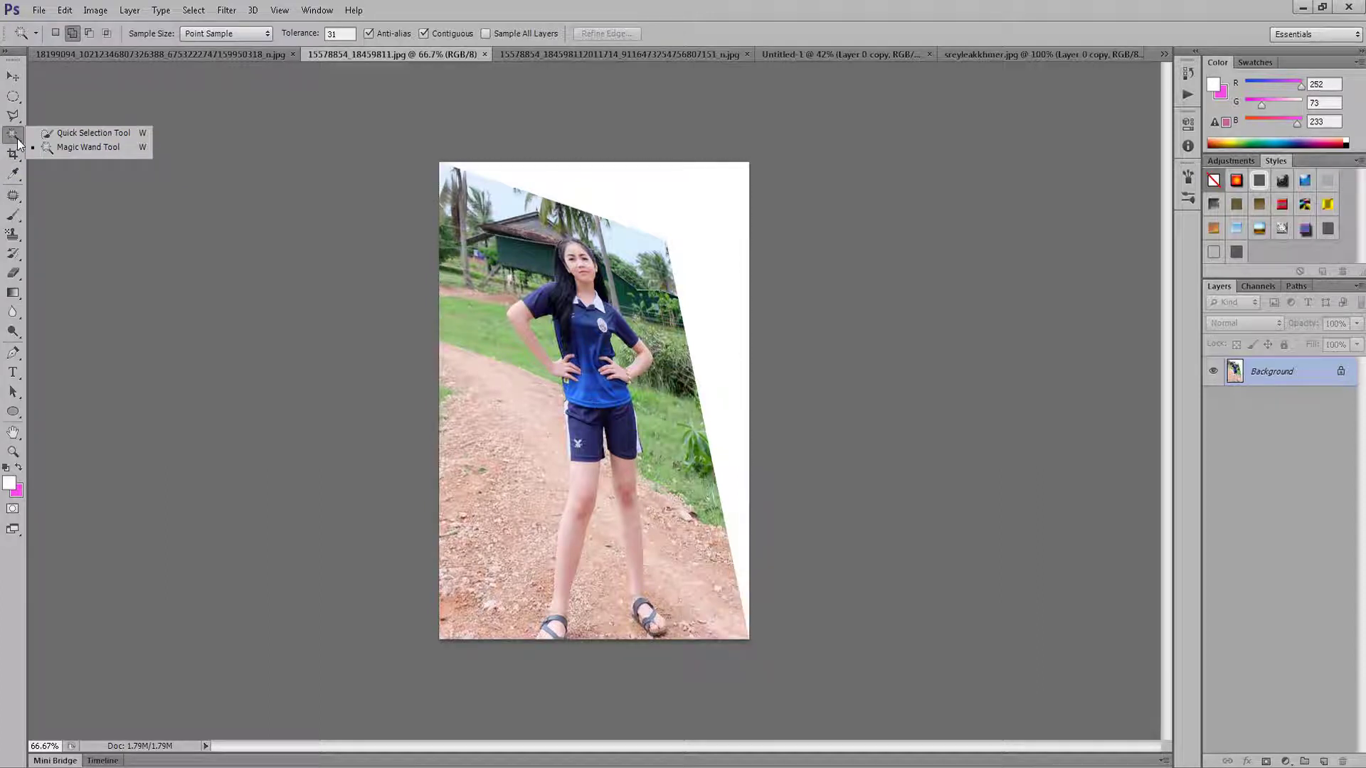
click(791, 7)
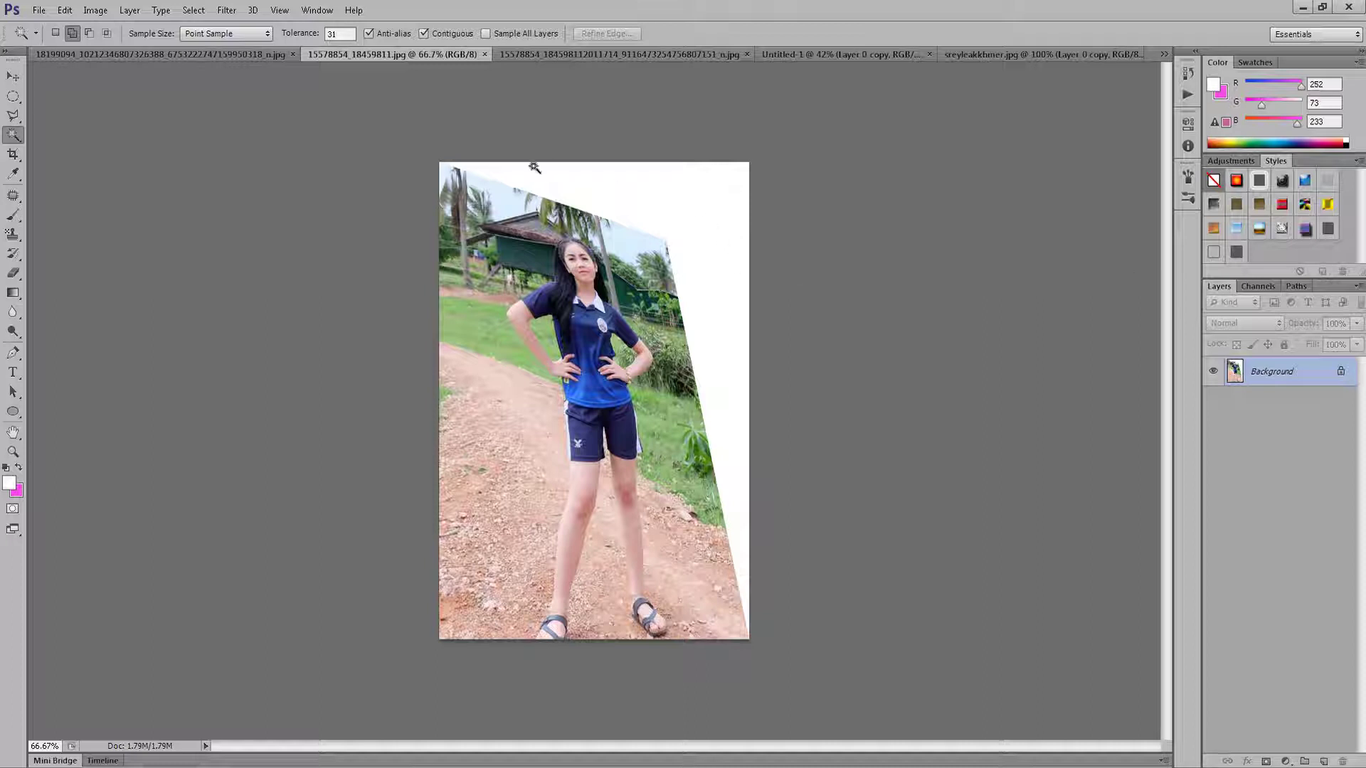
click(220, 56)
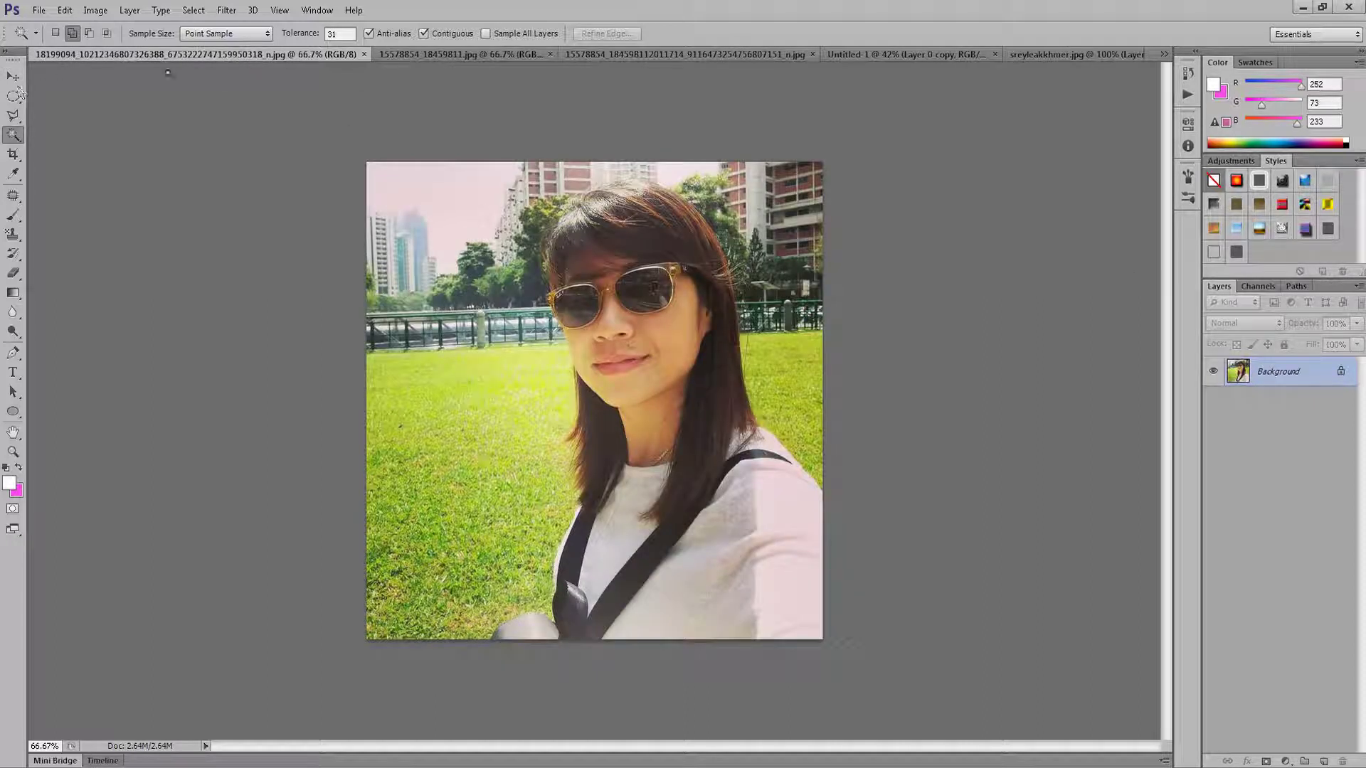
right_click(17, 143)
click(12, 153)
right_click(13, 153)
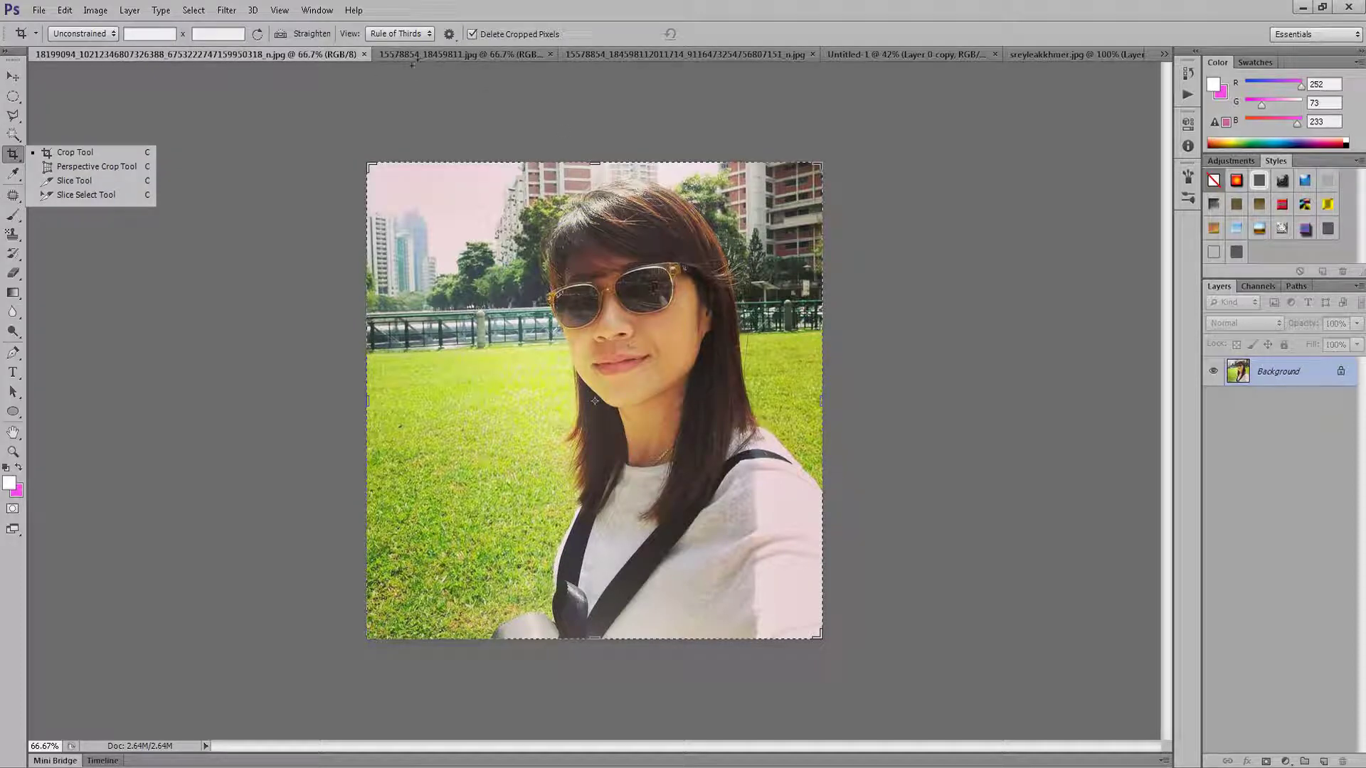
click(638, 56)
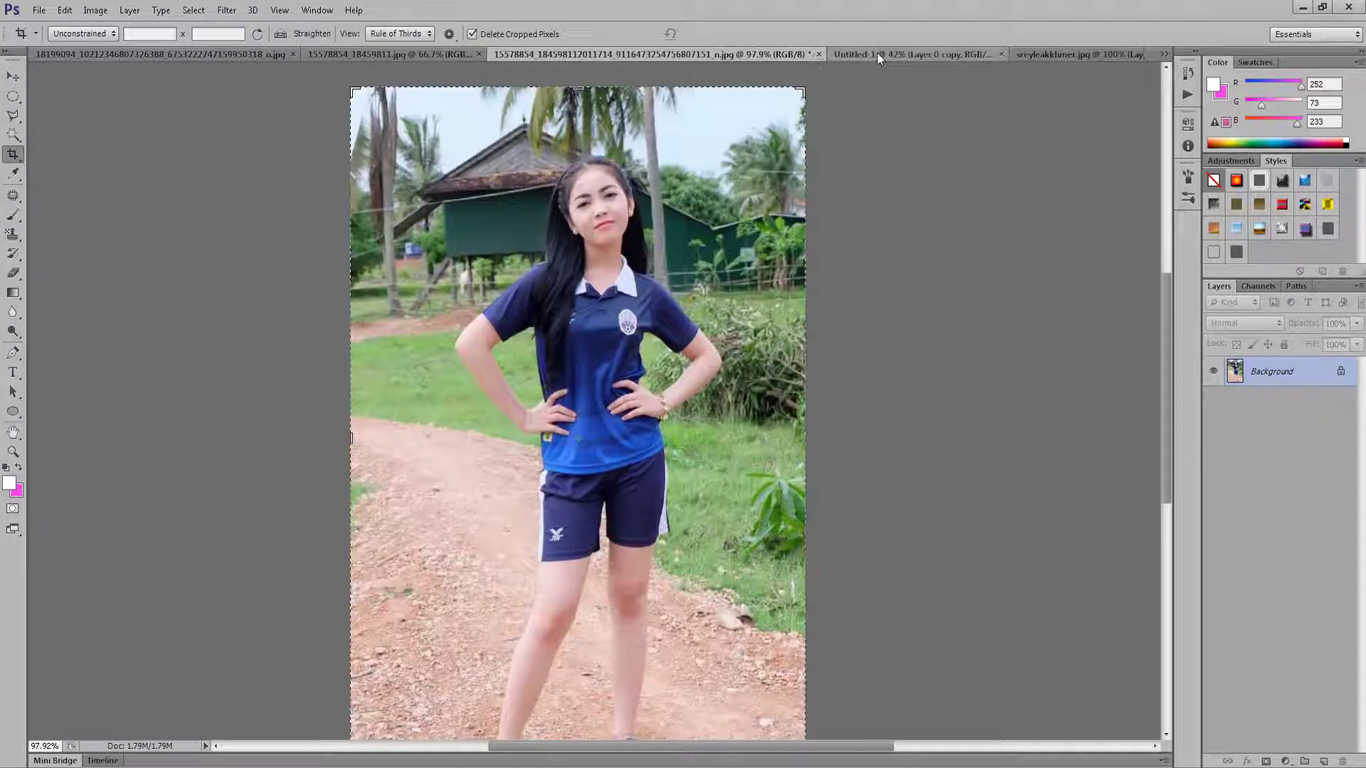
click(877, 54)
click(1068, 53)
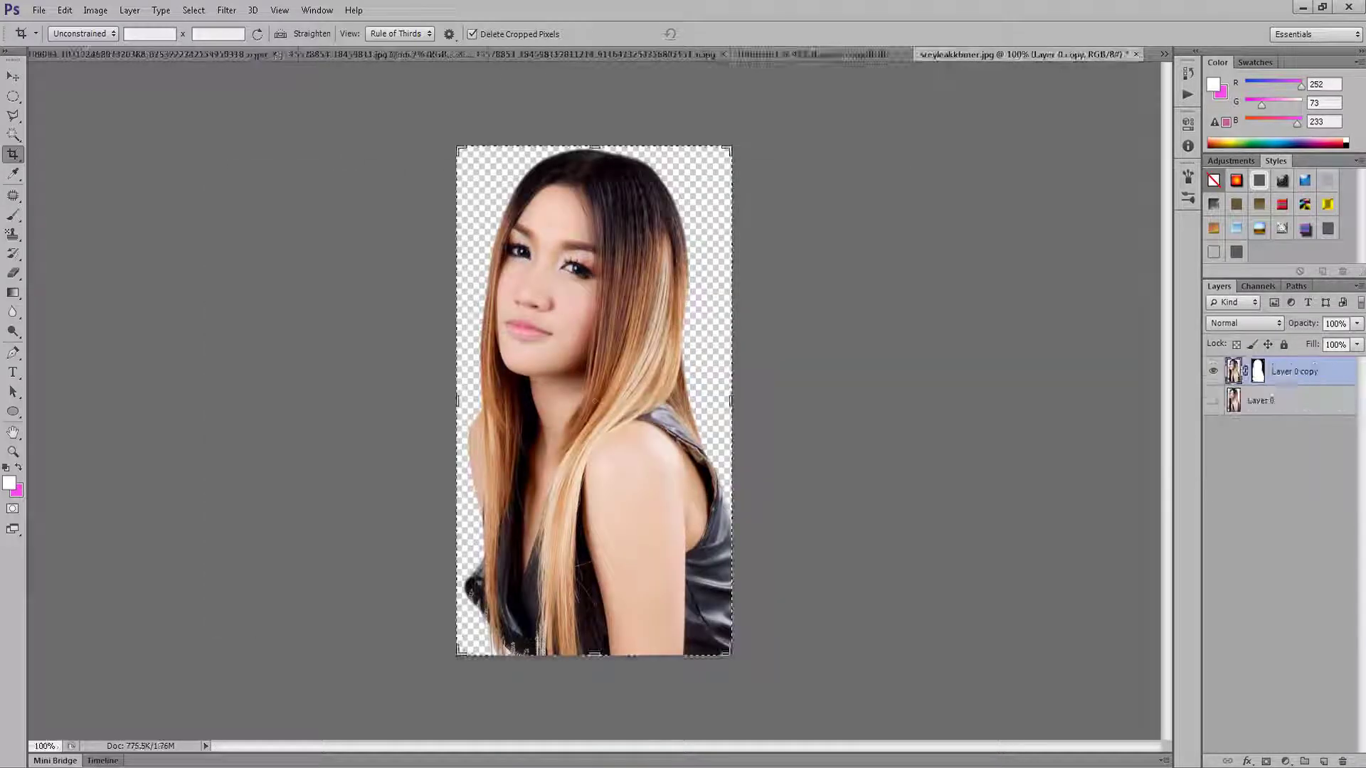
click(352, 56)
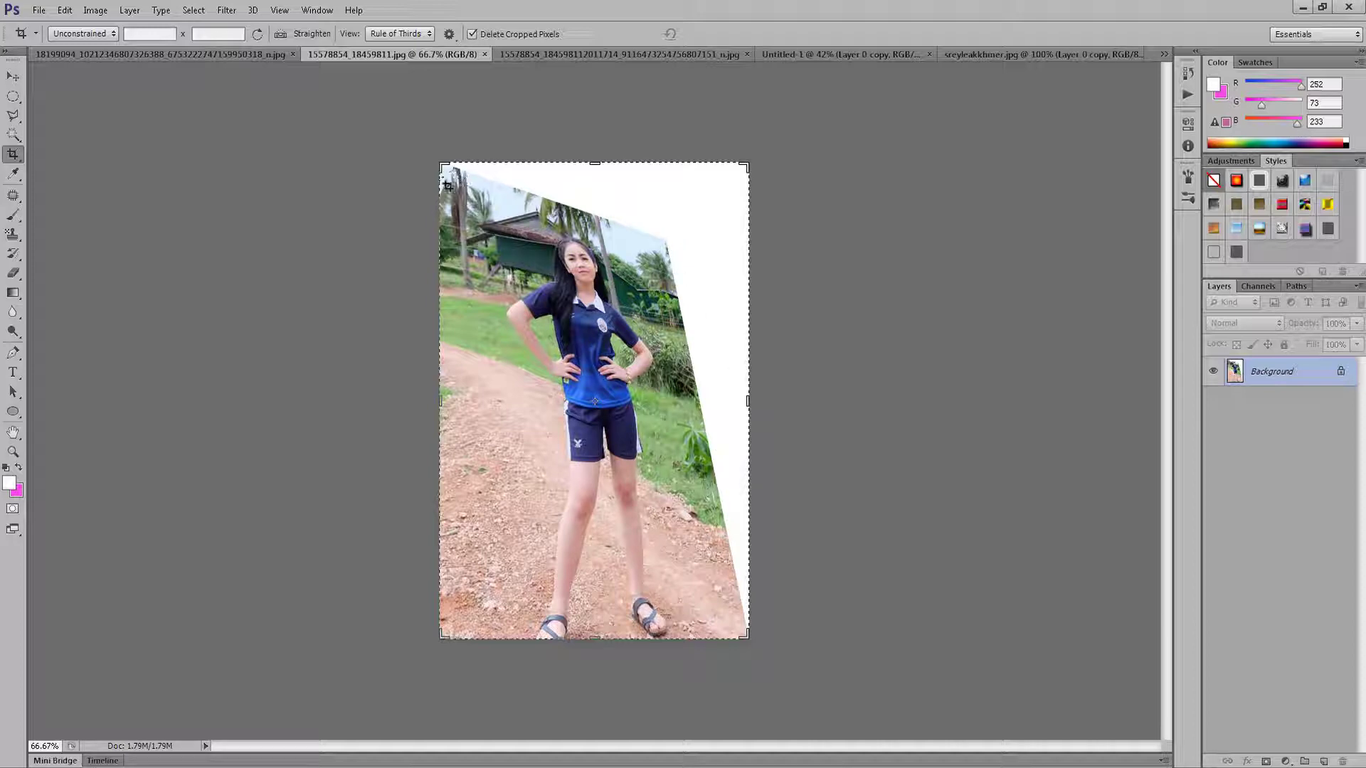
click(566, 55)
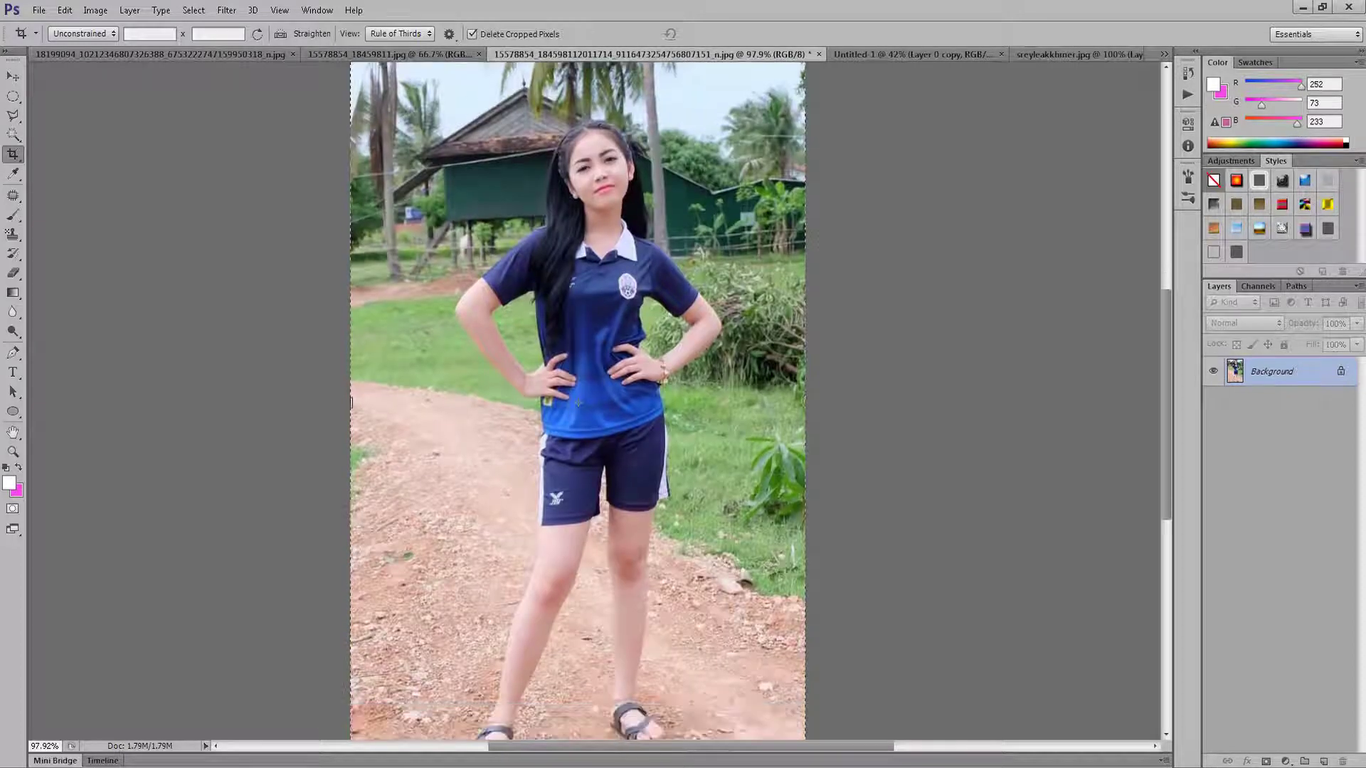
scroll(578, 355, down, 5)
scroll(640, 355, up, 2)
scroll(640, 356, up, 2)
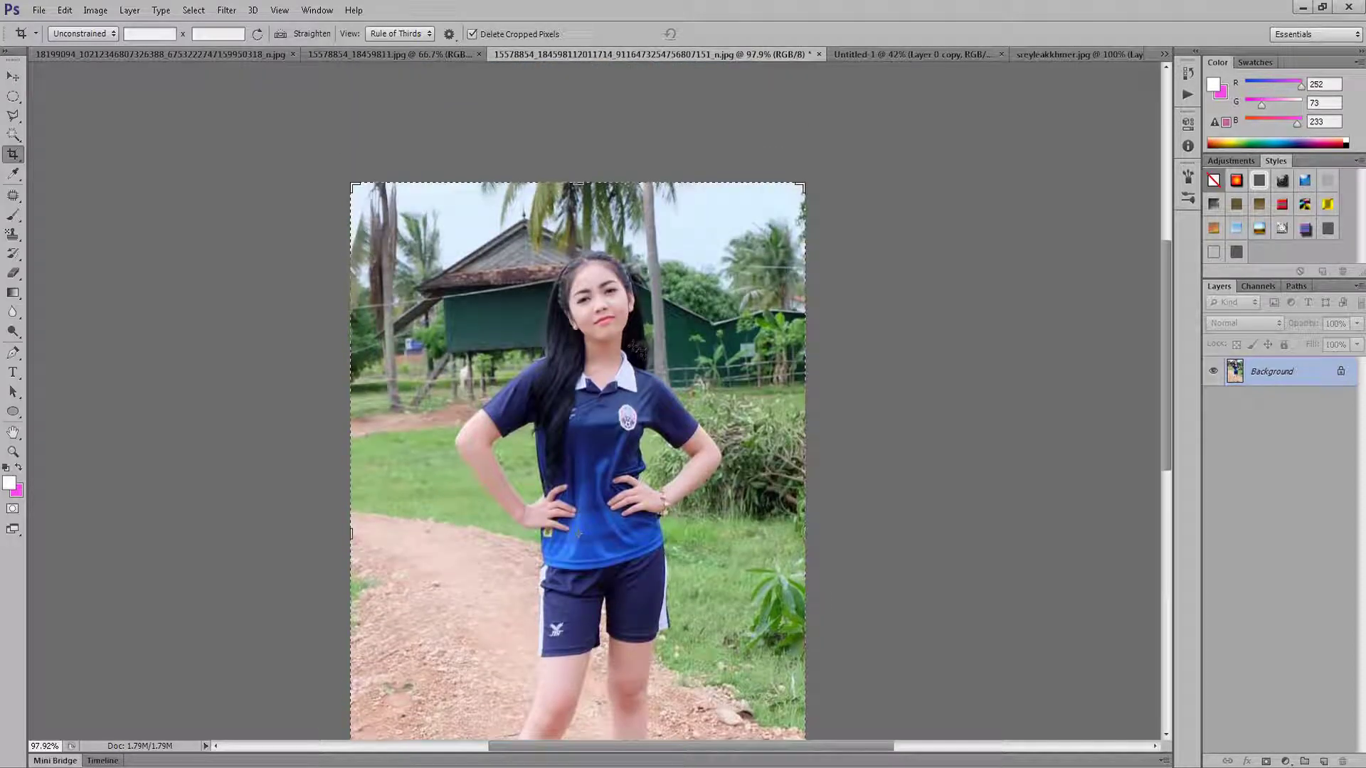
scroll(577, 463, up, 1)
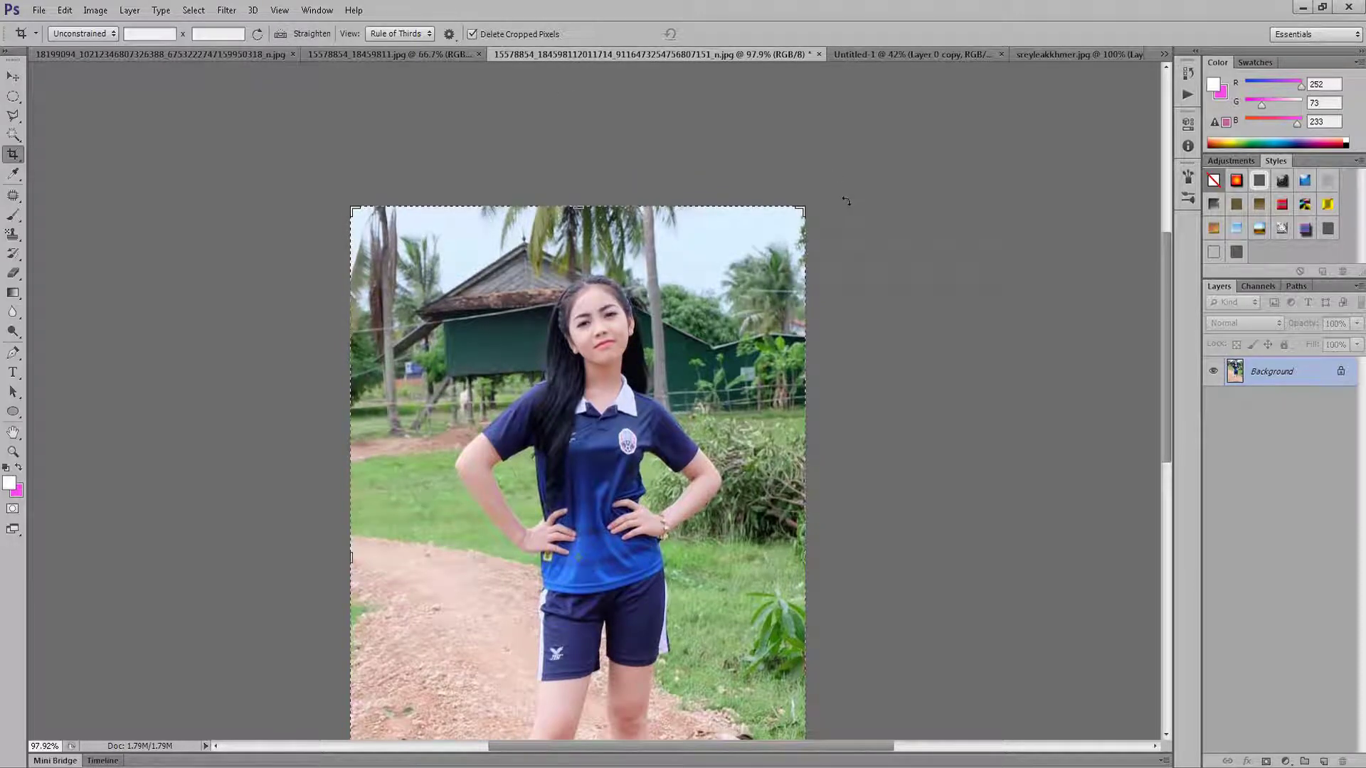
scroll(577, 356, down, 1)
scroll(377, 245, down, 1)
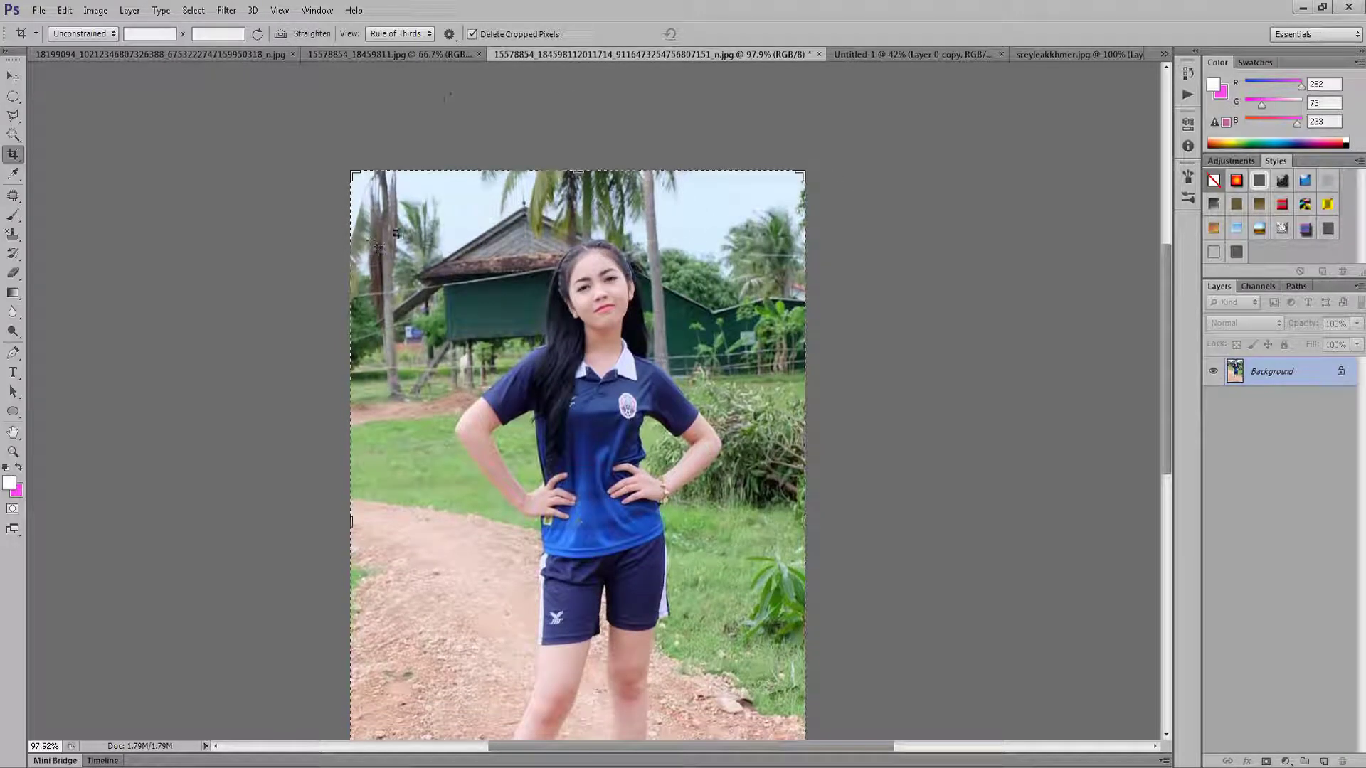
Cycle through the open document tabs, then show and dismiss the open-documents list.
click(921, 57)
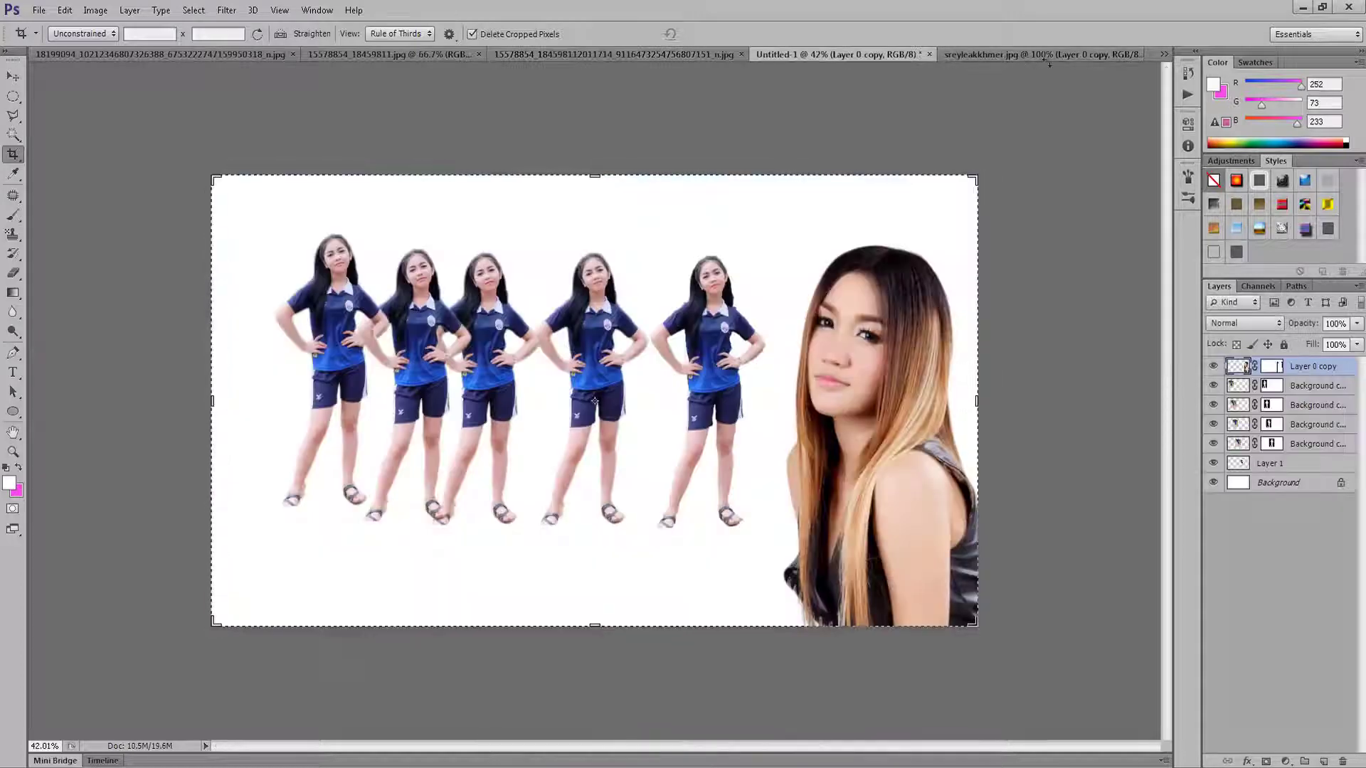
click(1037, 54)
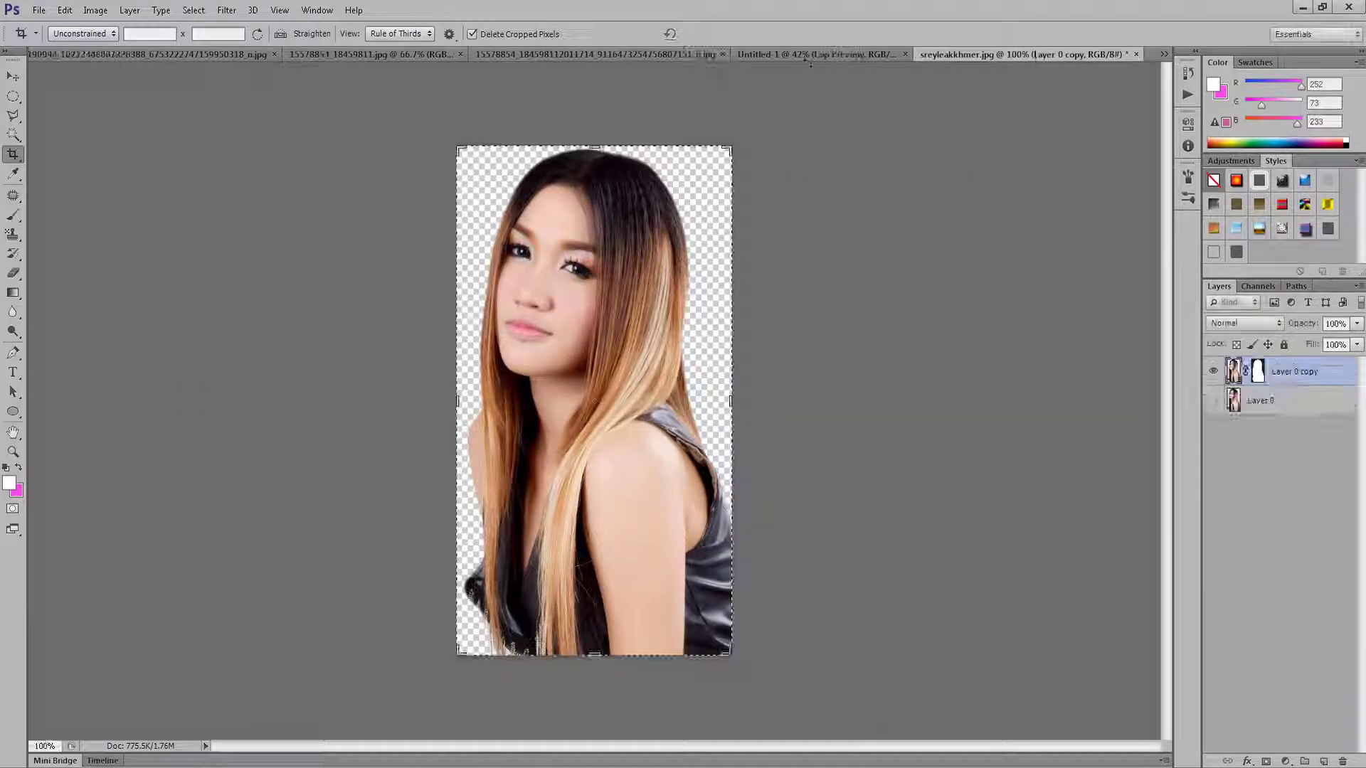
click(804, 56)
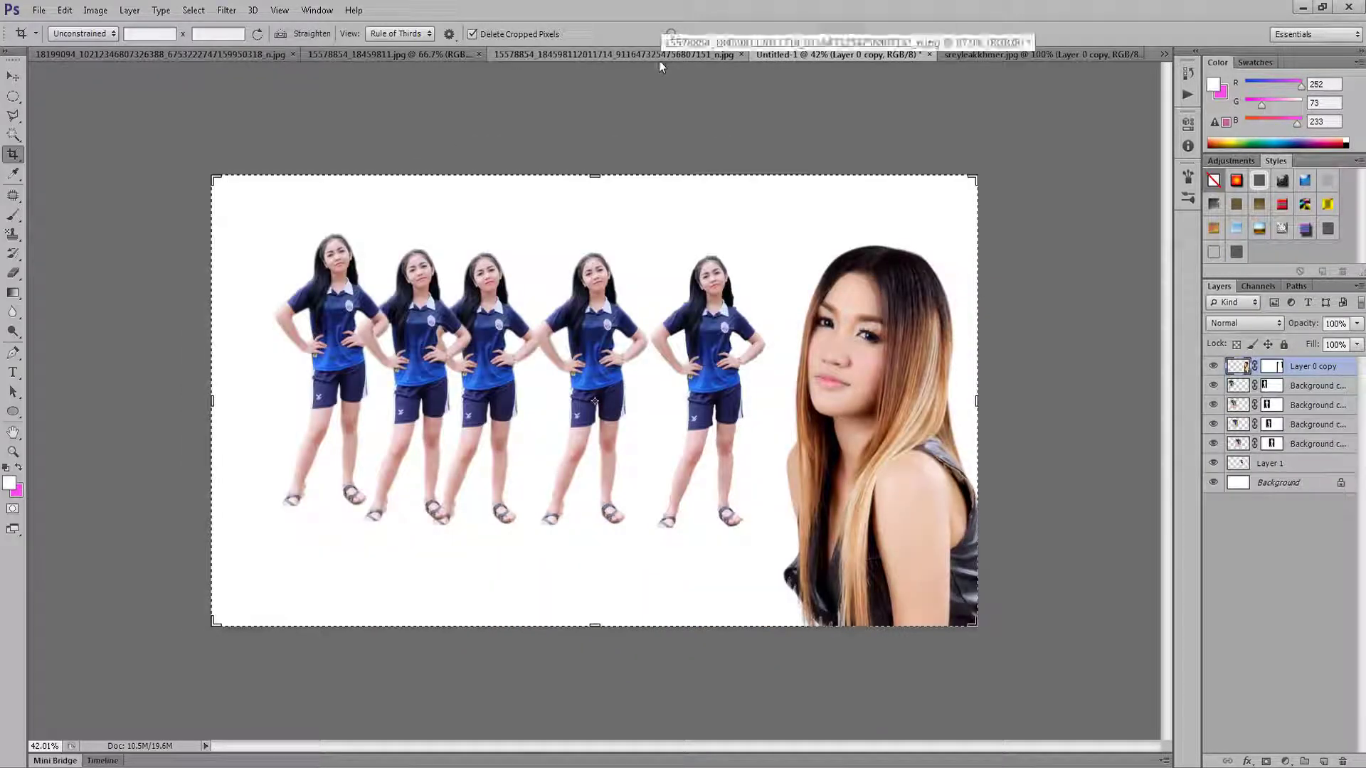
click(437, 56)
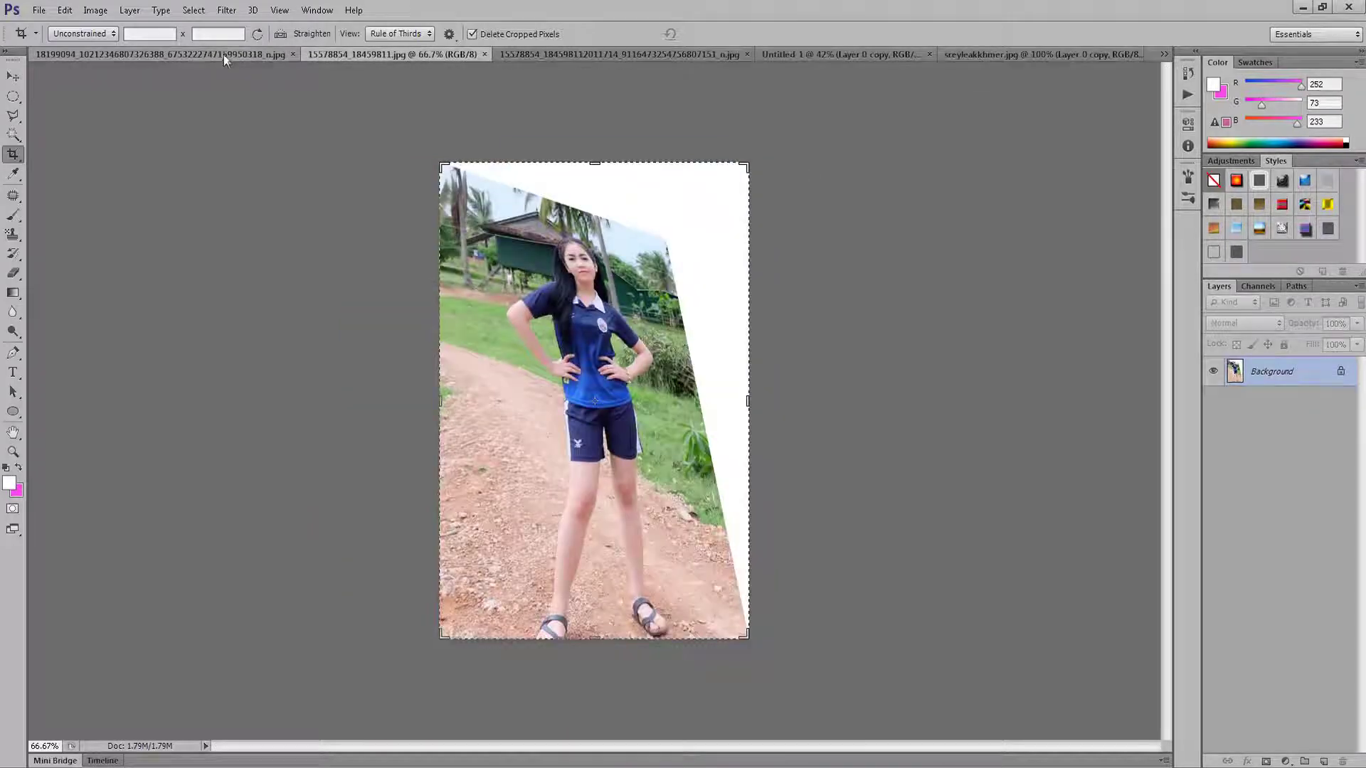
click(223, 54)
click(438, 54)
click(616, 54)
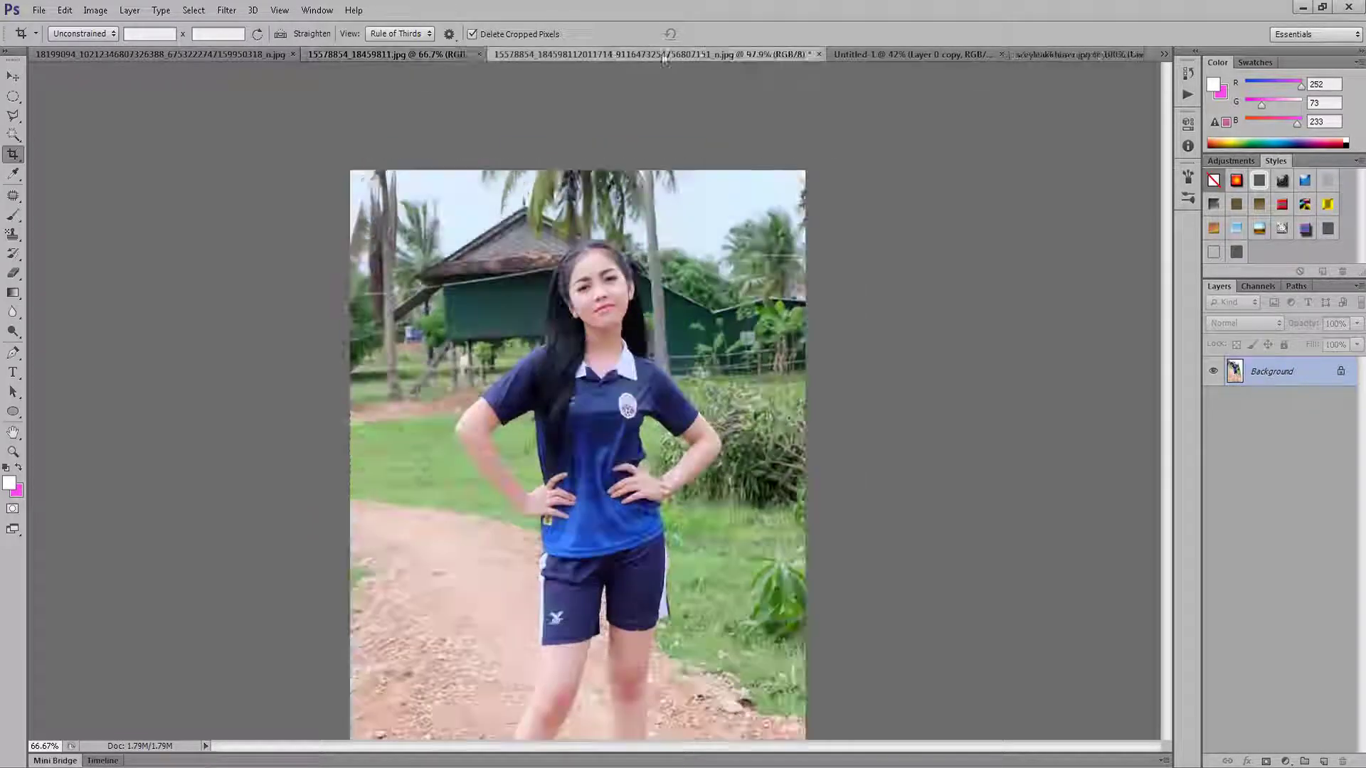
click(869, 57)
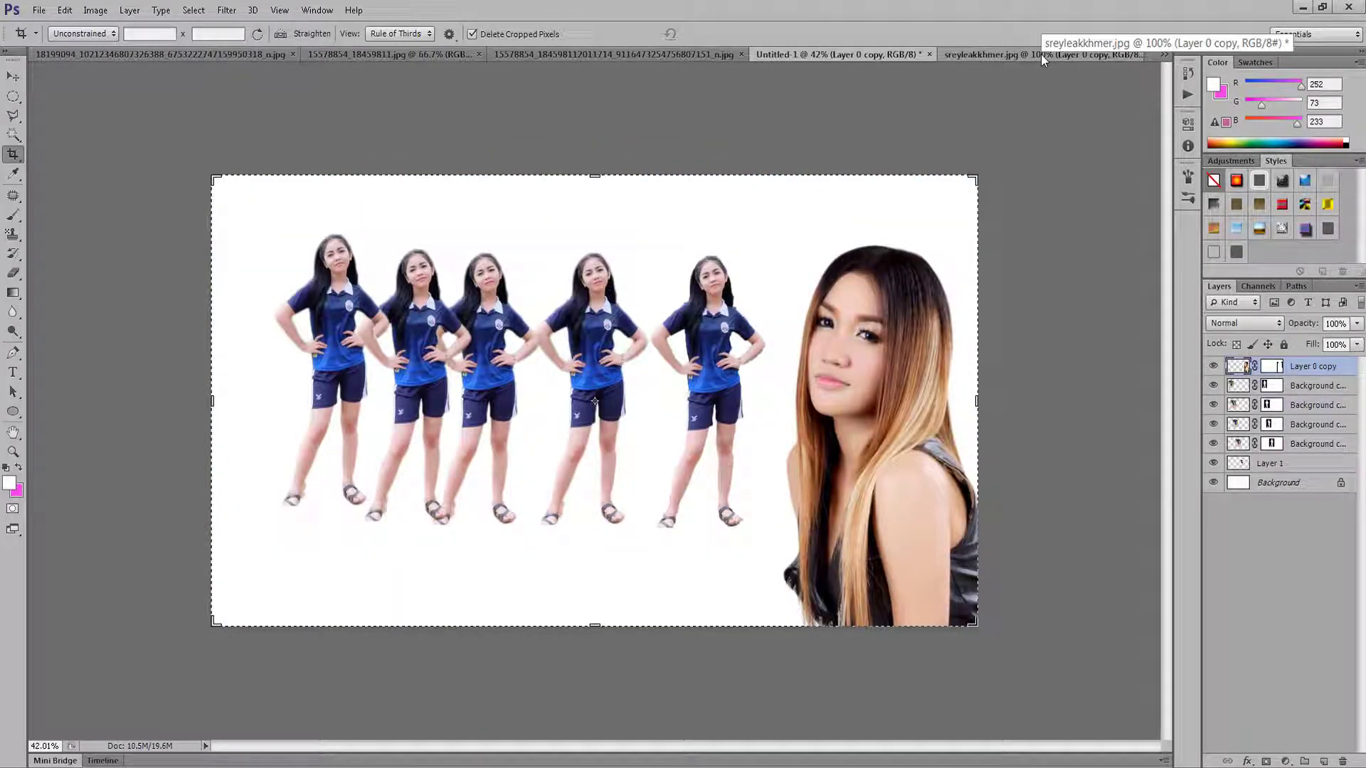
click(1040, 54)
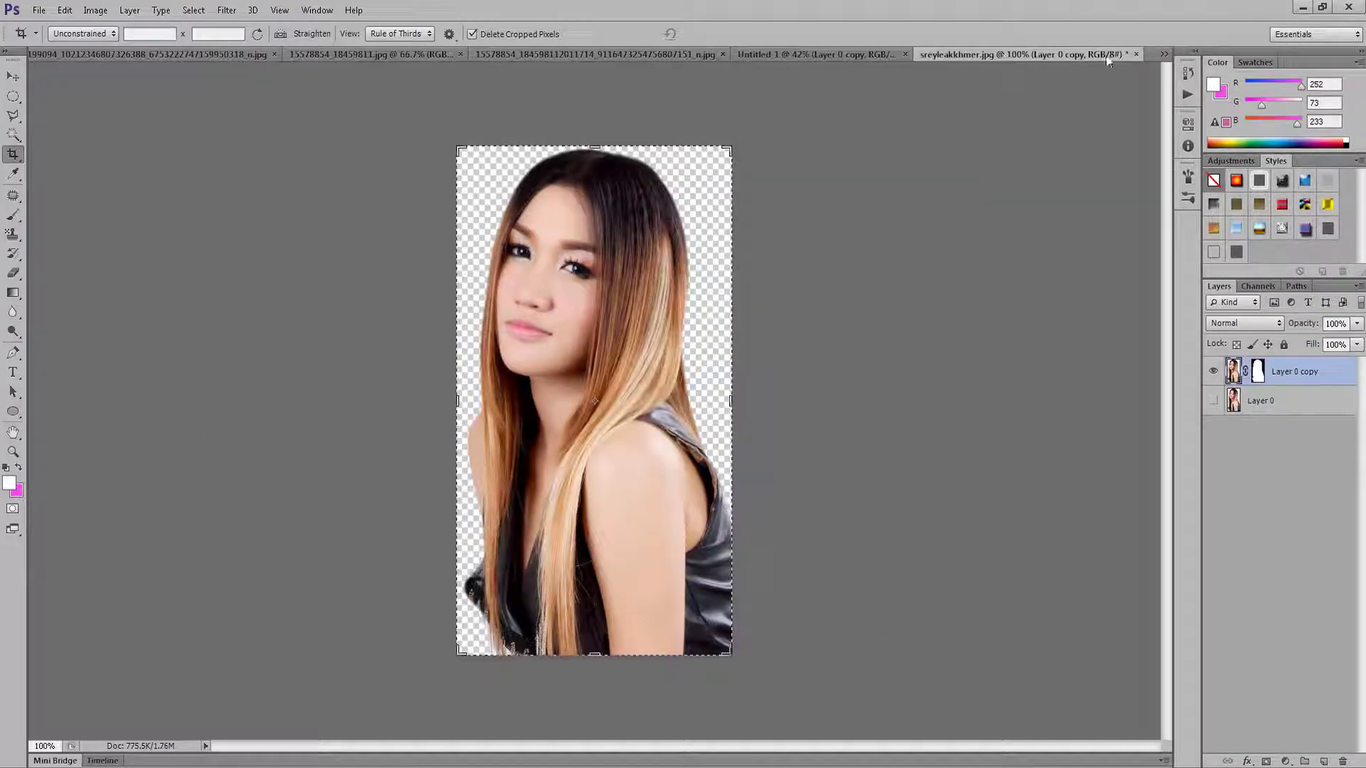
click(1164, 54)
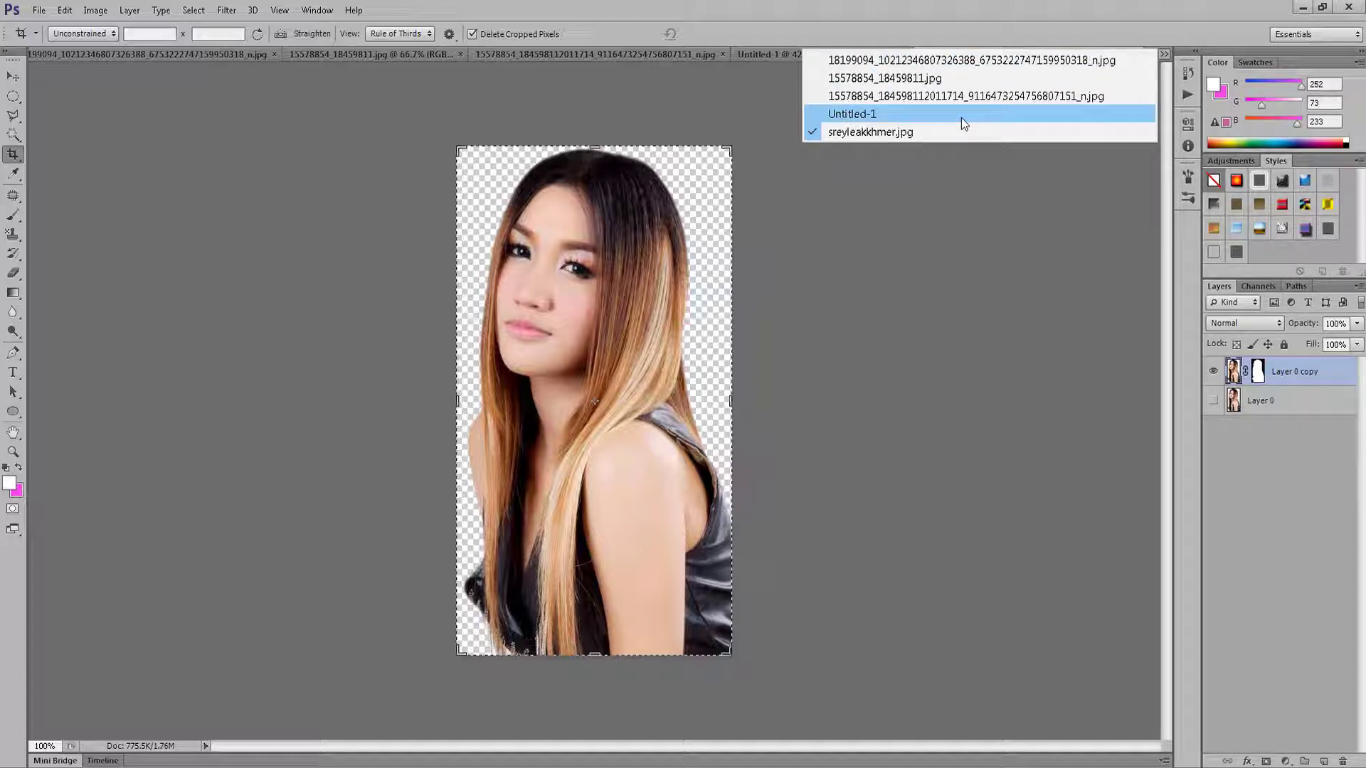
click(882, 44)
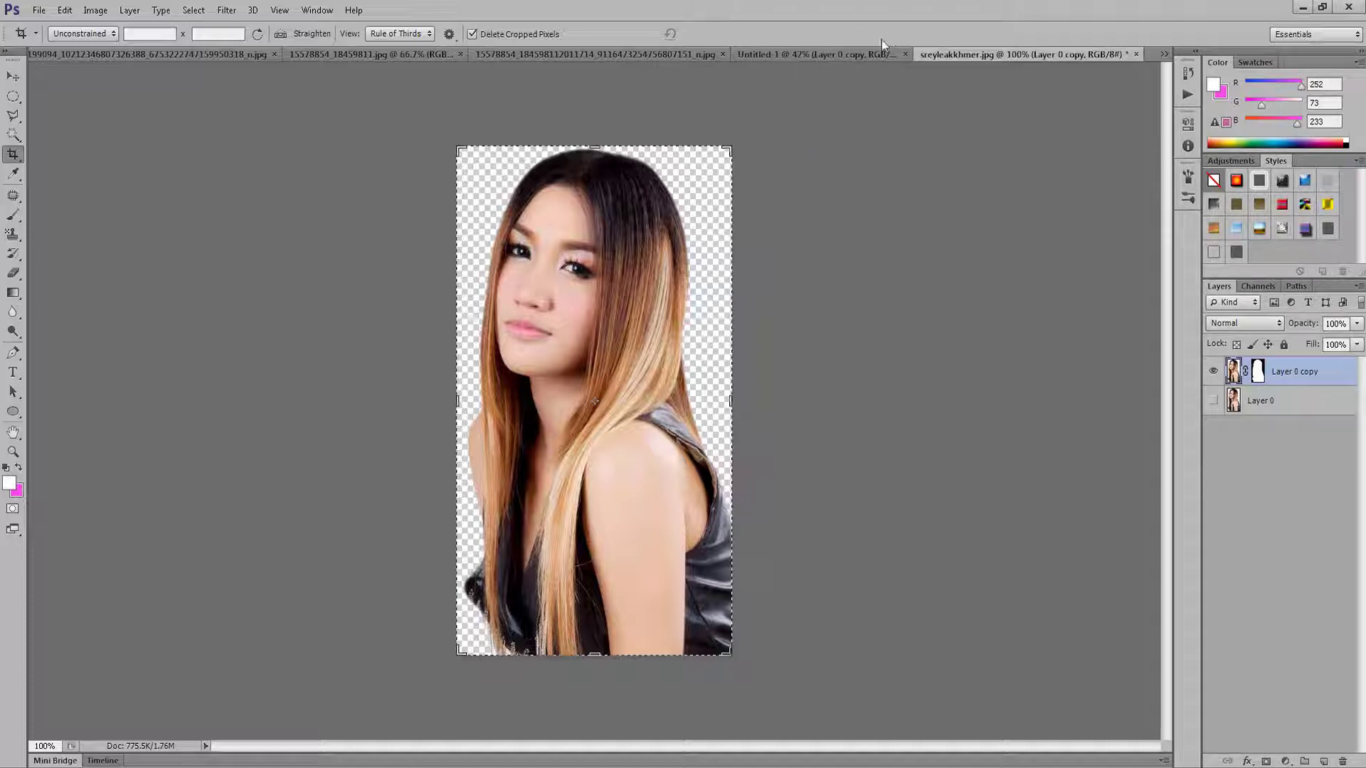
Browse the tabs again, ending on sreyleakkhmer.jpg with the open-documents list shown.
click(843, 51)
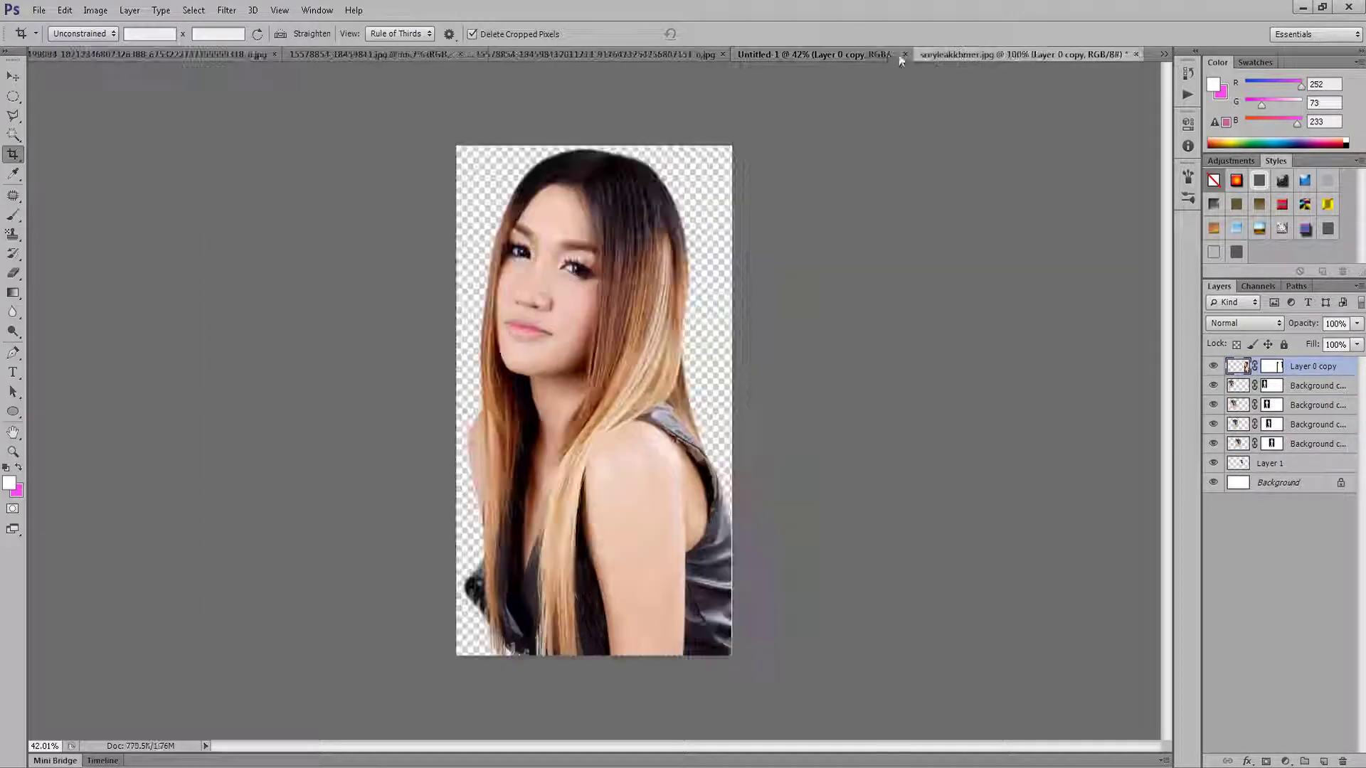
click(392, 54)
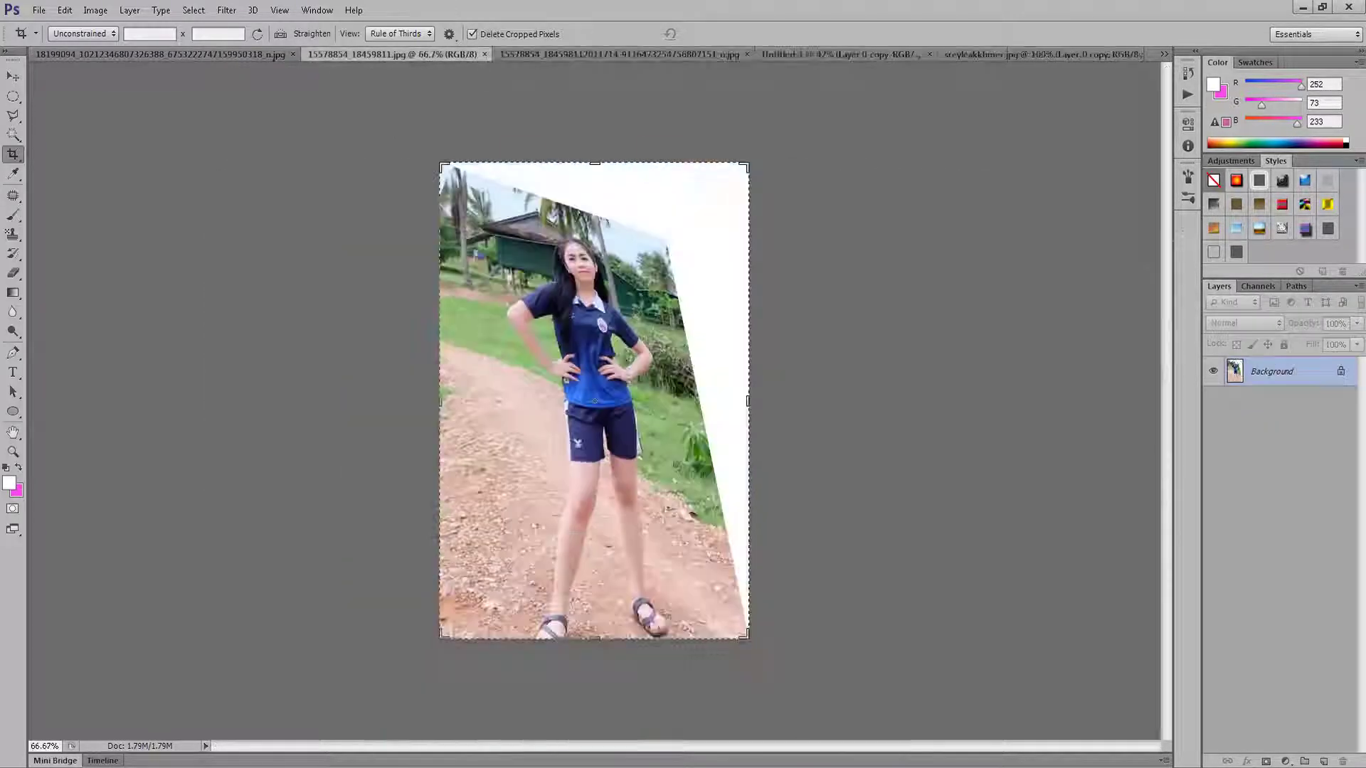
click(245, 52)
click(405, 54)
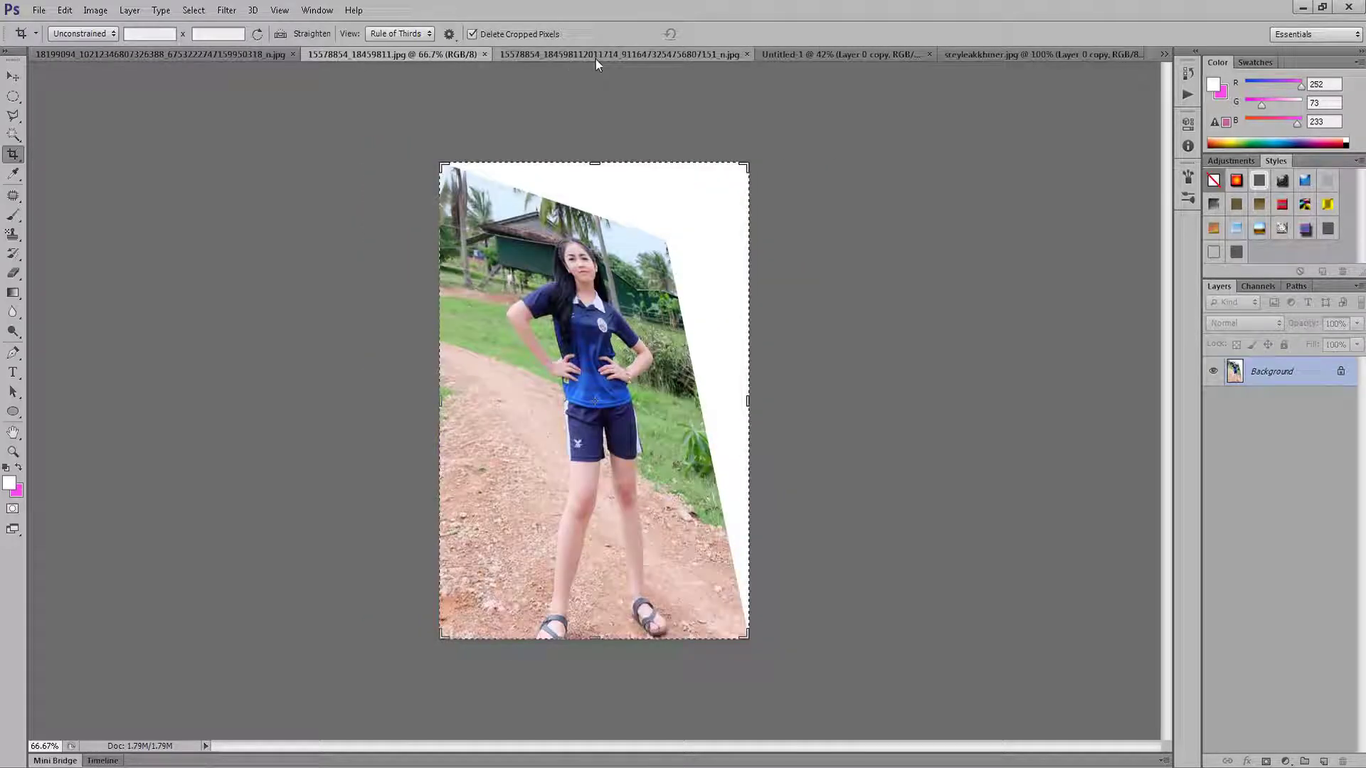
click(595, 56)
click(843, 54)
click(1048, 56)
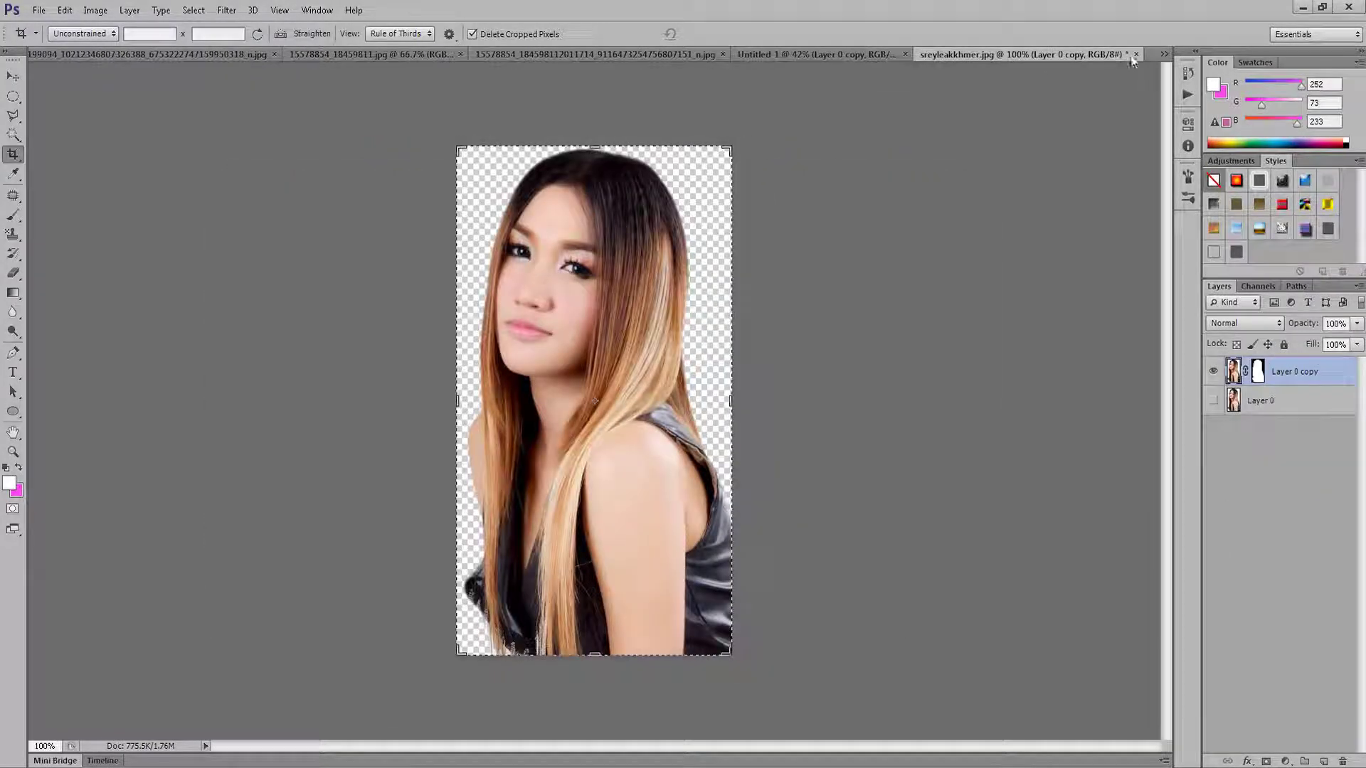
click(1164, 54)
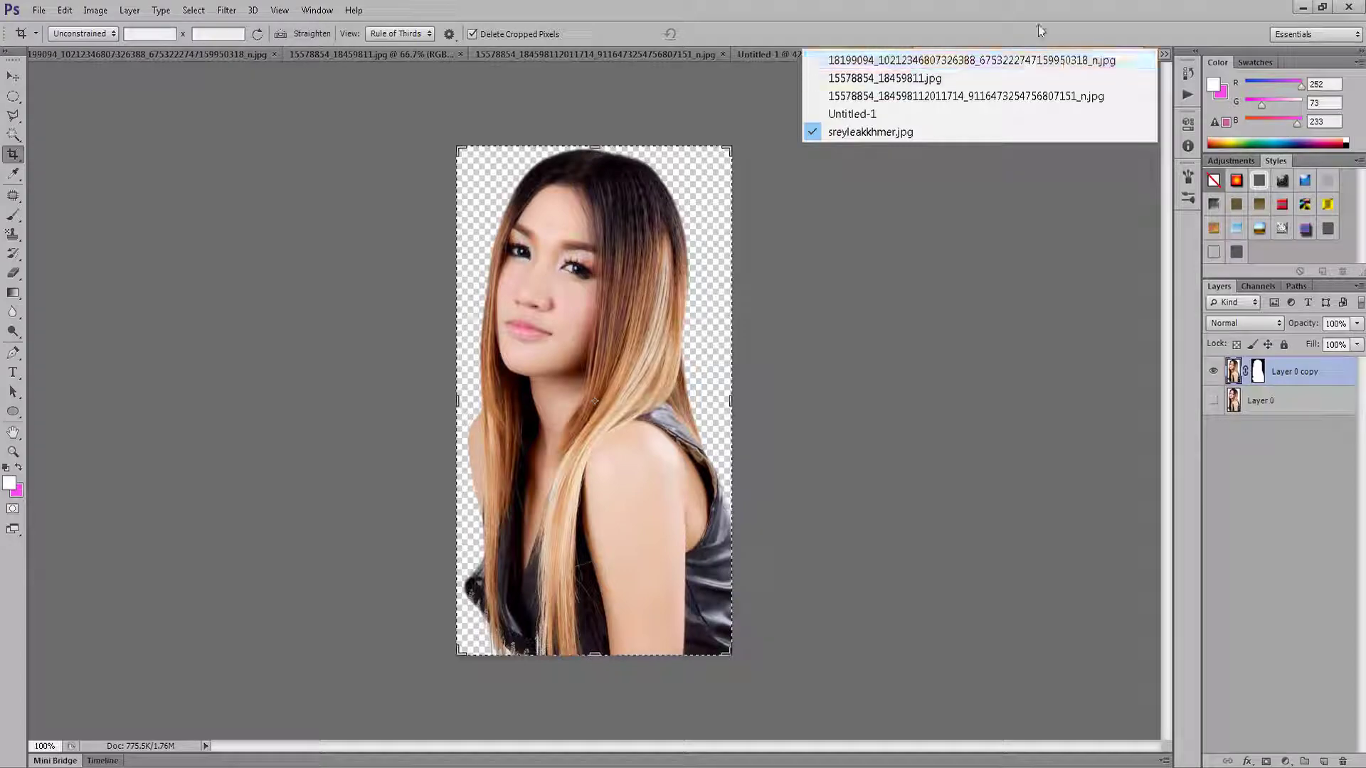